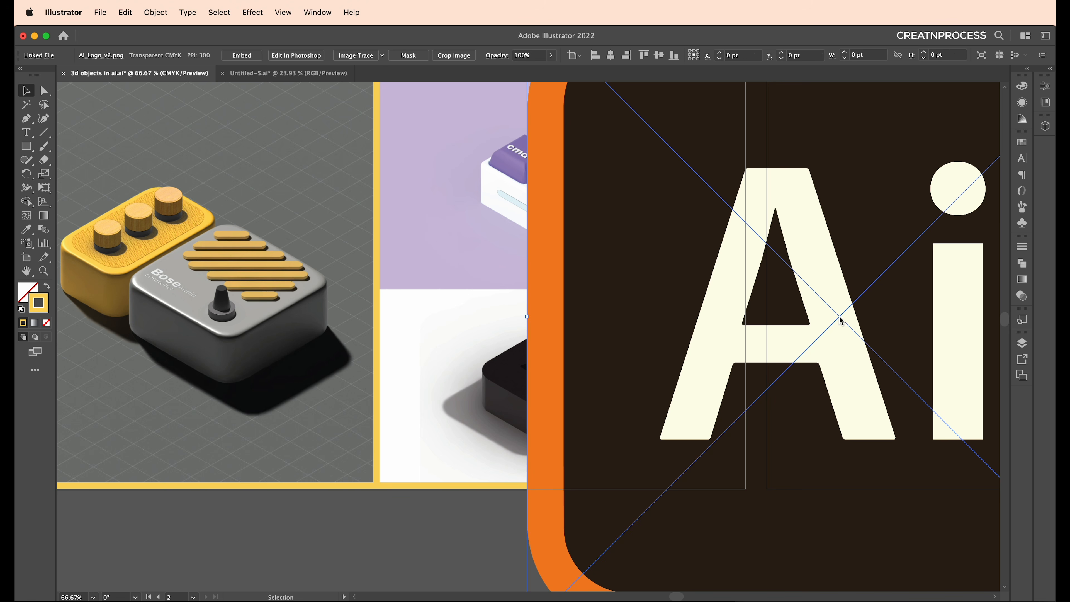
- Scale down the placed Ai logo and position it on the white lower half of the empty artboard
key("super+minus")
key("super+minus")
key("super+minus")
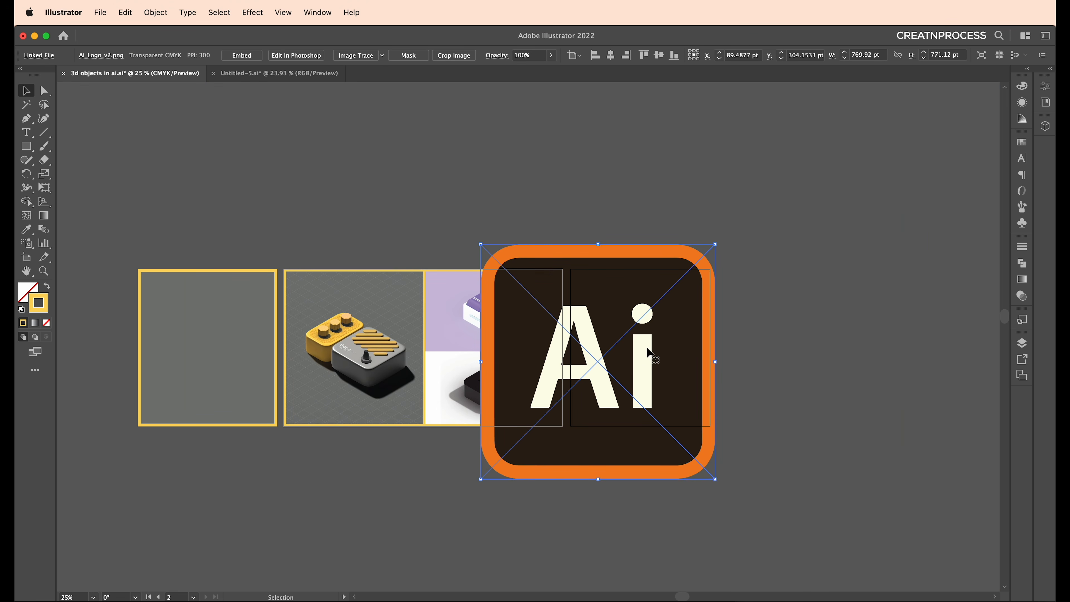
left_click_drag(712, 247, 533, 425)
left_click_drag(512, 447, 566, 377)
key("super+plus")
key("super+plus")
- Delete the extra logo copy below the artboards and embed the logo image placed on the white area
left_click(353, 467)
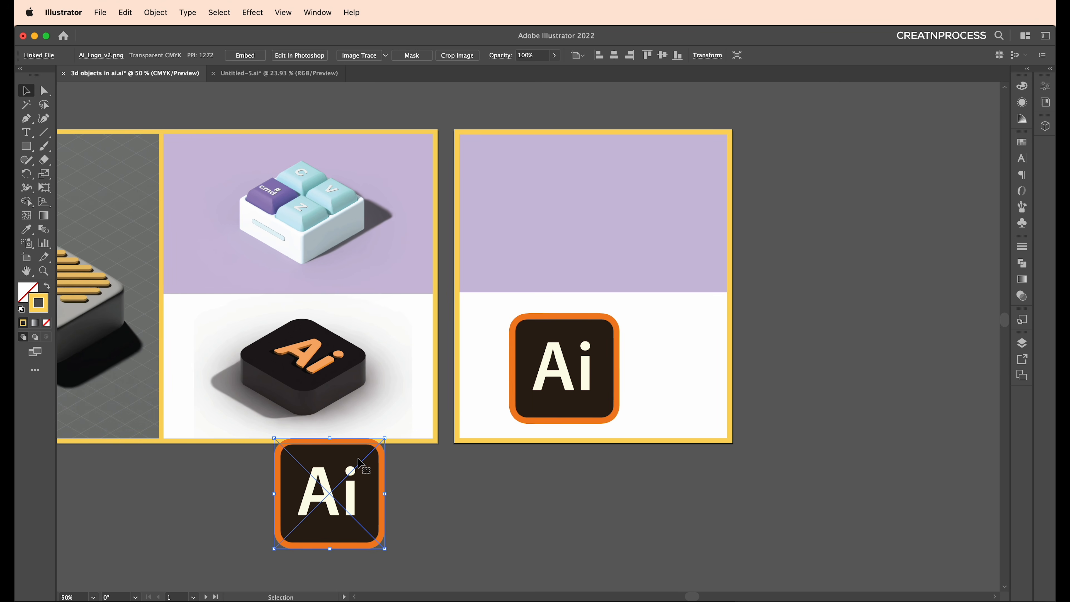
key("Delete")
left_click(557, 419)
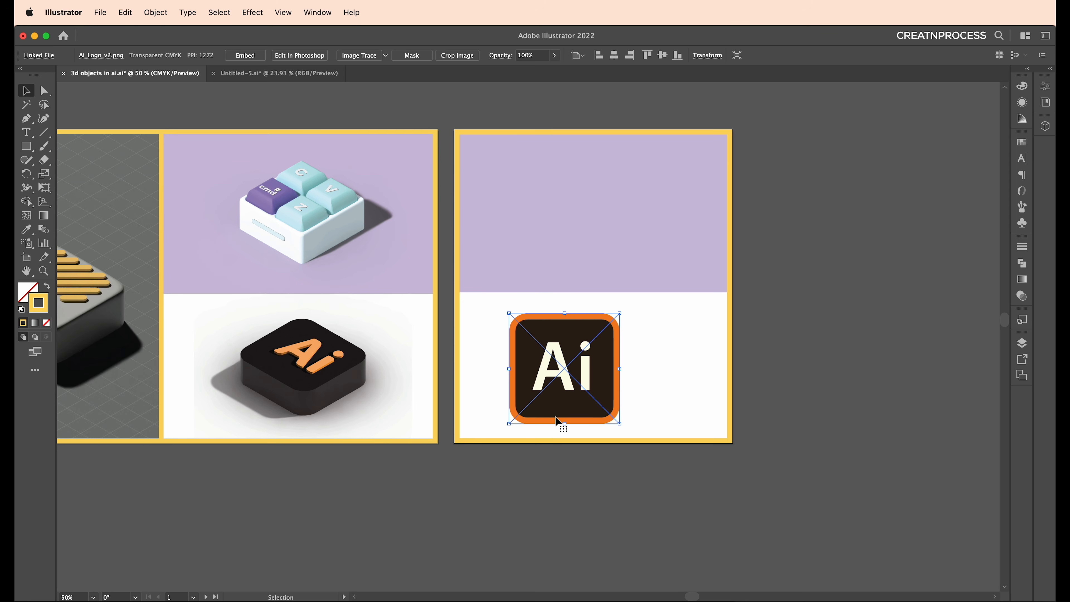
left_click(251, 59)
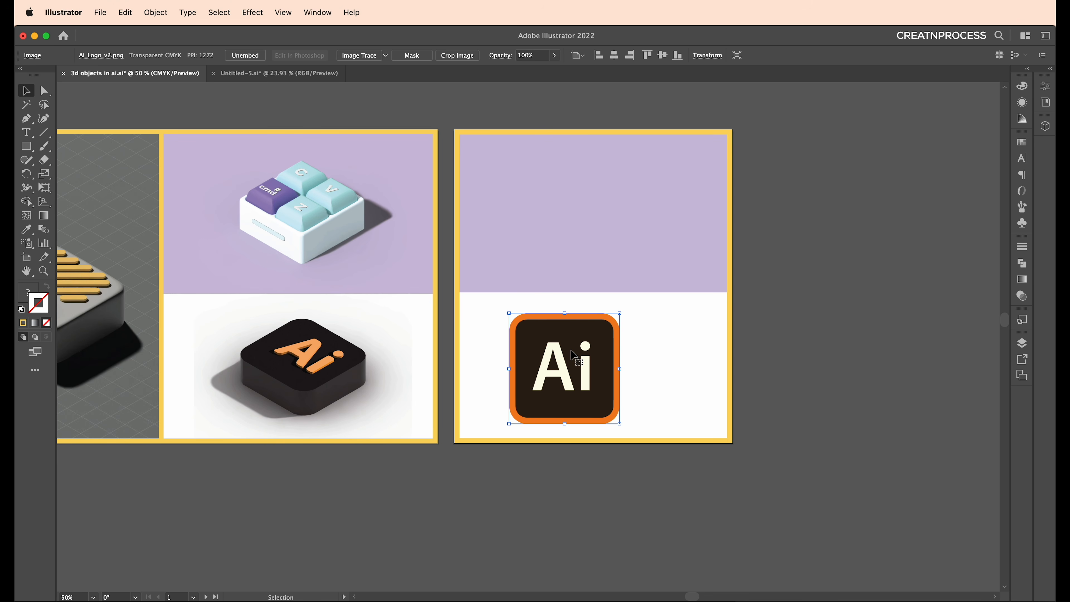
- Image-trace the embedded logo with the 3 Colors preset and expand the tracing into vector paths
left_click(385, 56)
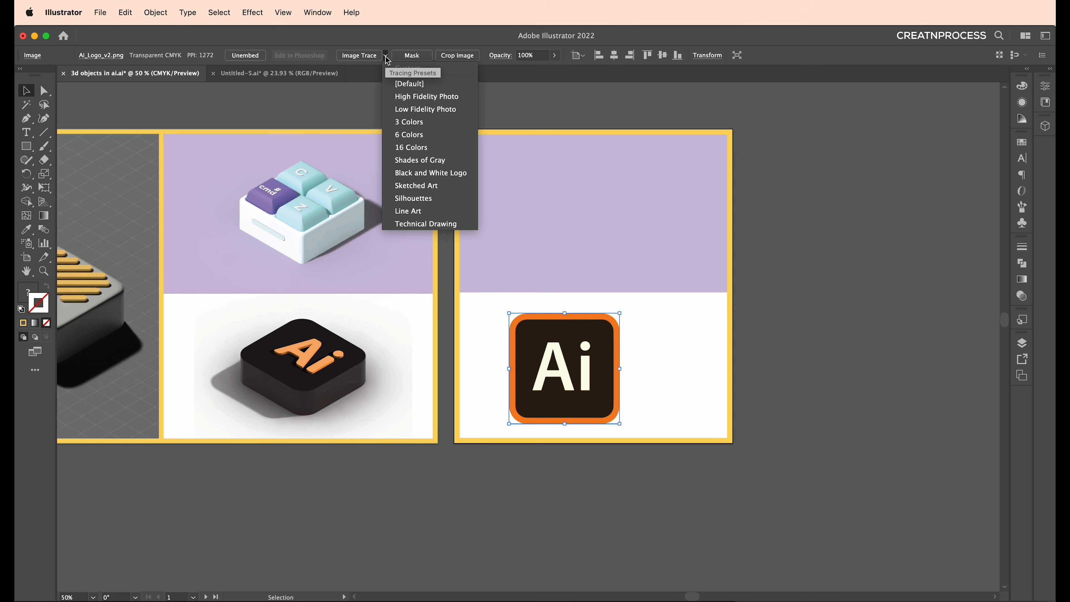
left_click(413, 126)
left_click(509, 306)
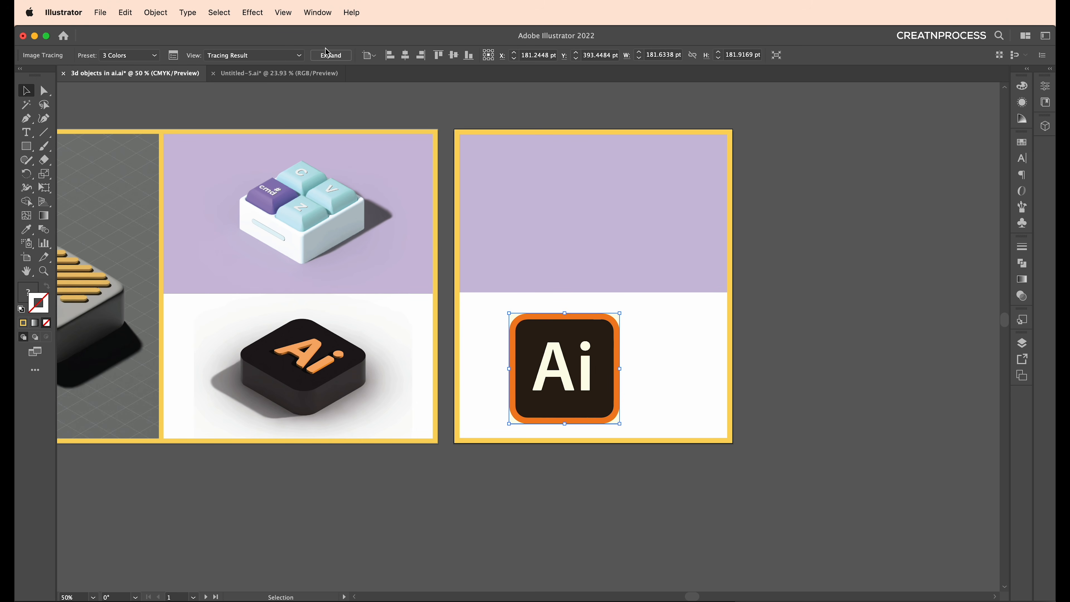
left_click(331, 55)
- Ungroup the expanded logo tracing and delete the leftover background piece around the orange frame
right_click(594, 370)
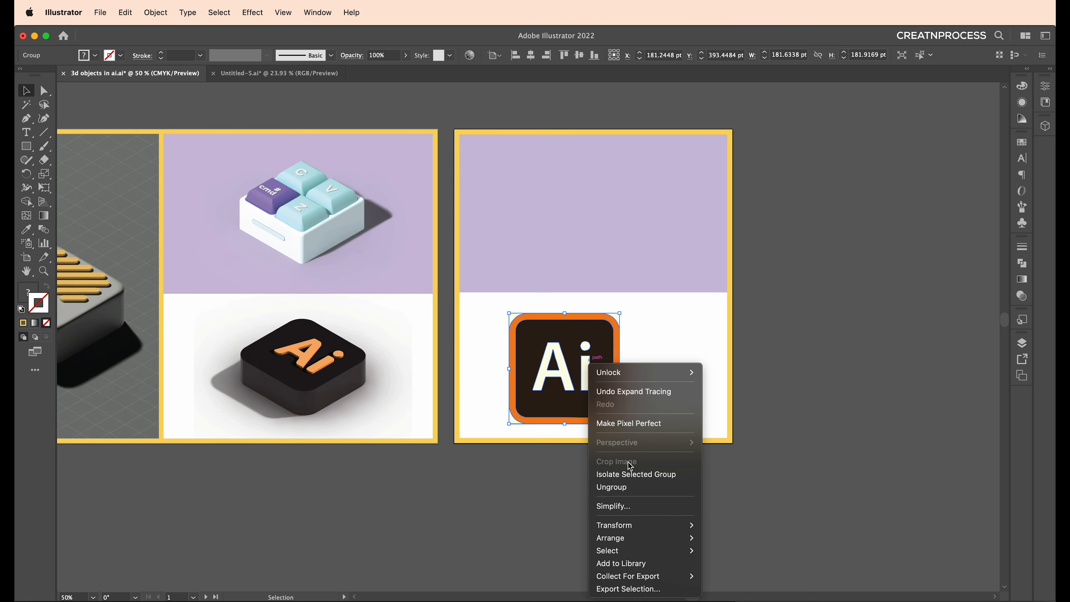
left_click(614, 488)
left_click(769, 353)
scroll(620, 317, "up", 2)
left_click_drag(620, 317, 661, 218)
key("Delete")
- Try moving the traced logo's pieces apart and undo the moves
left_click_drag(610, 379, 594, 290)
left_click_drag(554, 437, 579, 437)
key("super+z")
key("super+z")
key("super+z")
key("super+z")
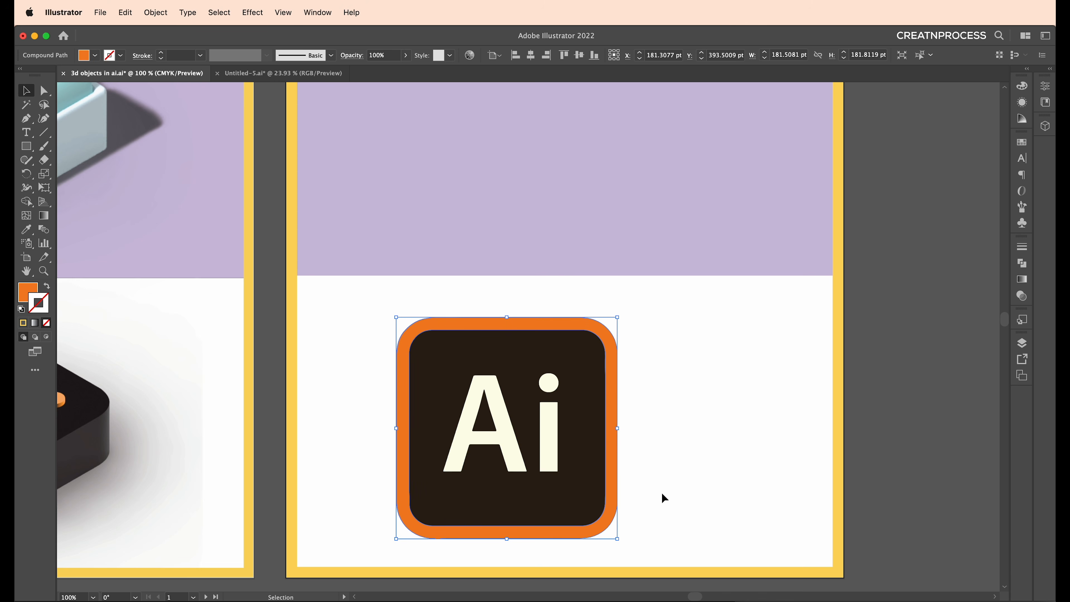
- Group all the traced logo pieces and move the group near the middle of the white area
key("a")
left_click_drag(675, 532, 415, 306)
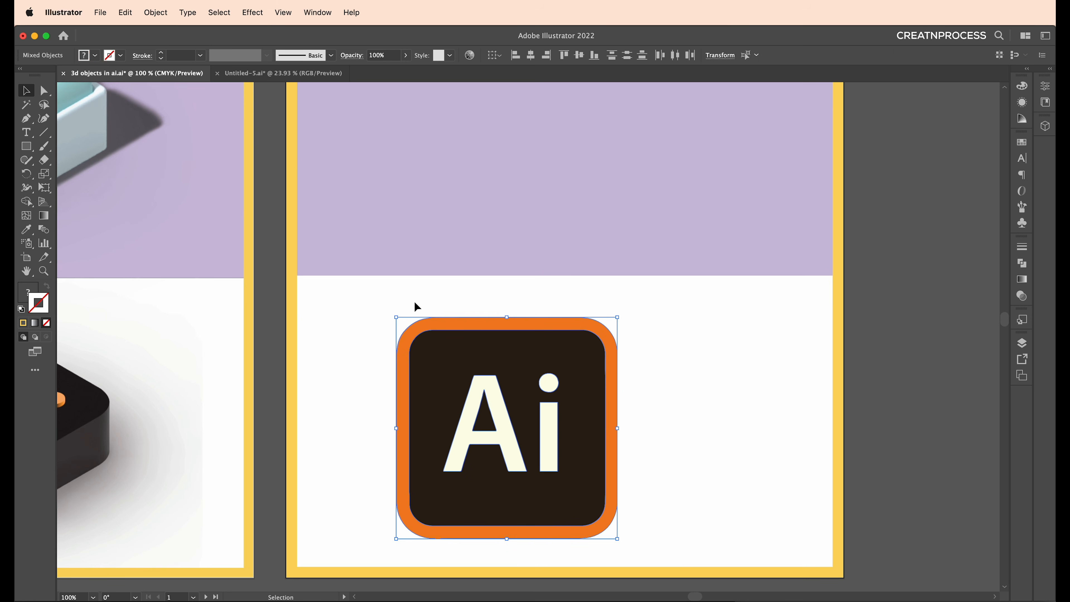
key("v")
scroll(546, 423, "down", 1)
left_click_drag(546, 425, 645, 366)
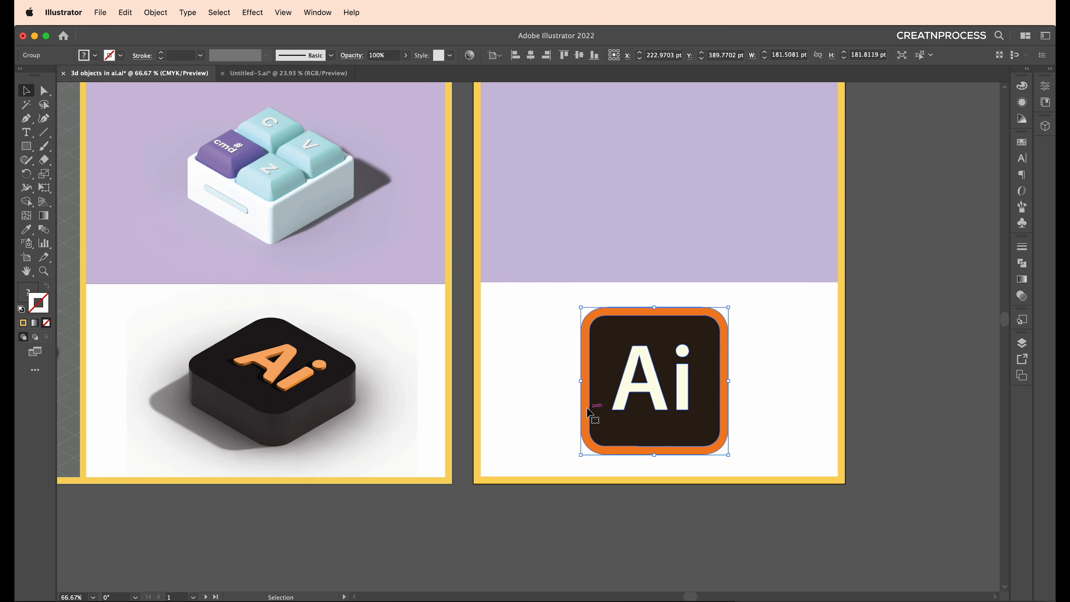
left_click_drag(608, 406, 602, 407)
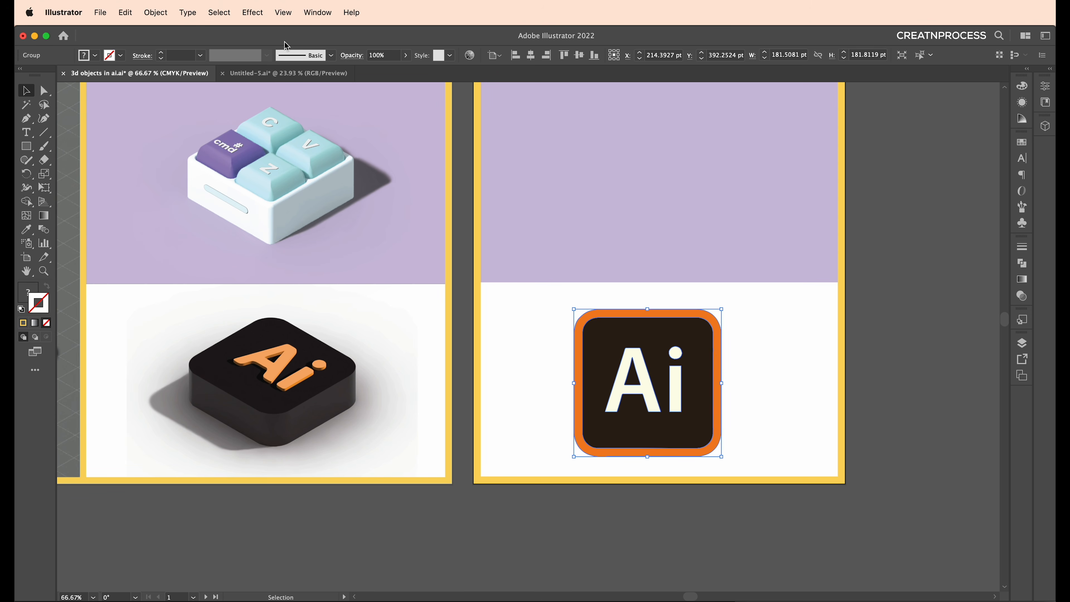
- Apply the 3D and Materials Extrude & Bevel effect to the grouped logo
left_click(257, 13)
mouse_move(296, 99)
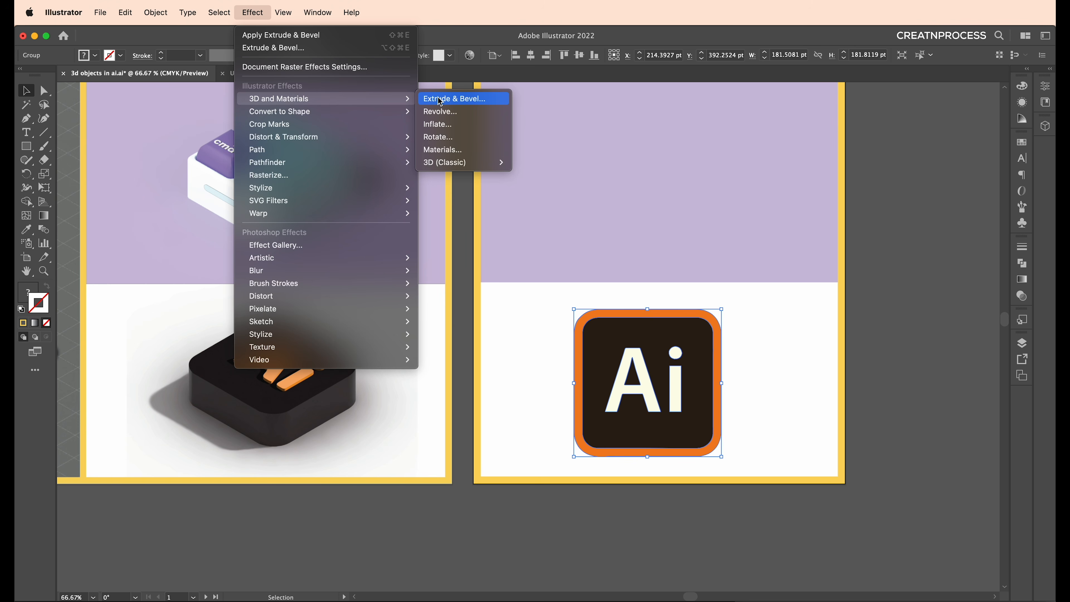
mouse_move(455, 168)
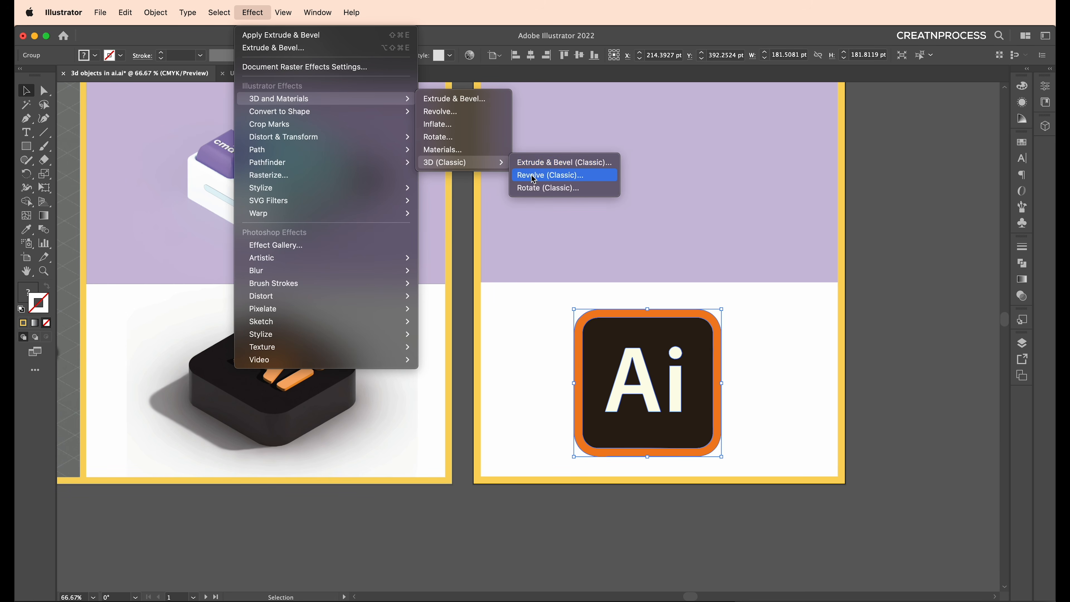
left_click(464, 100)
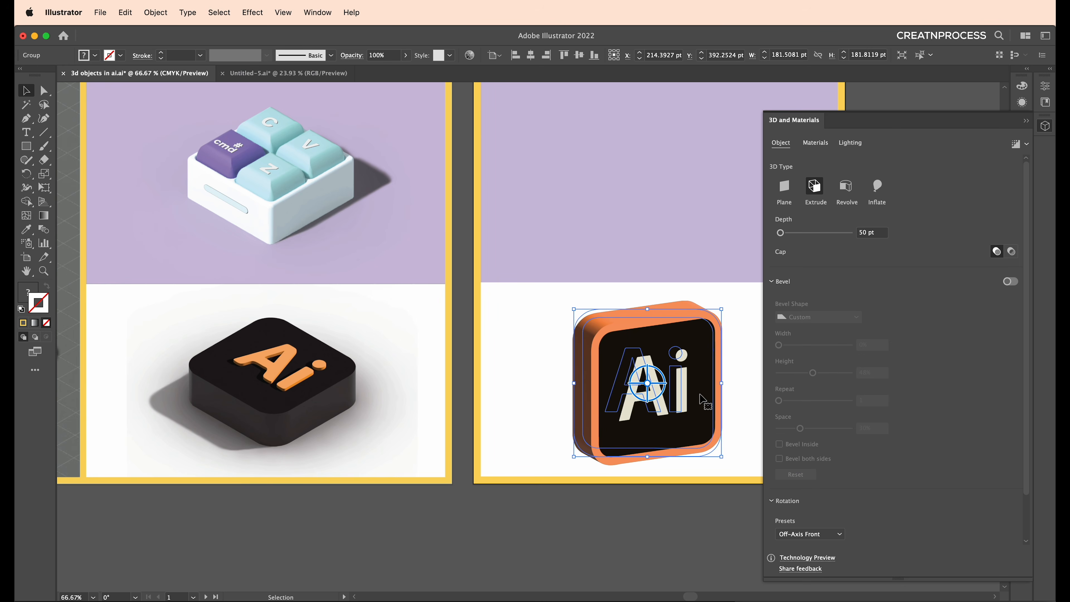
- Try the Plane and Extrude 3D types on the logo, rotating it freely with each
left_click(786, 191)
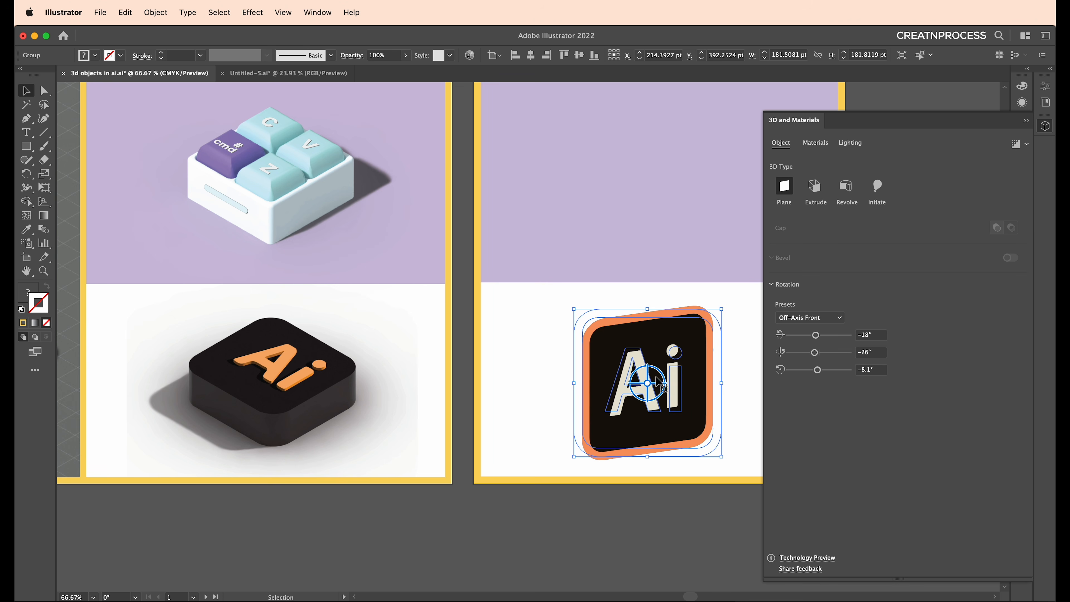
left_click_drag(662, 384, 636, 356)
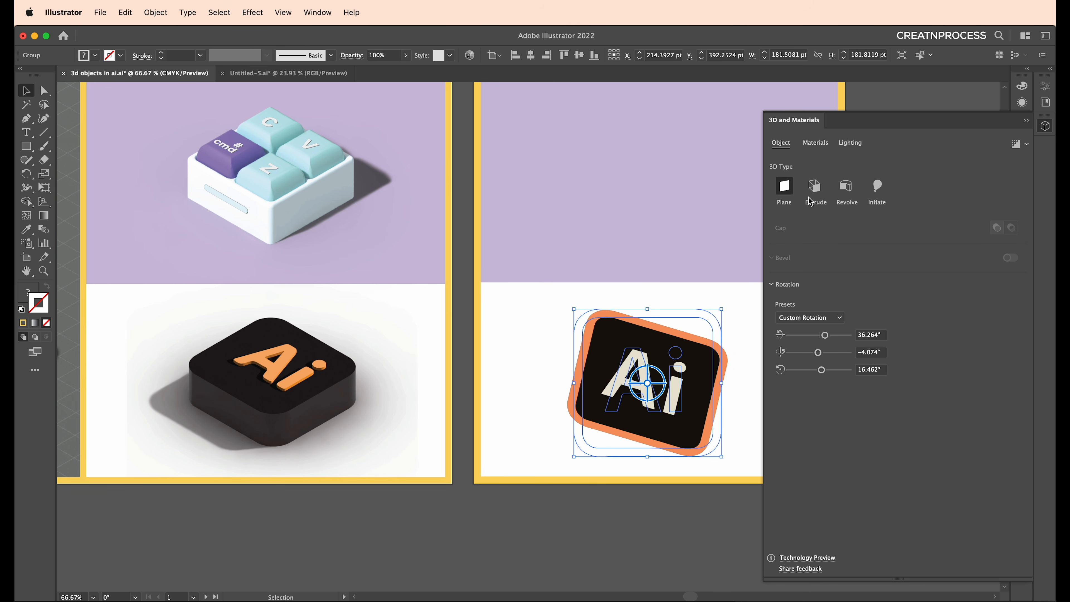
left_click(814, 187)
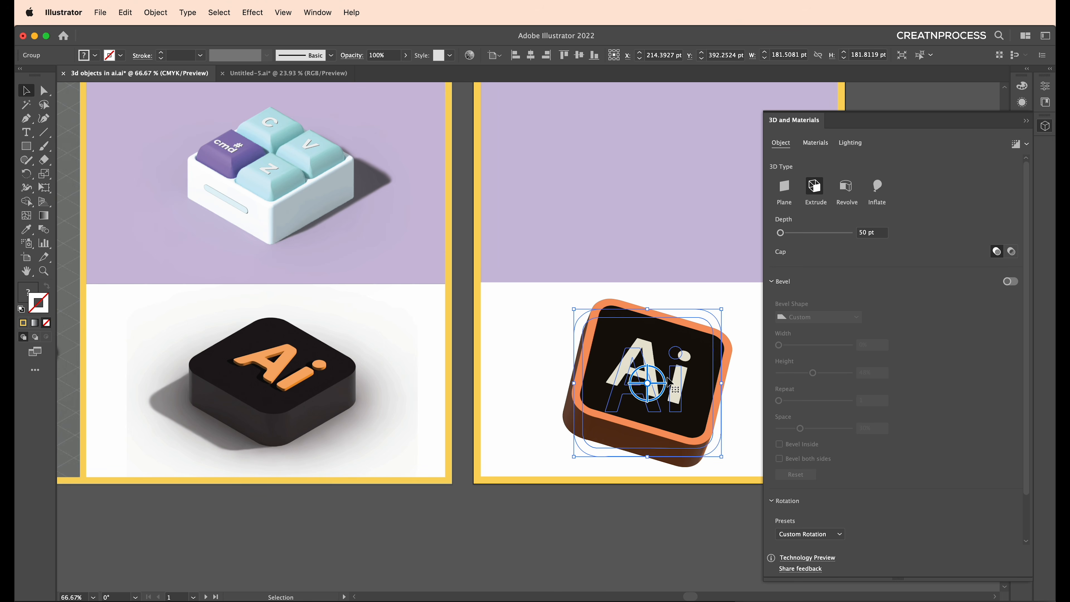
mouse_move(651, 403)
left_mouse_down()
mouse_move(629, 357)
mouse_move(680, 386)
mouse_move(660, 395)
left_mouse_up()
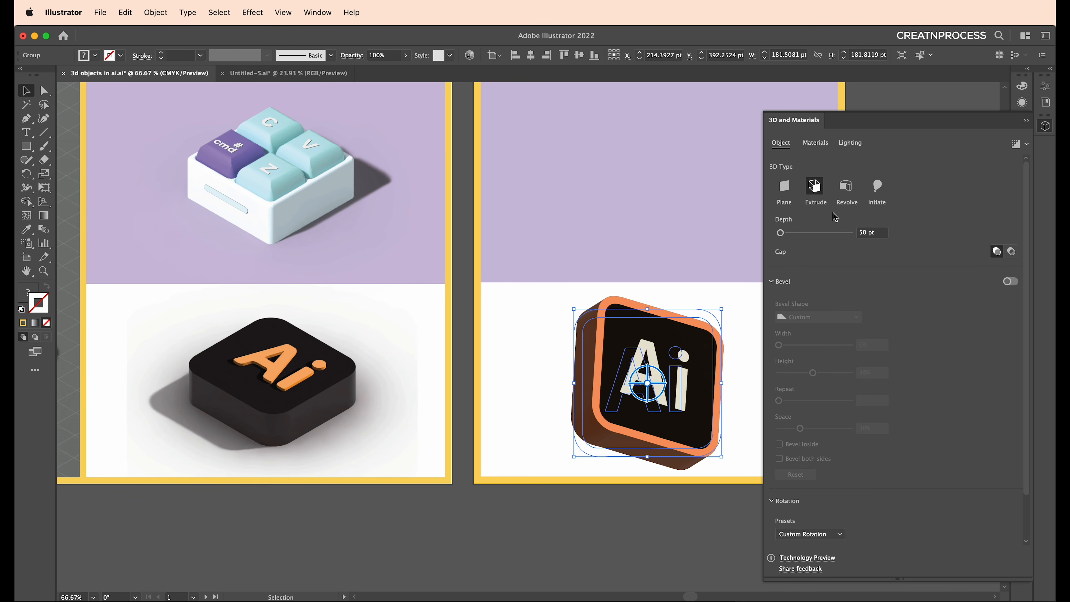
- Try the Revolve 3D type on the logo and rotate the revolved shape freely
left_click(848, 188)
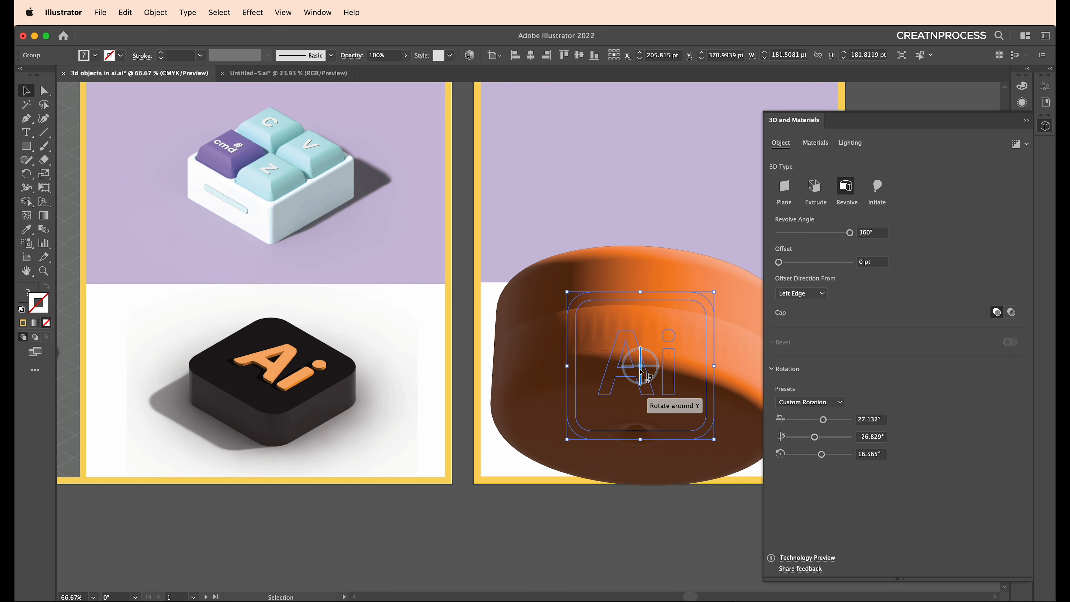
left_click_drag(641, 367, 639, 417)
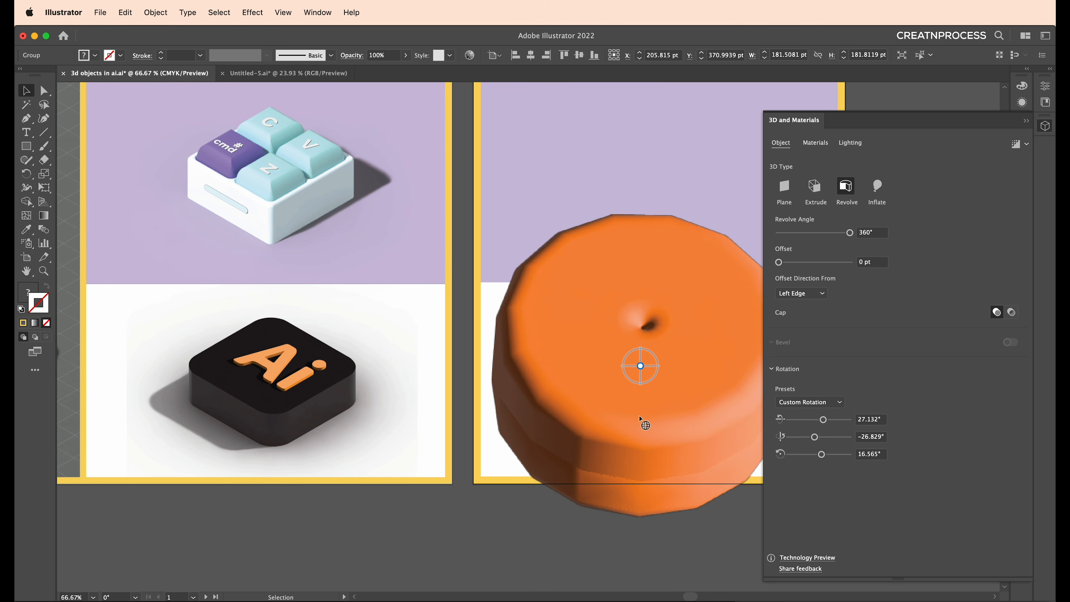
left_click_drag(639, 417, 640, 417)
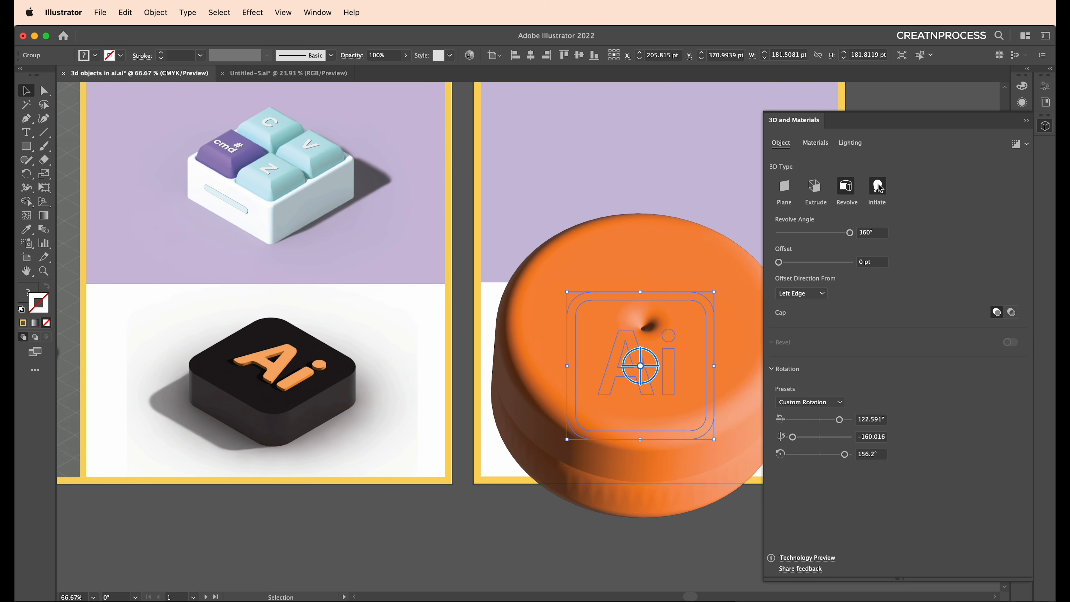
- Try the Inflate 3D type with a free rotation, a 251 pt depth and a volume of about 54%
left_click(877, 189)
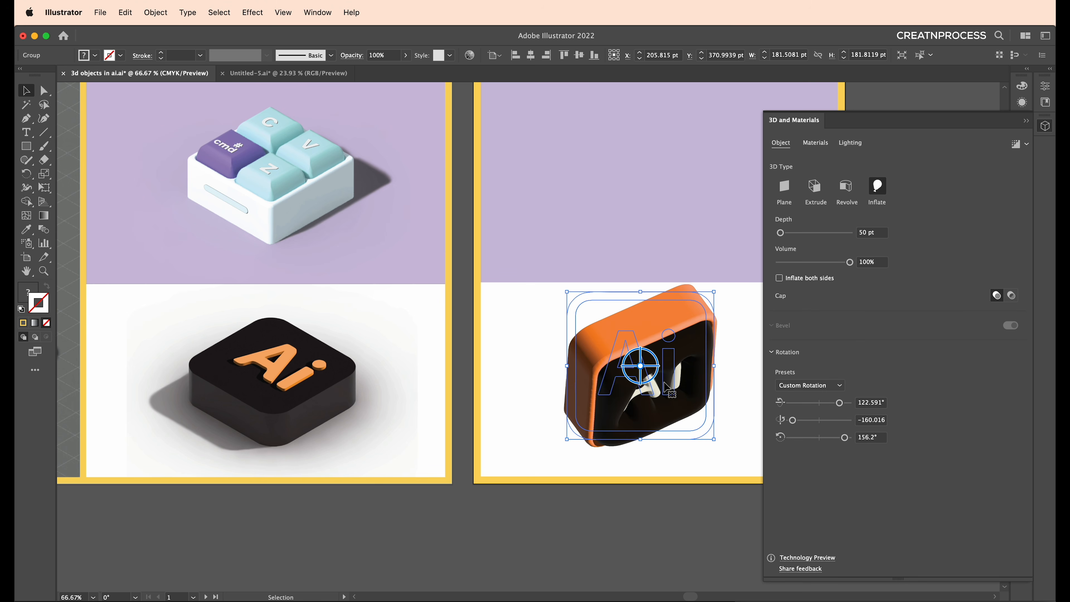
left_click_drag(649, 367, 642, 306)
left_click_drag(782, 232, 788, 232)
left_click_drag(843, 266, 818, 272)
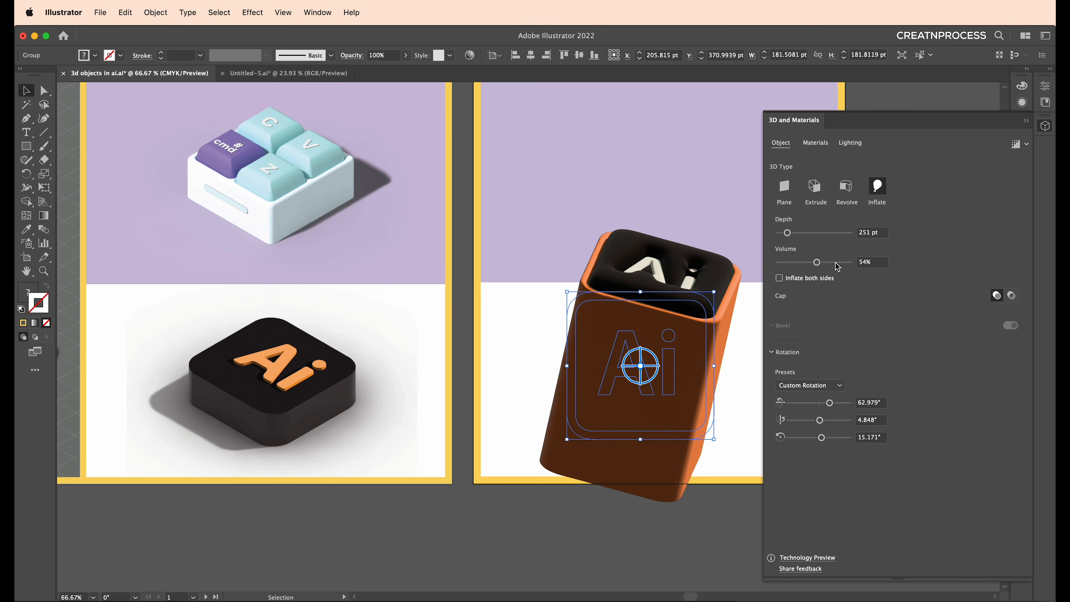
left_click_drag(816, 262, 815, 262)
- Switch the logo back to the Extrude 3D type and apply the Isometric Top rotation preset
left_click(816, 190)
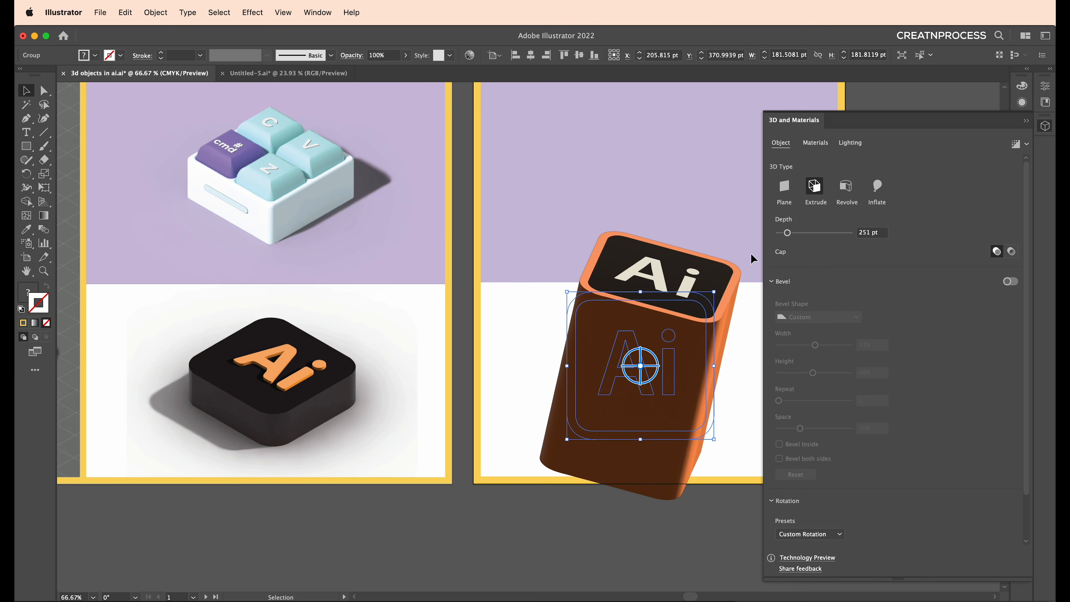
scroll(837, 397, "down", 2)
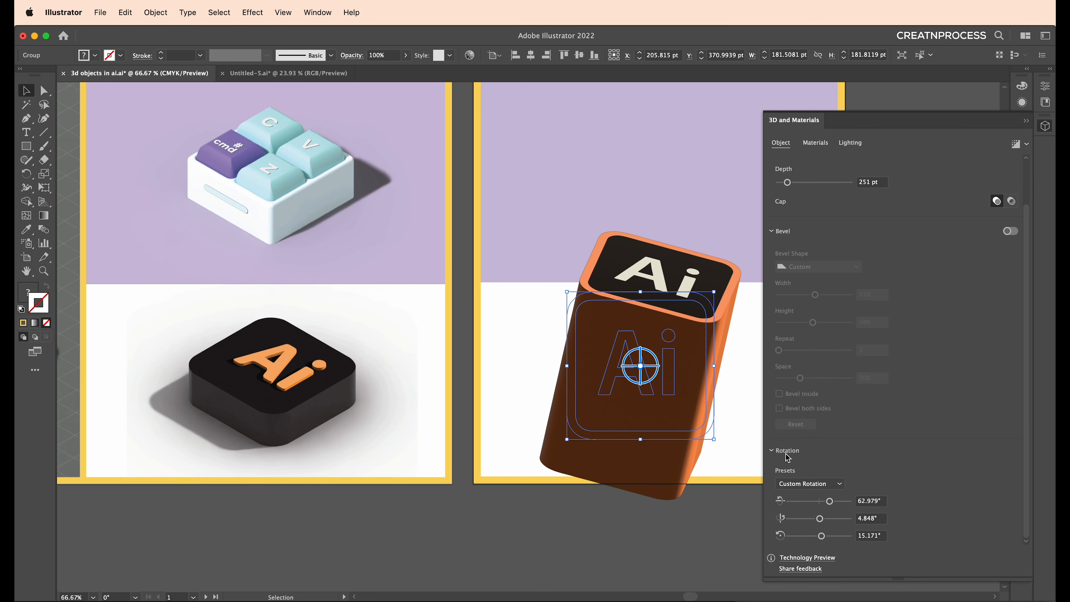
left_click(807, 484)
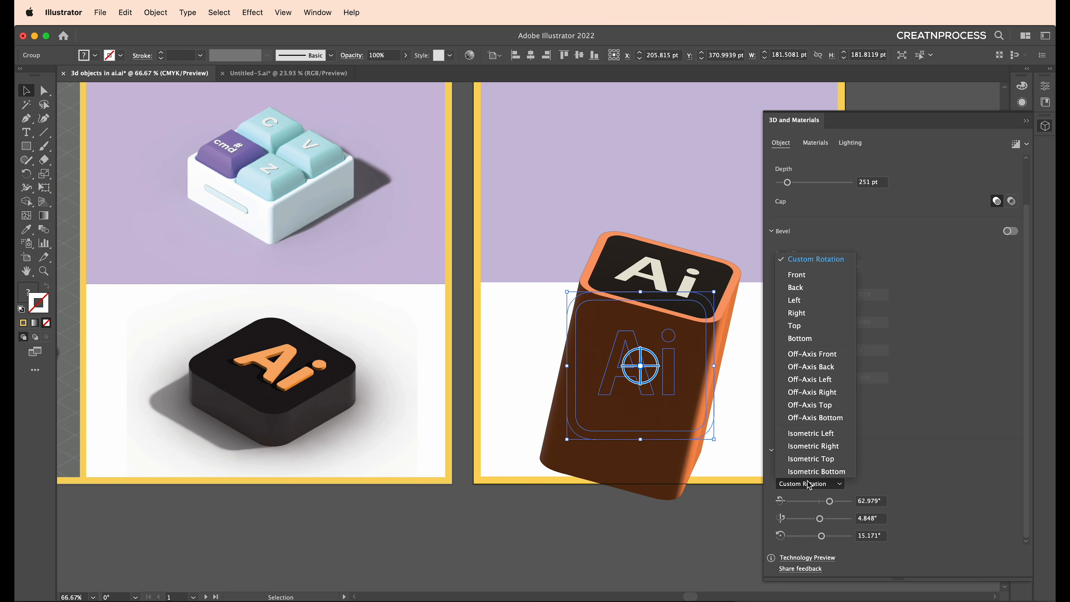
left_click(811, 459)
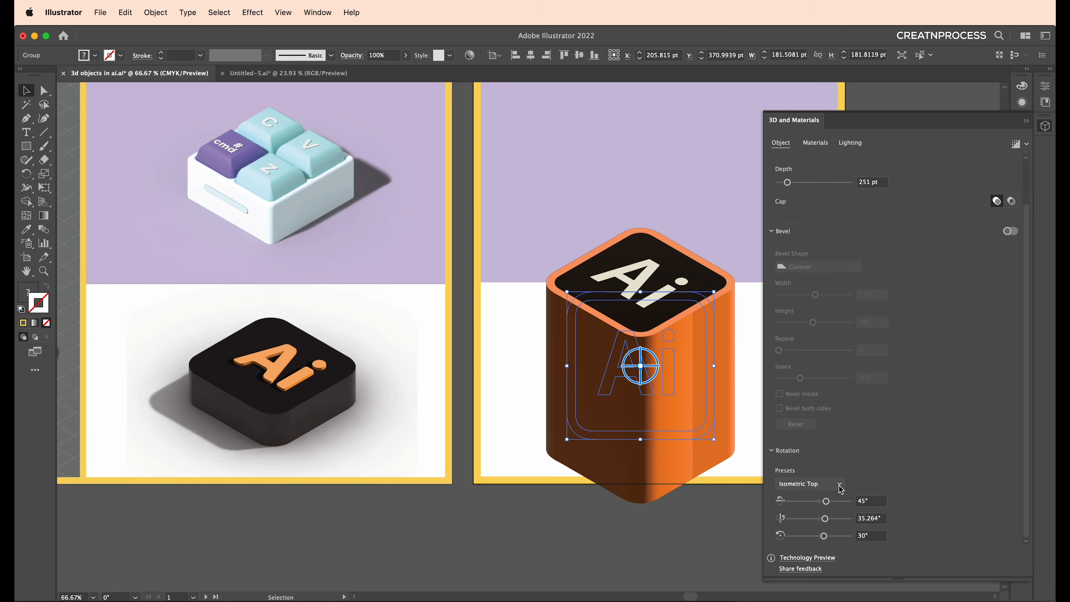
- Reduce the extrusion depth to 56 pt and move the 3D logo down into the white area
scroll(801, 239, "up", 2)
left_click_drag(789, 237, 783, 238)
left_click_drag(693, 313, 688, 330)
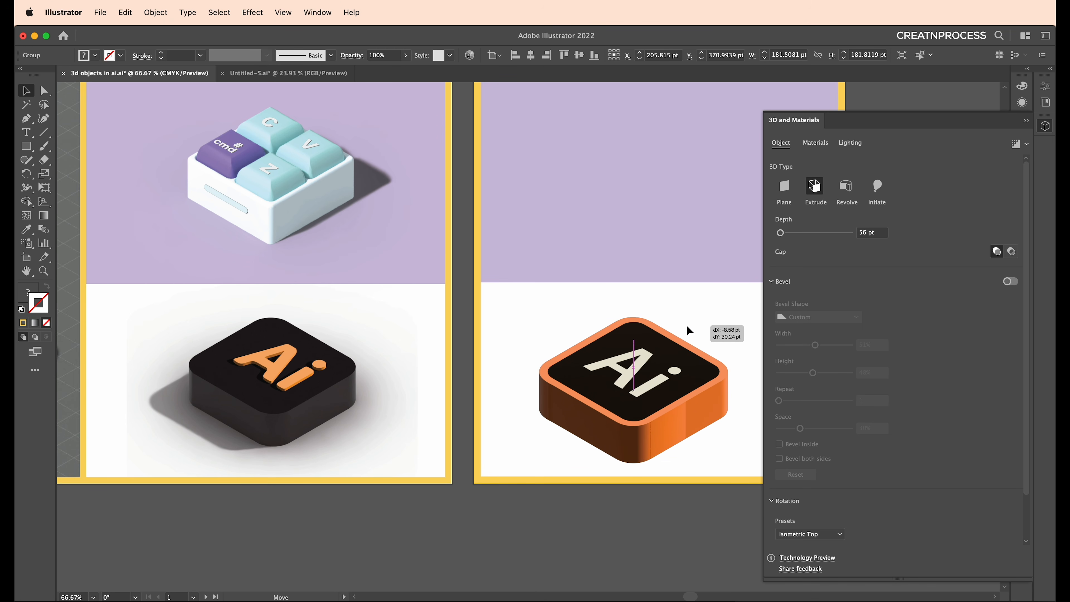
left_click(681, 542)
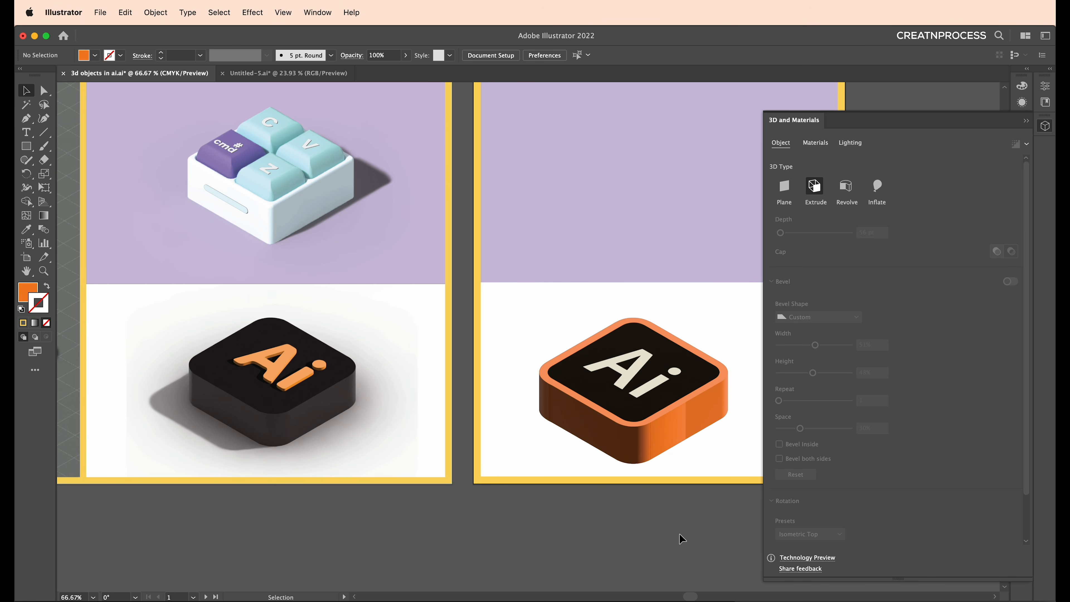
- Turn on the bevel for the extruded logo and set its bevel shape to Round
left_click(664, 396)
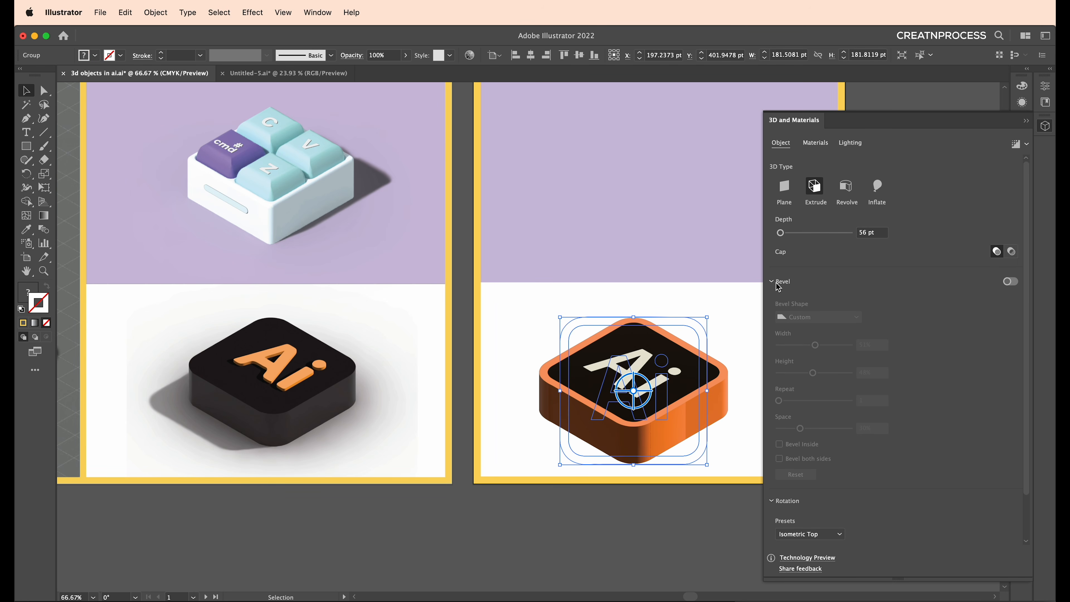
left_click(1011, 281)
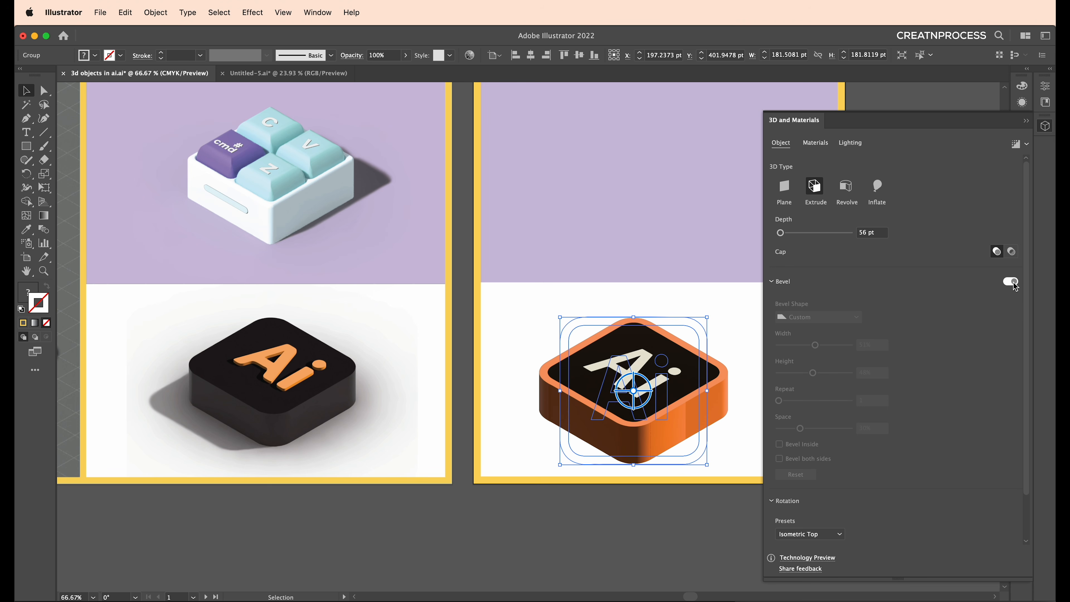
left_click(796, 316)
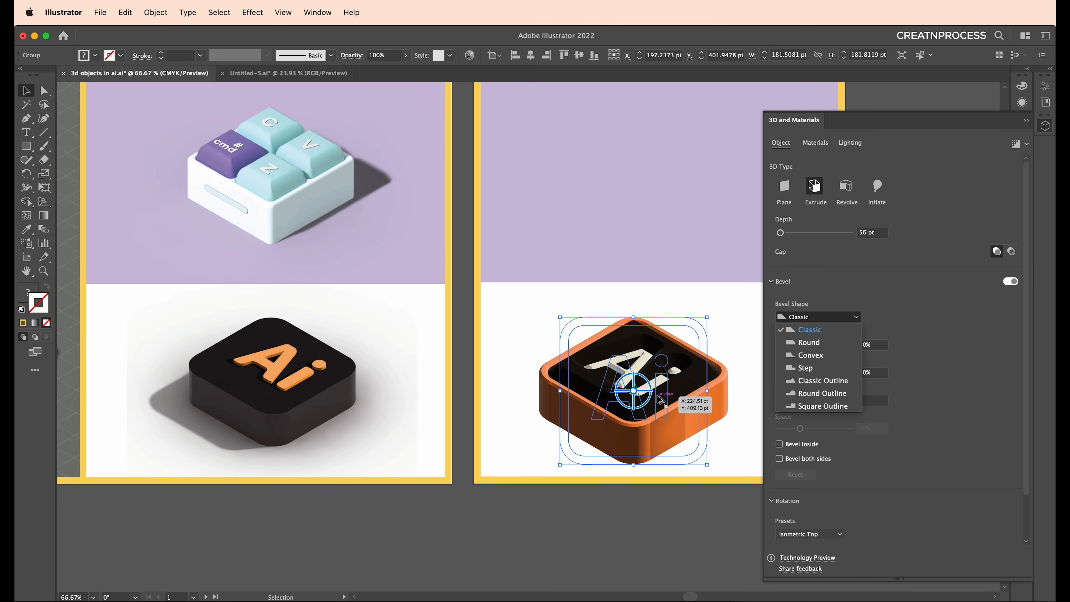
scroll(655, 397, "up", 1)
left_click_drag(655, 394, 554, 389)
scroll(557, 392, "up", 1)
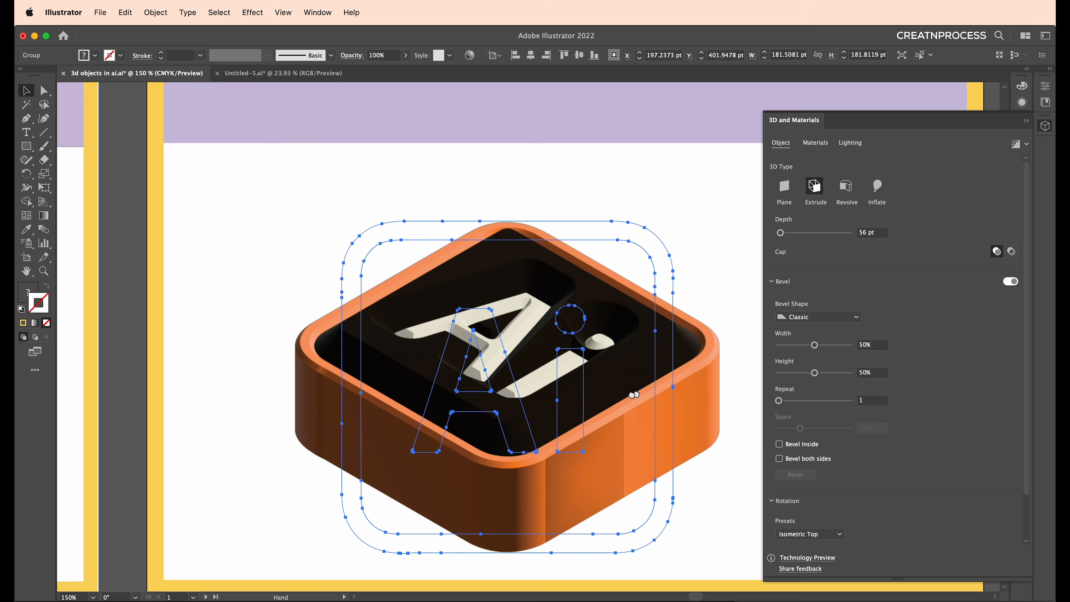
left_click(824, 317)
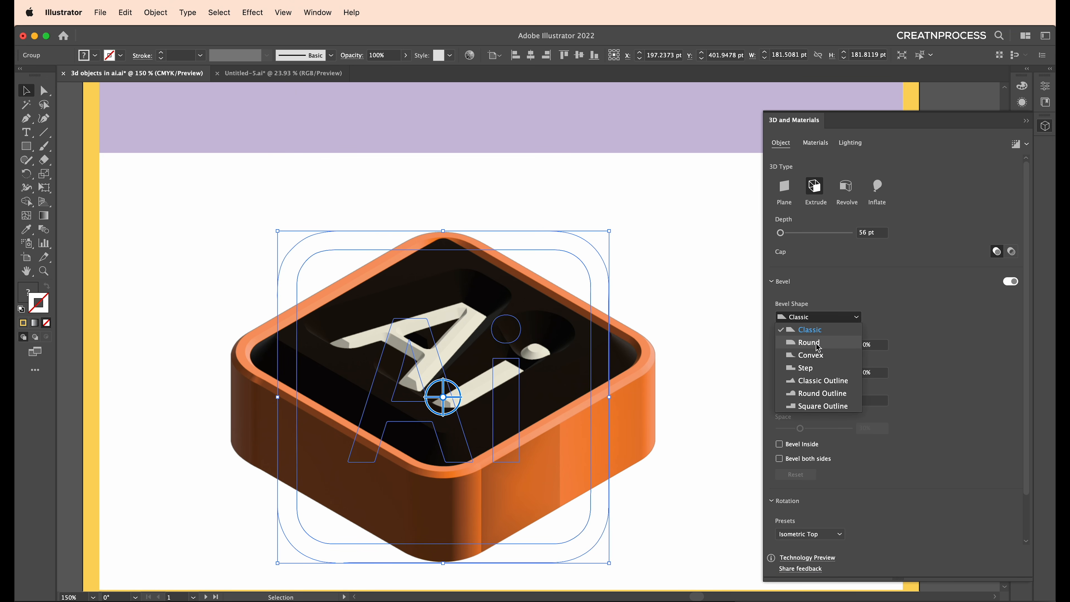
left_click(817, 344)
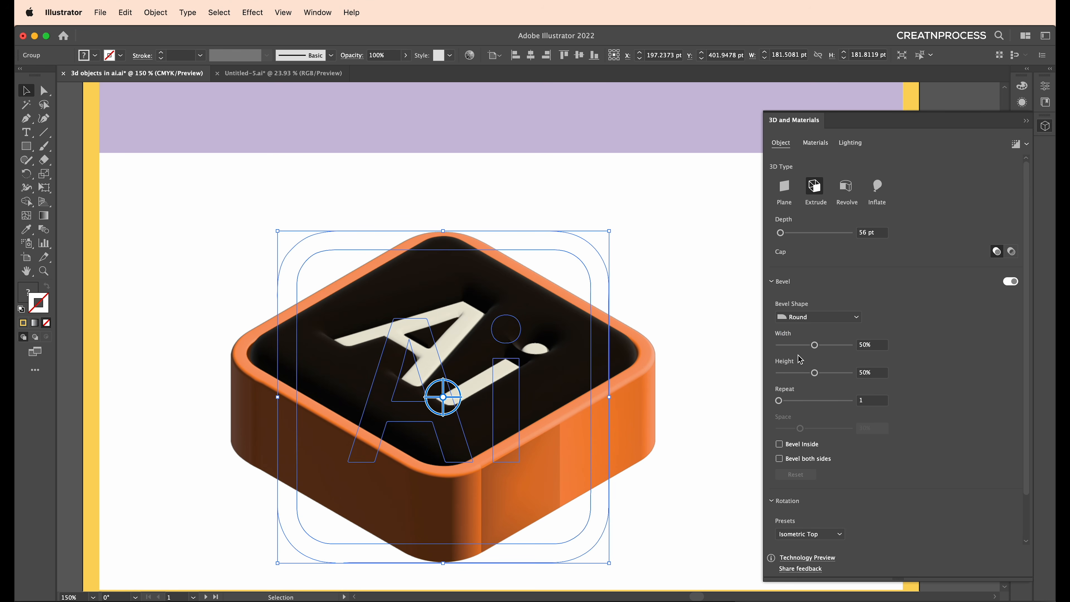
- Set the logo's round bevel to 73% width and 57% height and render it with ray tracing
left_click_drag(814, 351, 813, 373)
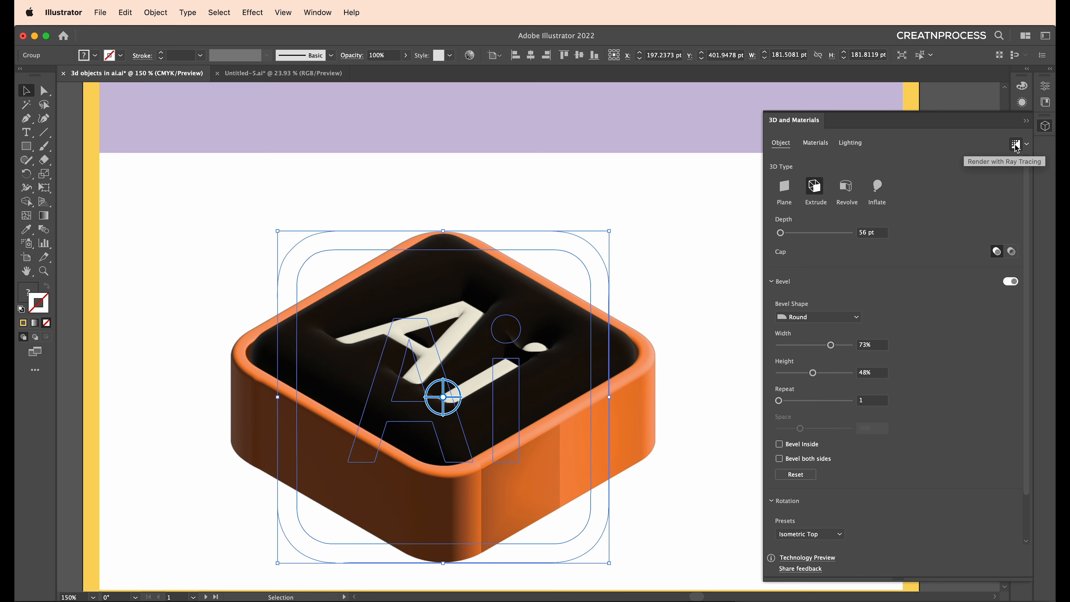
left_click(1016, 146)
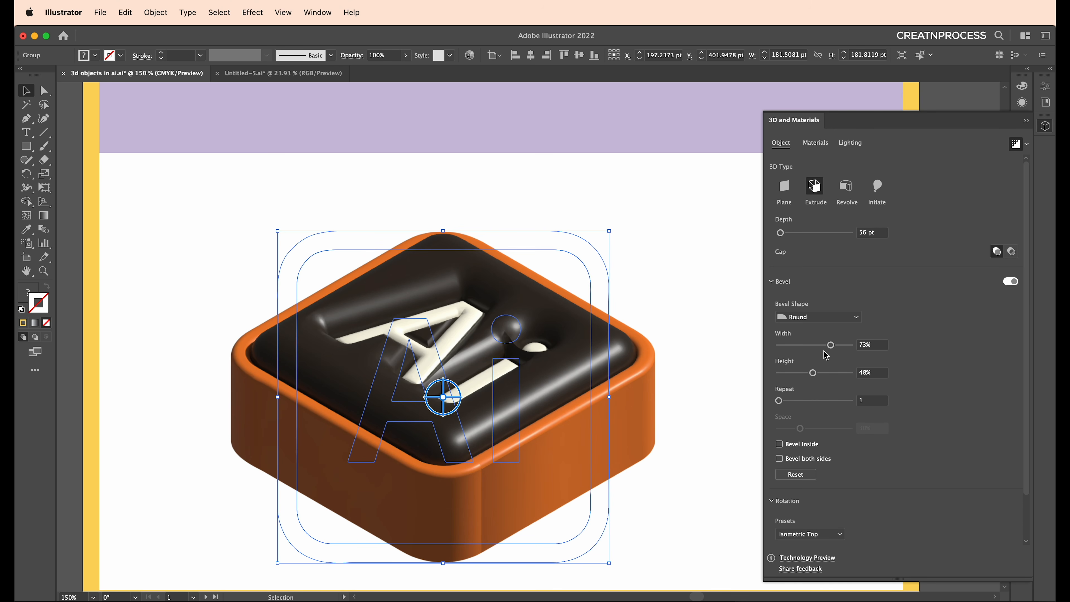
mouse_move(812, 372)
left_mouse_down()
mouse_move(798, 374)
mouse_move(806, 384)
mouse_move(819, 373)
left_mouse_up()
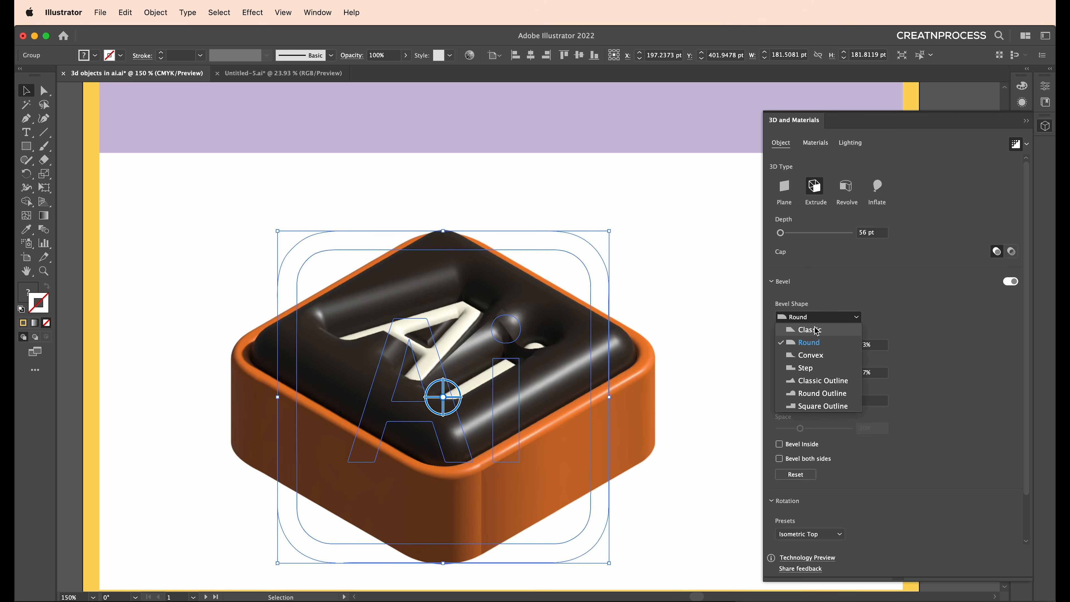
- Try the Classic bevel shape on the logo with a width of 33% and a height of 39%
left_click(816, 330)
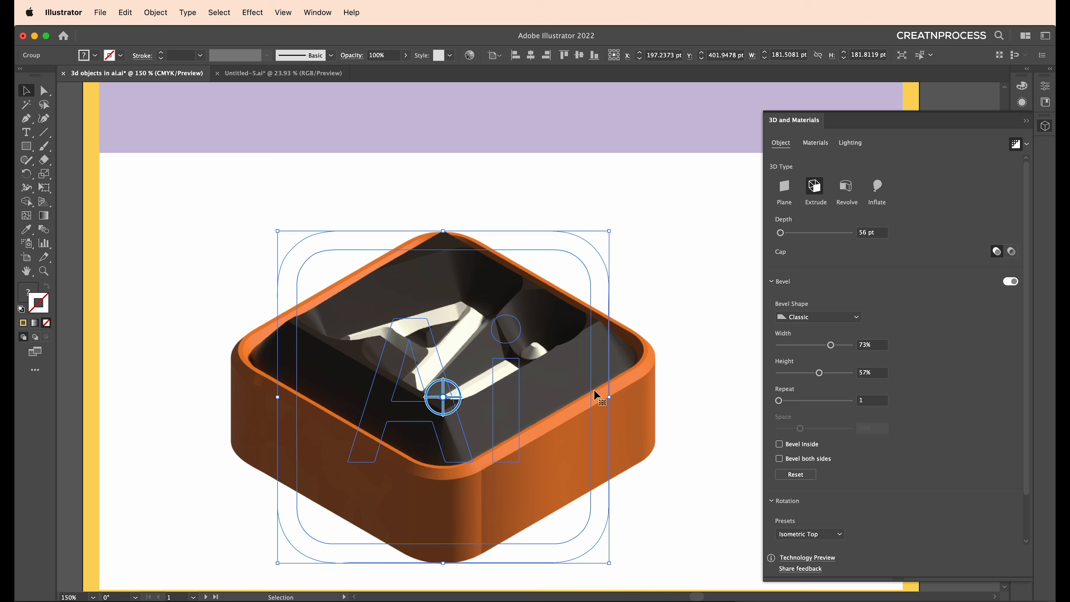
left_click_drag(821, 373, 803, 350)
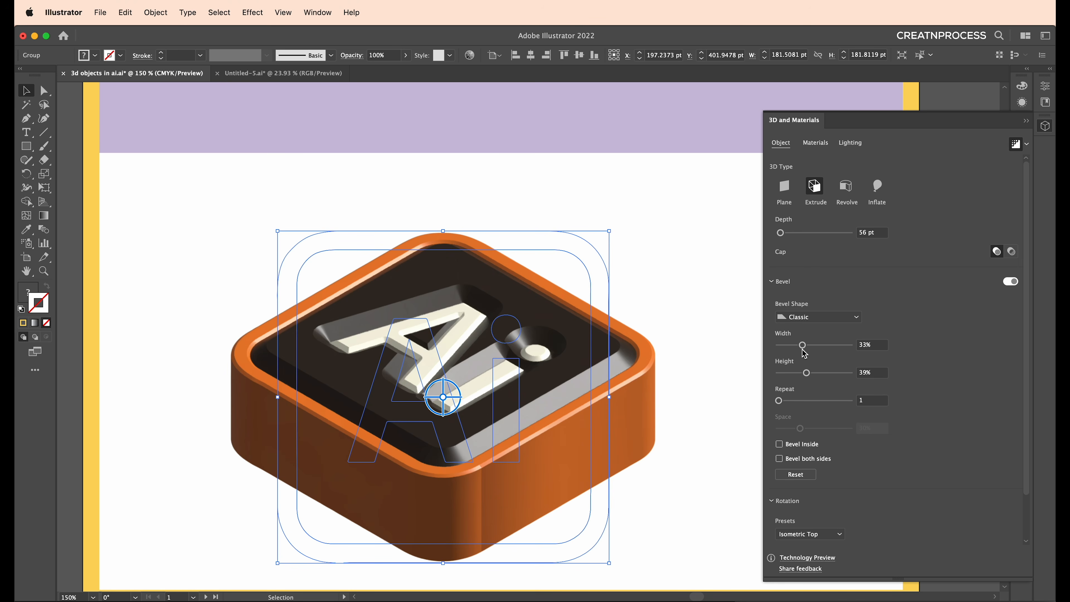
- Apply the Round bevel shape to the logo with a width of 24% and a height of 40%
left_click(819, 320)
left_click(814, 342)
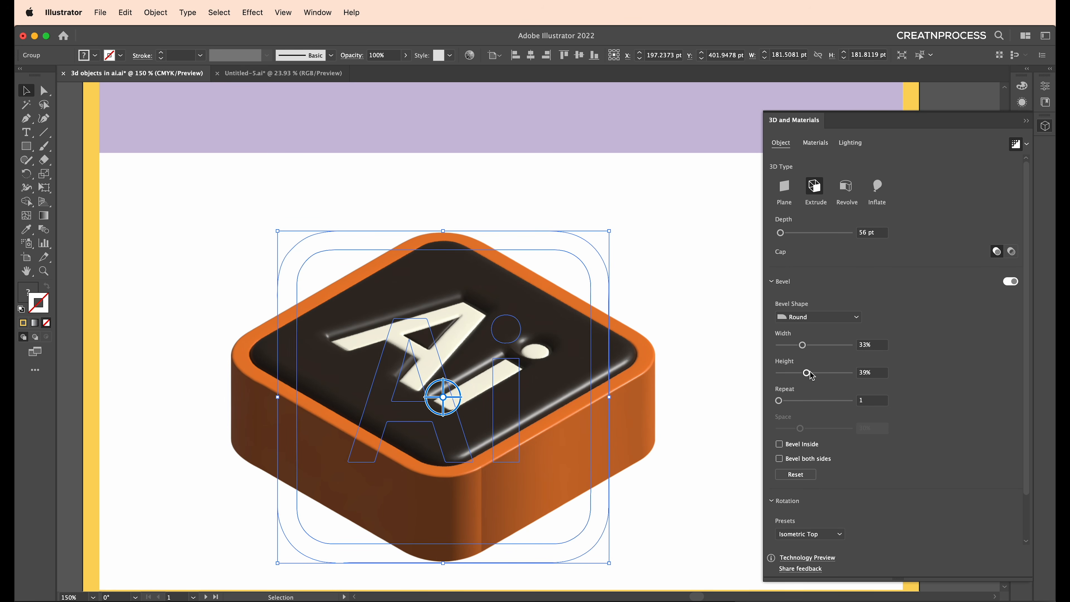
left_click_drag(802, 344, 807, 373)
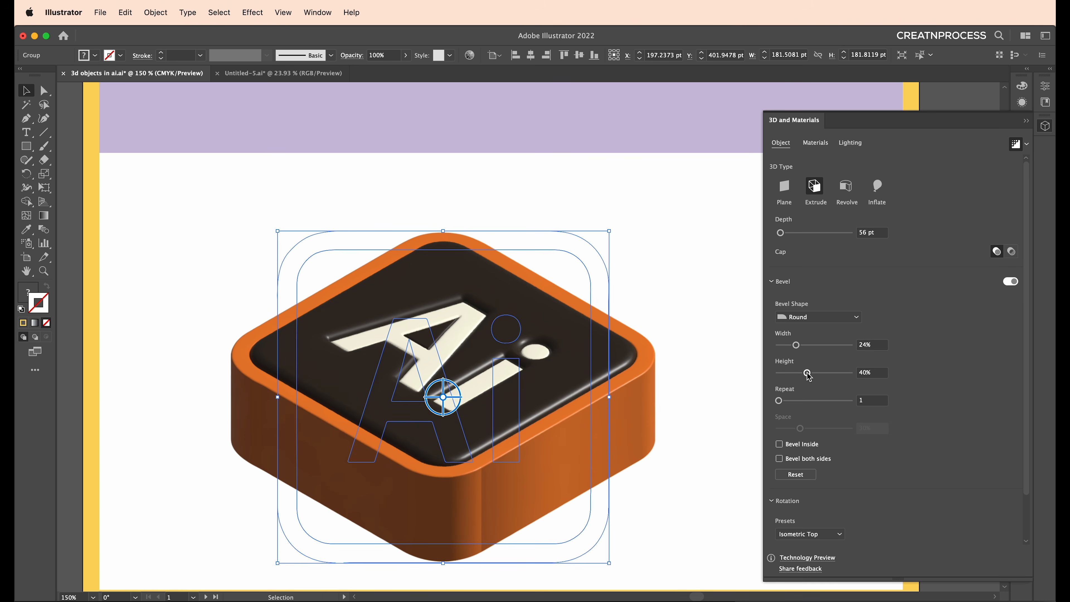
- Try a bevel repeat of 3 on the logo and restore the repeat to 1
left_click_drag(781, 402, 796, 402)
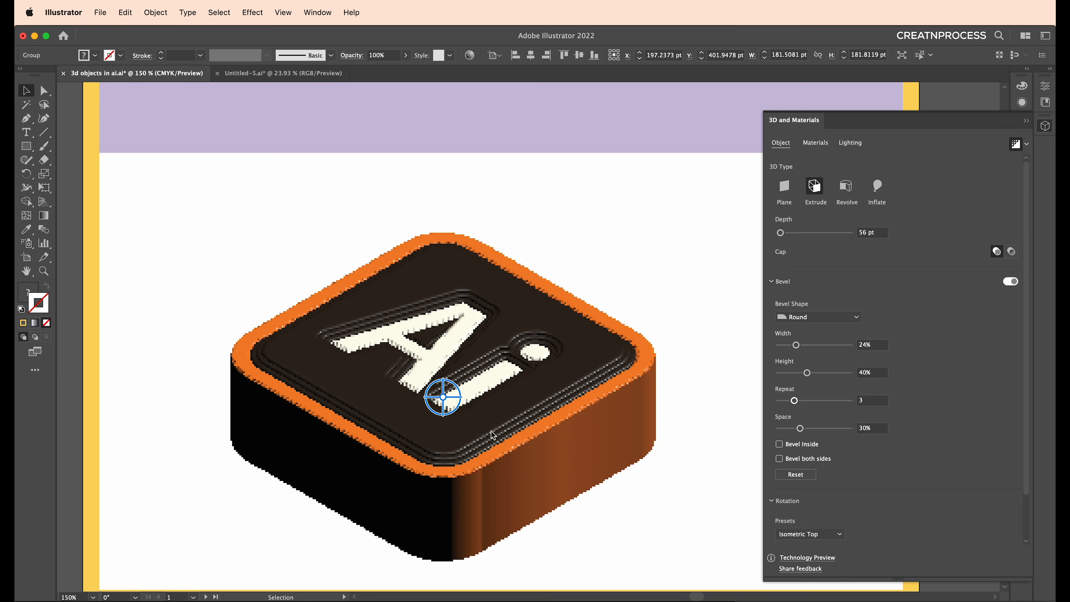
left_click(875, 401)
type("1")
key("Return")
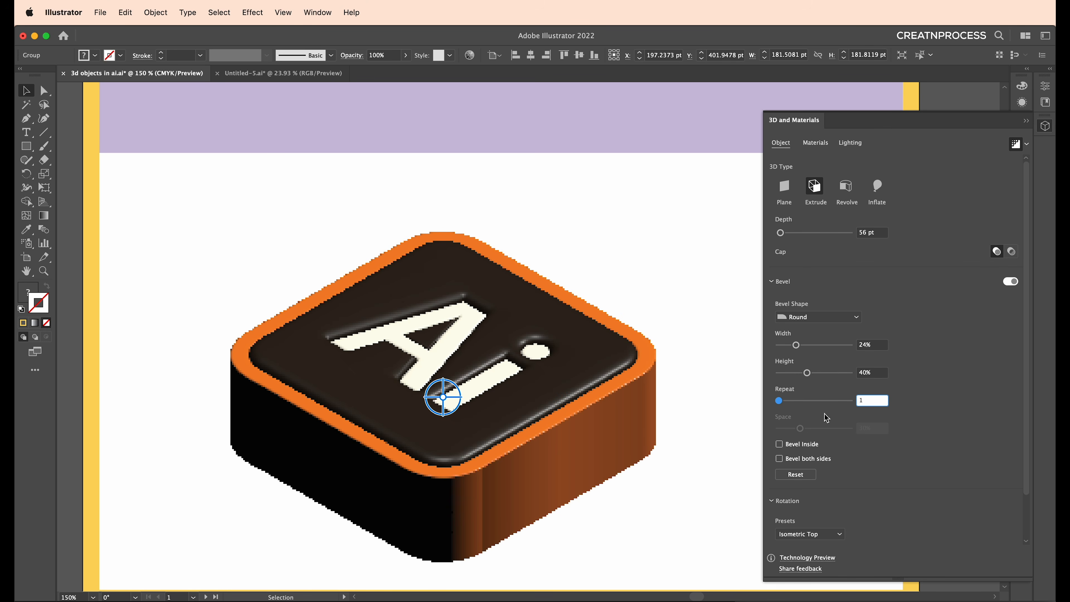
scroll(881, 457, "down", 3)
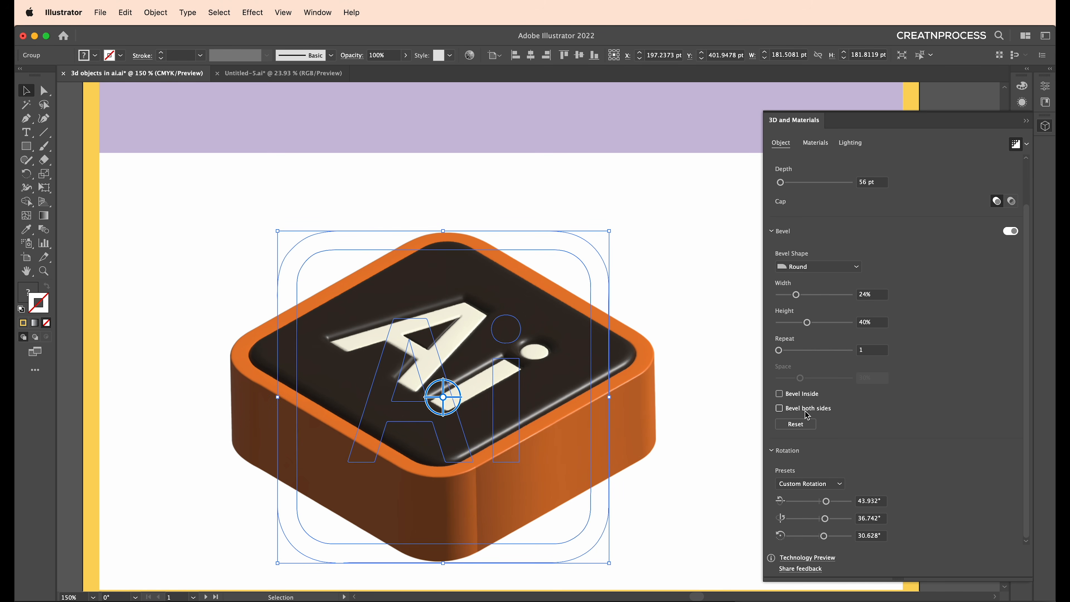
scroll(901, 421, "up", 3)
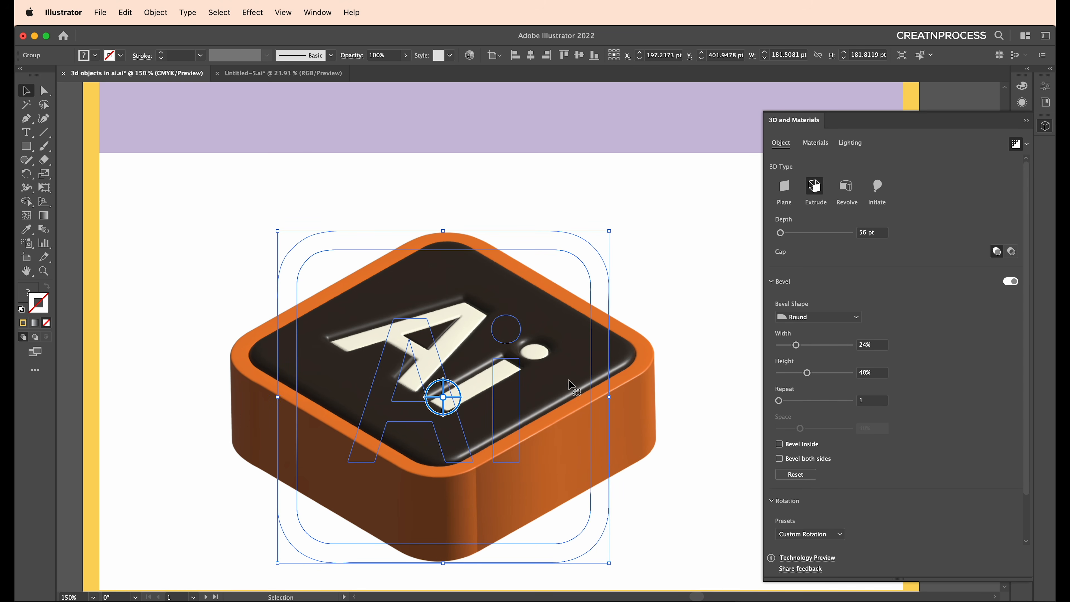
- Compare the Diffuse, Top Left and Right lighting presets on the logo and return to the Standard preset
left_click(850, 143)
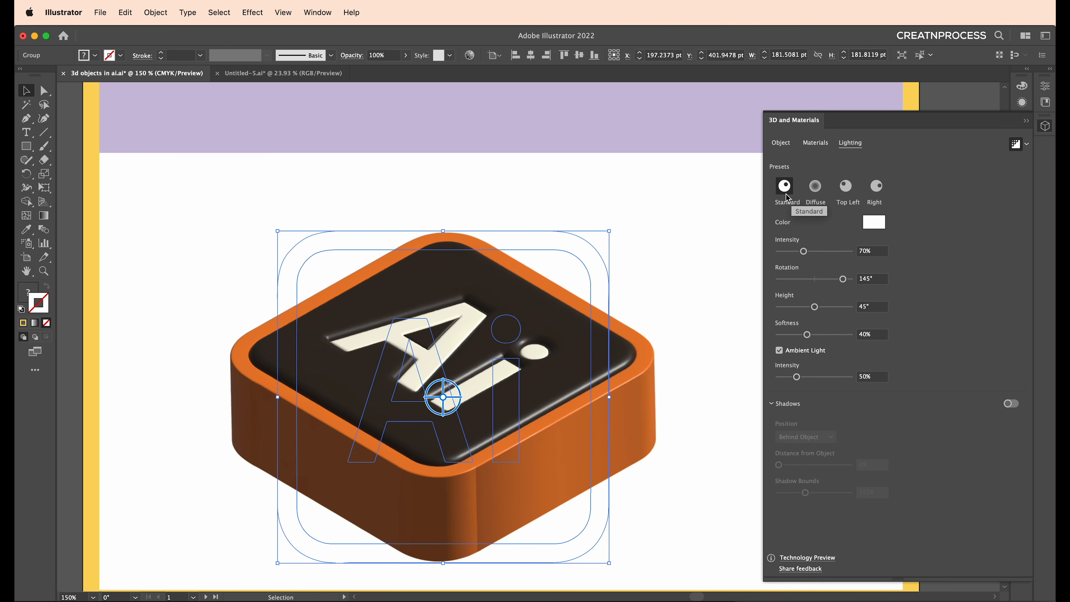
left_click(816, 187)
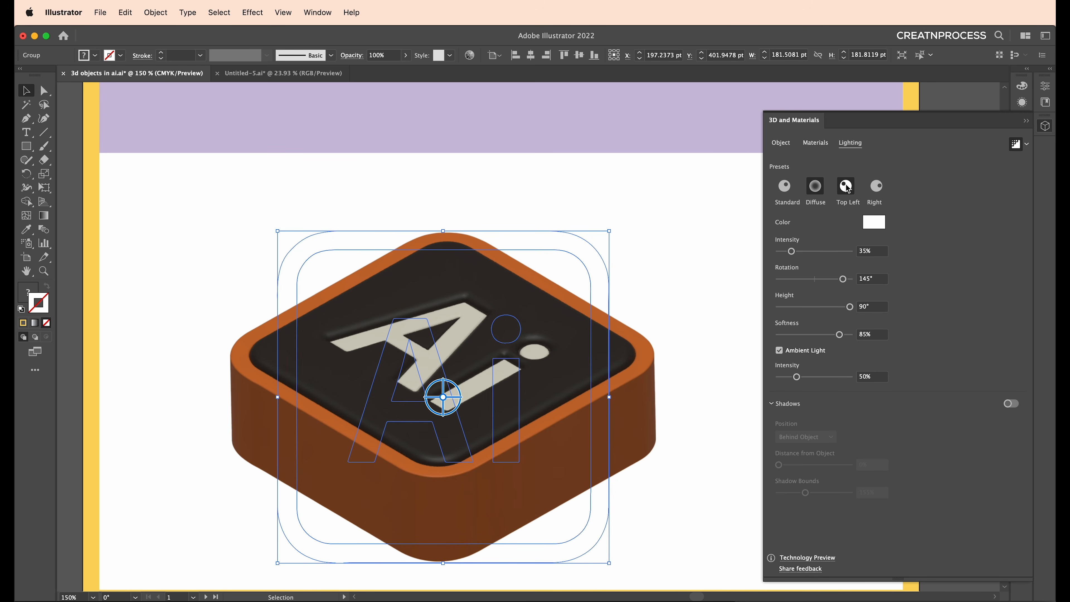
left_click(847, 186)
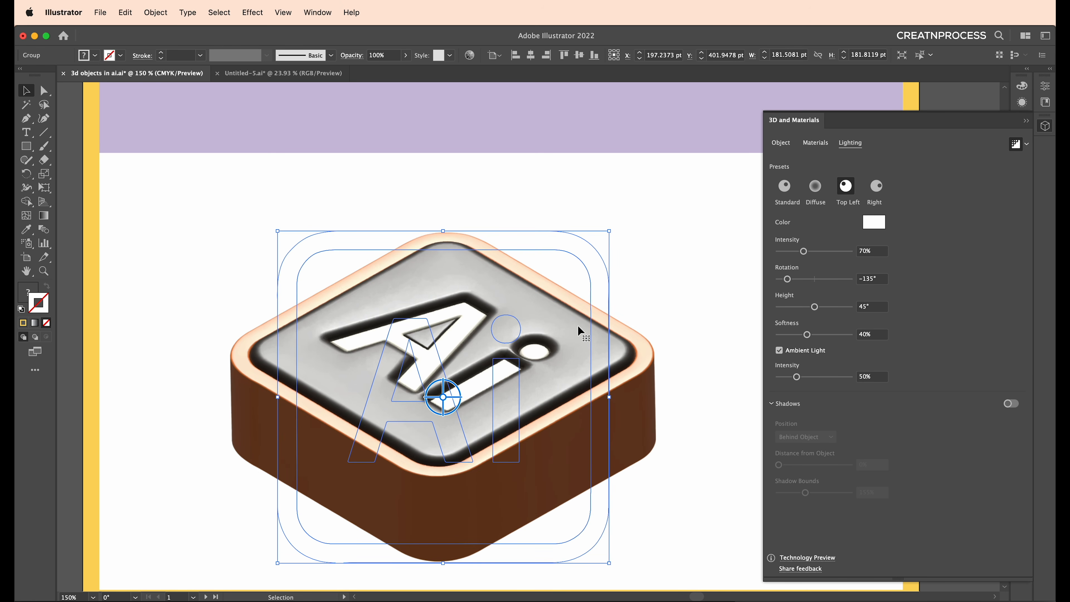
left_click(878, 190)
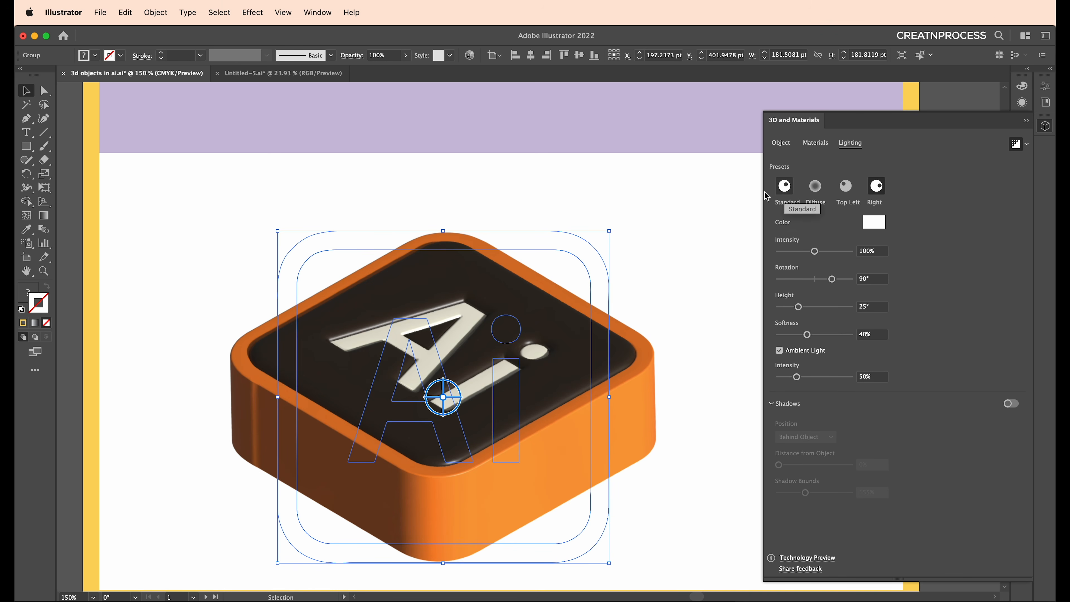
left_click(784, 188)
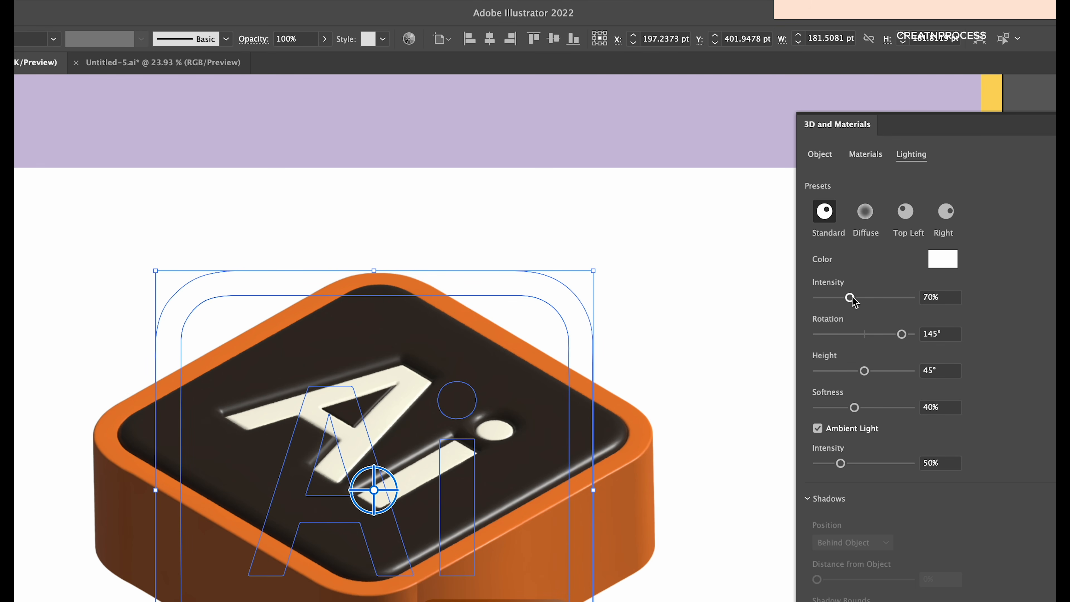
- Set the light's intensity to 106%, its rotation to 102° and its height to 49°
left_click_drag(851, 300, 896, 304)
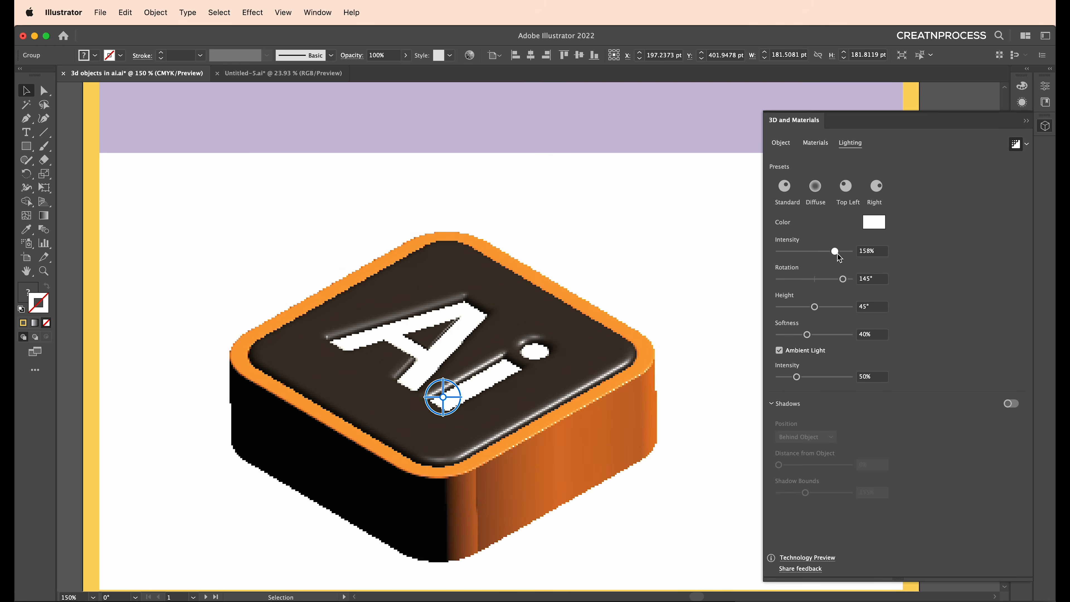
left_click_drag(839, 258, 841, 258)
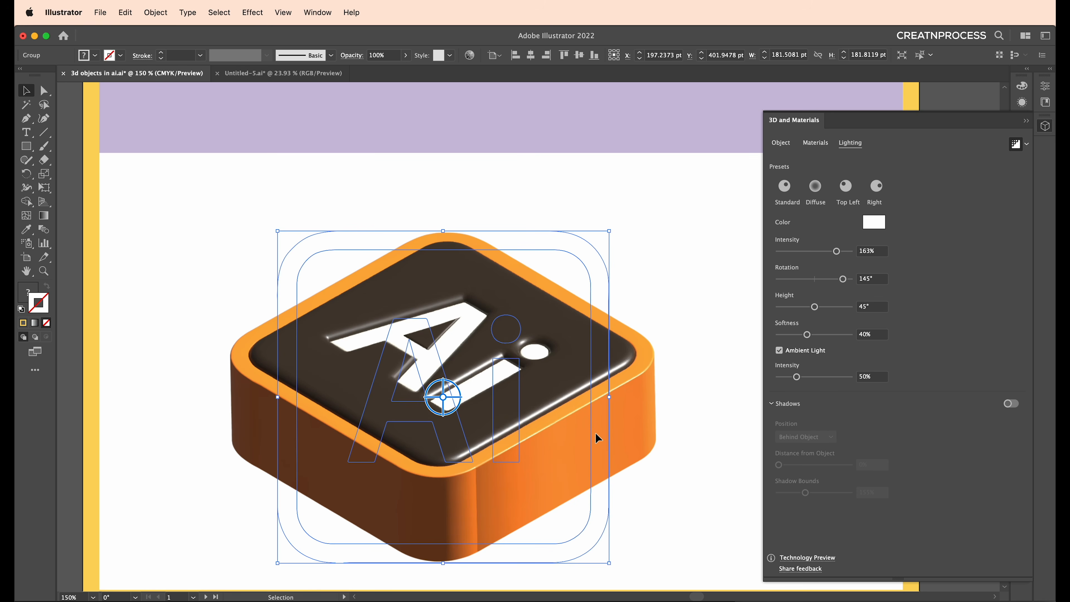
mouse_move(836, 251)
left_mouse_down()
mouse_move(781, 253)
mouse_move(817, 253)
left_mouse_up()
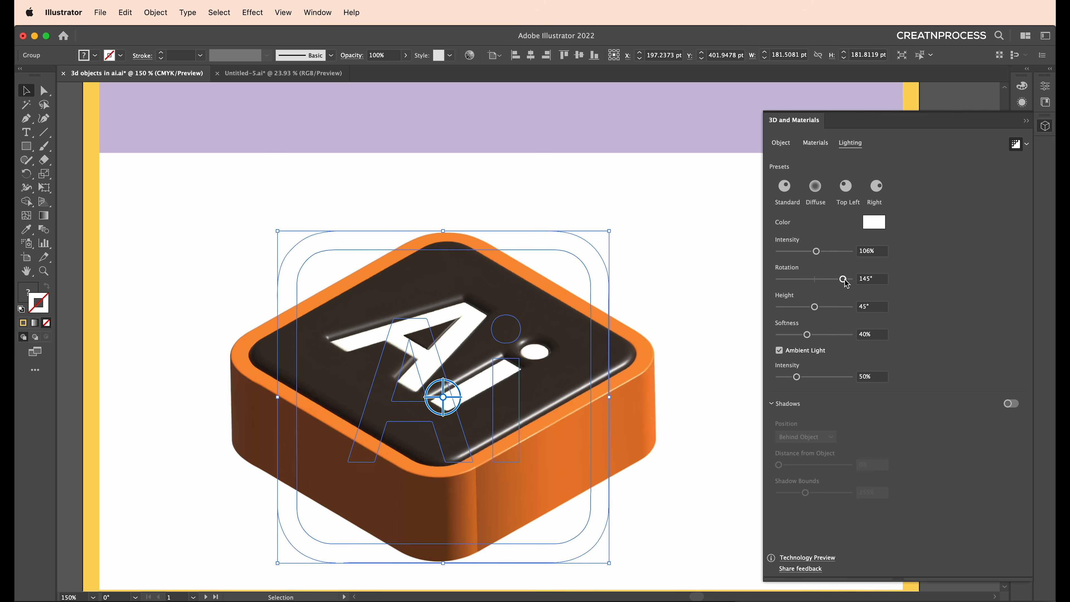
mouse_move(846, 282)
left_mouse_down()
mouse_move(807, 283)
mouse_move(838, 285)
left_mouse_up()
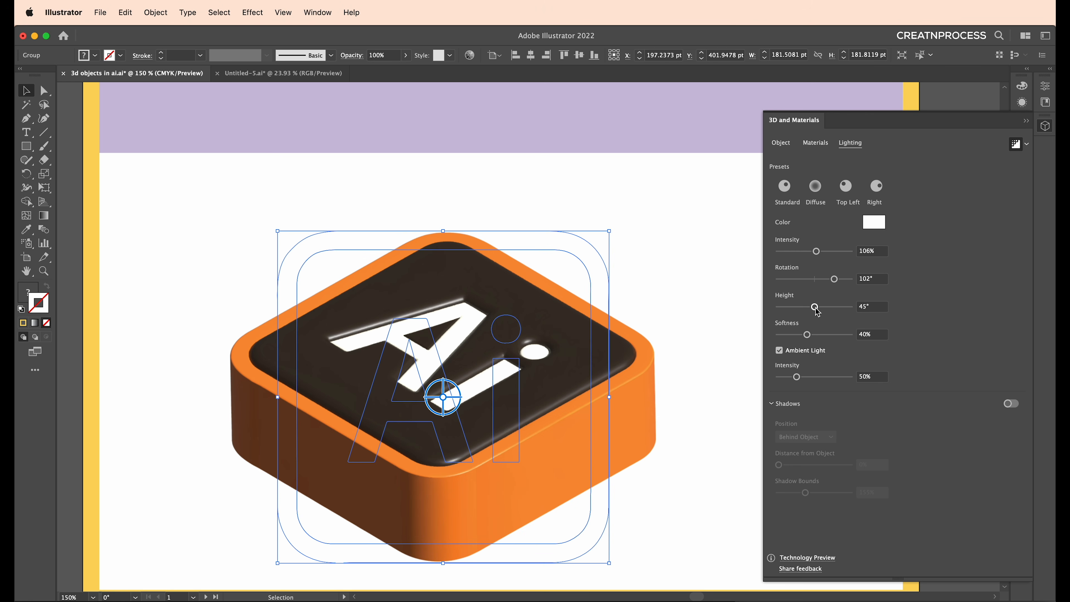
mouse_move(817, 311)
left_mouse_down()
mouse_move(784, 311)
mouse_move(826, 308)
mouse_move(817, 311)
left_mouse_up()
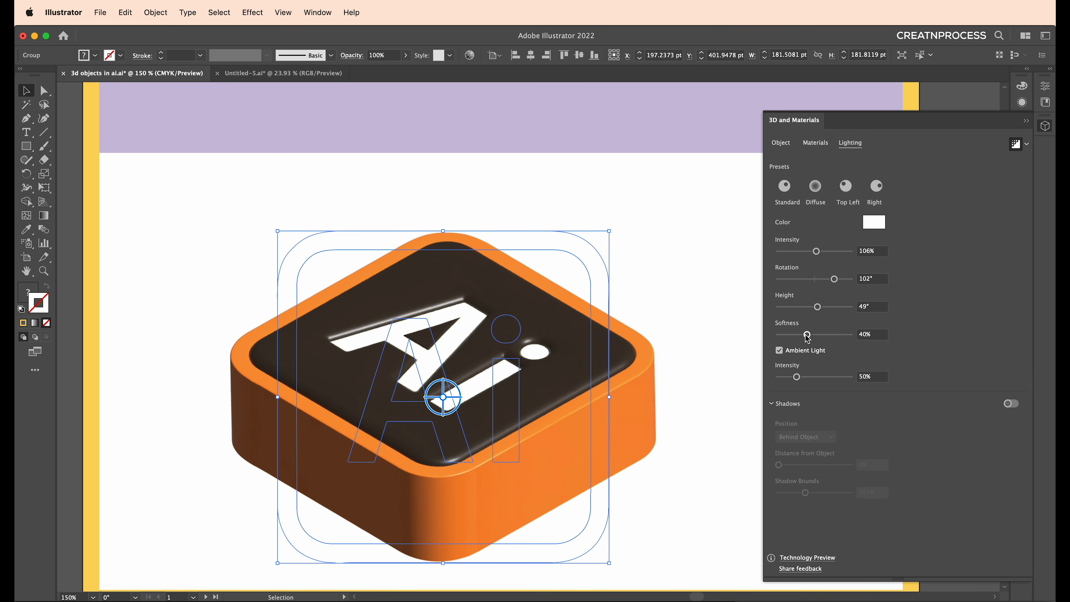
- Turn on the logo's shadow and, after trying 94%, 0% and 79%, settle the light softness at 38%
left_click_drag(808, 335, 845, 336)
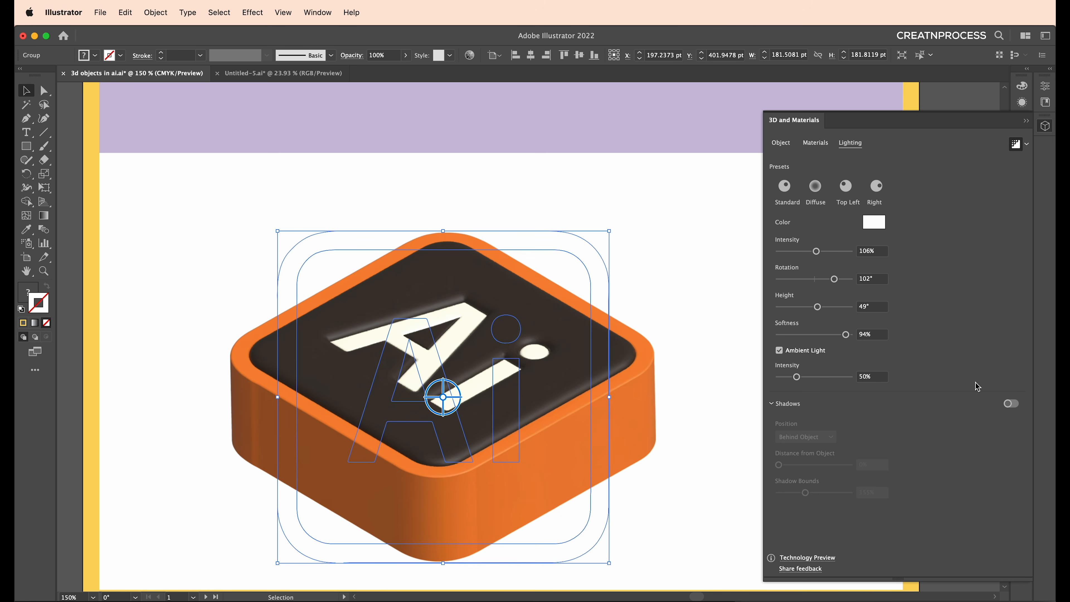
left_click(779, 335)
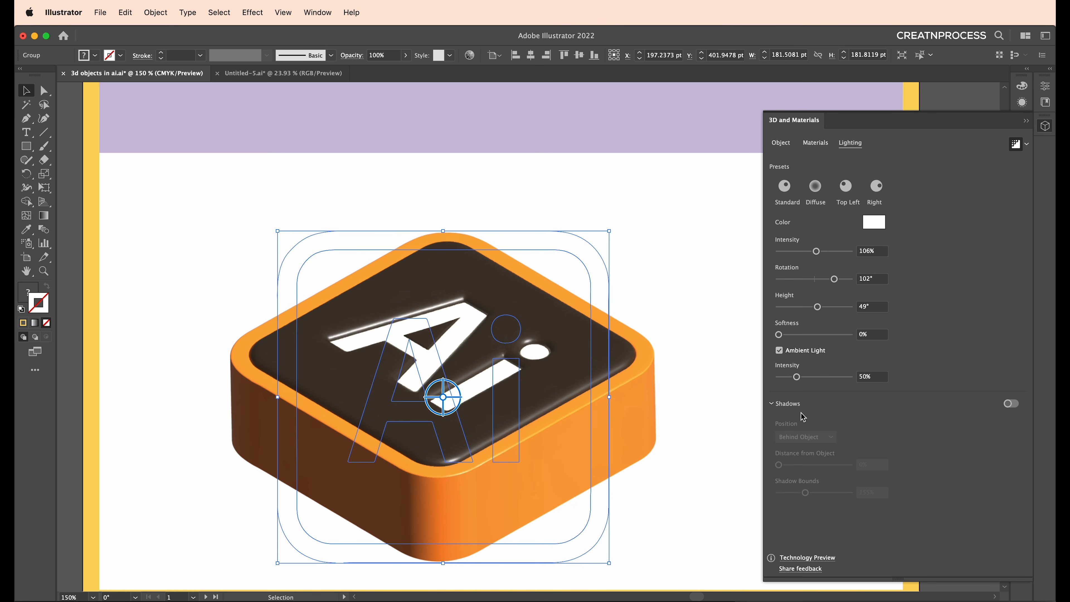
left_click(1011, 404)
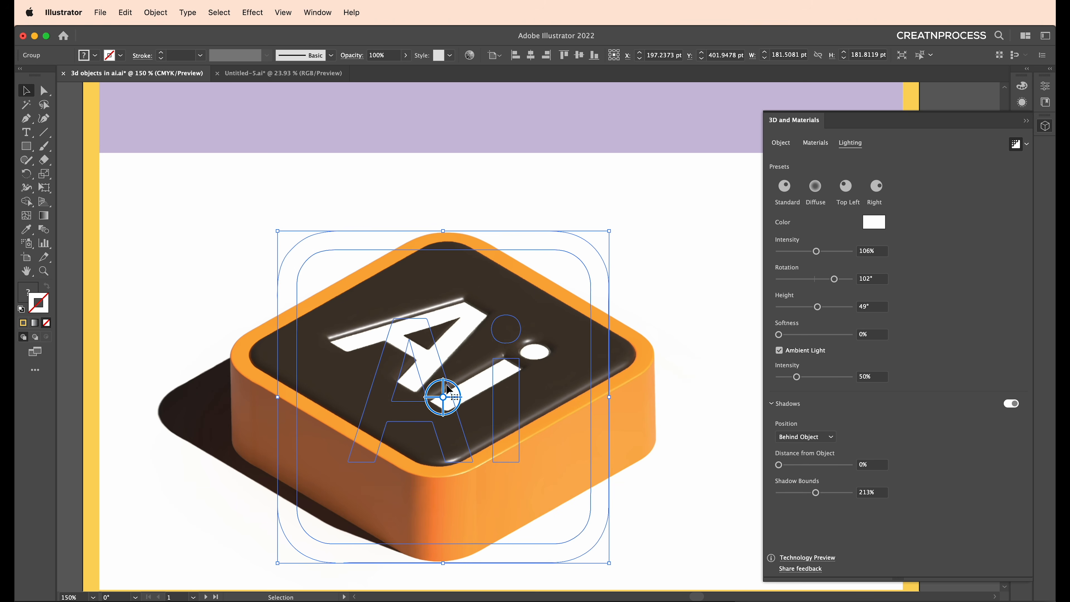
left_click_drag(815, 336, 834, 335)
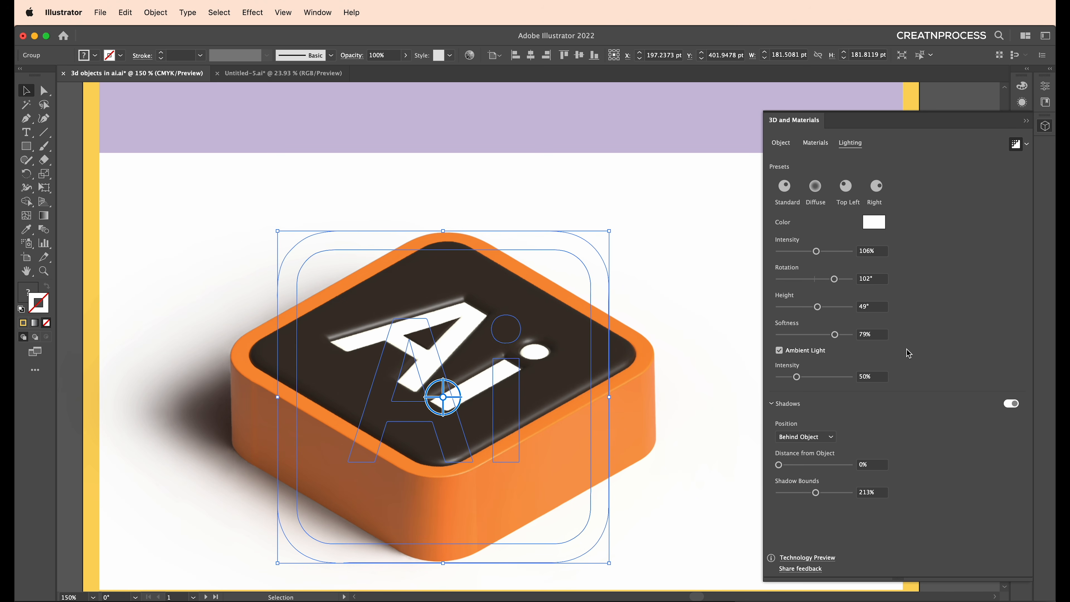
left_click(806, 336)
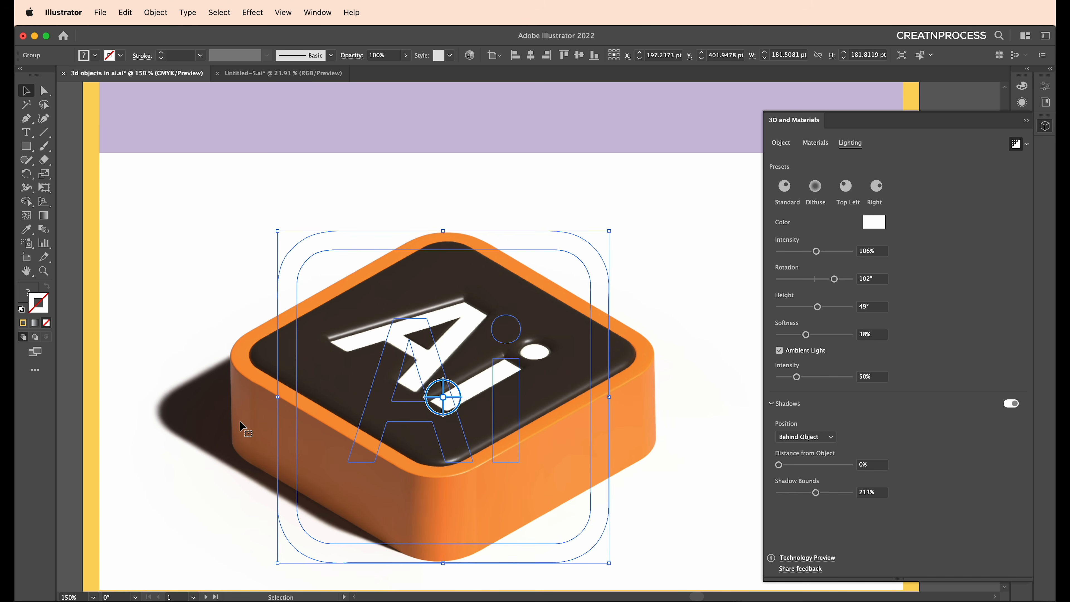
- Try the logo without ambient light and with a Below Object shadow, restoring ambient light and the Behind Object position
left_click(779, 350)
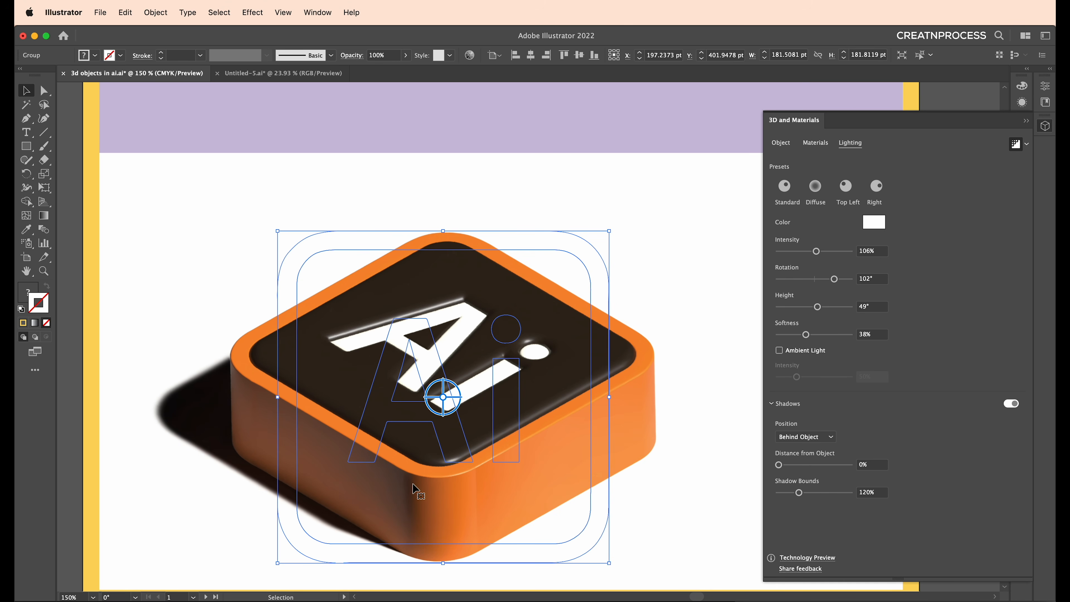
left_click(779, 351)
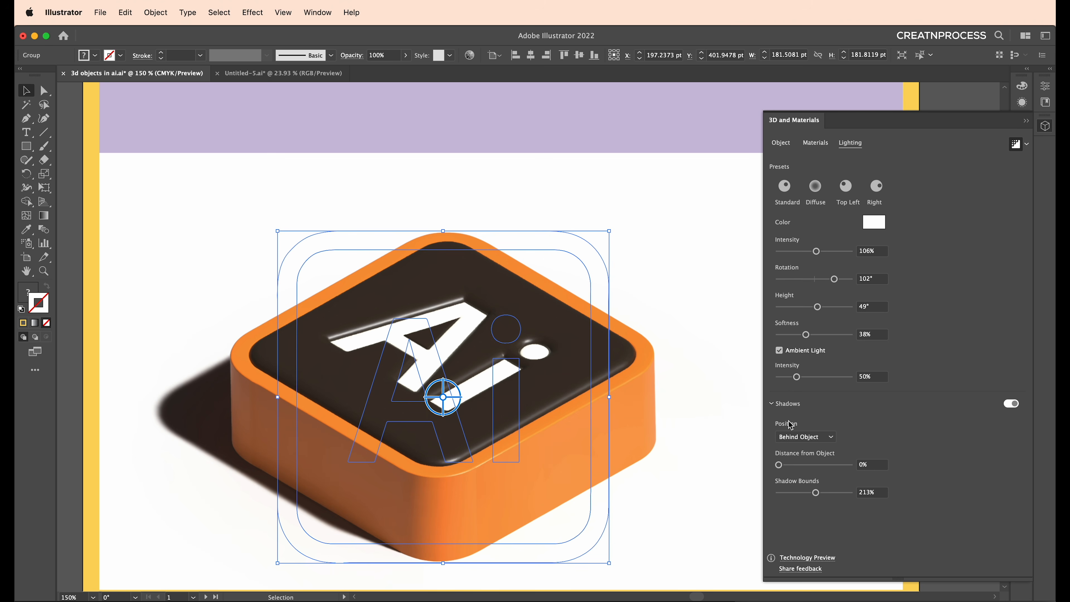
left_click(824, 438)
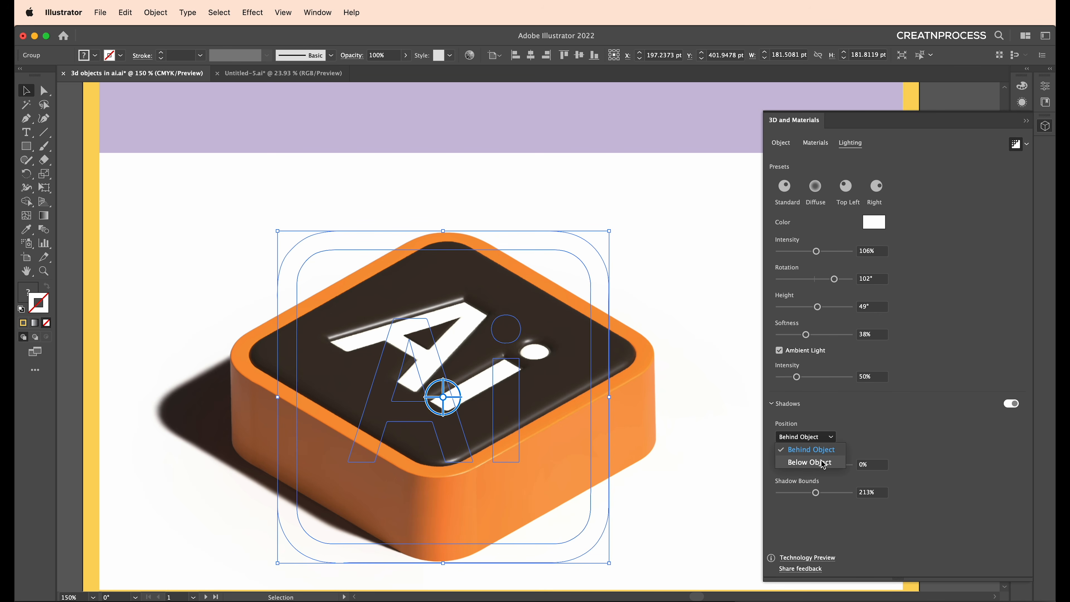
left_click(810, 462)
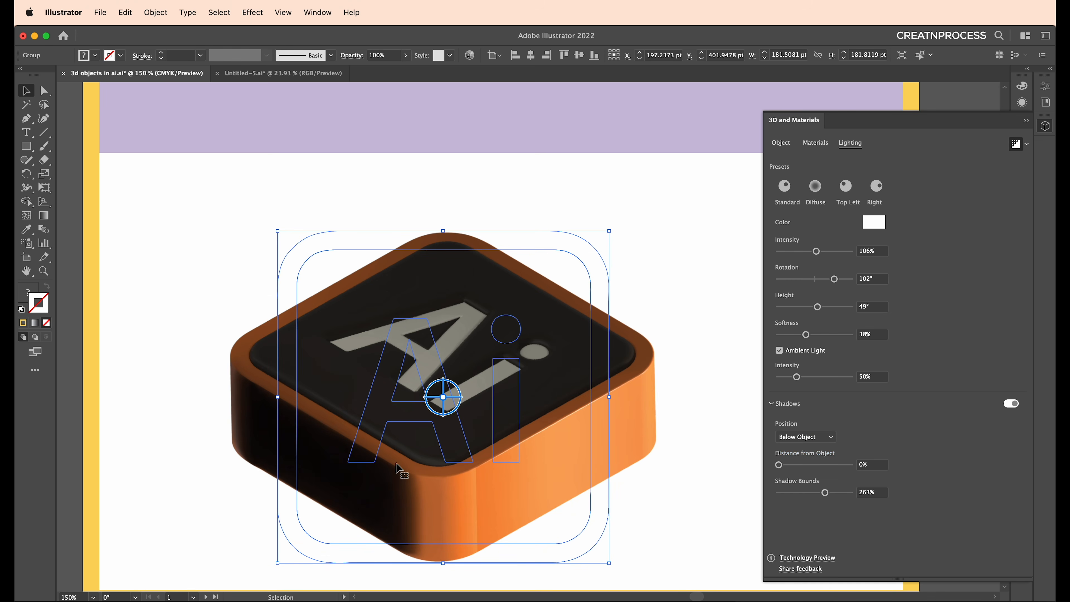
left_click(810, 437)
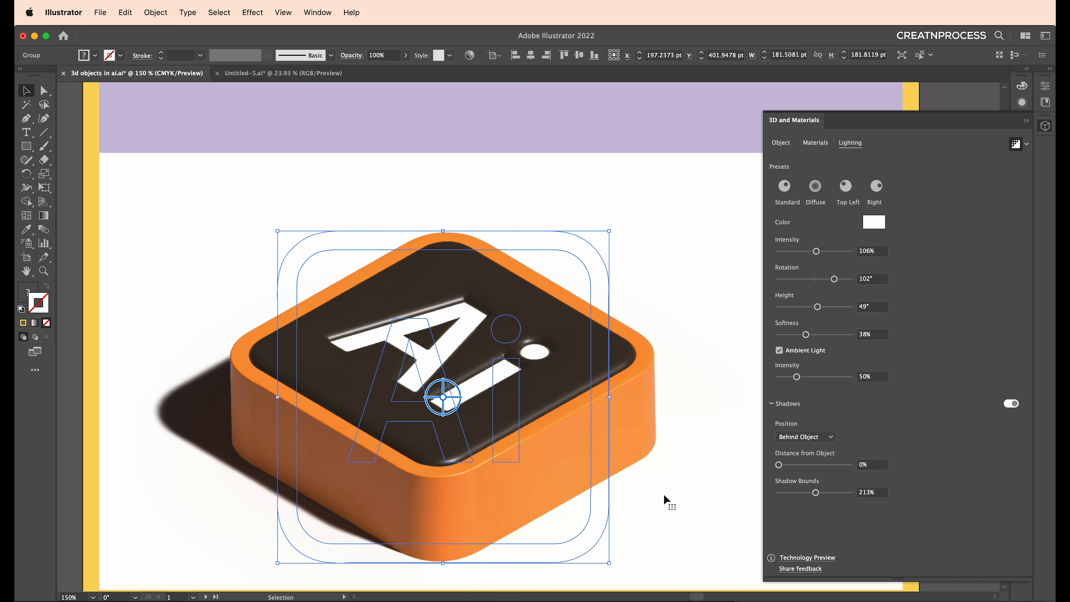
- Try a 38% shadow distance, return it to 0%, and reduce the shadow bounds to 96%
left_click_drag(780, 465, 806, 466)
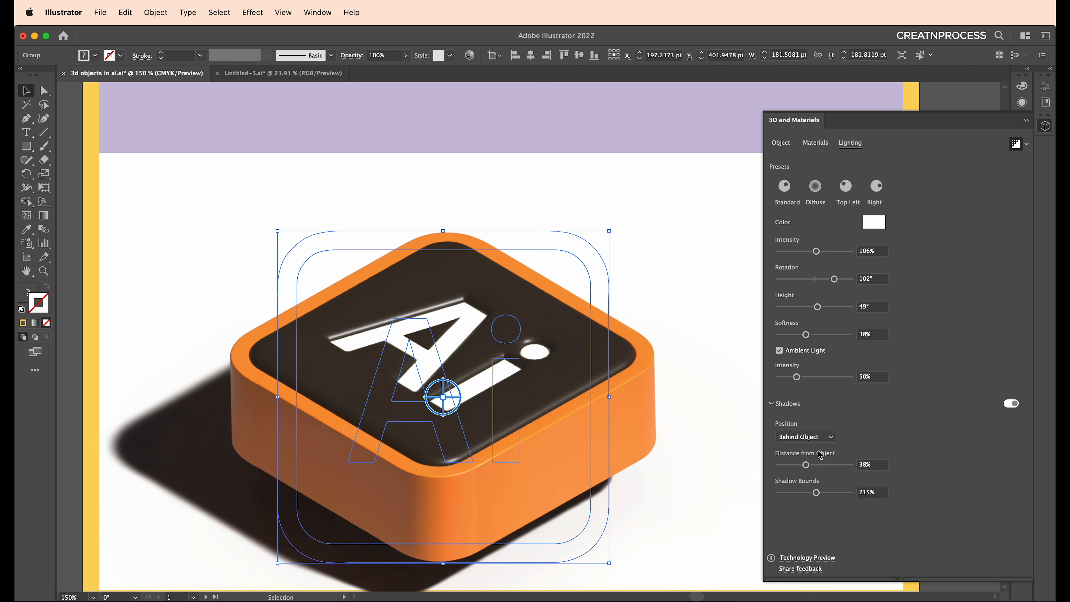
left_click_drag(806, 465, 757, 481)
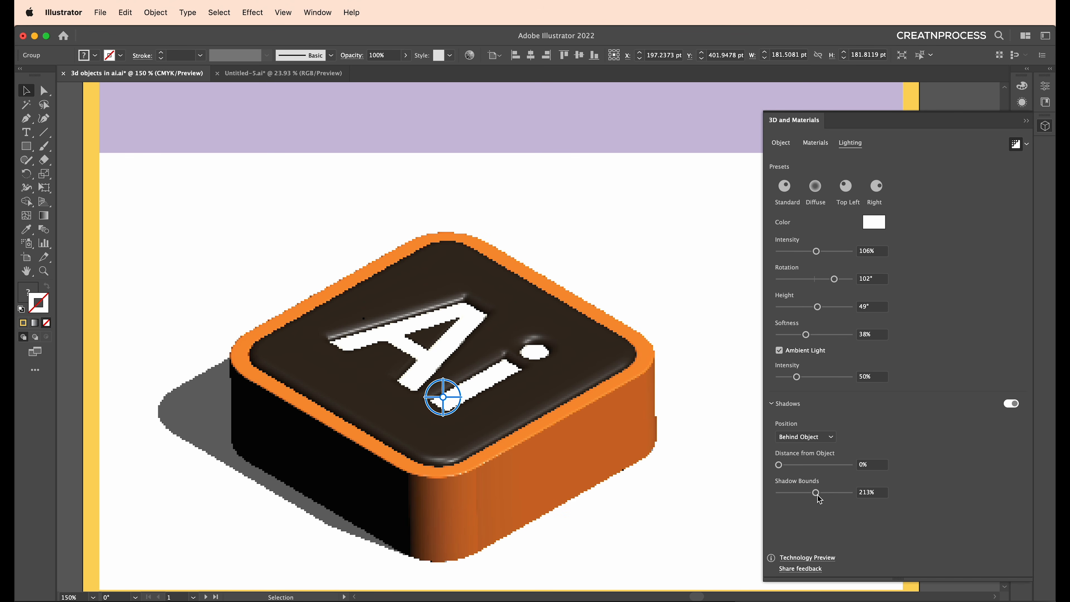
left_click_drag(818, 498, 795, 499)
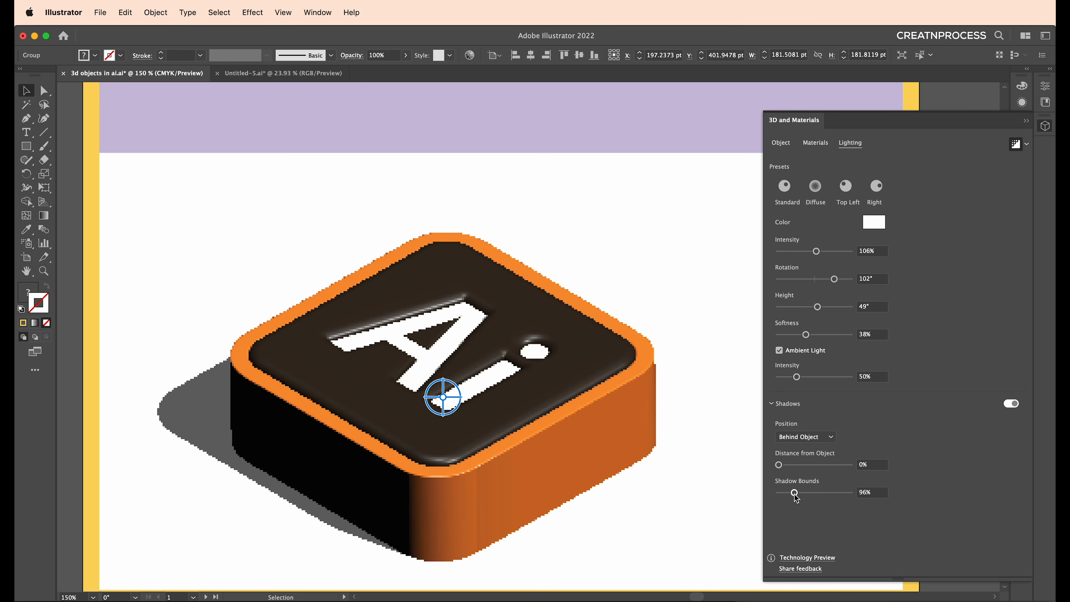
scroll(610, 465, "down", 1)
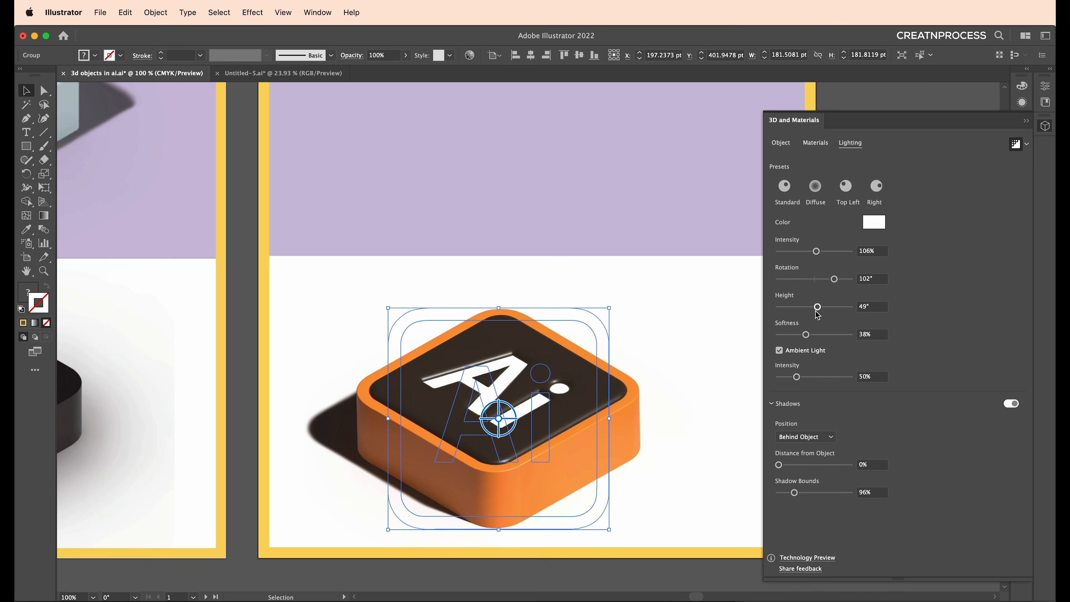
- After trying 77% softness and 338% shadow bounds, set the logo's light softness to 29% and its shadow bounds to 157%
left_click(834, 335)
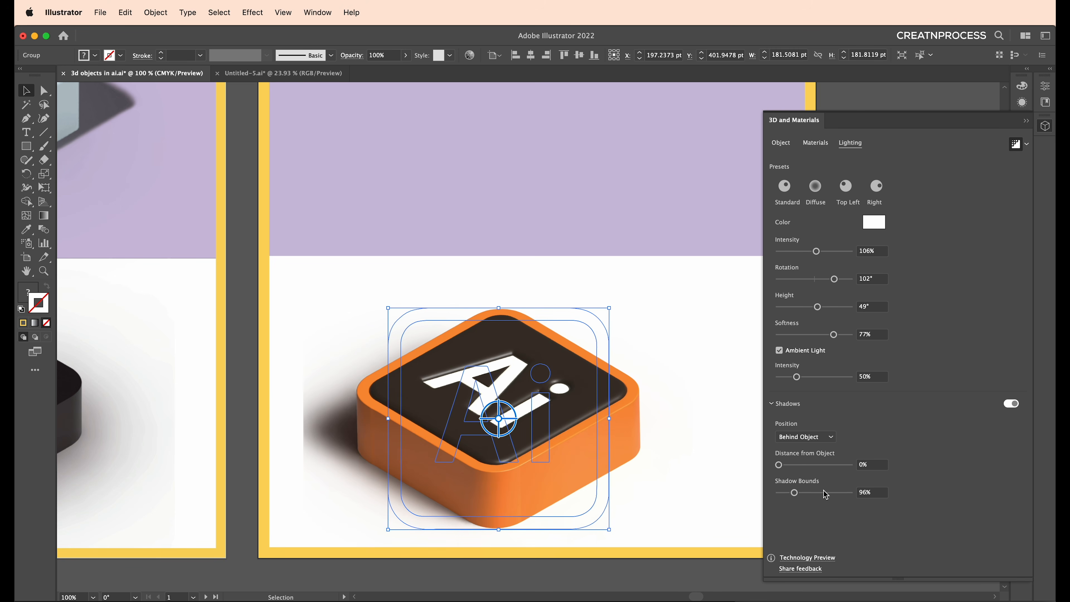
left_click_drag(805, 494, 819, 493)
left_click_drag(826, 492, 835, 492)
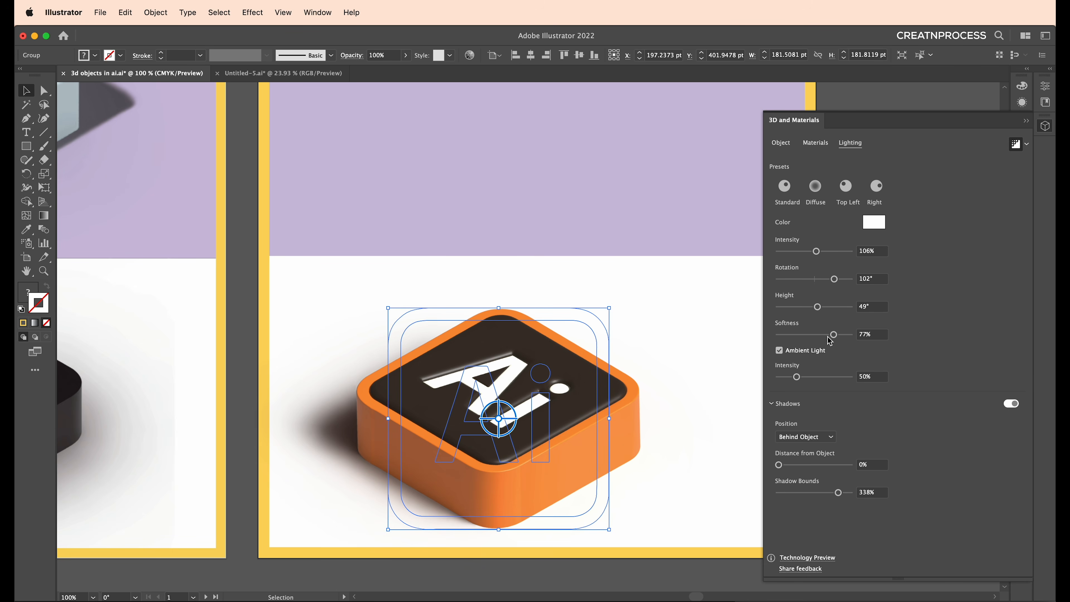
left_click_drag(829, 338, 801, 335)
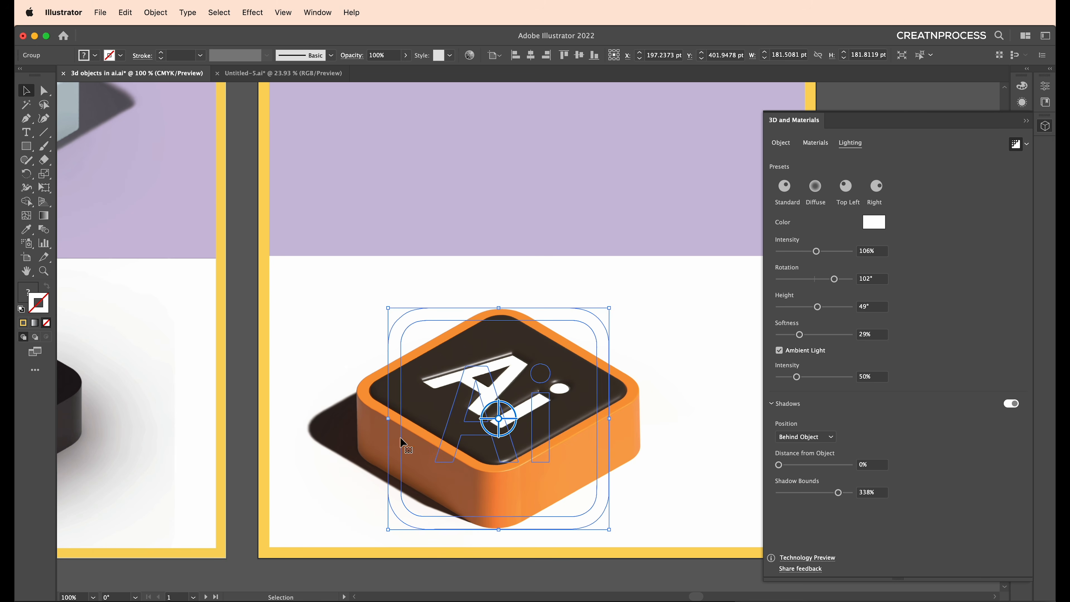
left_click_drag(840, 494, 805, 496)
scroll(550, 404, "down", 3)
scroll(535, 457, "up", 2)
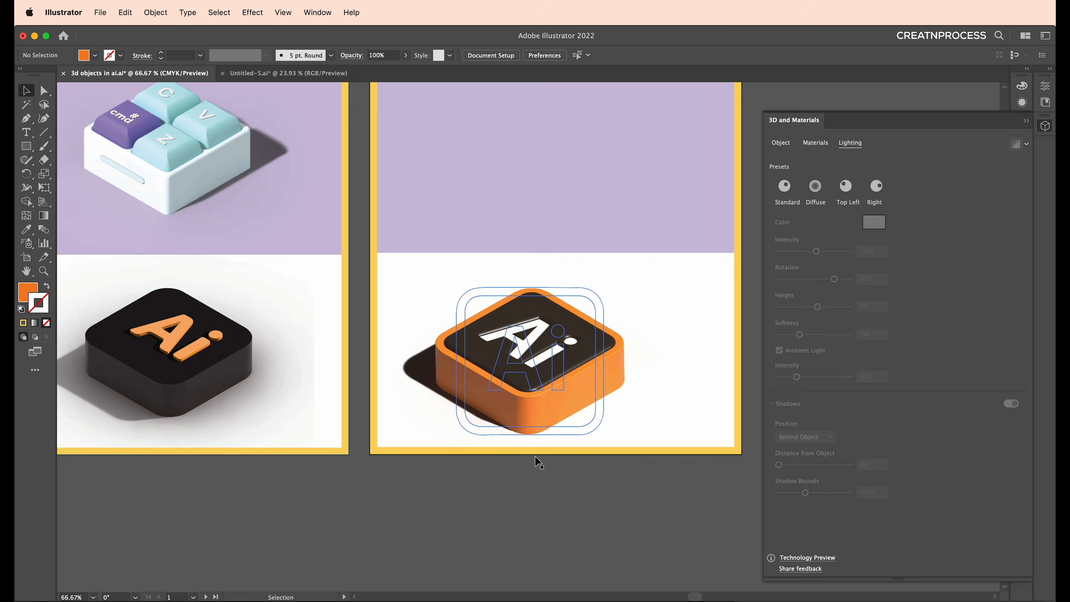
left_click(574, 480)
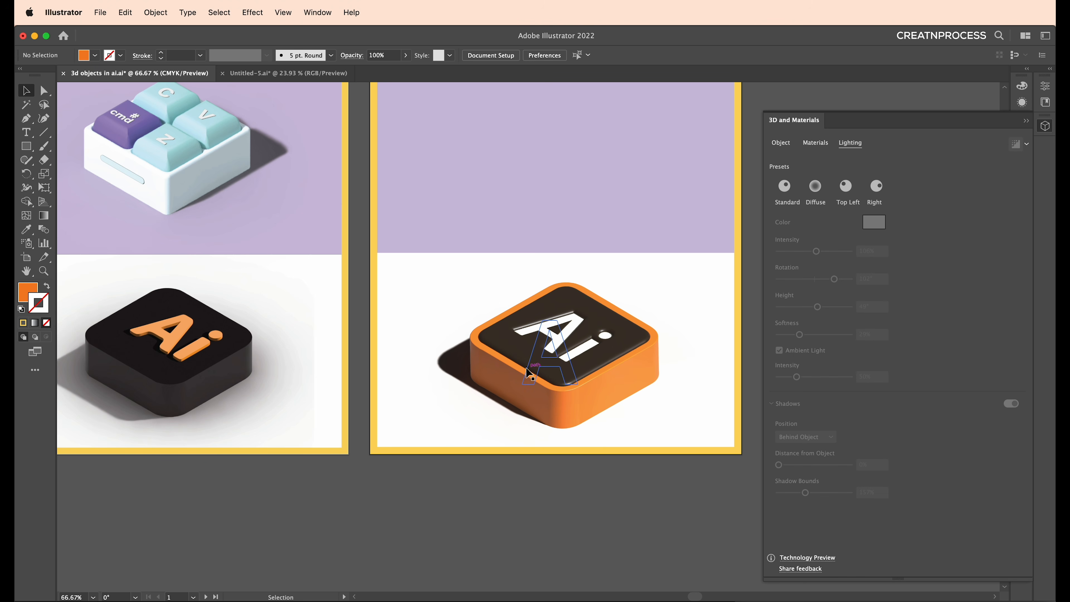
- Compare the extruded logo with the black reference icon and reduce its bevel width to 0%
scroll(409, 392, "left", 5)
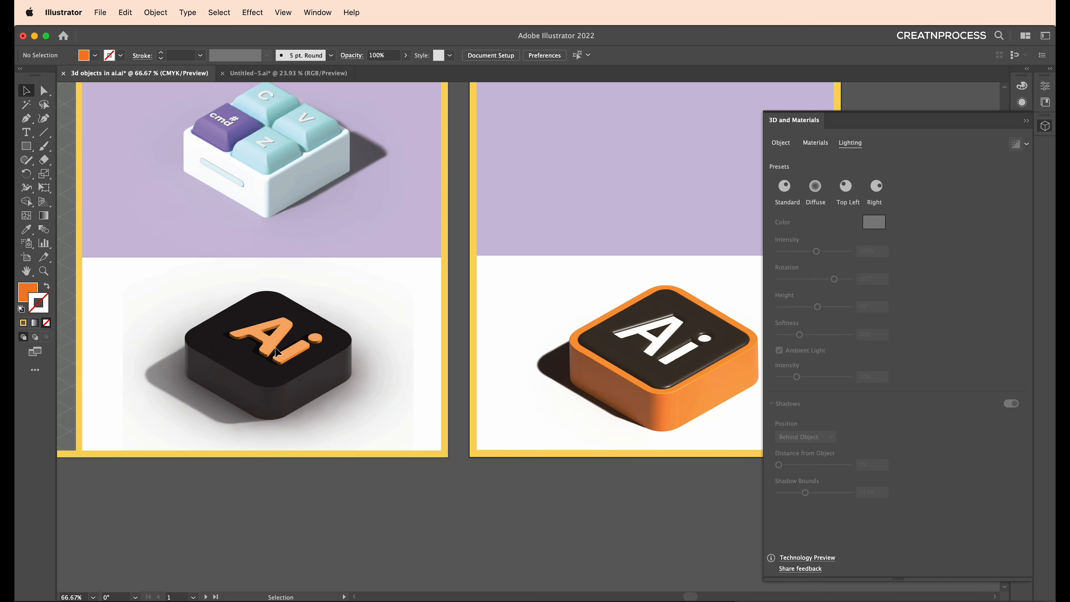
left_click(663, 358)
scroll(664, 358, "right", 4)
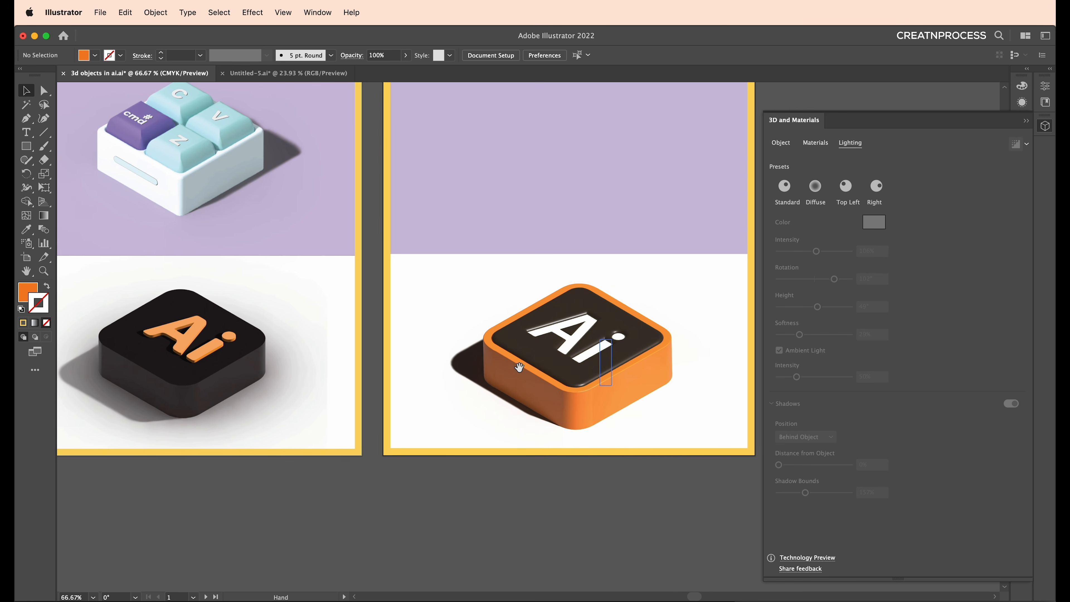
left_click(781, 143)
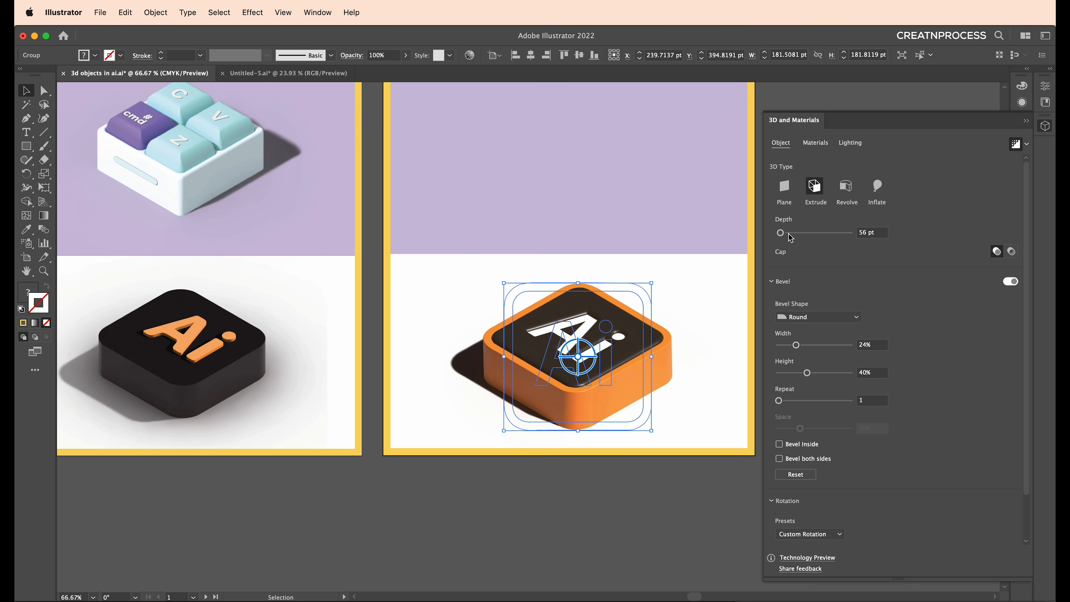
left_click_drag(797, 348, 772, 348)
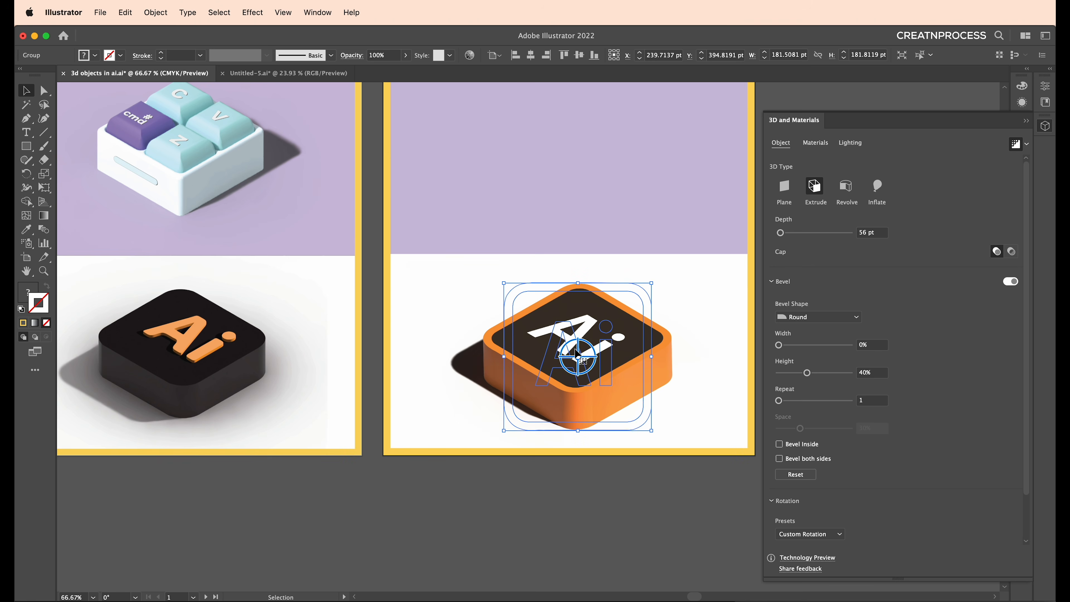
left_click(649, 496)
left_click(615, 405)
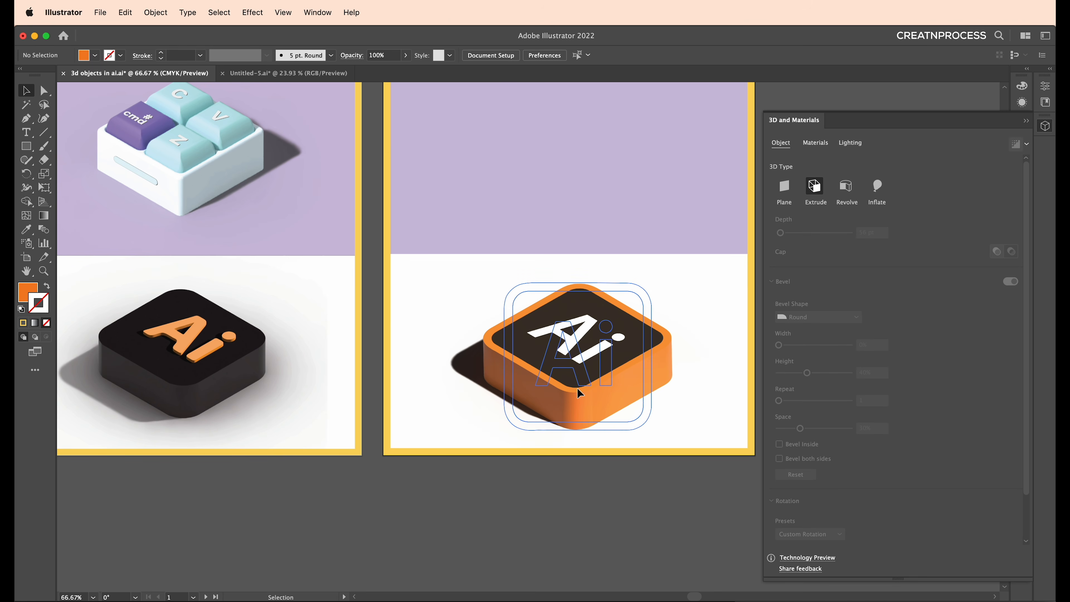
- Set the logo's light rotation to 139°, softness to 41% and intensity to 66%
left_click(850, 143)
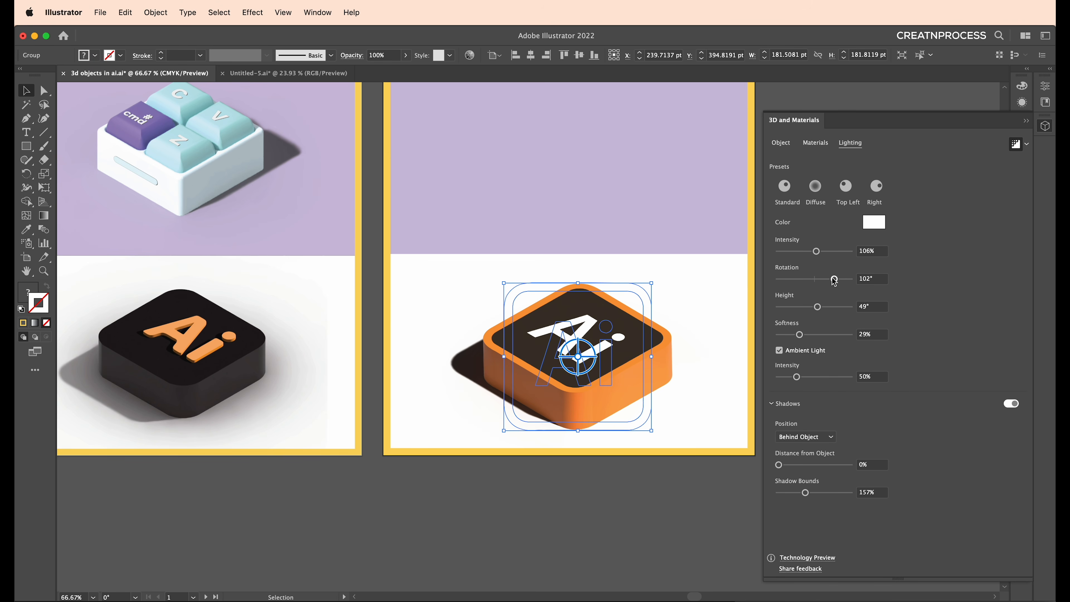
left_click_drag(834, 279, 842, 279)
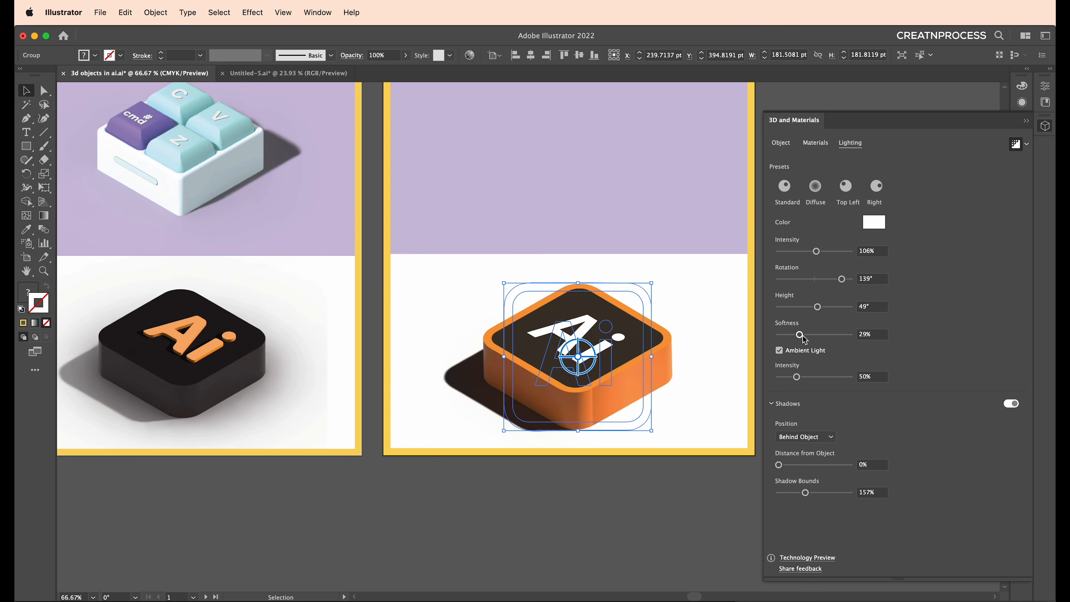
left_click_drag(803, 337, 810, 337)
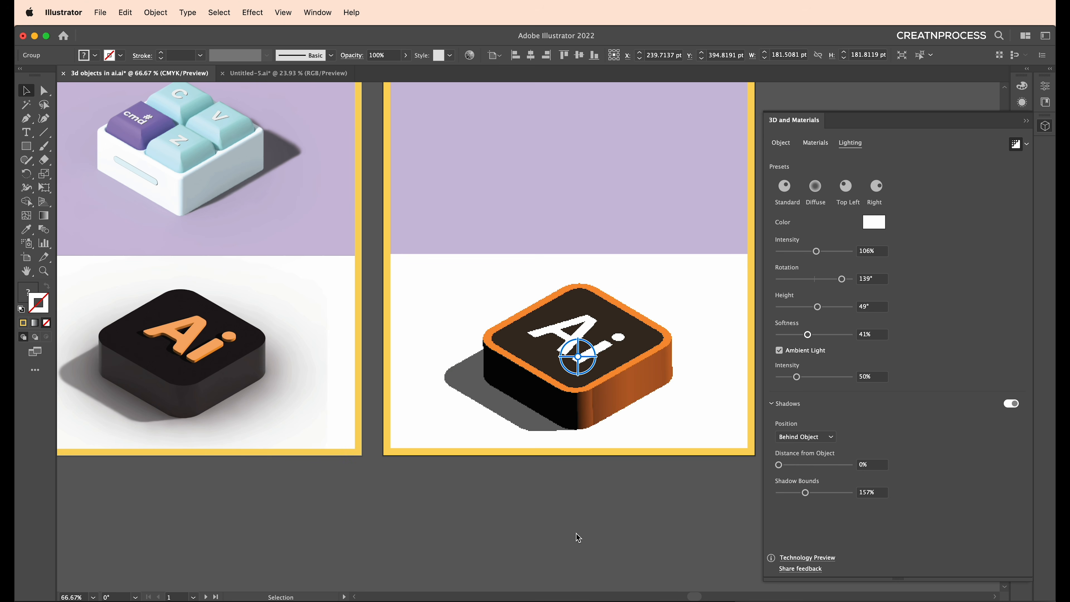
left_click(805, 252)
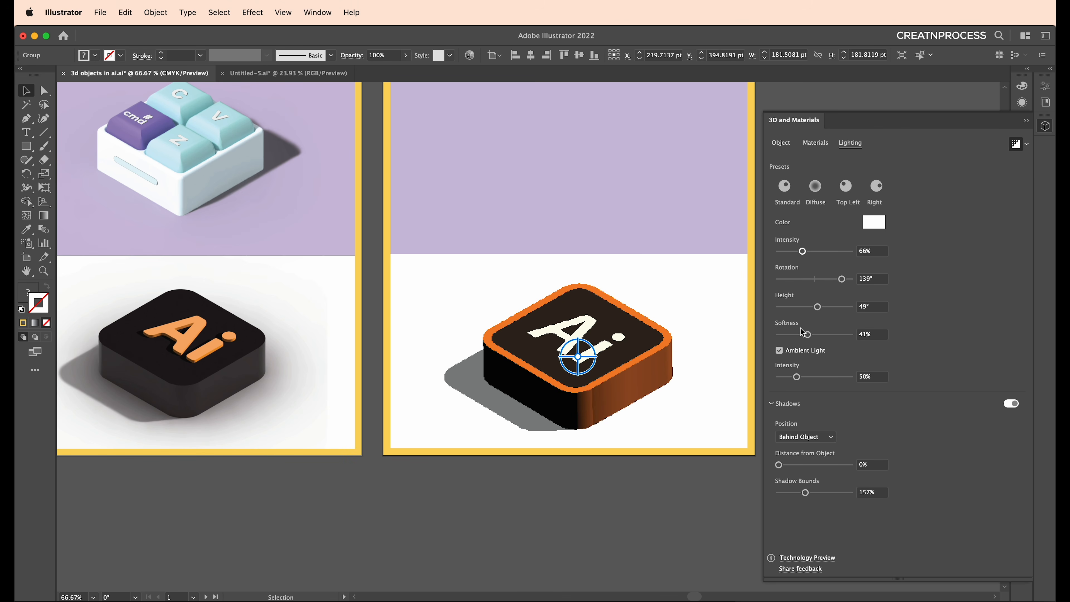
left_click(562, 481)
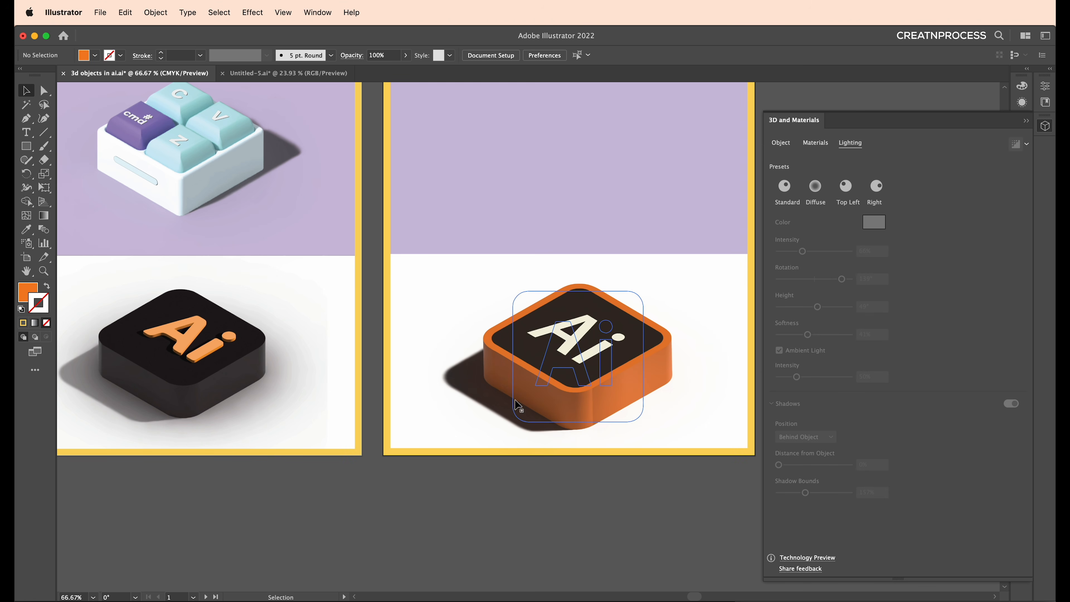
- Examine the finished keycap icon on the first artboard and the empty purple area beside it
left_click_drag(469, 318, 528, 469)
scroll(257, 350, "up", 1)
left_click_drag(240, 322, 376, 356)
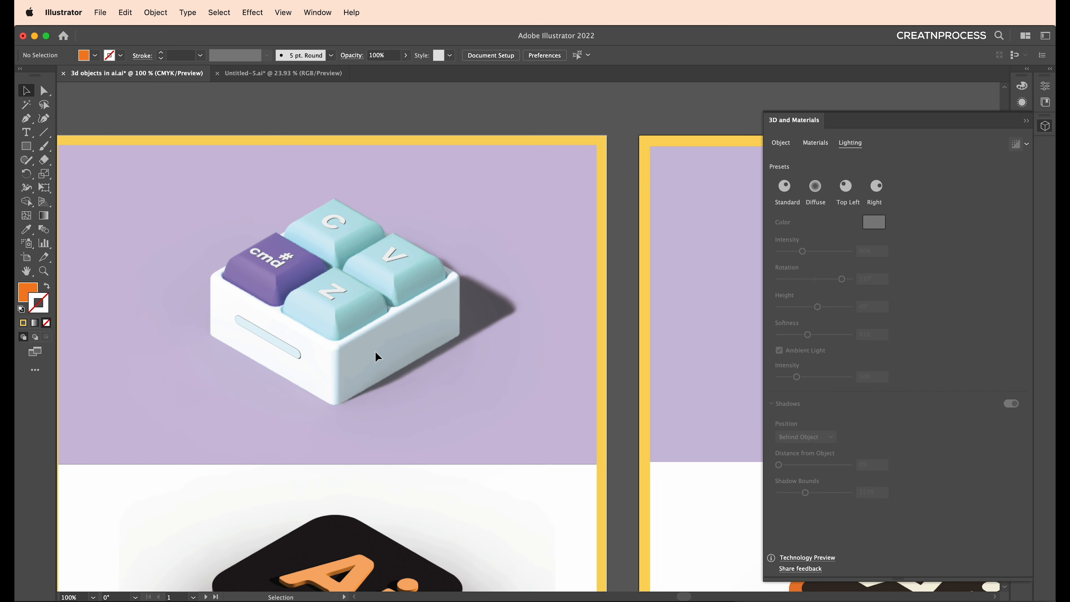
left_click_drag(471, 354, 649, 382)
left_click_drag(558, 381, 365, 380)
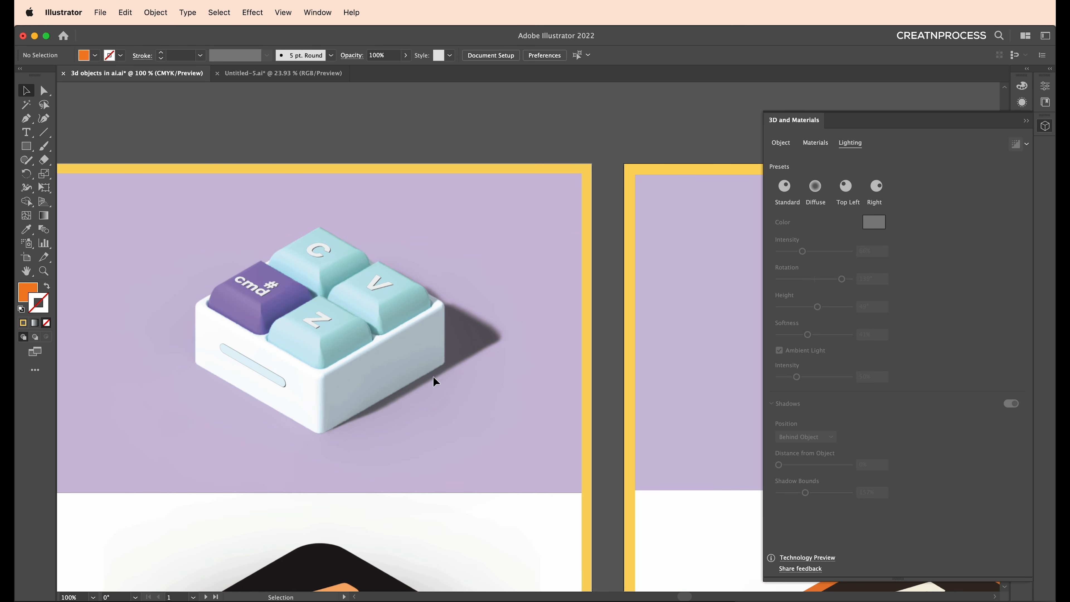
scroll(434, 378, "down", 1)
left_click_drag(551, 375, 434, 359)
- Draw a square about 139 pt wide on the empty purple area, fill it with the reference box's white, and round its corners about 11.7 pt
left_click(28, 148)
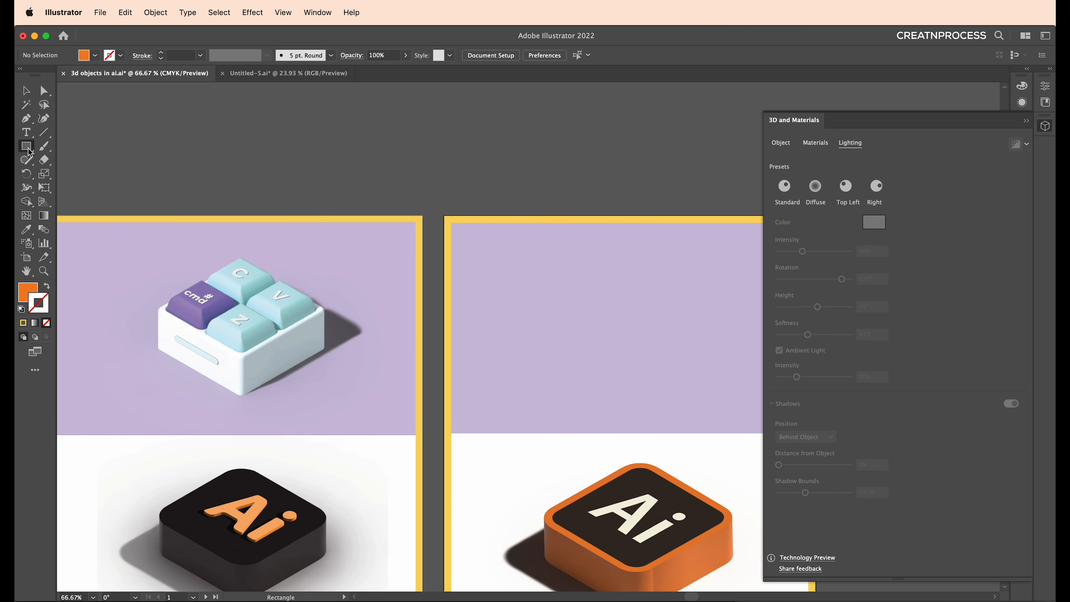
left_click_drag(489, 291, 584, 392)
key("super+z")
left_click_drag(494, 276, 608, 357)
key("i")
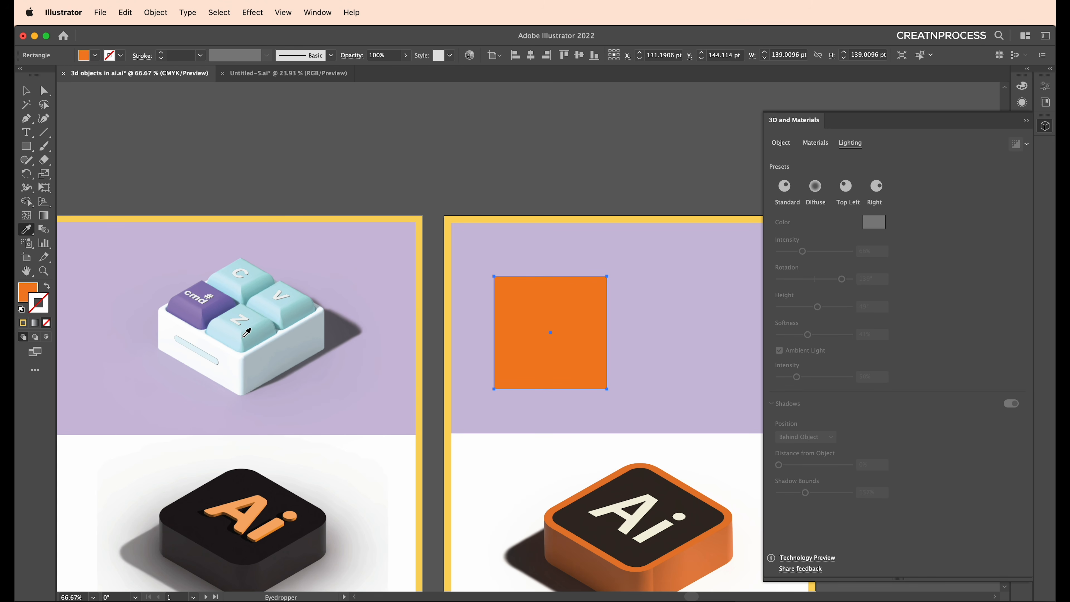
left_click(251, 351)
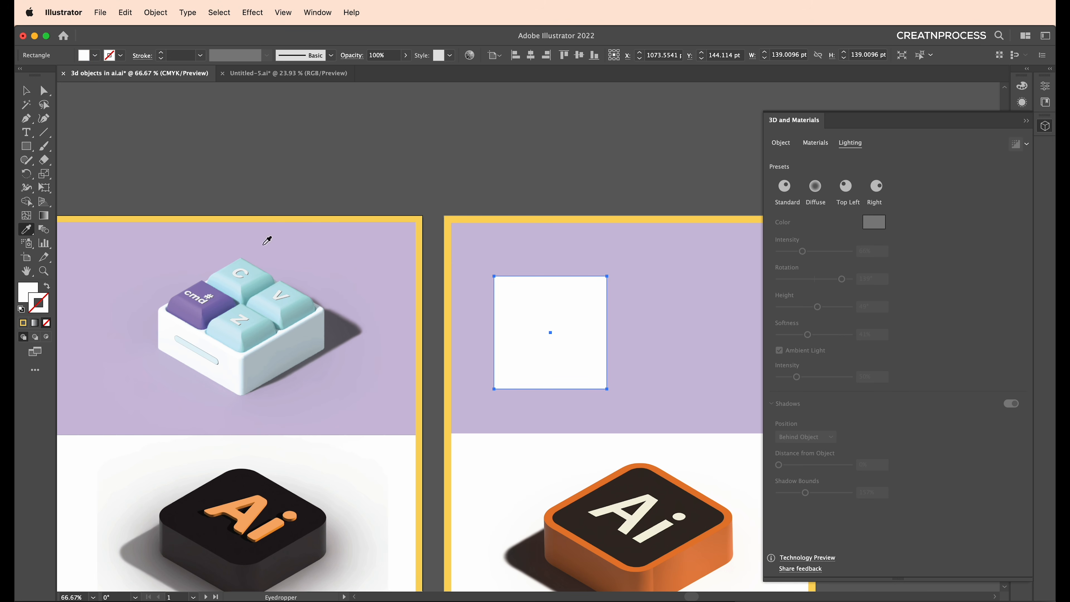
left_click(44, 91)
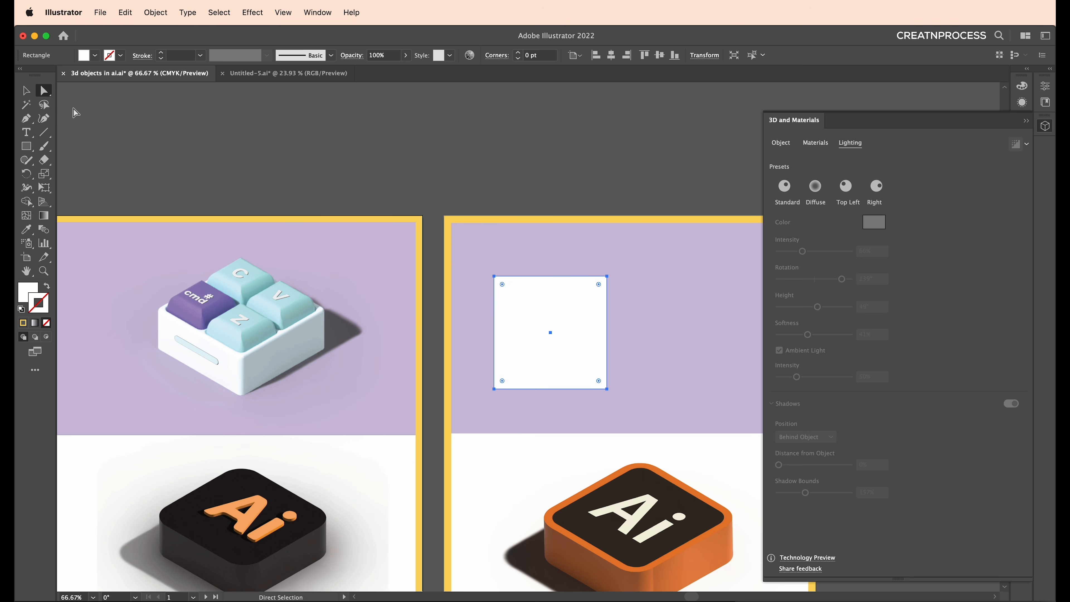
left_click_drag(502, 284, 504, 288)
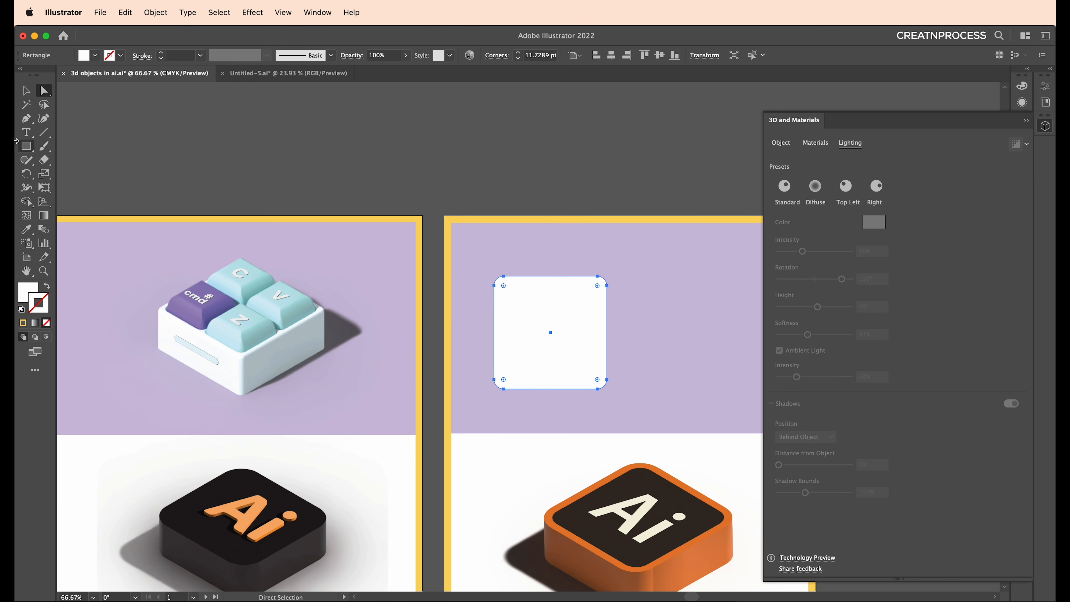
- Create a copy of the rounded square about 60 pt wide inside the white one and fill it with the reference cmd key's purple
left_click(27, 90)
left_click(577, 329)
left_click_drag(577, 322, 573, 350)
left_click_drag(603, 303, 544, 309)
key("i")
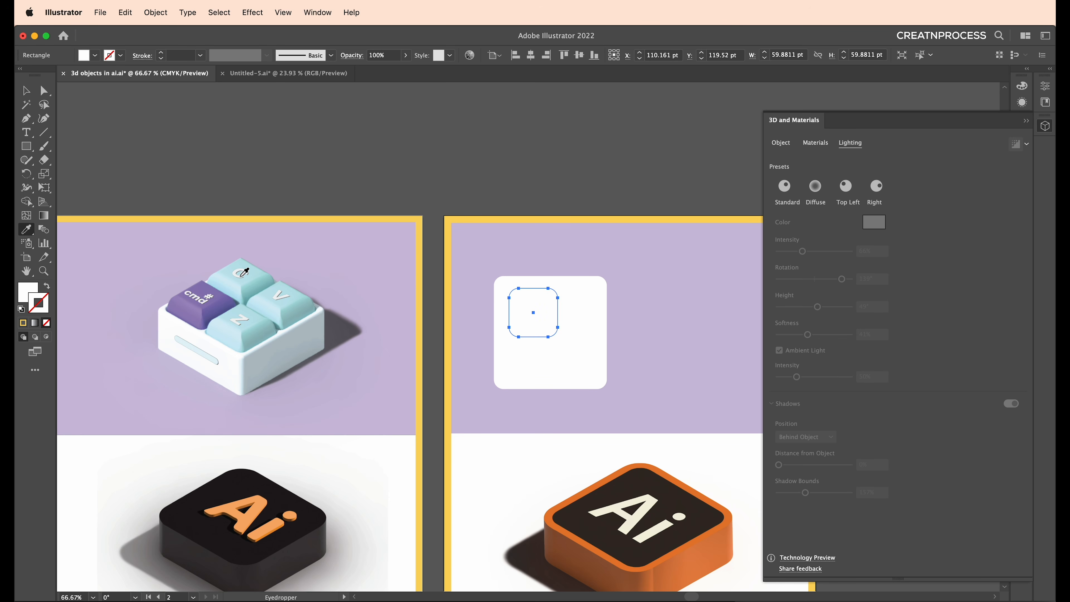
left_click(223, 290)
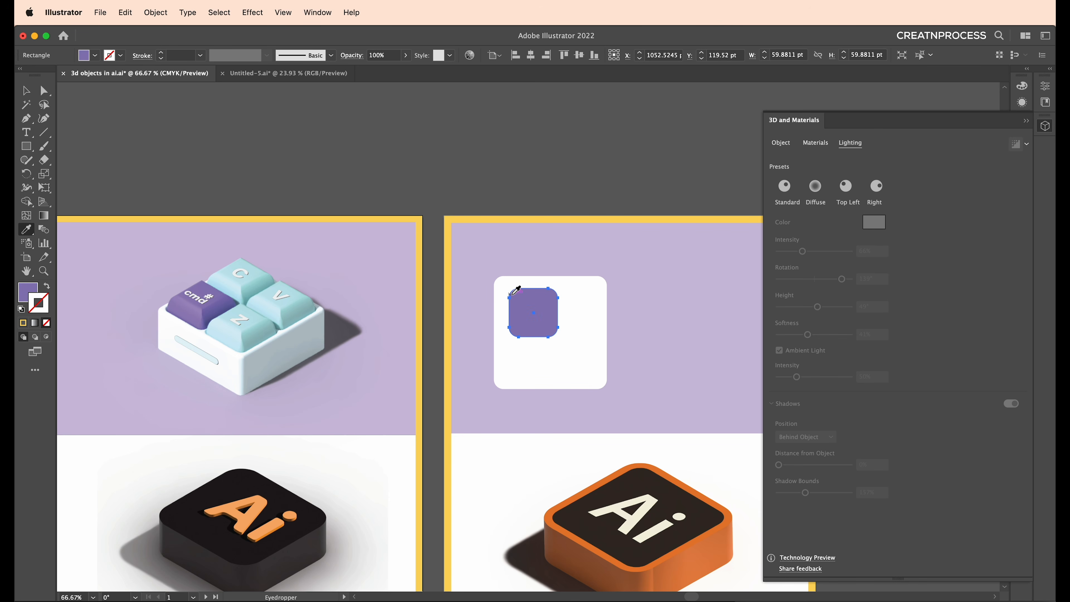
- Duplicate the purple key to form an evenly spaced two-by-two grid of keys inside the white rounded square
key("v")
key("super+equal")
key("super+equal")
left_click_drag(536, 321, 524, 421)
left_click(497, 311, "shift")
left_click_drag(496, 311, 621, 339)
left_click(513, 333, "shift")
left_click(491, 363, "shift")
key("super+minus")
left_click_drag(138, 327, 291, 339)
left_click_drag(423, 356, 307, 354)
key("super+shift+a")
left_click_drag(599, 280, 578, 255)
- Recolor all keys except the lower-left one with the light blue sampled from the reference keycaps
left_click(606, 287)
left_click(549, 295, "shift")
left_click(613, 356, "shift")
key("i")
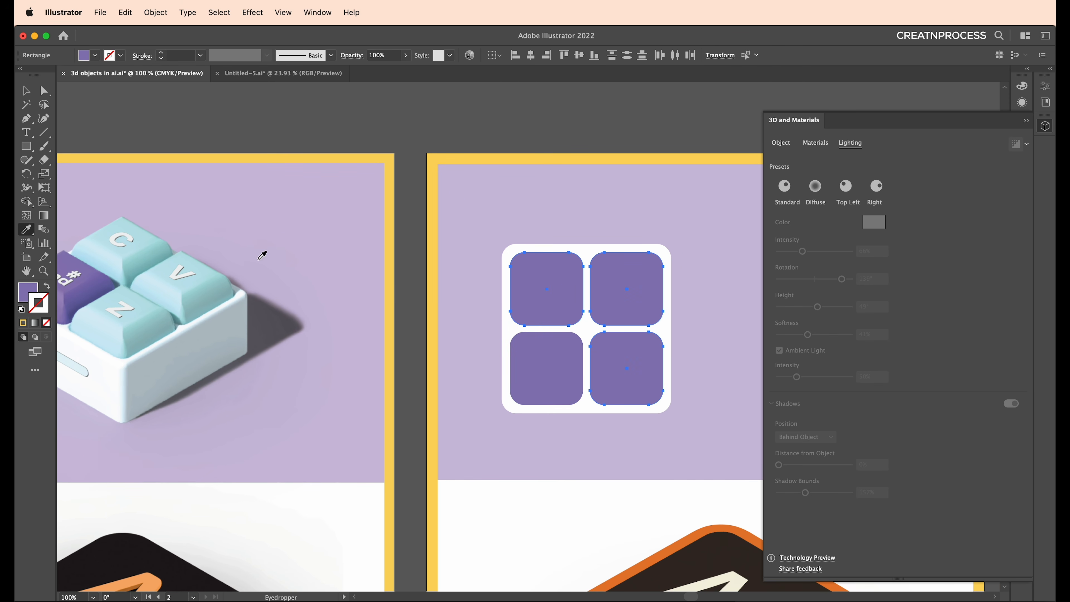
left_click(206, 268)
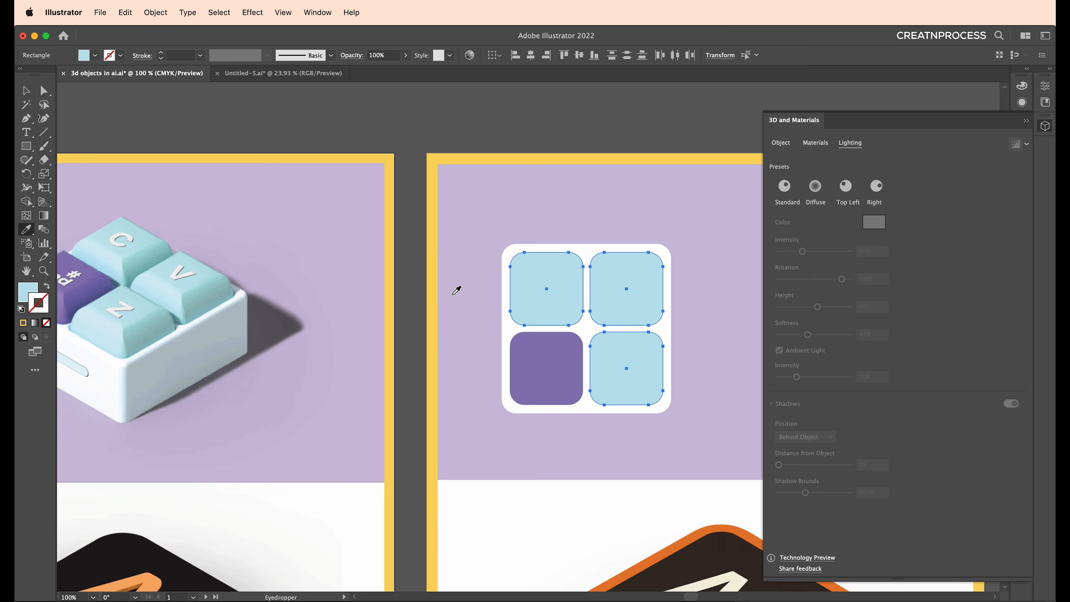
- Check the hex color codes of the light blue keys and the purple key
double_click(23, 299)
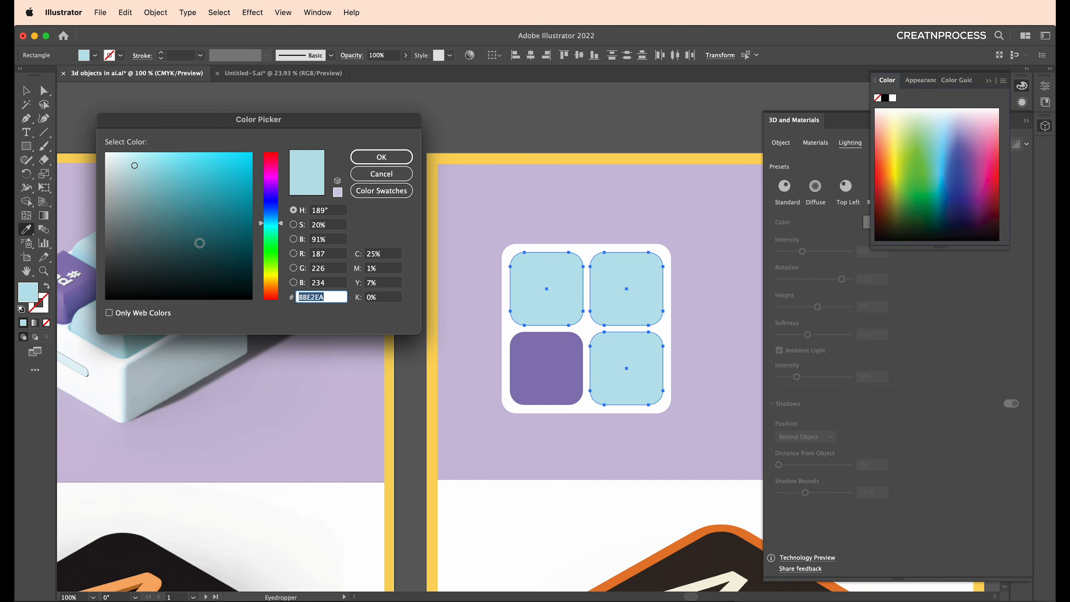
left_click_drag(291, 127, 454, 56)
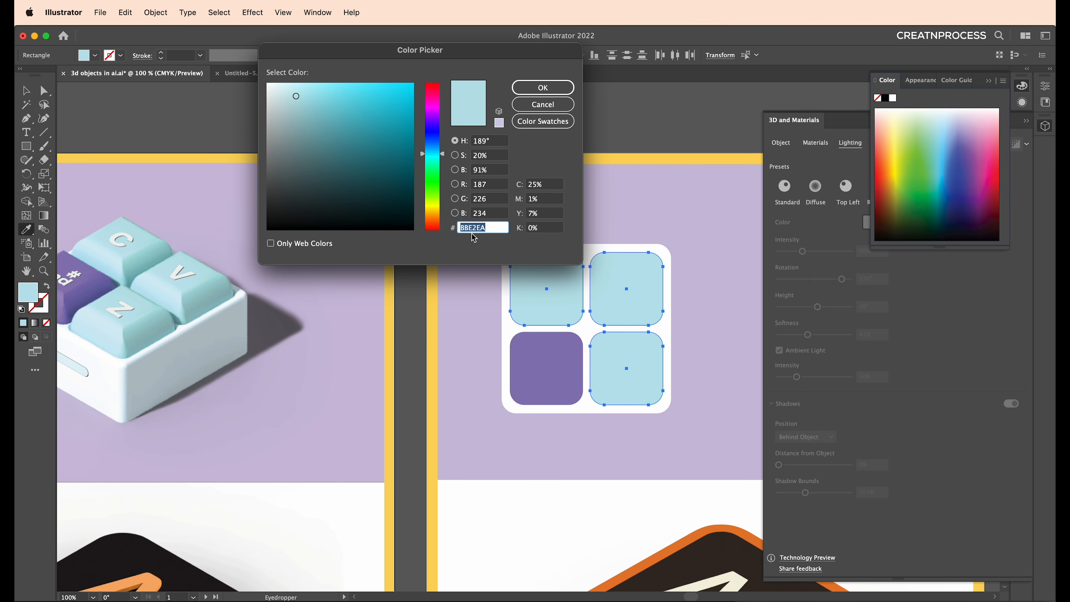
left_click(522, 88)
key("v")
double_click(533, 374)
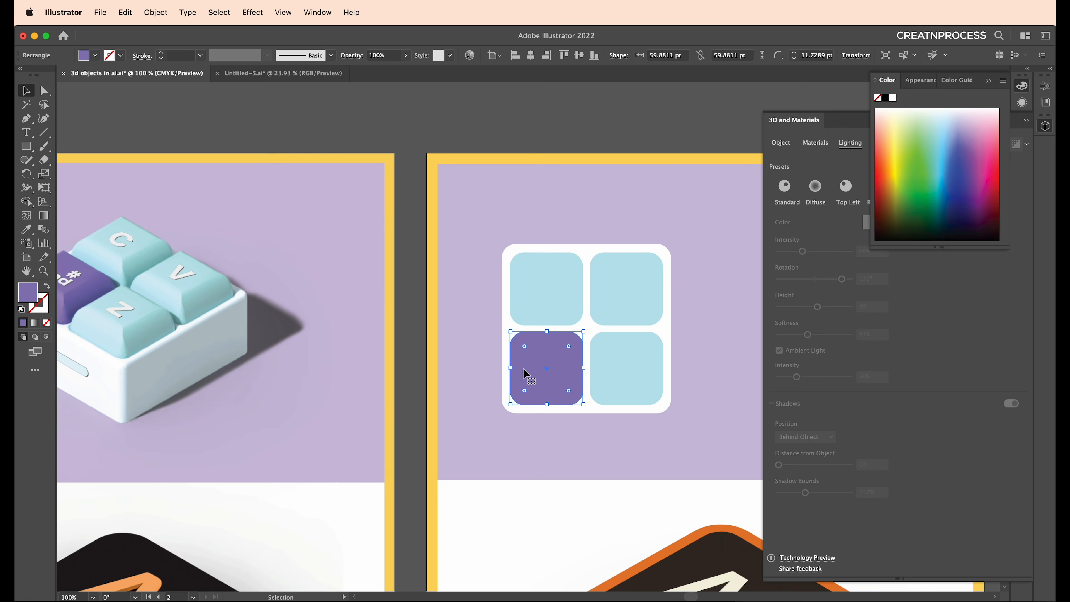
double_click(20, 295)
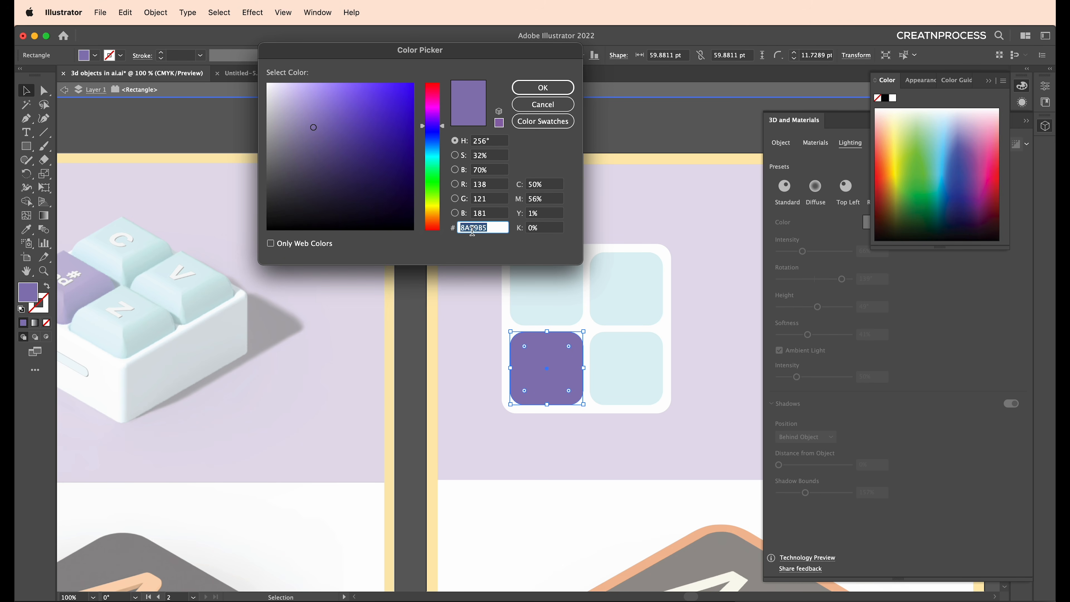
left_click(543, 87)
double_click(471, 299)
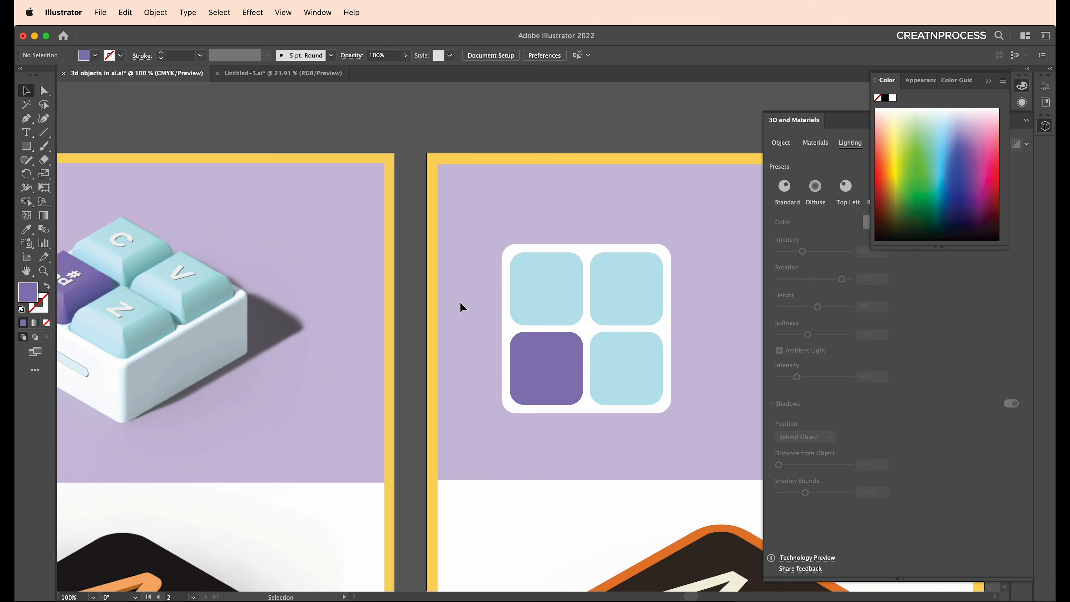
- Add a letter "C" to the upper-left key, enlarge it to fit and color it white
scroll(440, 307, "left", 3)
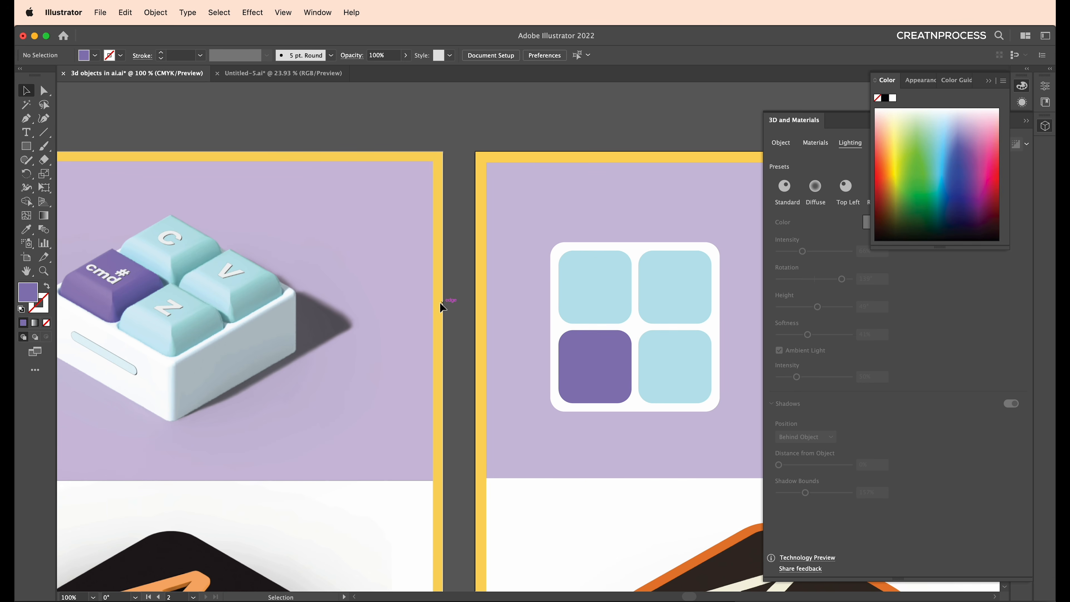
scroll(463, 311, "down", 2)
scroll(463, 311, "right", 2)
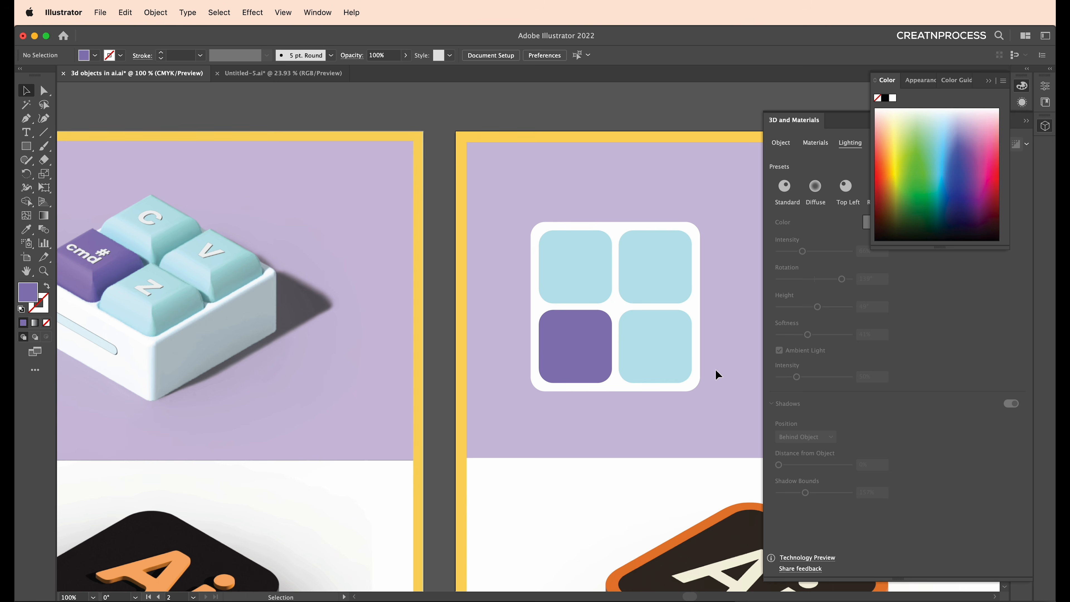
key("t")
left_click(506, 186)
type("c")
left_click(26, 91)
left_click_drag(509, 190, 664, 355)
key("i")
left_click(606, 220)
key("v")
- Label the upper-right key "V" and the lower-right key "Z" to match the existing letter
key("t")
double_click(666, 275)
type("v")
key("Escape")
double_click(661, 351)
type("Z")
key("Escape")
- Label the purple key "cmd" with a "#" above it, scaling the text down to fit the key
key("t")
left_click(564, 358)
type("cmd")
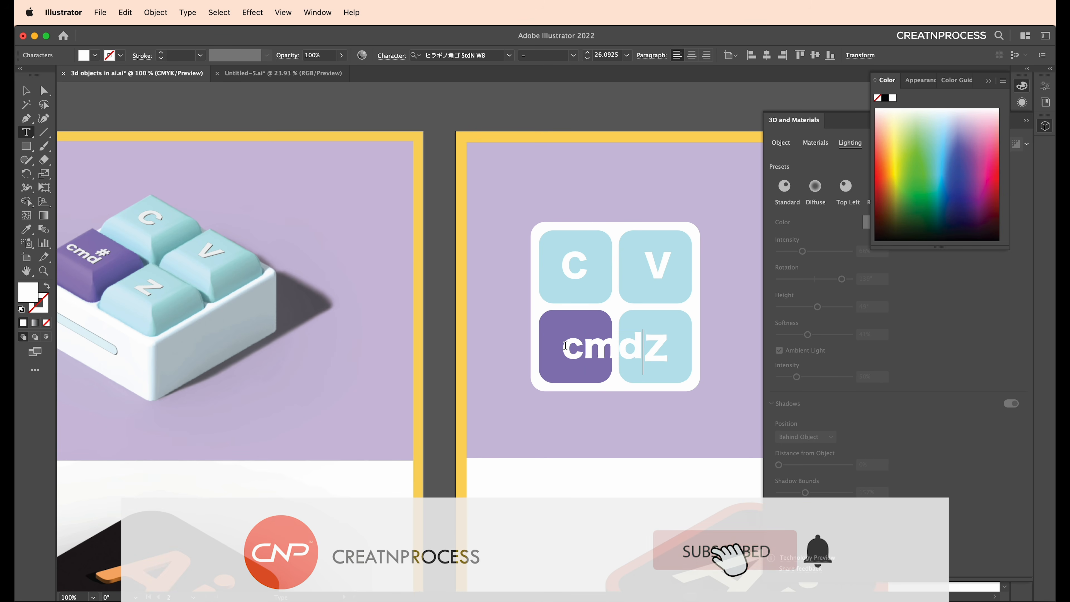
key("Escape")
left_click_drag(643, 350, 609, 352)
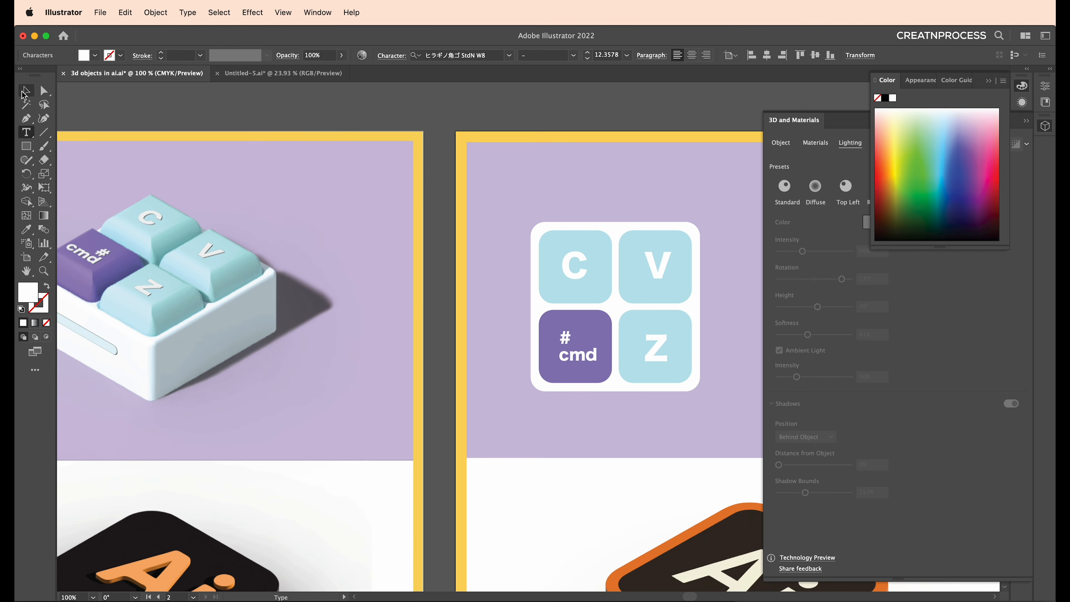
- Try shifting the "#" to the right above "cmd" on the purple key
left_click(24, 92)
left_click_drag(566, 344, 592, 344)
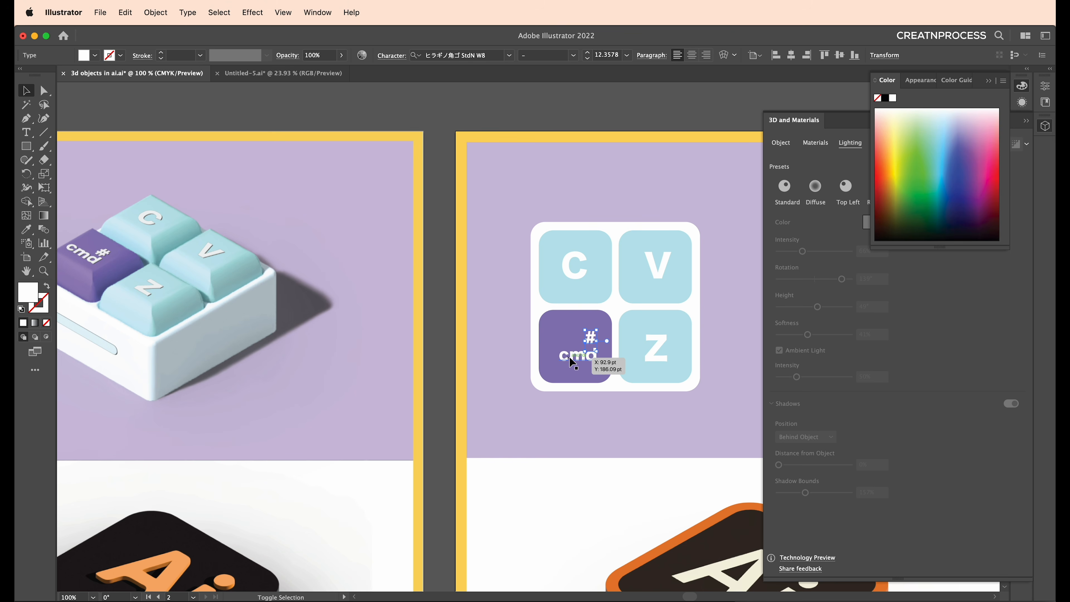
left_click(580, 355, "shift")
left_click_drag(582, 355, 578, 354)
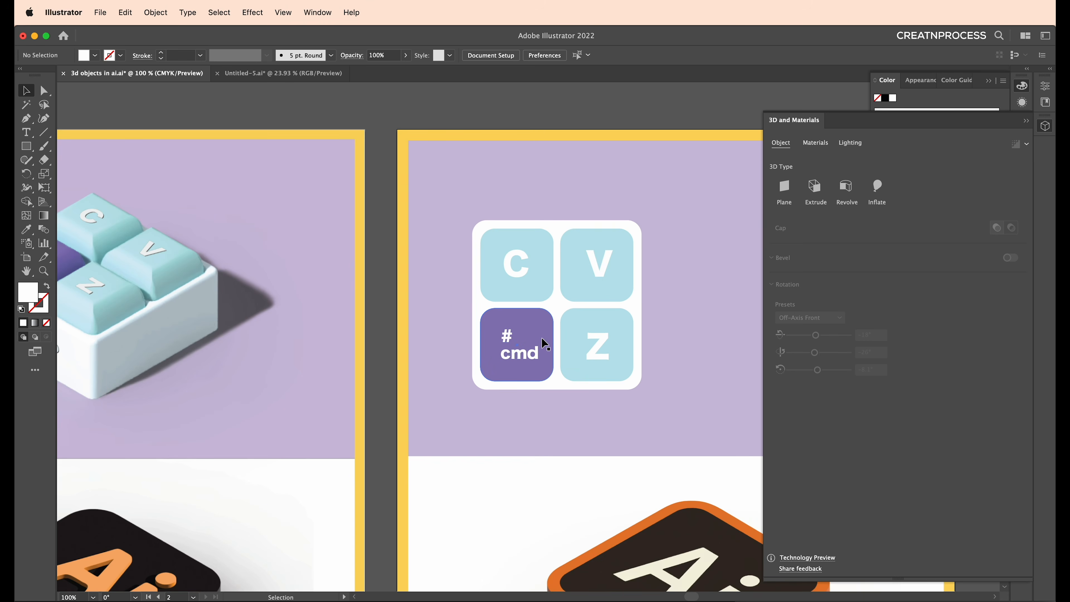
left_click_drag(509, 337, 551, 402)
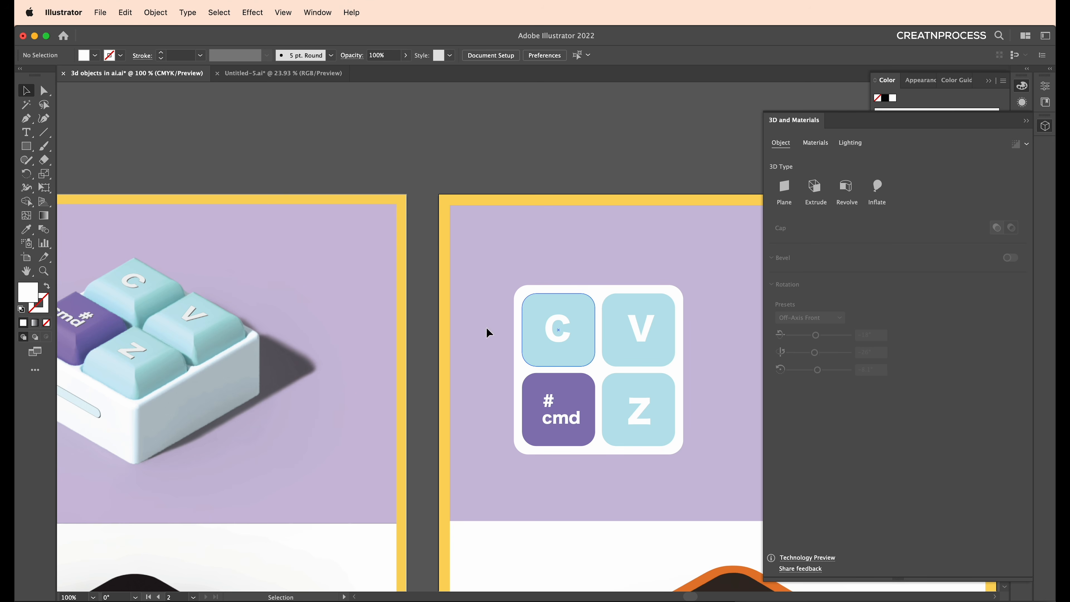
- Group the four key shapes with the white base and move the group to the right, clear of the letters
left_click(592, 356)
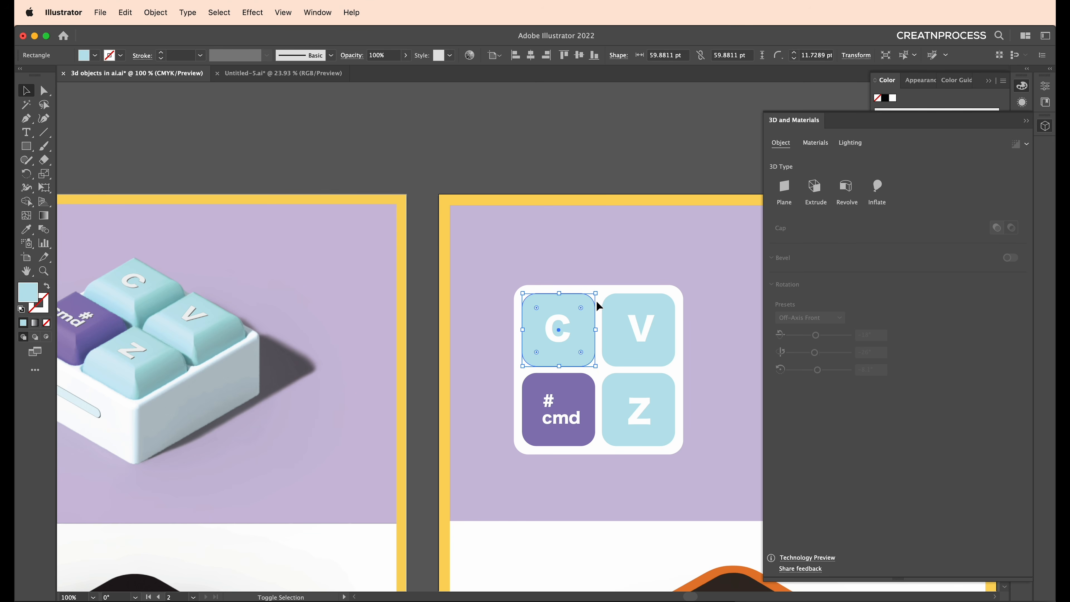
left_click(616, 313, "shift")
left_click(618, 402, "shift")
left_click(567, 392, "shift")
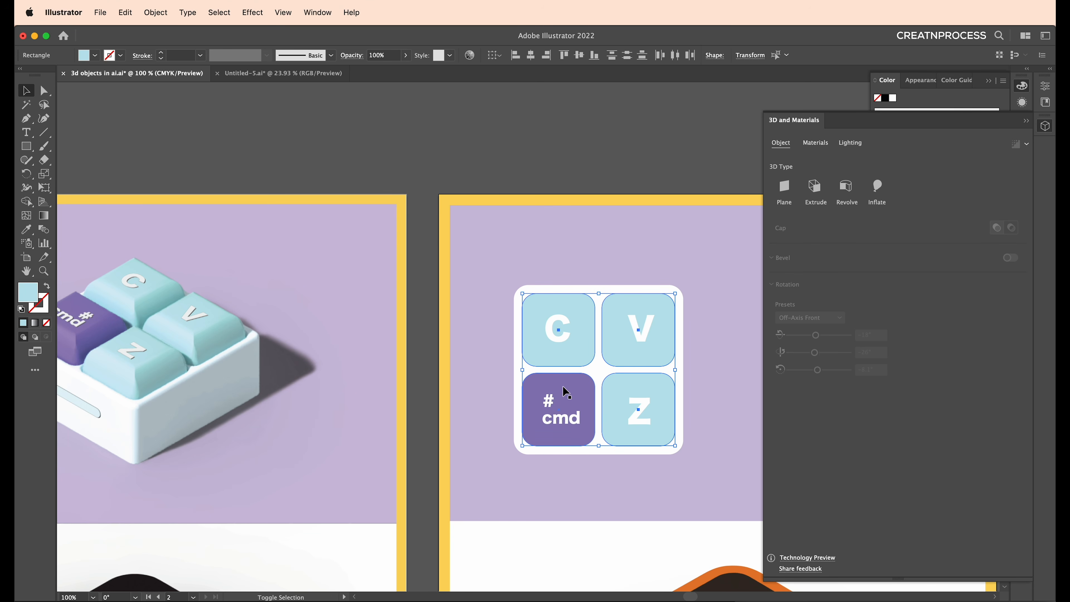
left_click(518, 386, "shift")
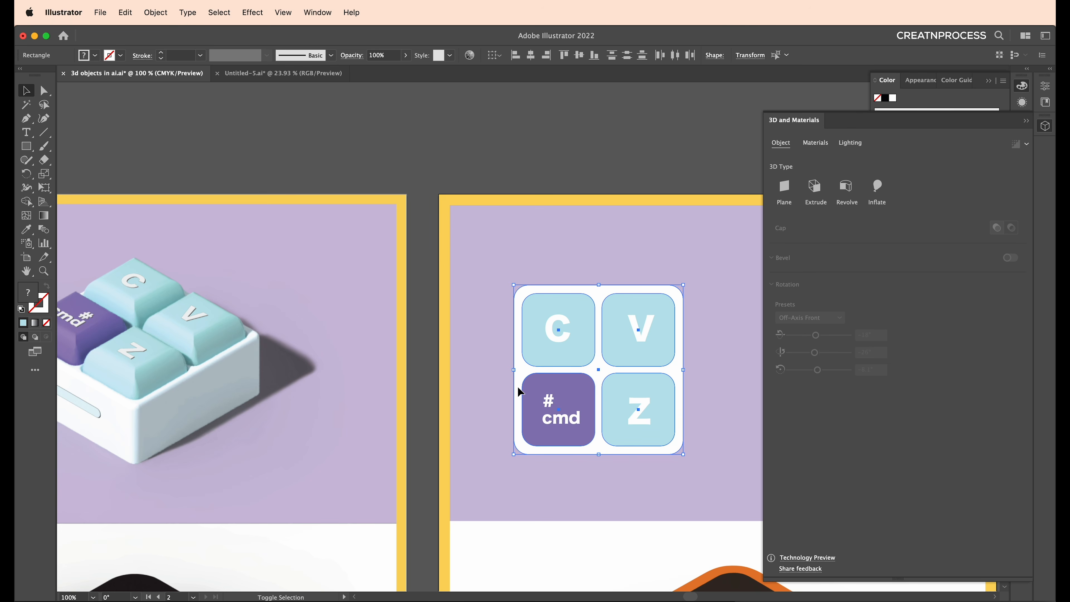
left_click_drag(583, 393, 531, 345)
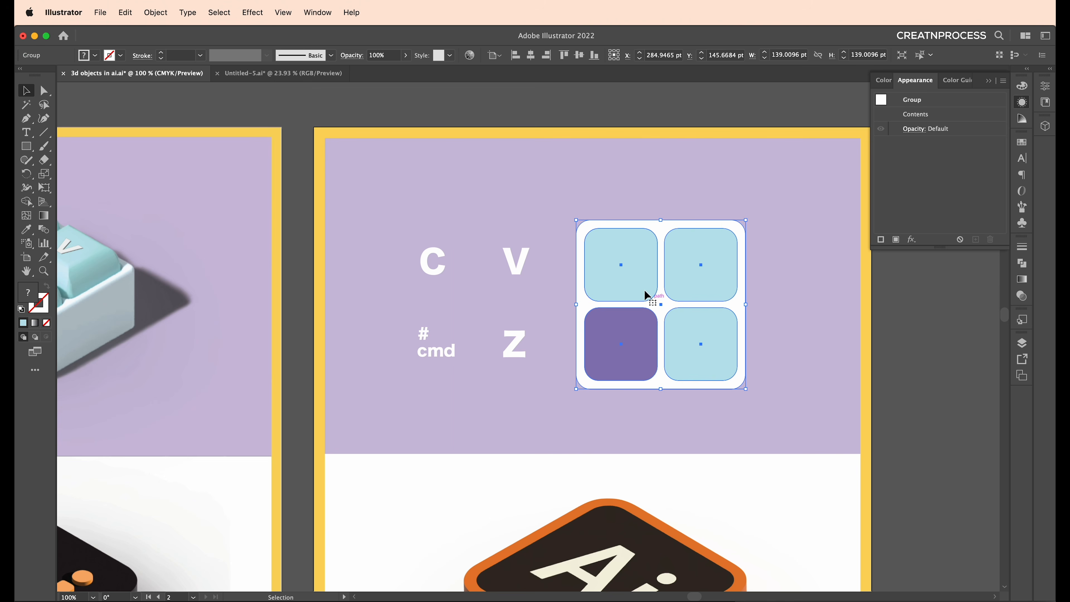
scroll(697, 319, "left", 3)
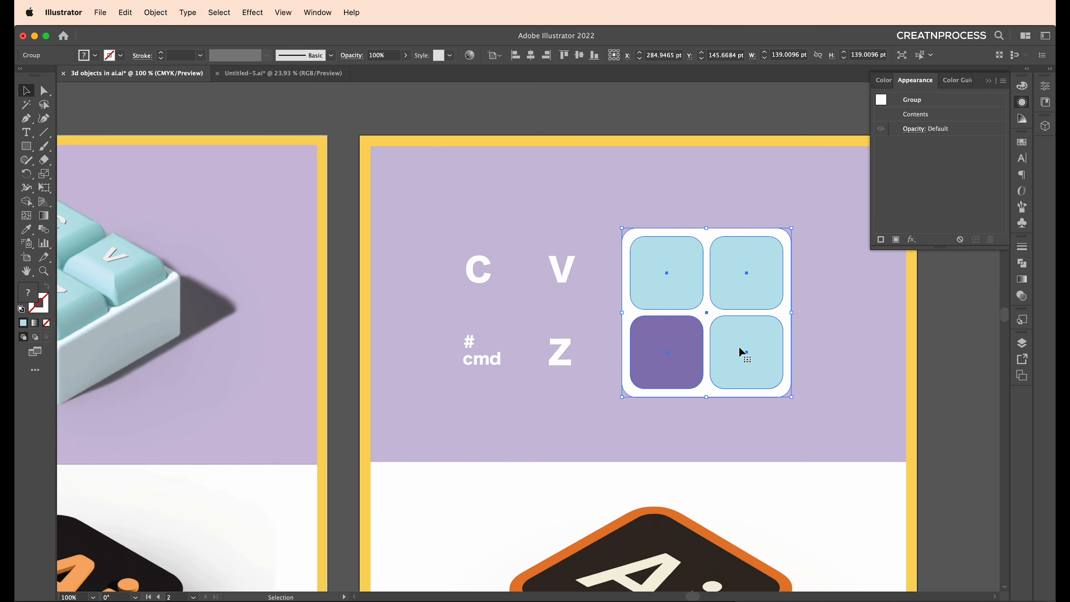
scroll(731, 349, "left", 3)
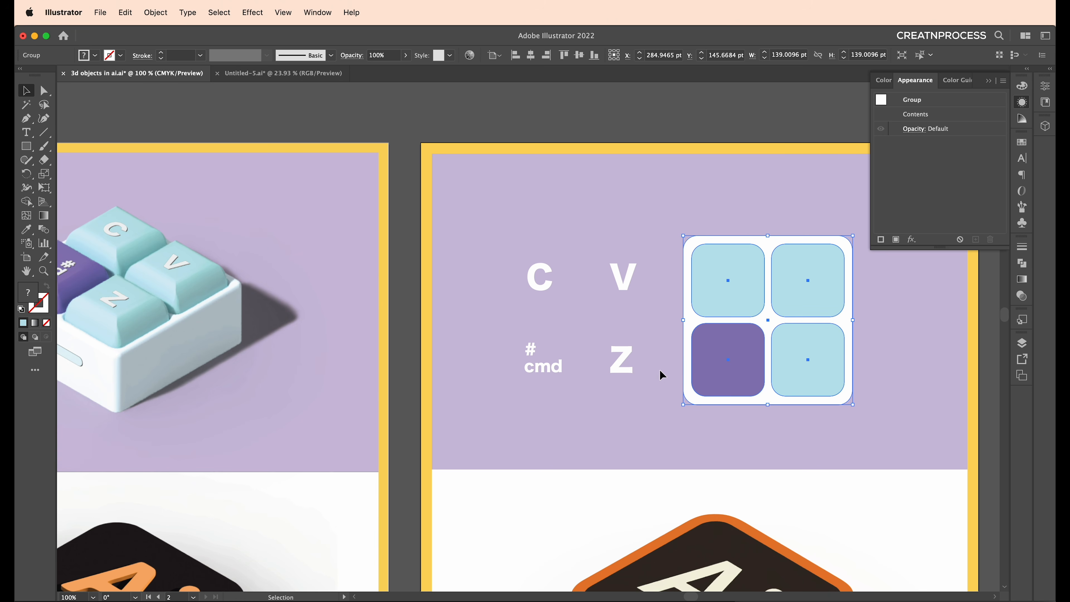
left_click_drag(776, 370, 763, 386)
- Apply the 3D Extrude & Bevel effect to the key group with a depth of 81 pt
left_click(255, 19)
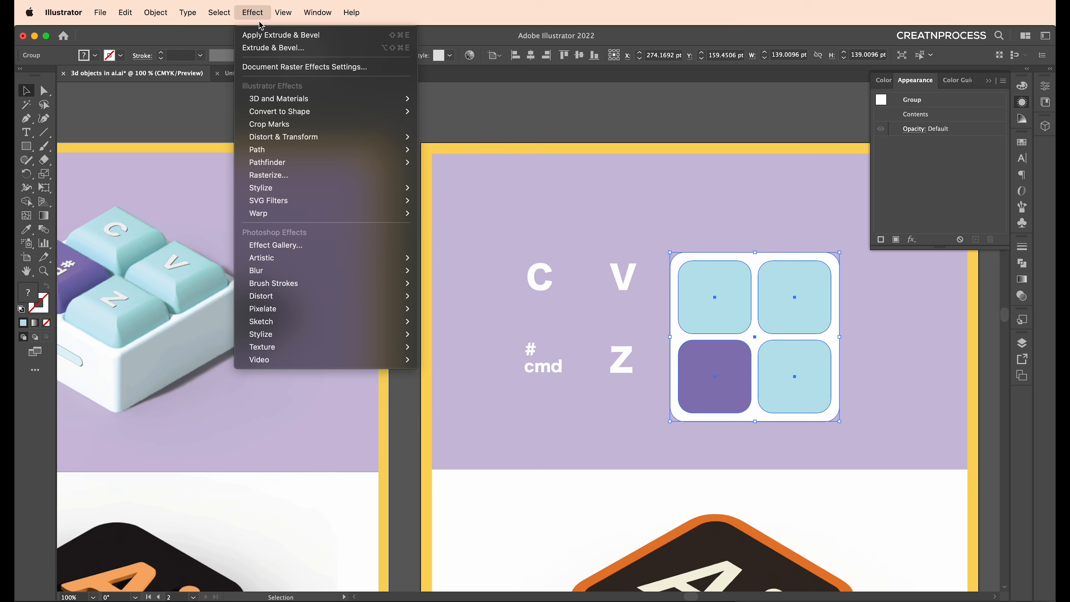
mouse_move(286, 103)
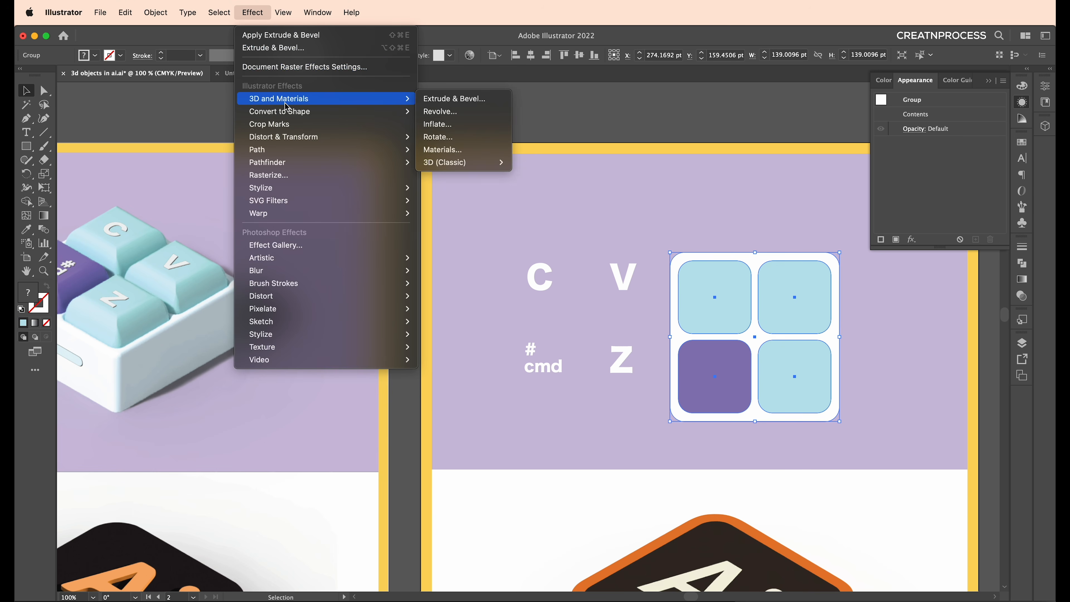
left_click(439, 106)
scroll(683, 206, "right", 10)
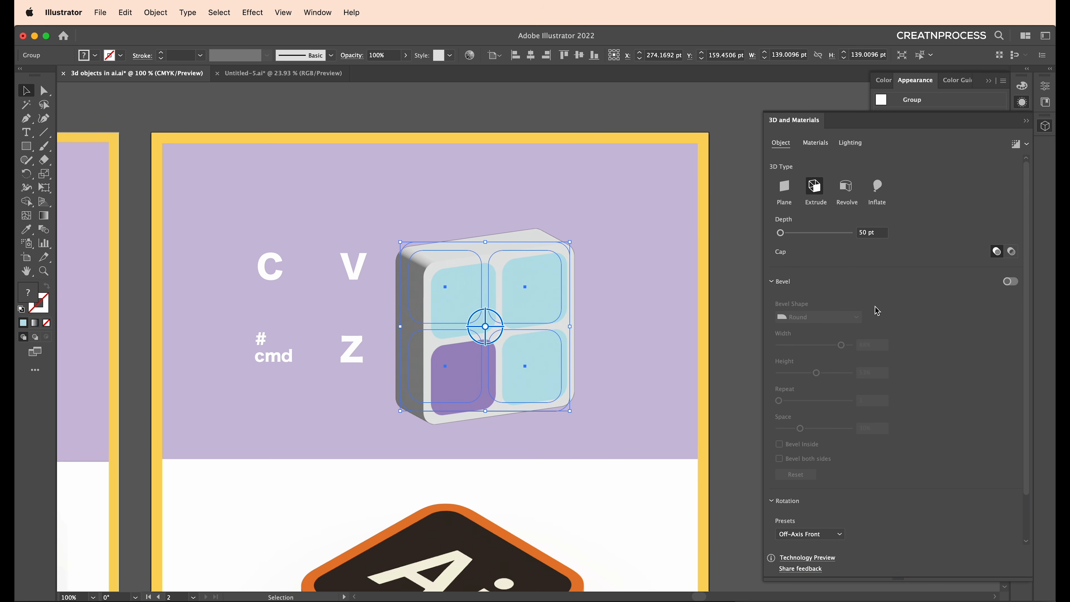
left_click_drag(781, 236, 782, 234)
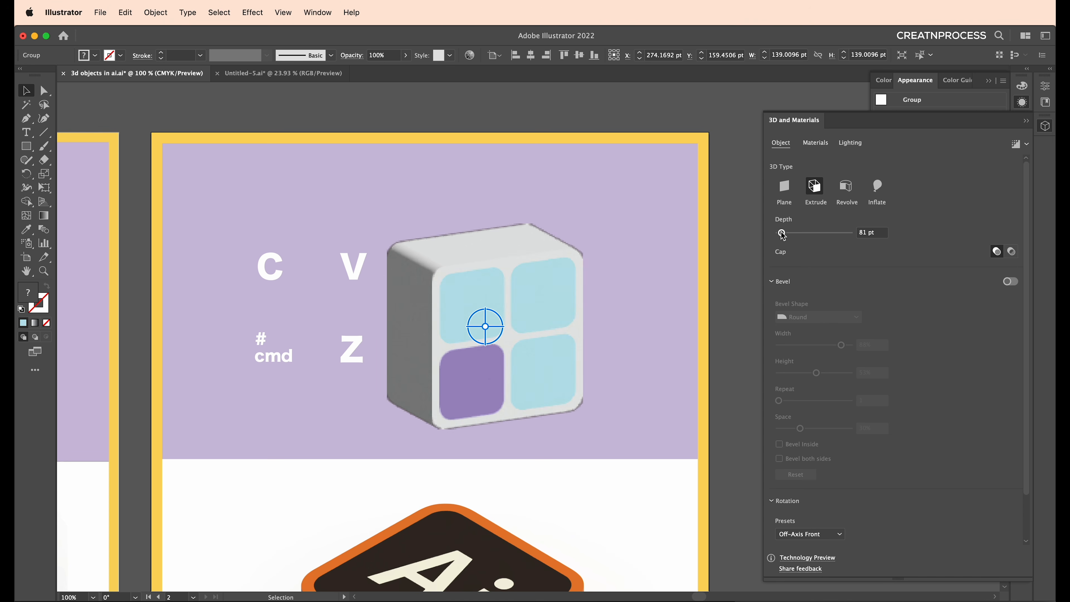
- Rotate the extruded key group with the Isometric Top preset and set its depth to 48 pt
scroll(855, 361, "down", 2)
left_click(831, 483)
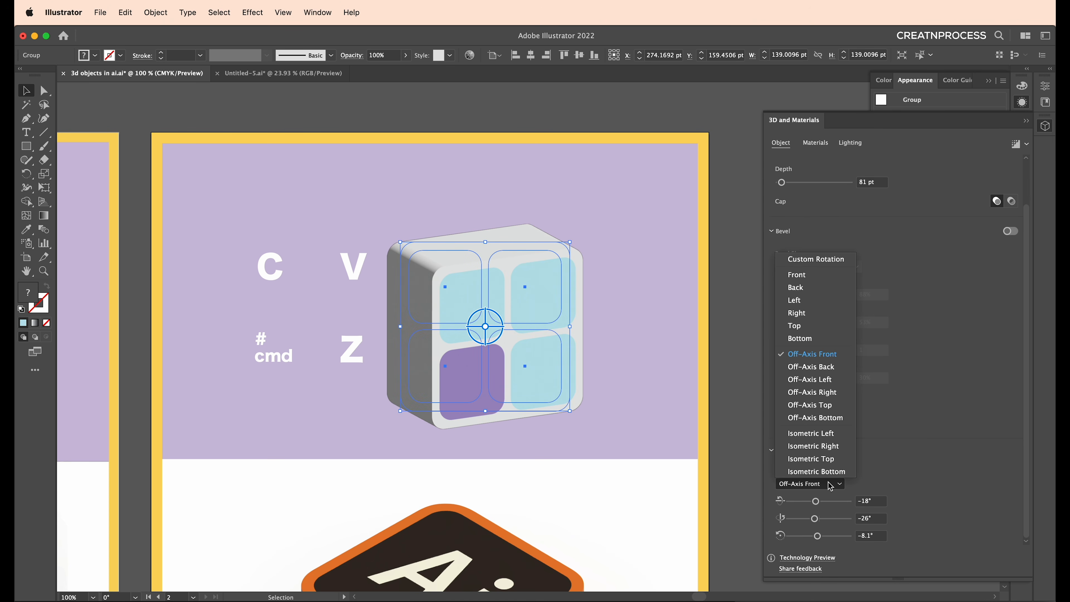
left_click(829, 461)
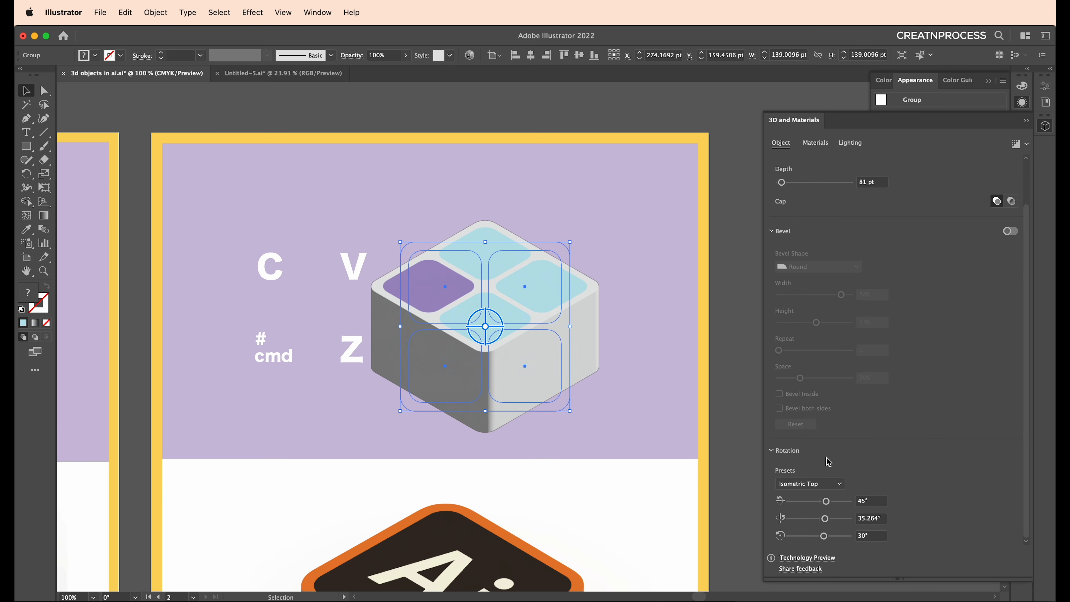
left_click_drag(784, 185, 786, 185)
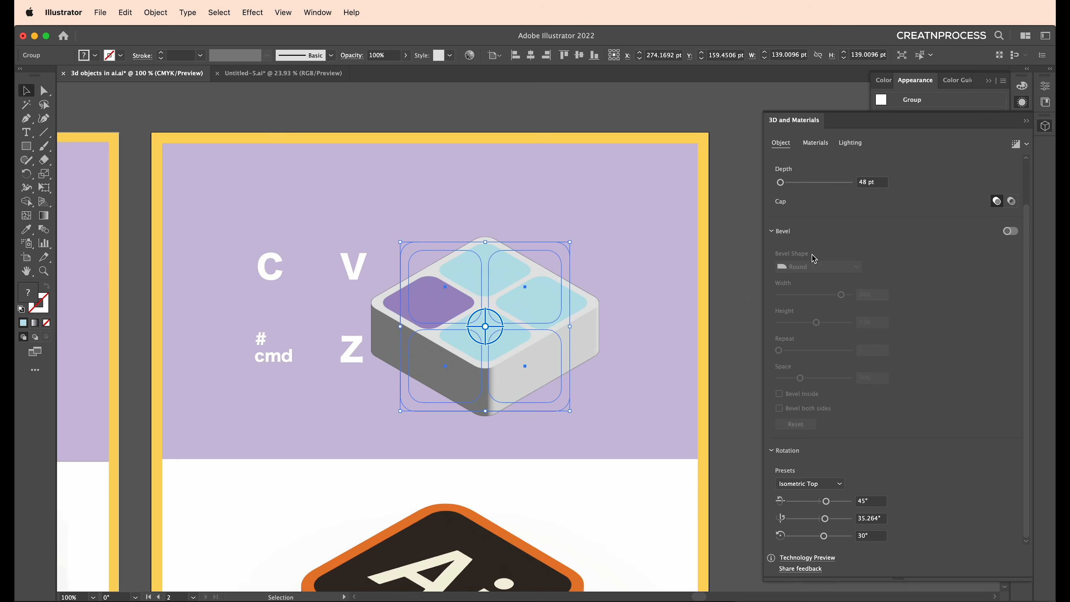
left_click_drag(258, 308, 567, 308)
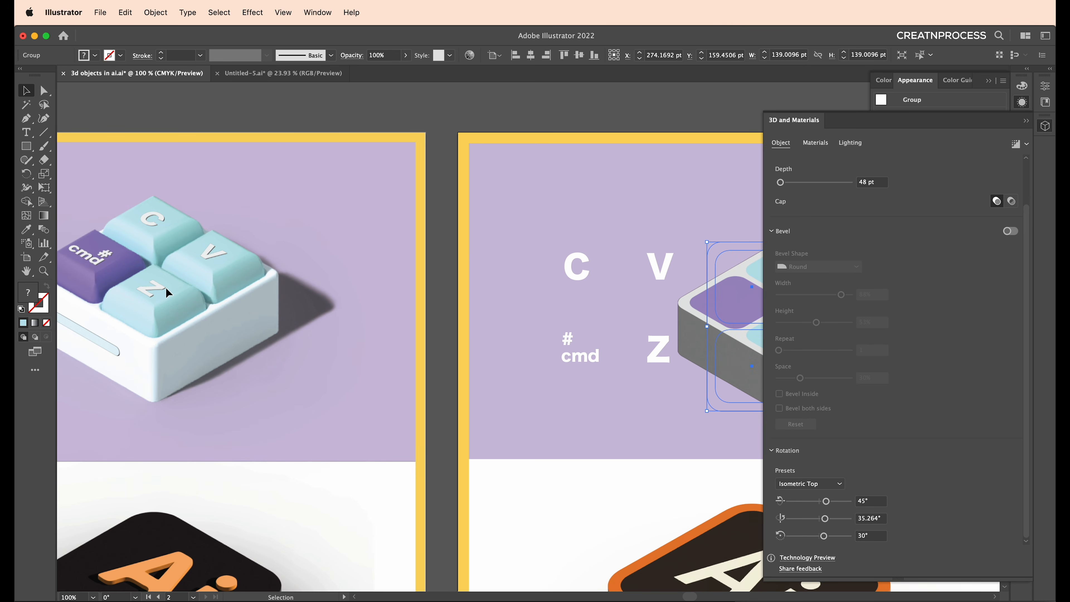
scroll(400, 343, "right", 6)
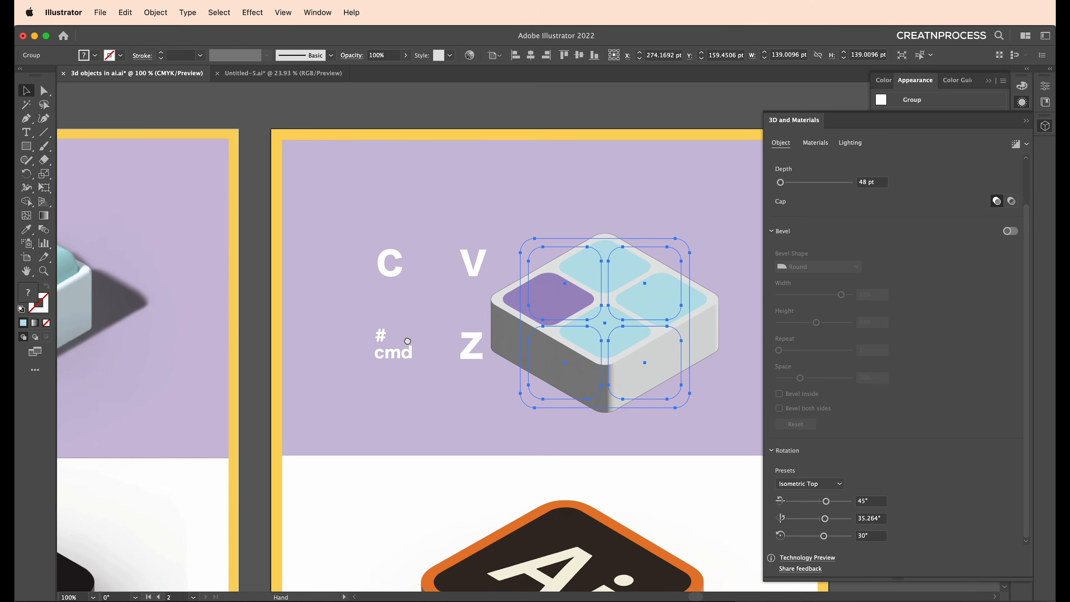
- Turn on a Classic bevel for the key group with width 71% and height 77%
left_click(1010, 231)
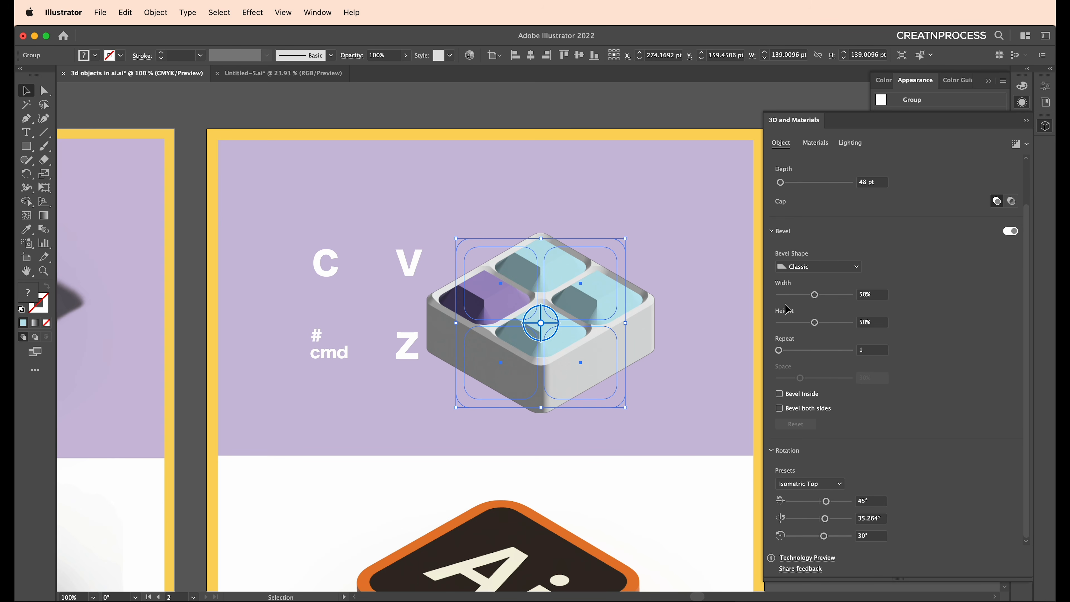
scroll(582, 285, "up", 1)
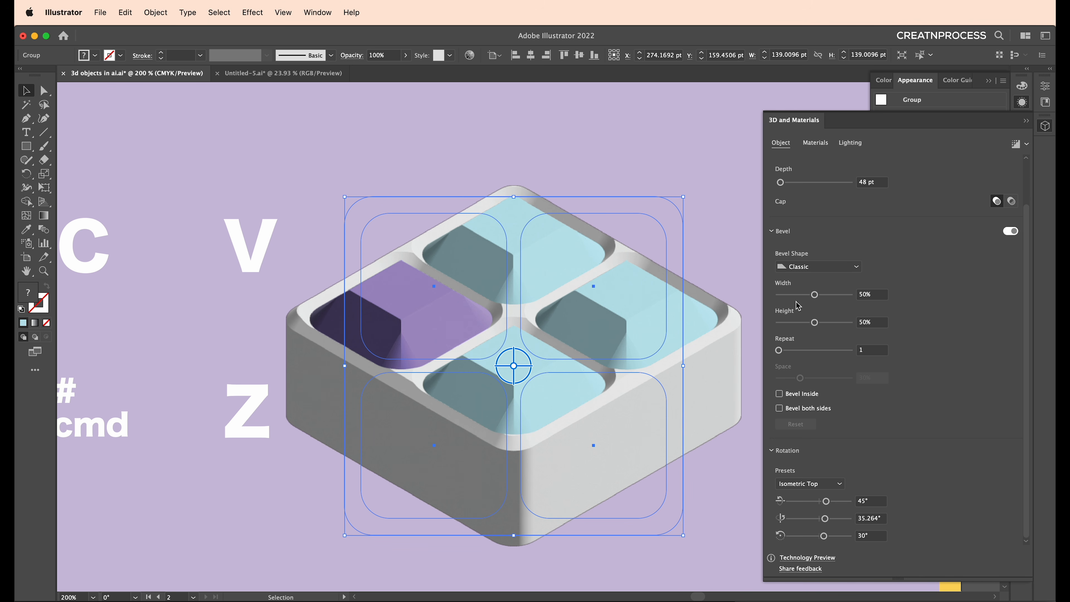
left_click_drag(814, 294, 828, 295)
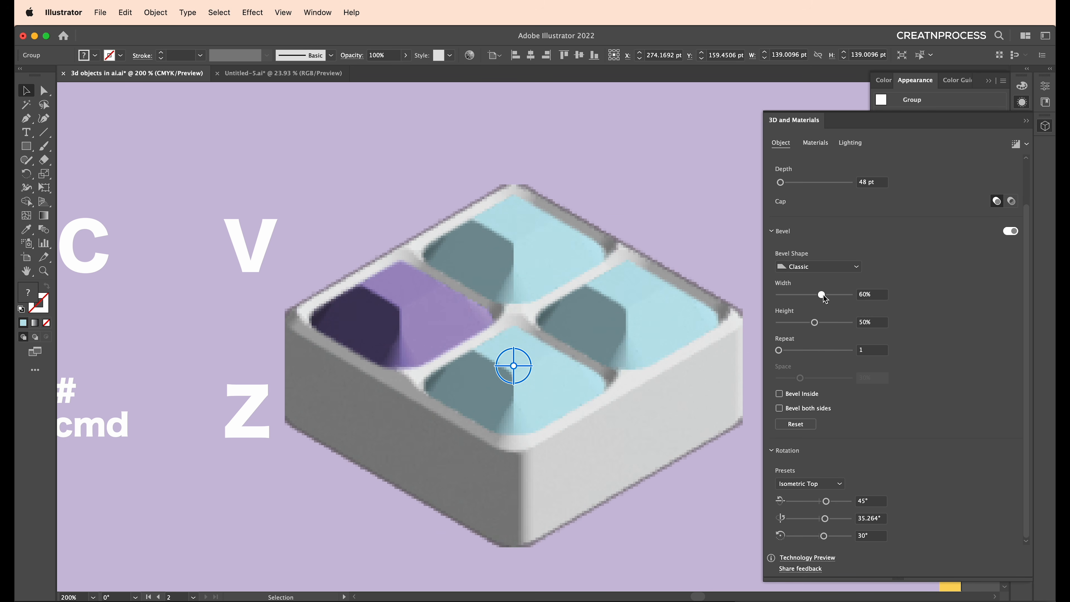
left_click_drag(830, 298, 834, 323)
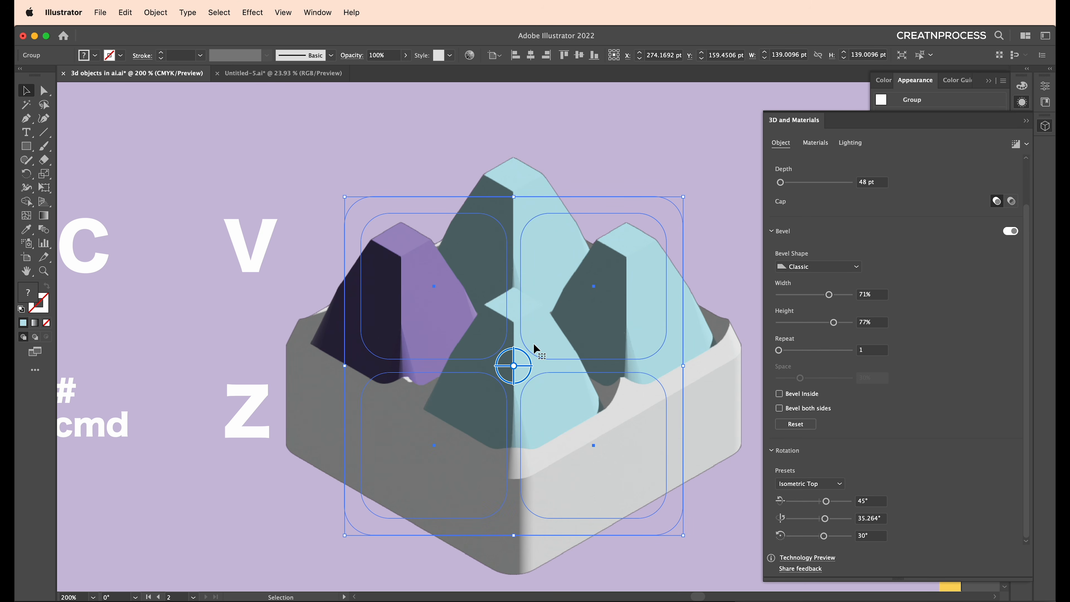
- Change the bevel shape to Round with width 68% and height 67%
left_click(851, 268)
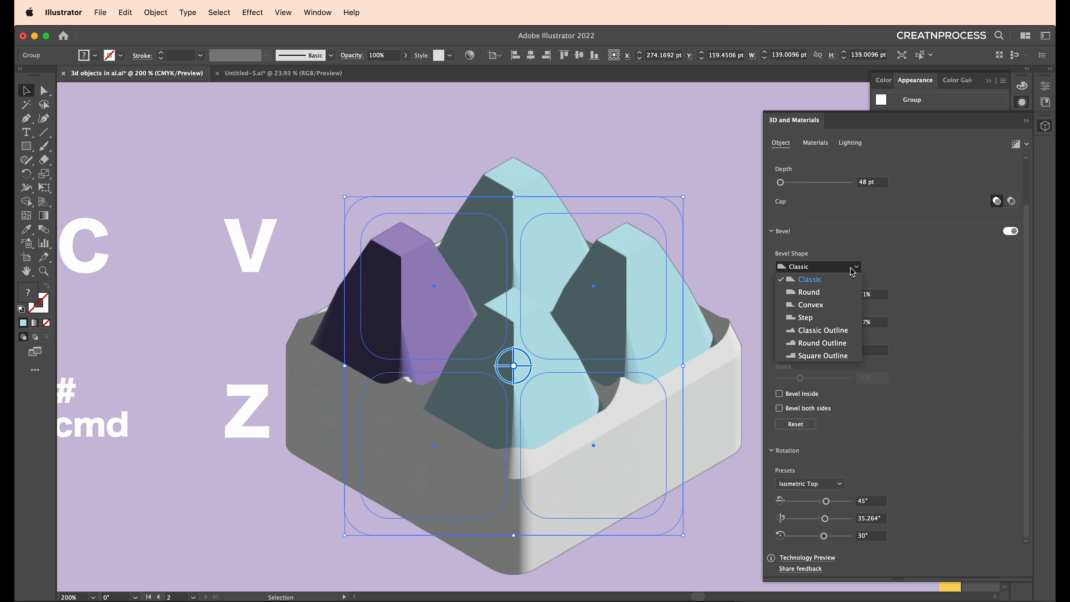
left_click(835, 295)
left_click_drag(833, 325, 828, 297)
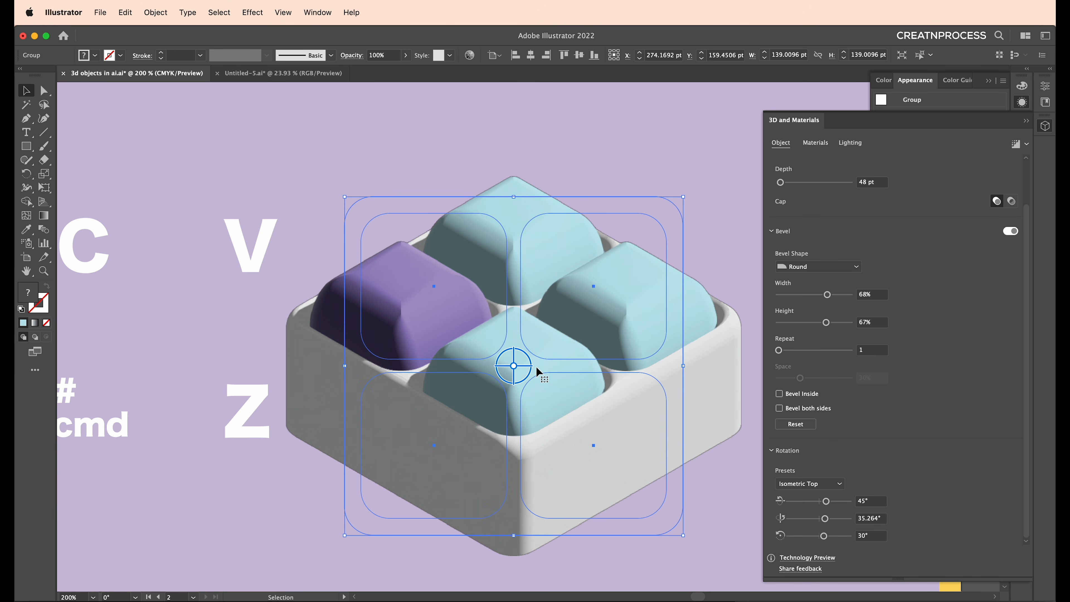
- Compare the keys with the reference icon and set the bevel height to 65%
scroll(526, 367, "down", 4)
left_click_drag(526, 368, 643, 341)
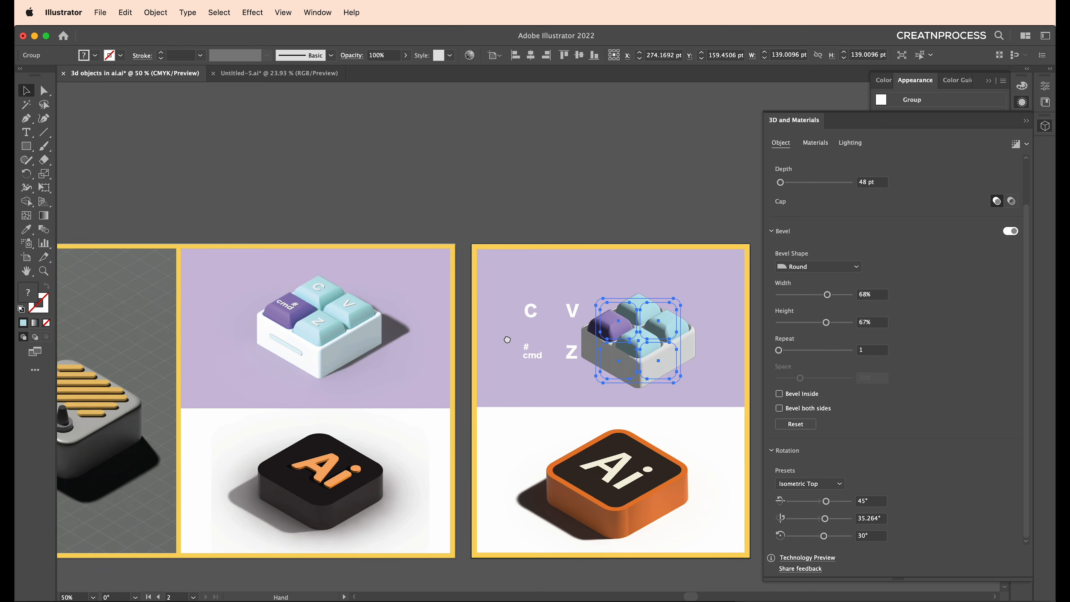
scroll(366, 337, "up", 2)
left_click_drag(464, 369, 235, 330)
left_click_drag(511, 336, 375, 332)
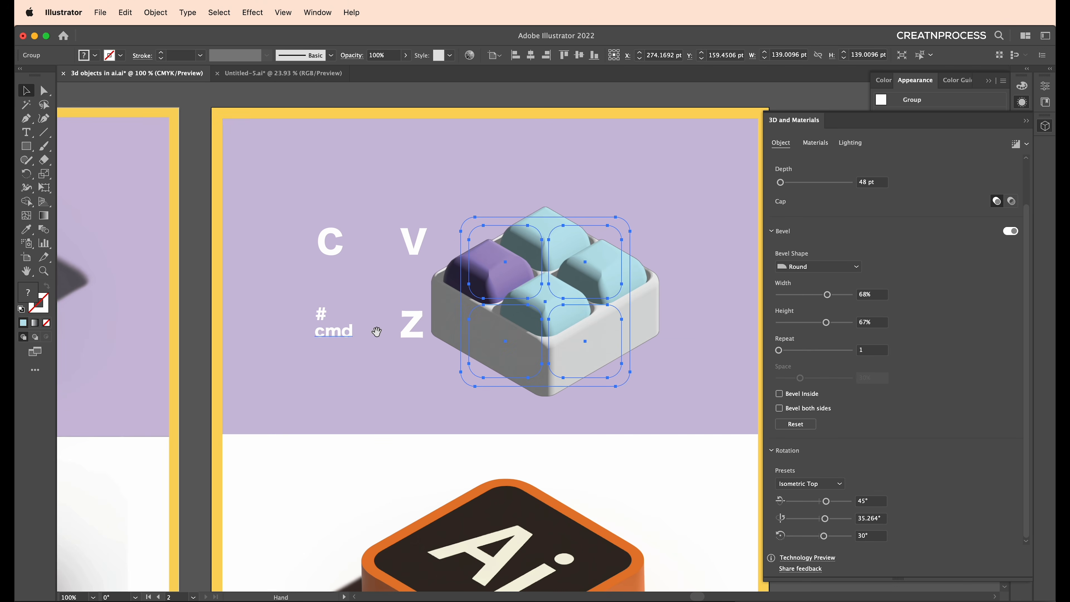
scroll(545, 318, "up", 2)
left_click_drag(827, 323, 825, 323)
left_click_drag(667, 348, 536, 340)
key("space")
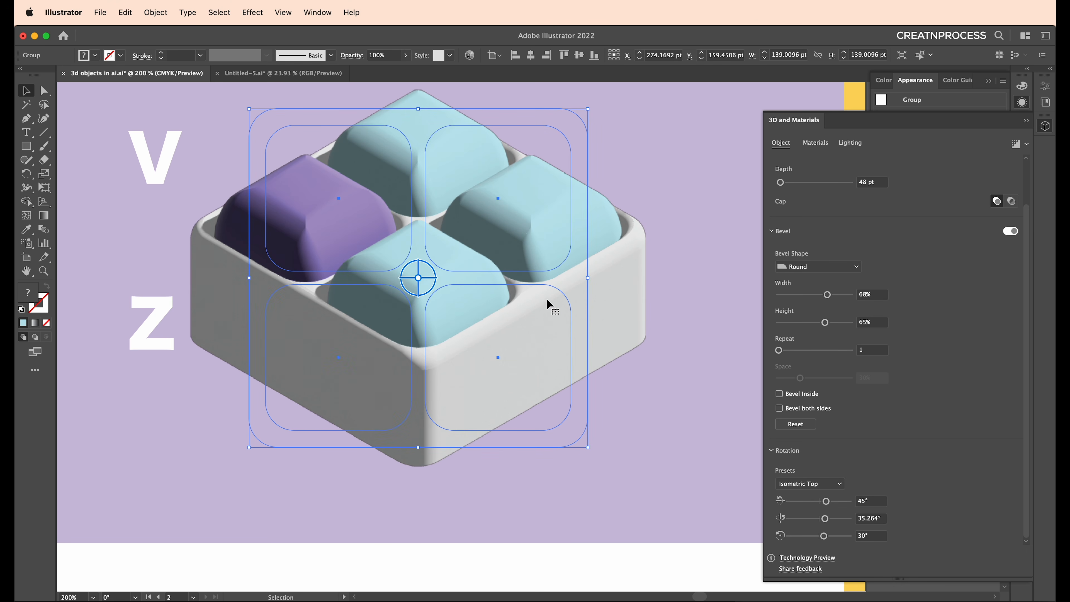
- Isolate the group and slightly reduce the corner rounding of all four key shapes together
double_click(560, 291)
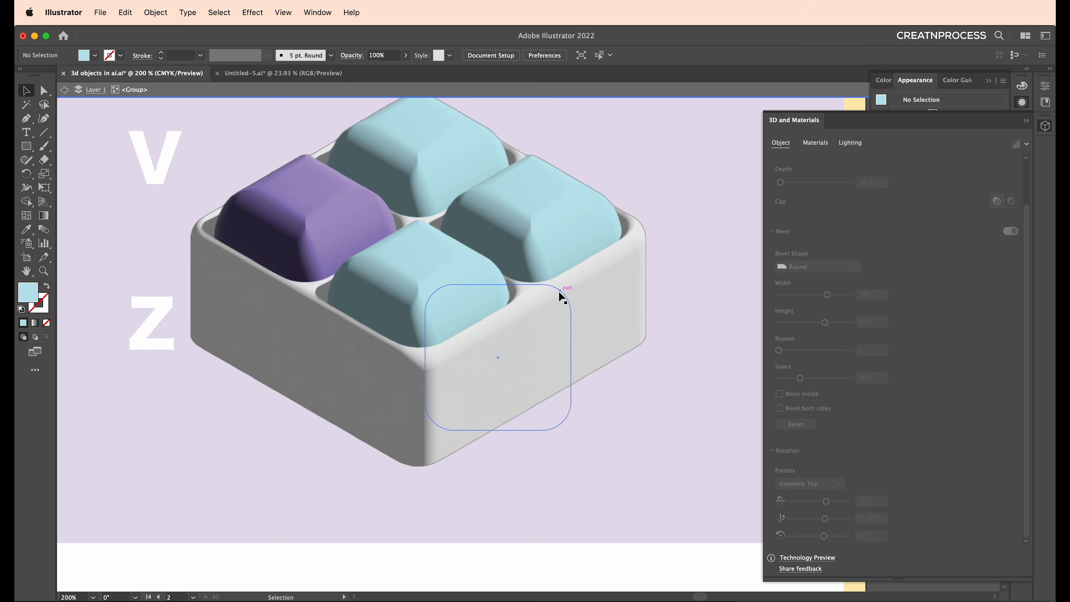
left_click(563, 261, "shift")
left_click(395, 211, "shift")
left_click(388, 337, "shift")
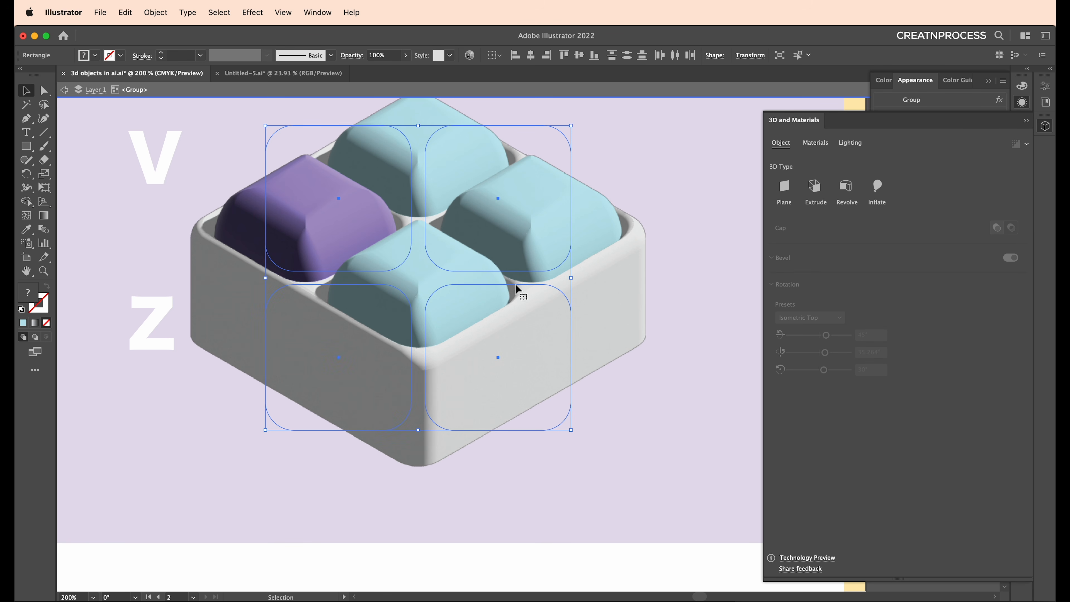
key("a")
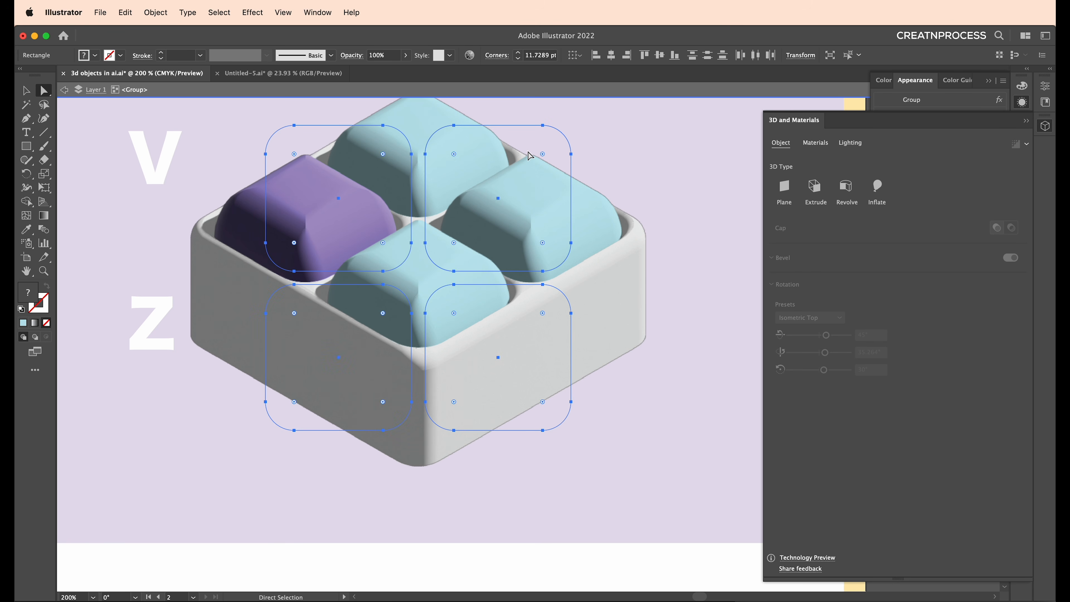
left_click_drag(547, 154, 554, 143)
double_click(663, 162)
left_click_drag(447, 312, 527, 350)
scroll(491, 343, "down", 3)
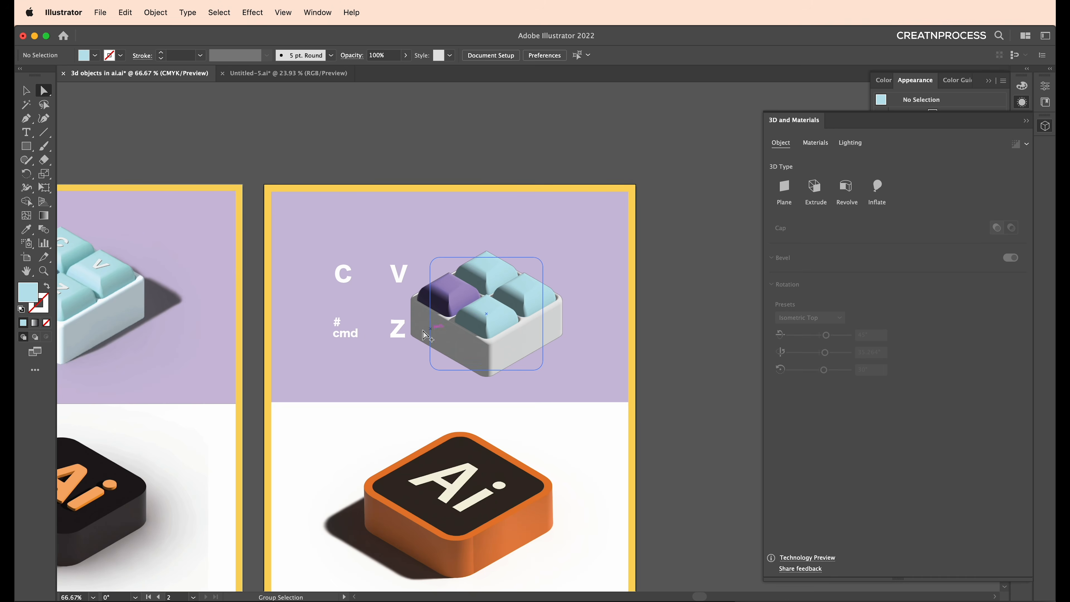
- Select the whole key group and set its bevel width to 61%
scroll(422, 336, "up", 1)
left_click(541, 324)
scroll(542, 324, "up", 2)
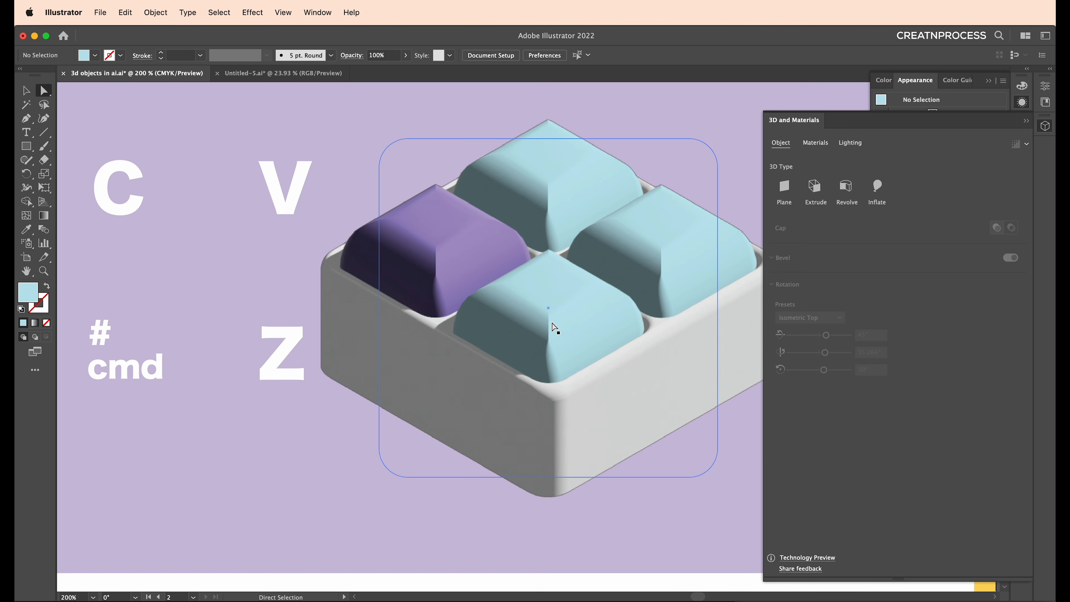
left_click(406, 162)
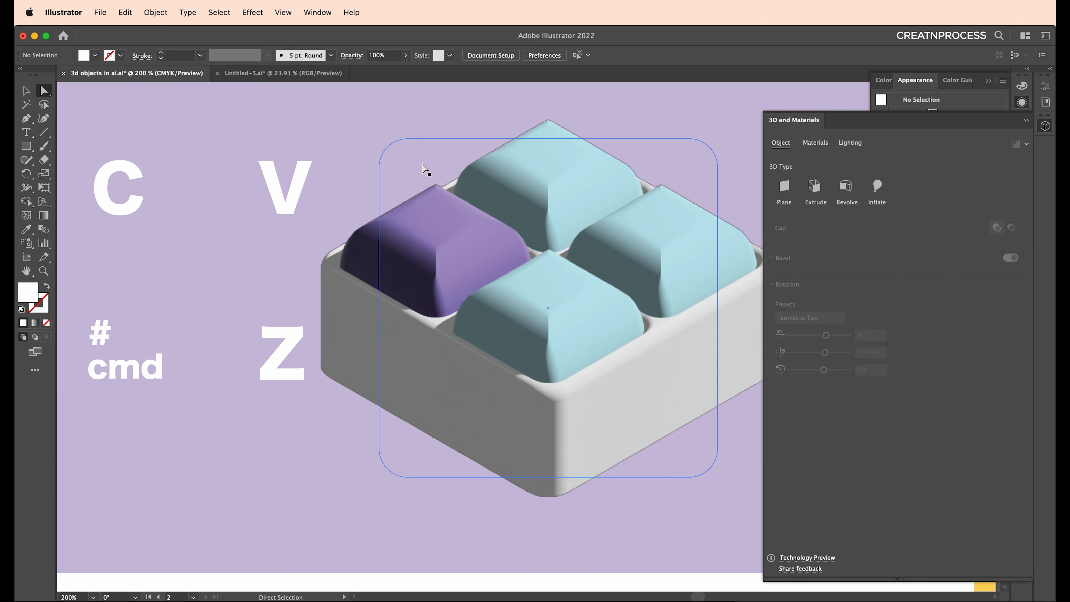
left_click(414, 283)
left_click(25, 90)
left_click(613, 234)
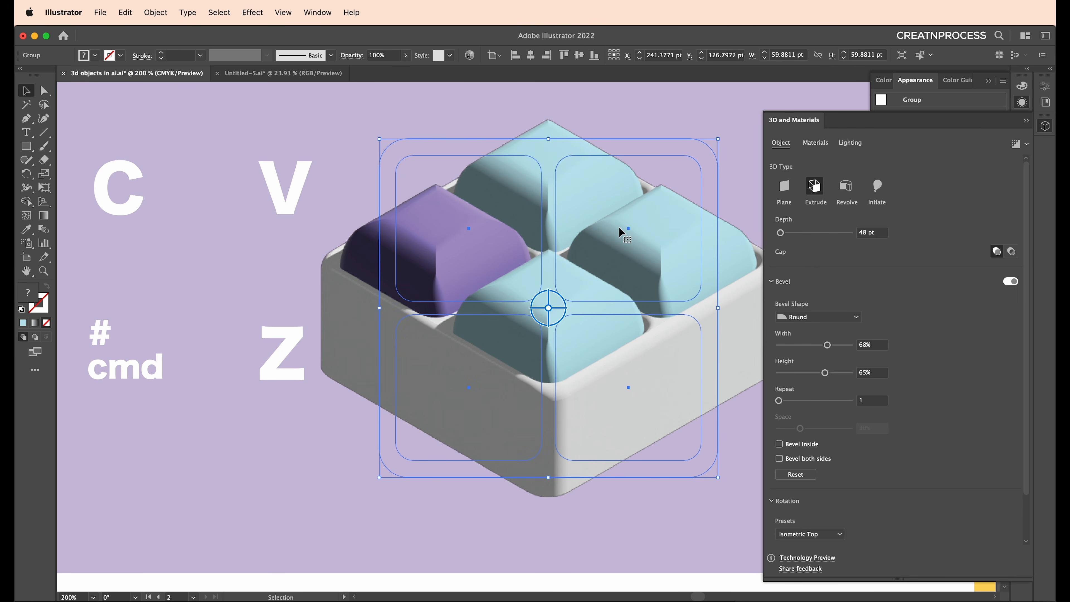
left_click_drag(827, 347, 821, 347)
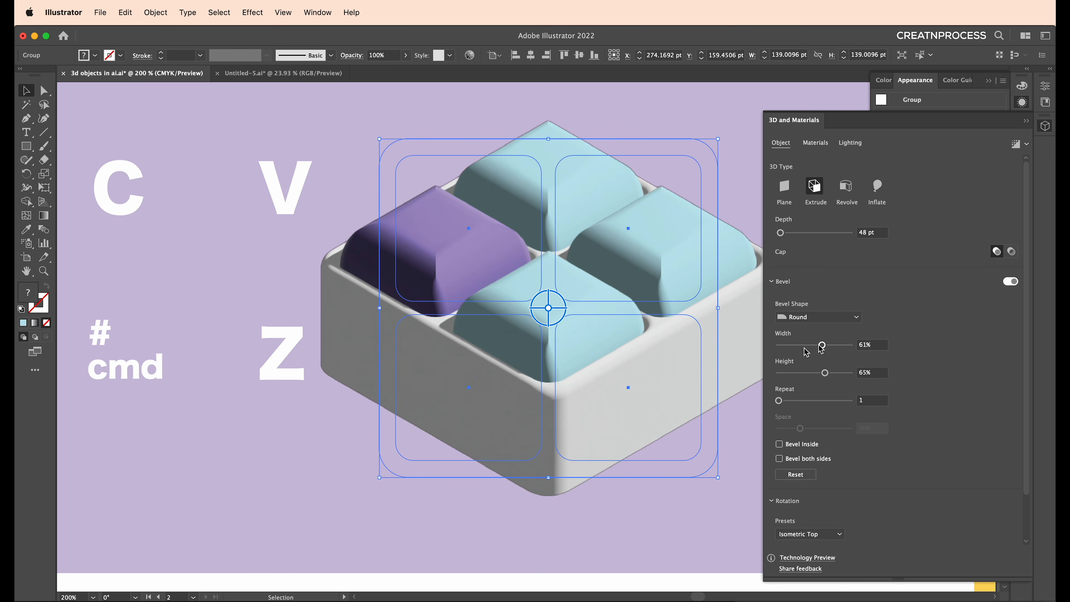
- Set the key group's light rotation to -42° and light intensity to 90%, using the reference icon as a guide
scroll(585, 361, "down", 2)
scroll(586, 361, "up", 1)
left_click(859, 147)
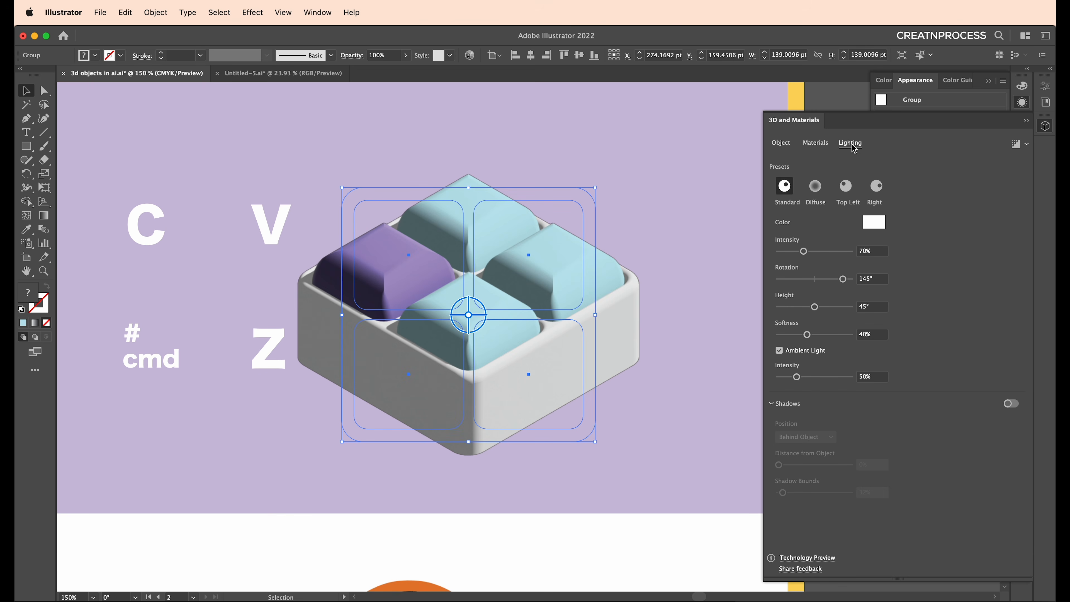
left_click_drag(843, 284, 806, 285)
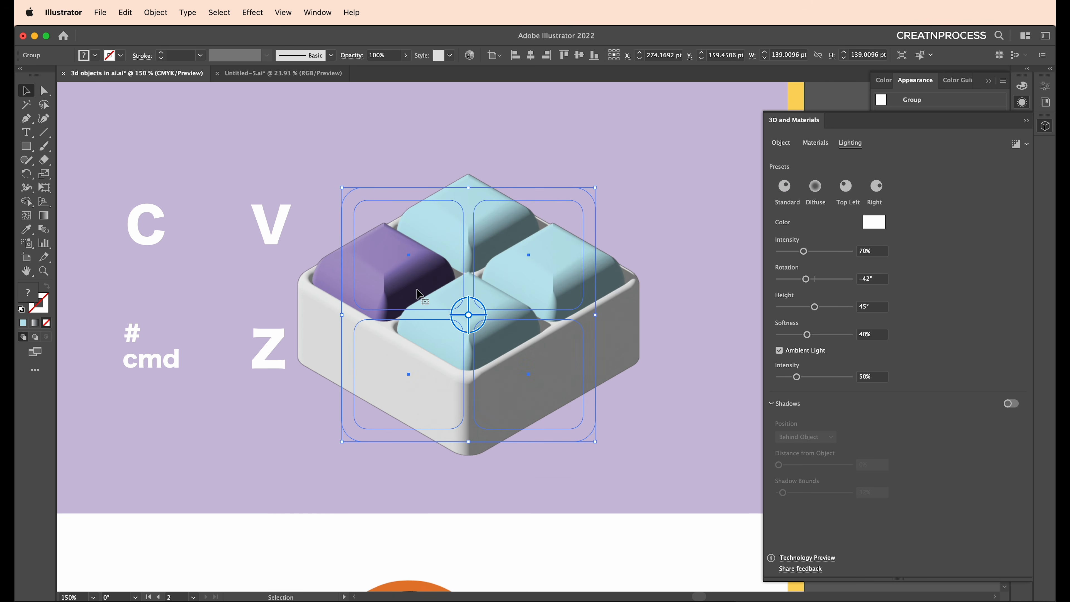
key("super+minus")
key("super+minus")
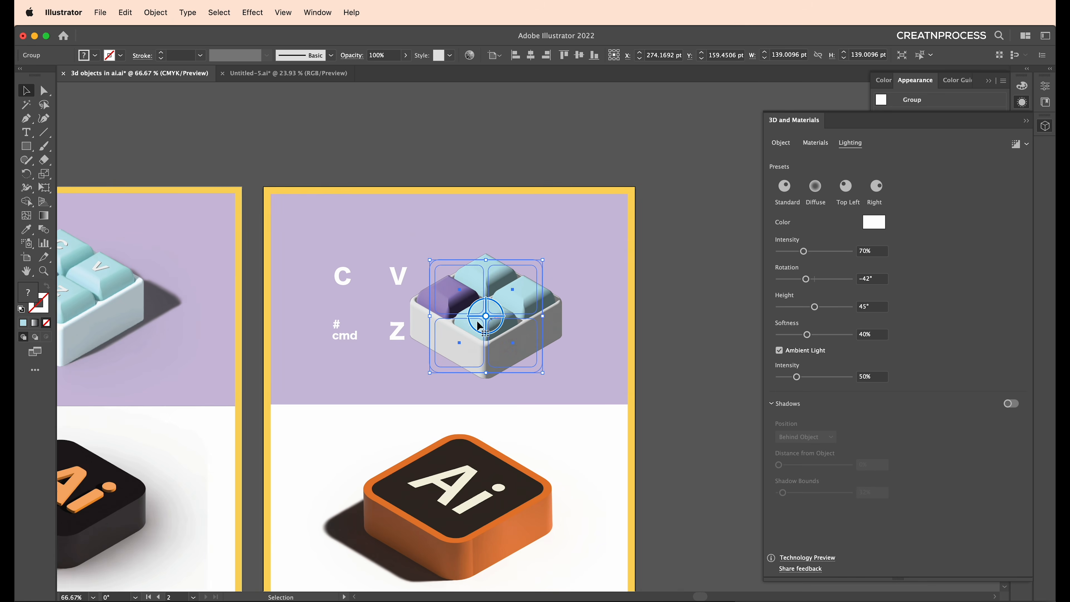
left_click_drag(219, 275, 346, 274)
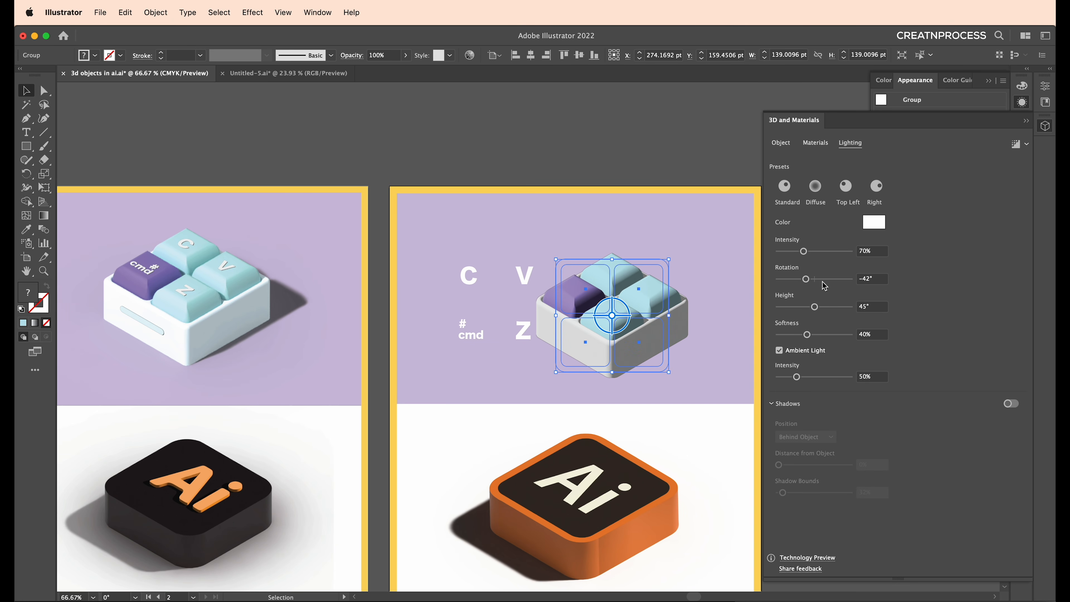
left_click_drag(804, 251, 811, 254)
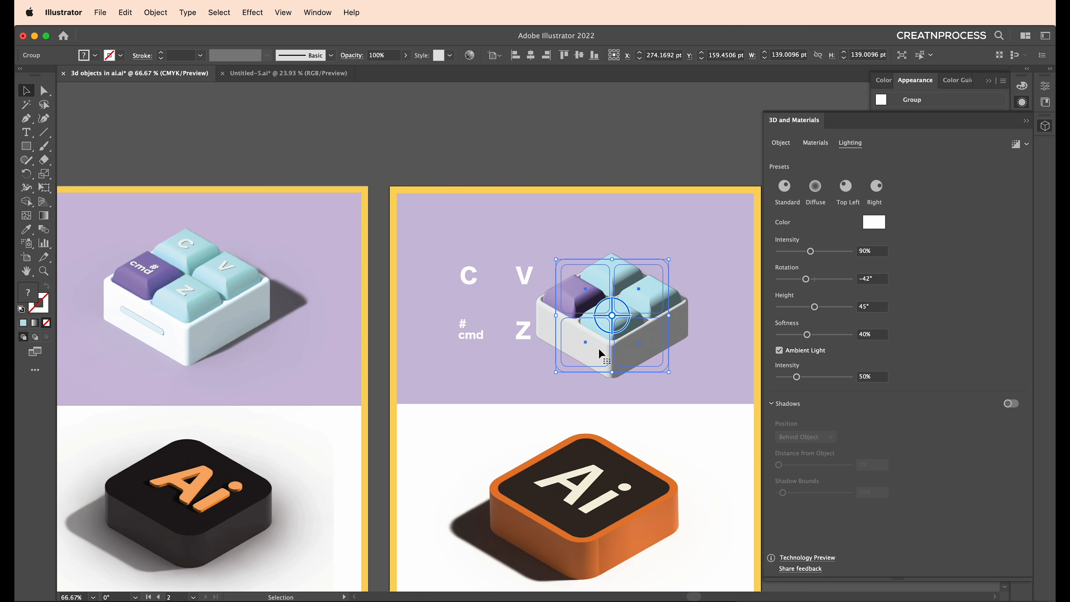
- Render the keyboard with ray tracing and shadows on, and move it toward the right side of its artboard
left_click(1018, 146)
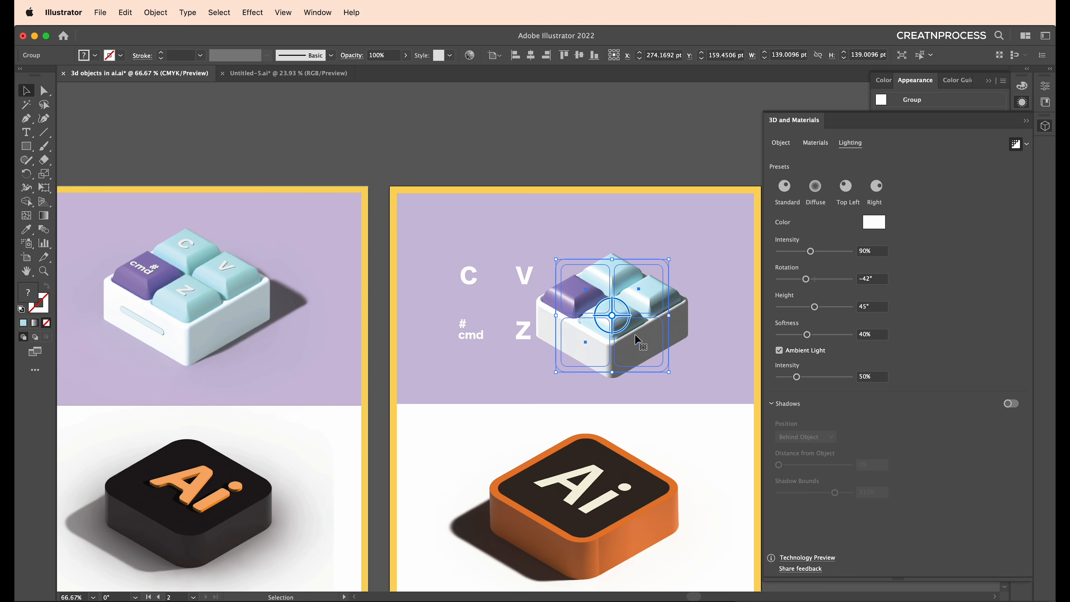
left_click(1007, 403)
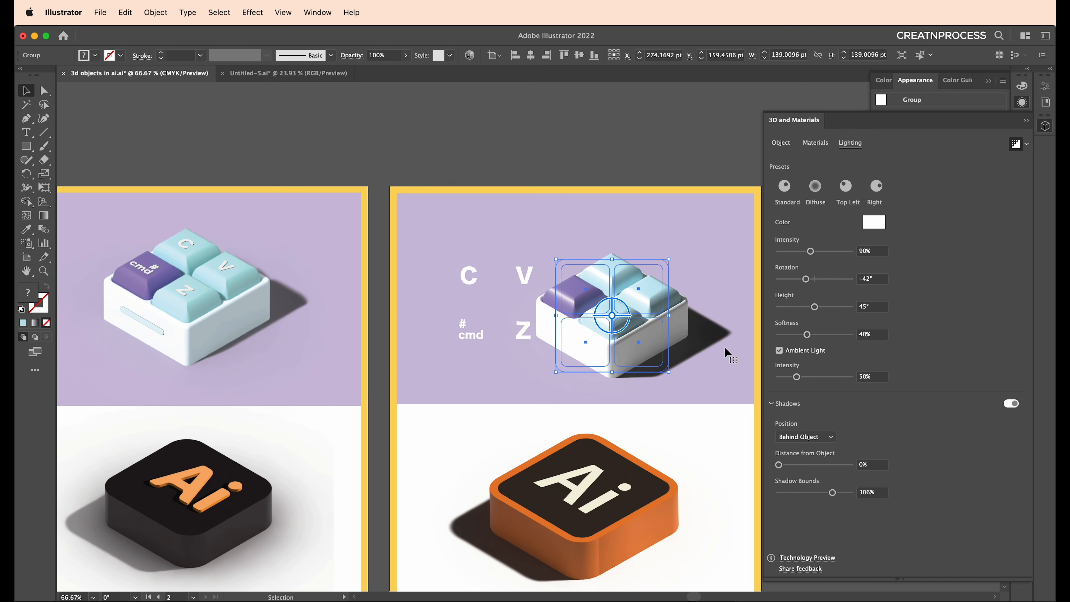
left_click_drag(649, 334, 686, 336)
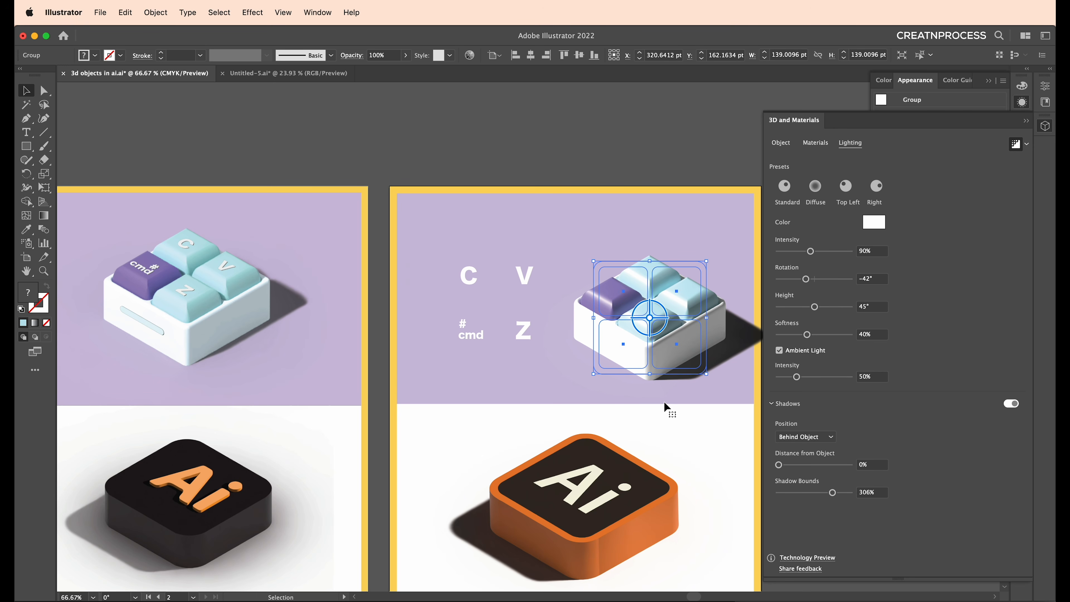
left_click(709, 164)
left_click(695, 338)
- Set the keyboard's light height to 50° and light rotation to -14°
left_click_drag(817, 310, 832, 312)
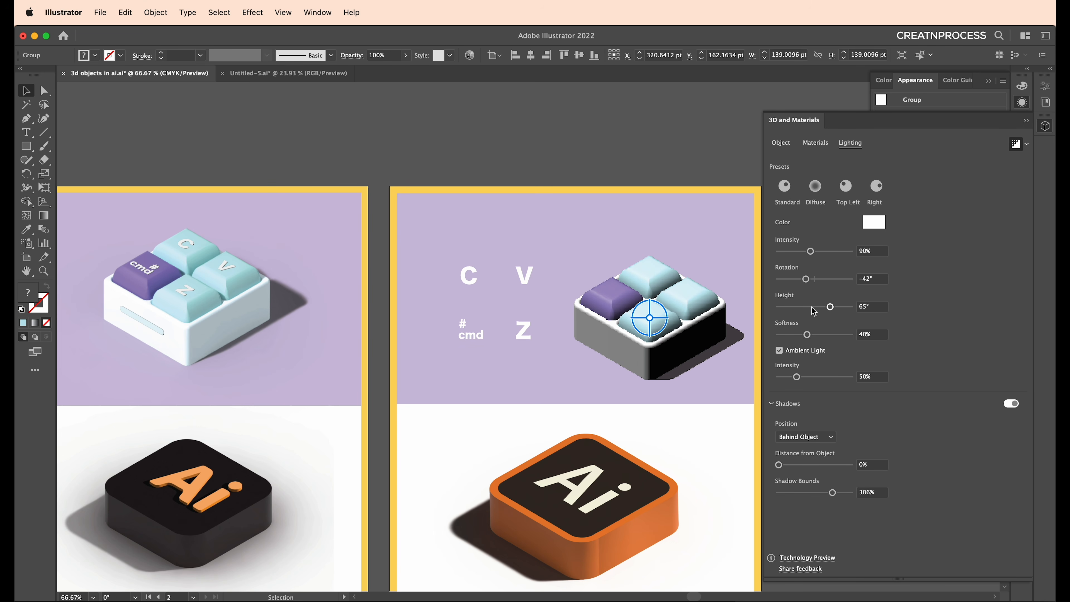
left_click(818, 306)
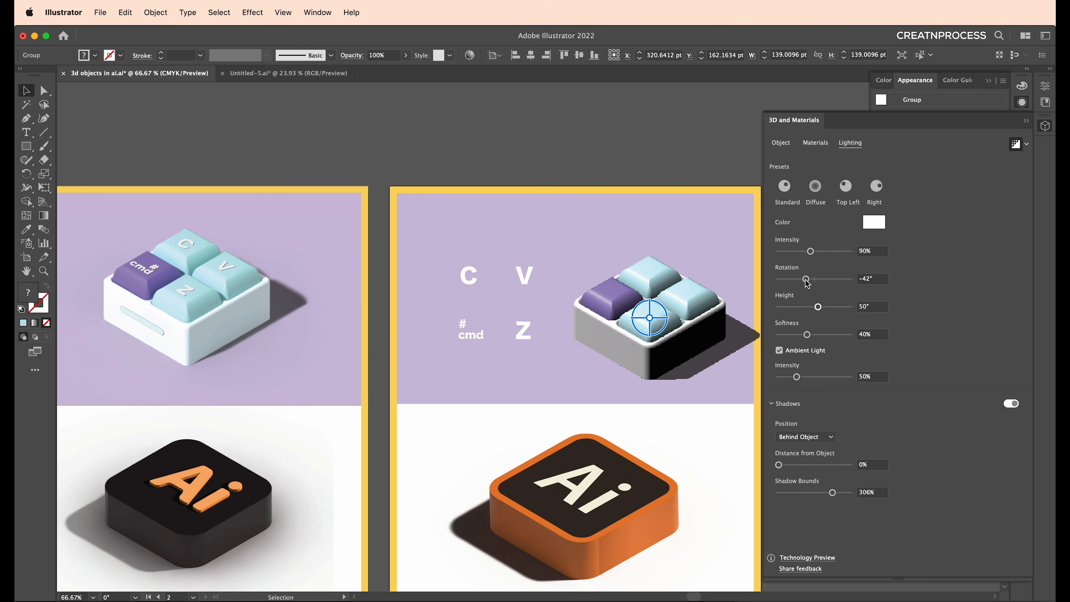
left_click_drag(806, 280, 812, 279)
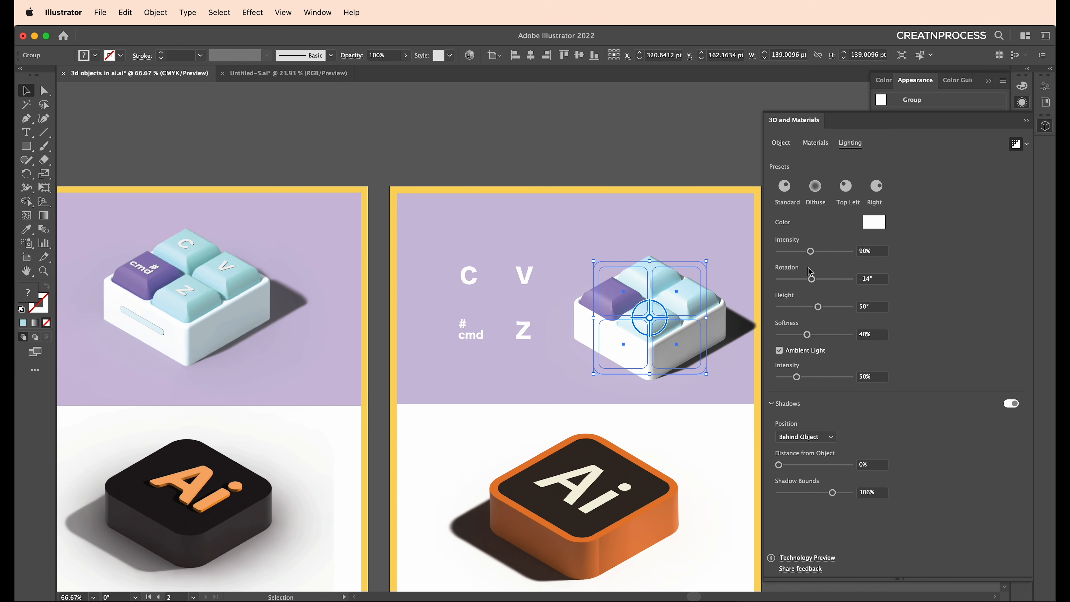
- Reduce the keyboard's light intensity and slightly increase the light softness
left_click_drag(810, 252, 807, 257)
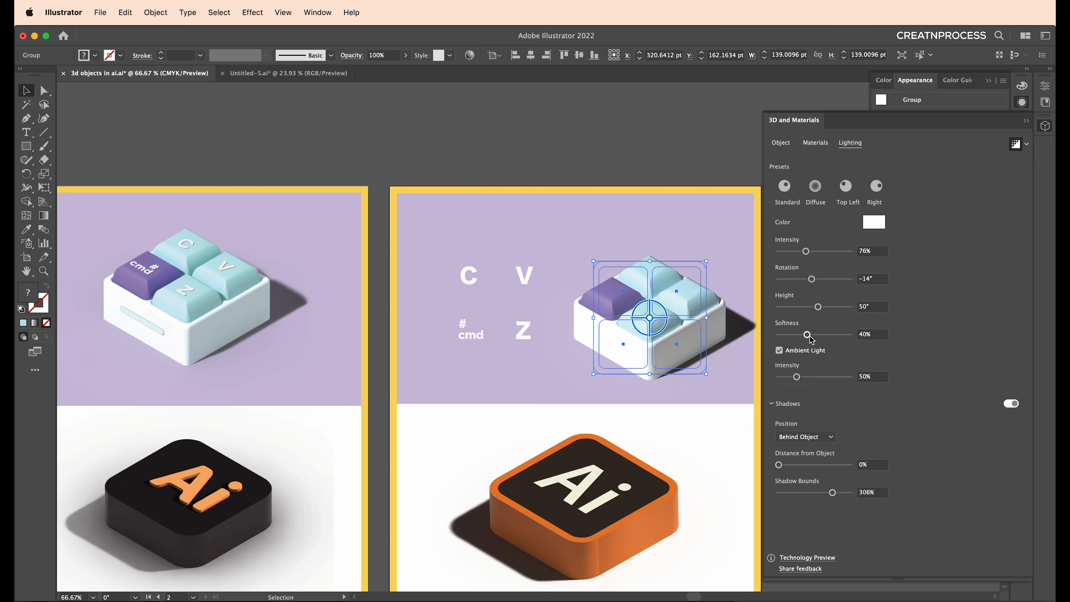
left_click_drag(807, 335, 813, 336)
left_click_drag(807, 253, 809, 253)
- Group the C, V, Z and # cmd text objects beside the keyboard
scroll(485, 289, "up", 1)
left_click(453, 278)
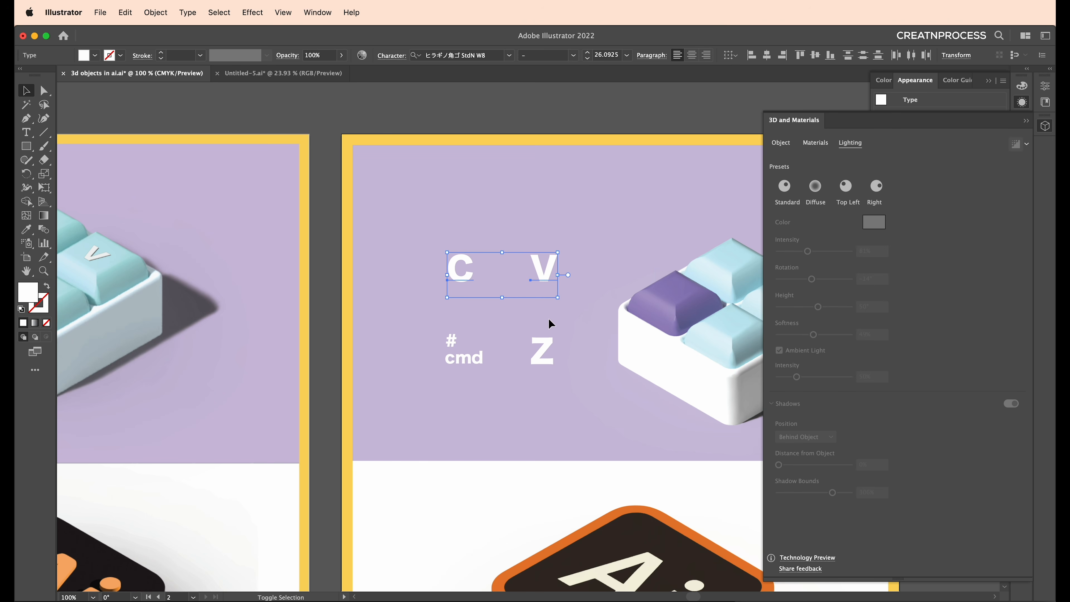
left_click(551, 345, "shift")
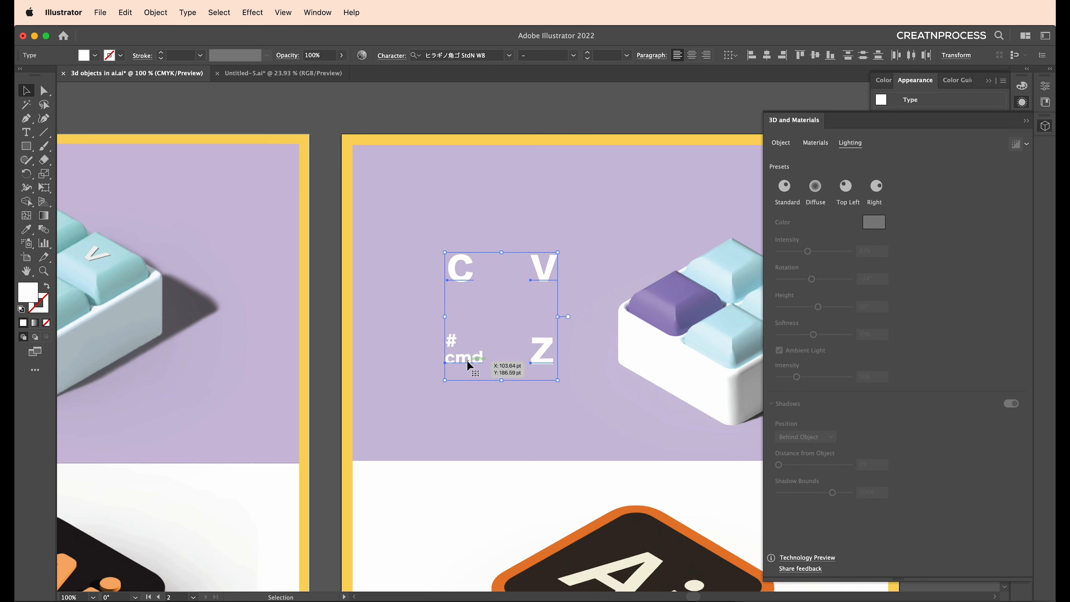
key("super+g")
- Apply the Plane 3D type with the Isometric Top rotation preset to the letter group and place it on the keycaps
scroll(466, 360, "right", 4)
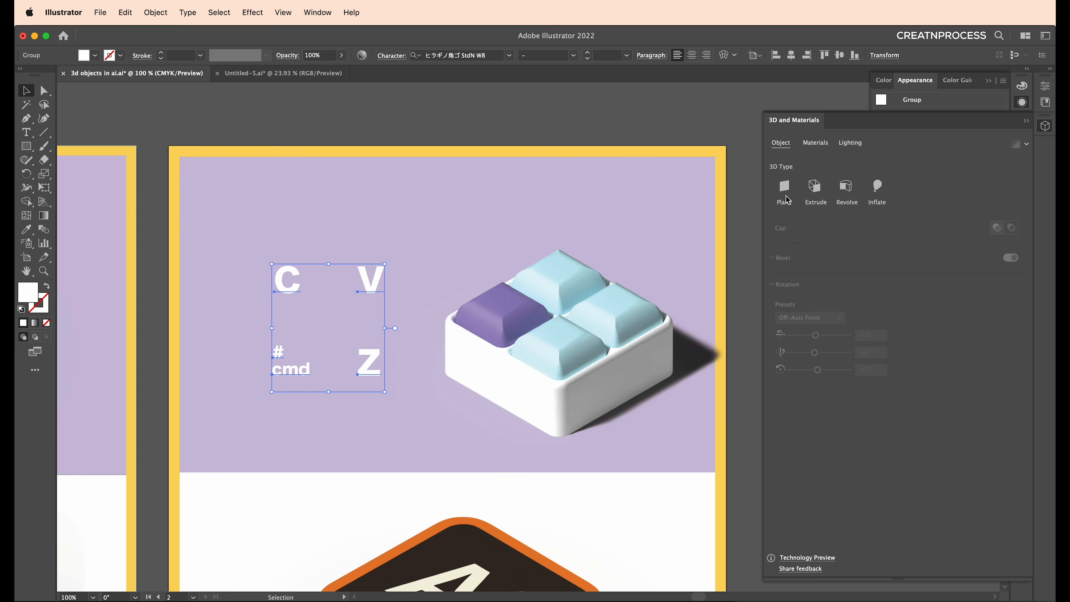
left_click(784, 190)
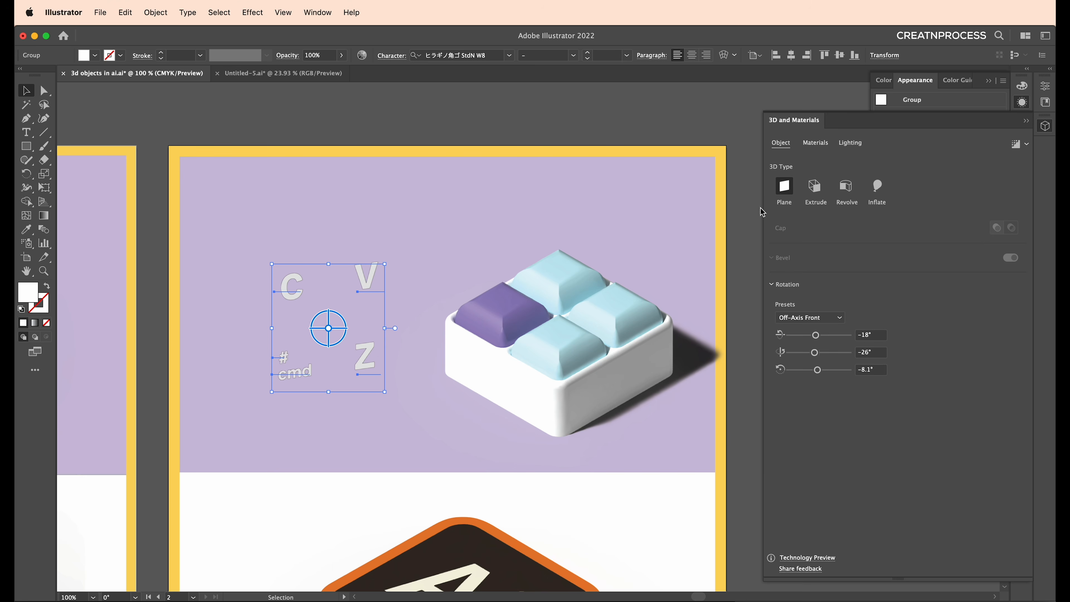
left_click(801, 317)
left_click(827, 529)
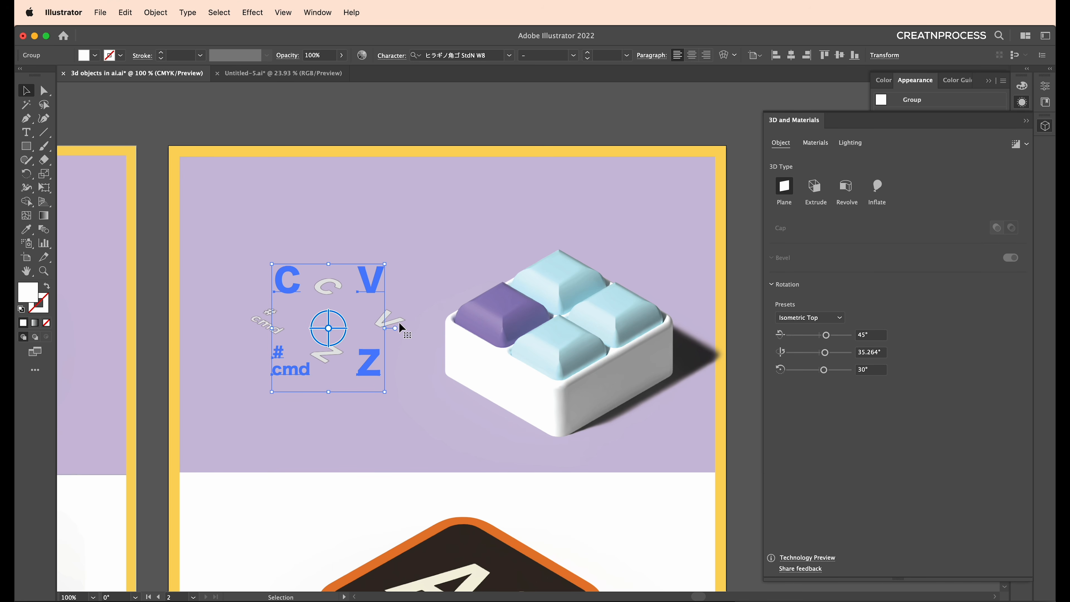
left_click_drag(399, 322, 609, 304)
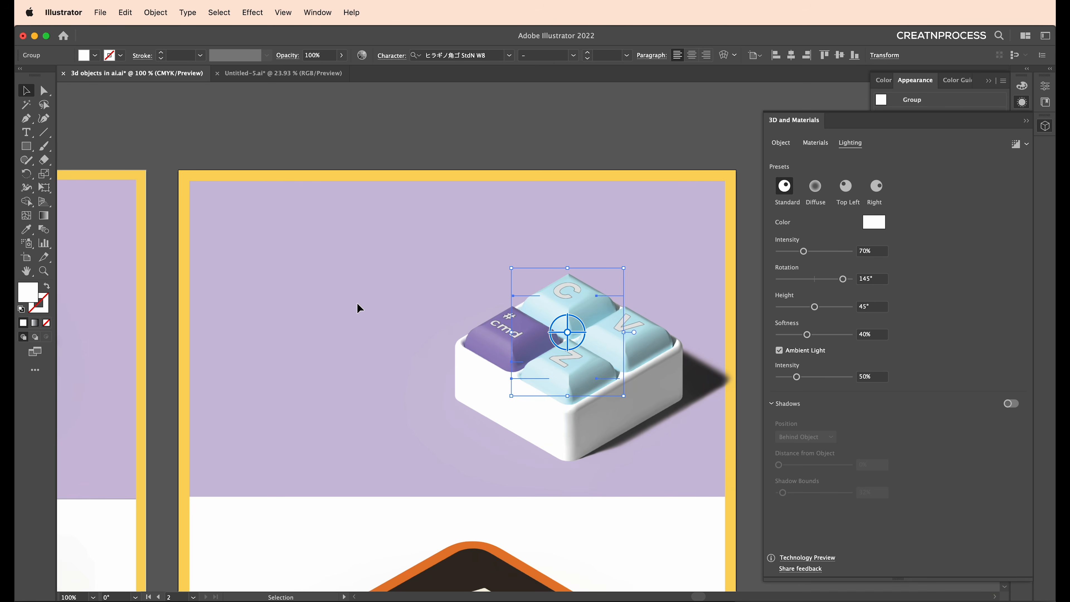
left_click(358, 304)
scroll(448, 361, "down", 2)
scroll(524, 363, "up", 4)
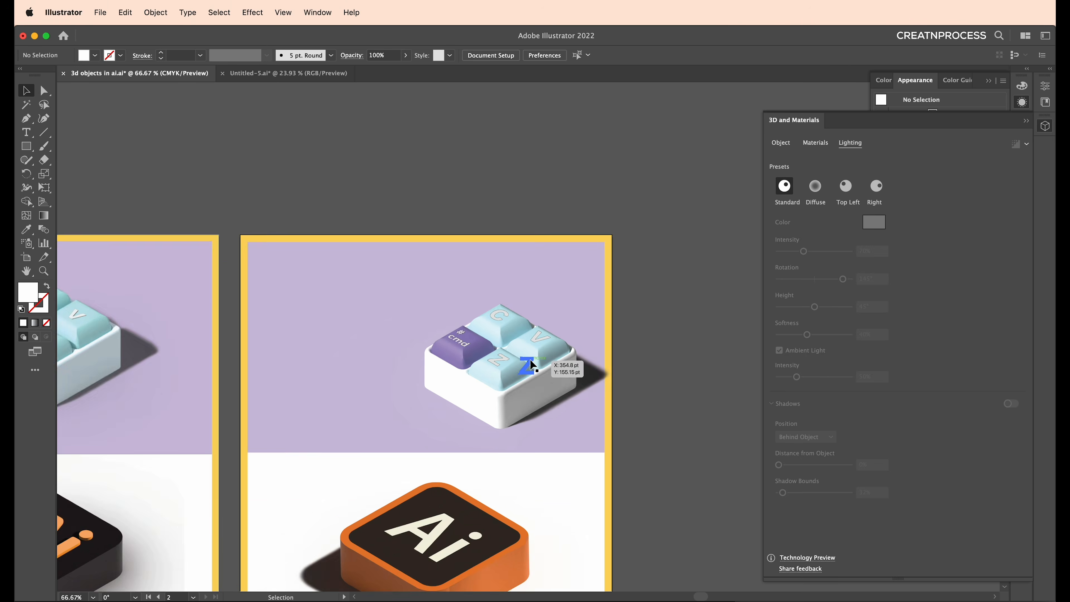
- Select the letter group and compare its lettering with the reference keyboard icon
left_click(461, 364)
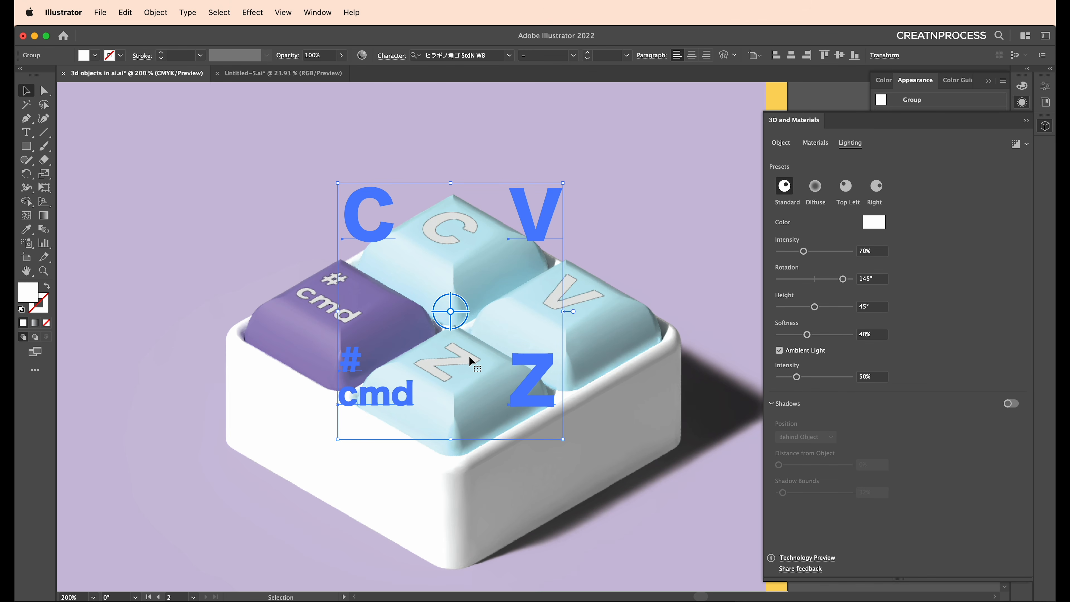
scroll(468, 355, "down", 2)
scroll(424, 348, "right", 5)
scroll(501, 322, "left", 5)
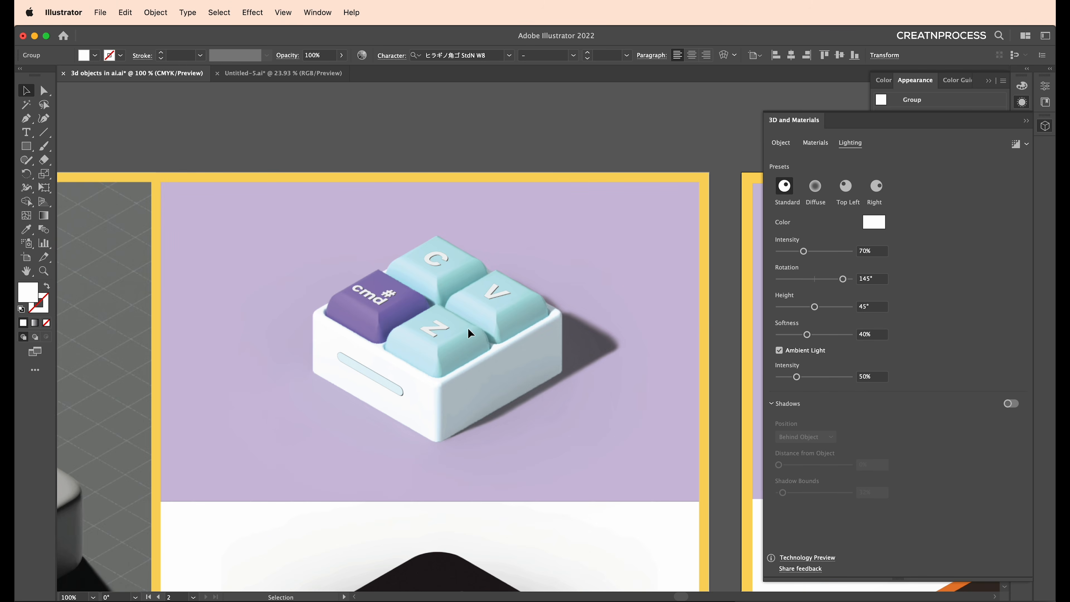
scroll(468, 333, "up", 3)
scroll(437, 321, "down", 5)
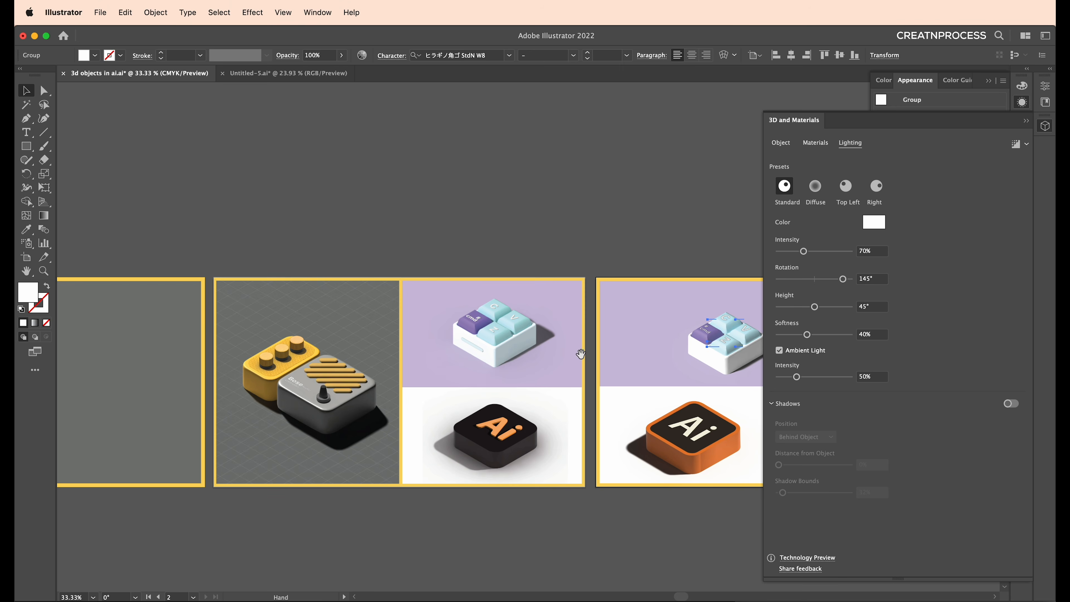
scroll(581, 354, "right", 5)
scroll(484, 349, "up", 3)
scroll(455, 324, "up", 4)
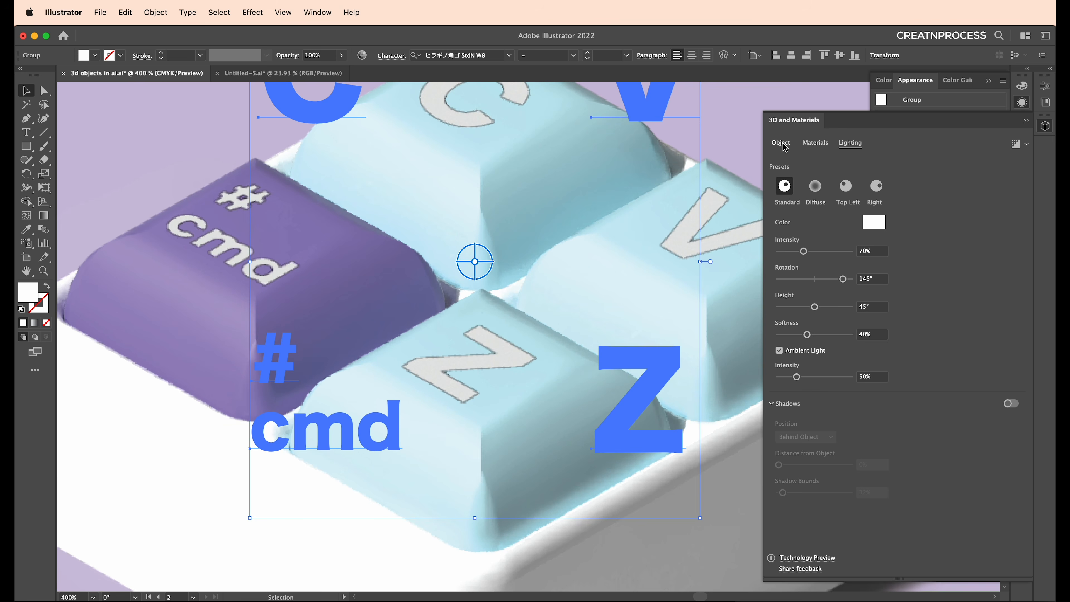
- Change the letter group's 3D type to Extrude with a depth of 1 pt
left_click(780, 143)
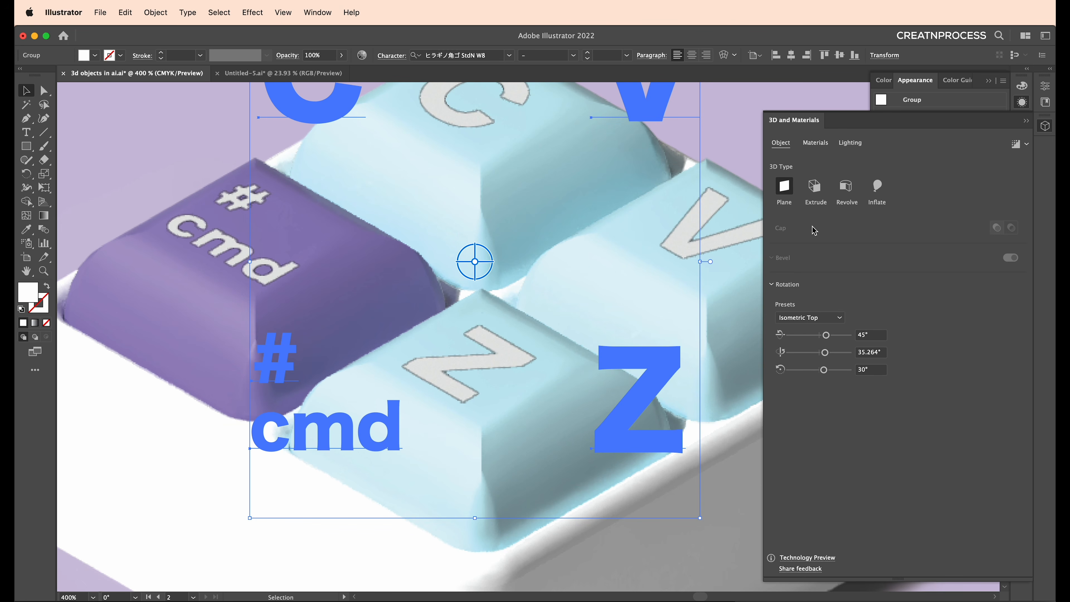
left_click(814, 185)
left_click(871, 232)
type("2")
key("Return")
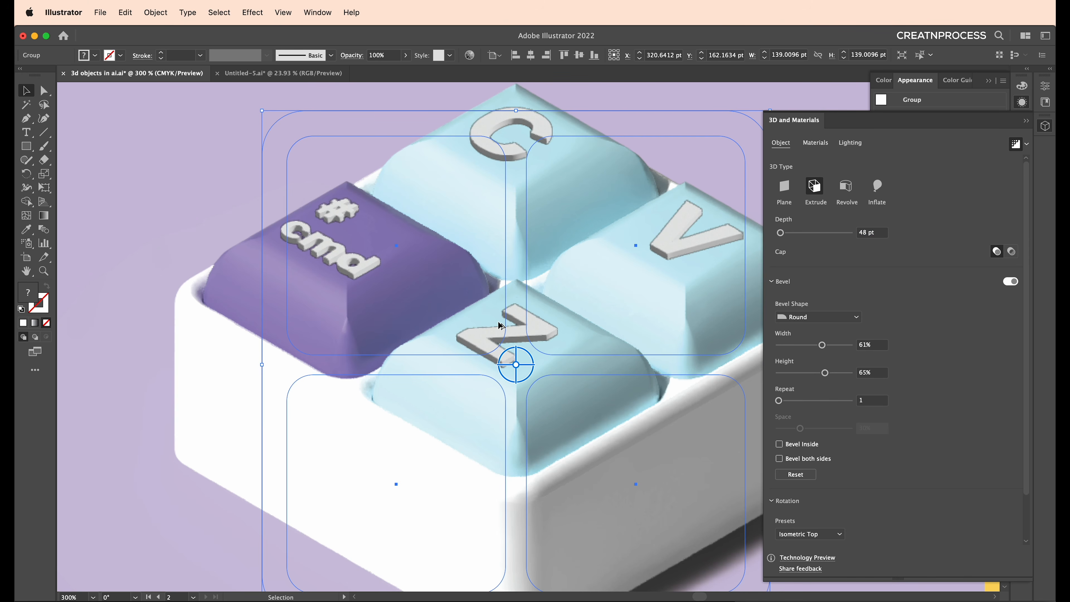
scroll(499, 323, "up", 1)
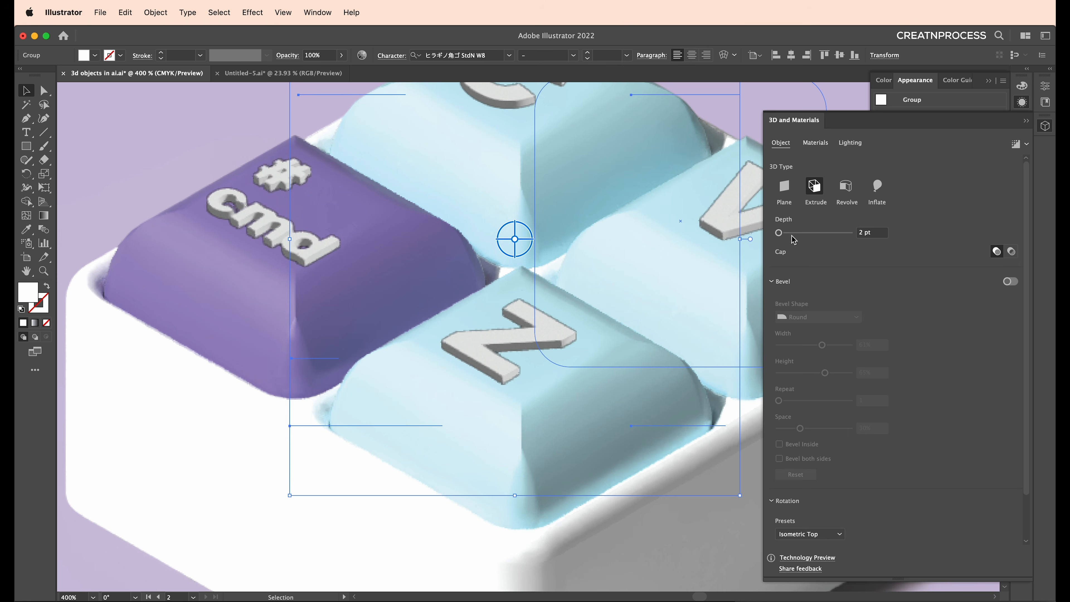
left_click_drag(779, 233, 779, 233)
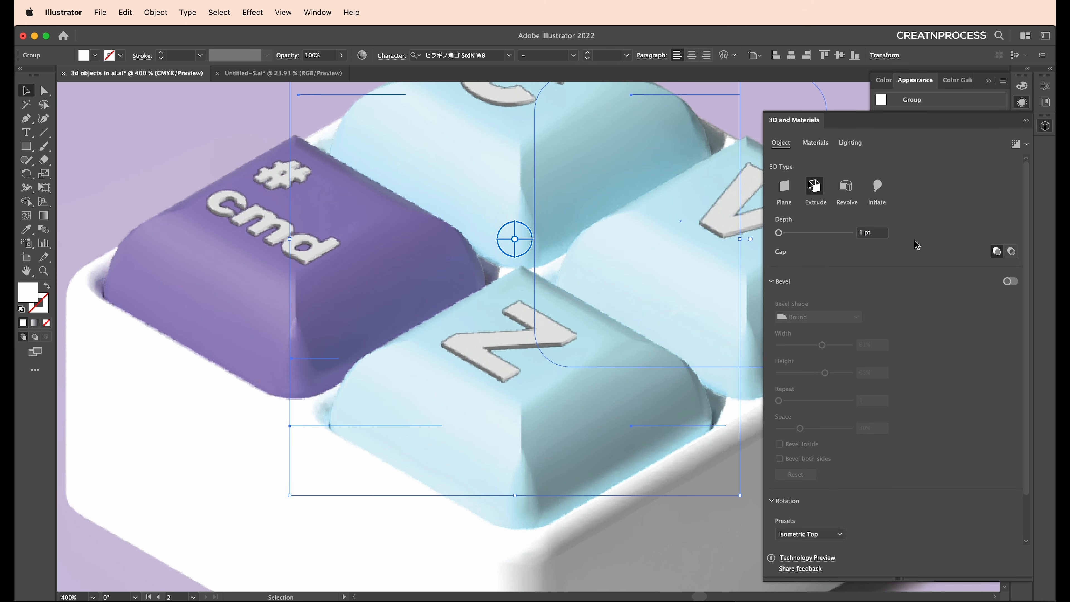
- Enable shadows for the letter group and set its light rotation to -57°
left_click(850, 143)
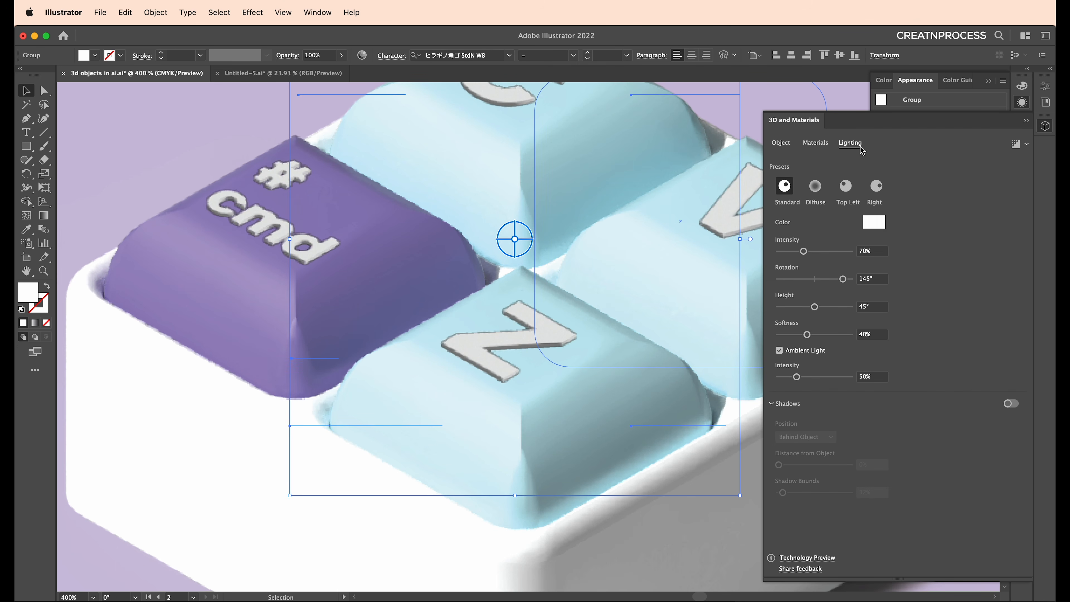
left_click(1014, 405)
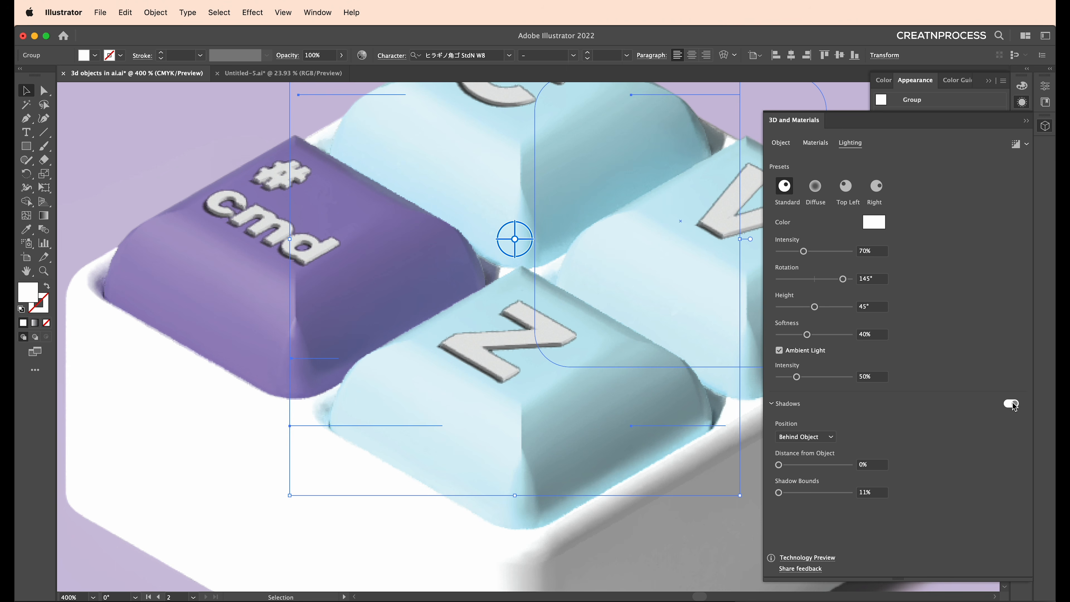
key("super+minus")
key("super+minus")
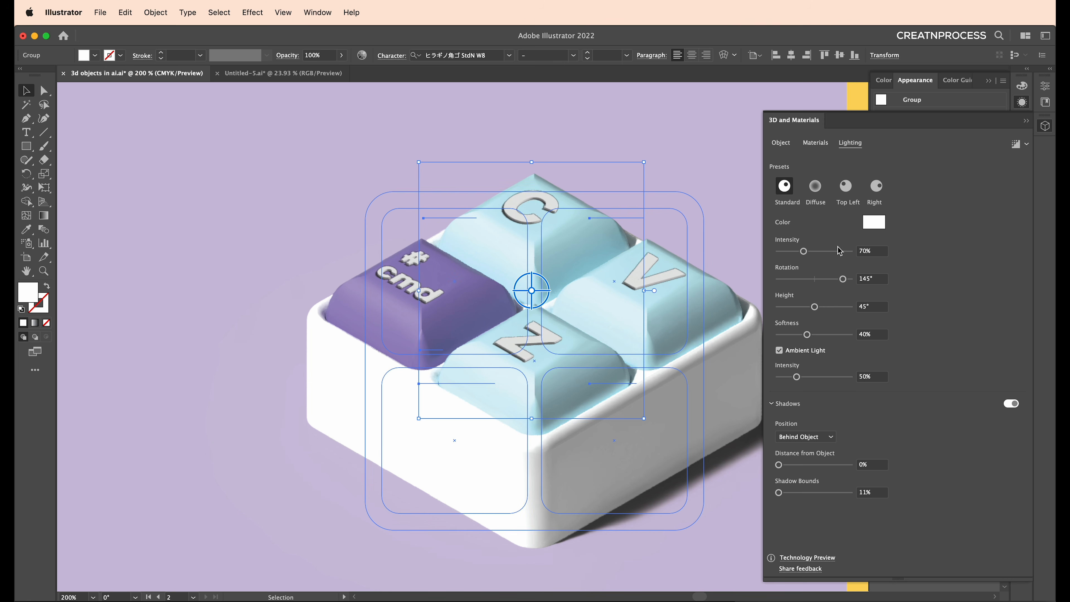
left_click_drag(842, 279, 803, 283)
key("super+minus")
key("super+minus")
key("super+minus")
key("super+minus")
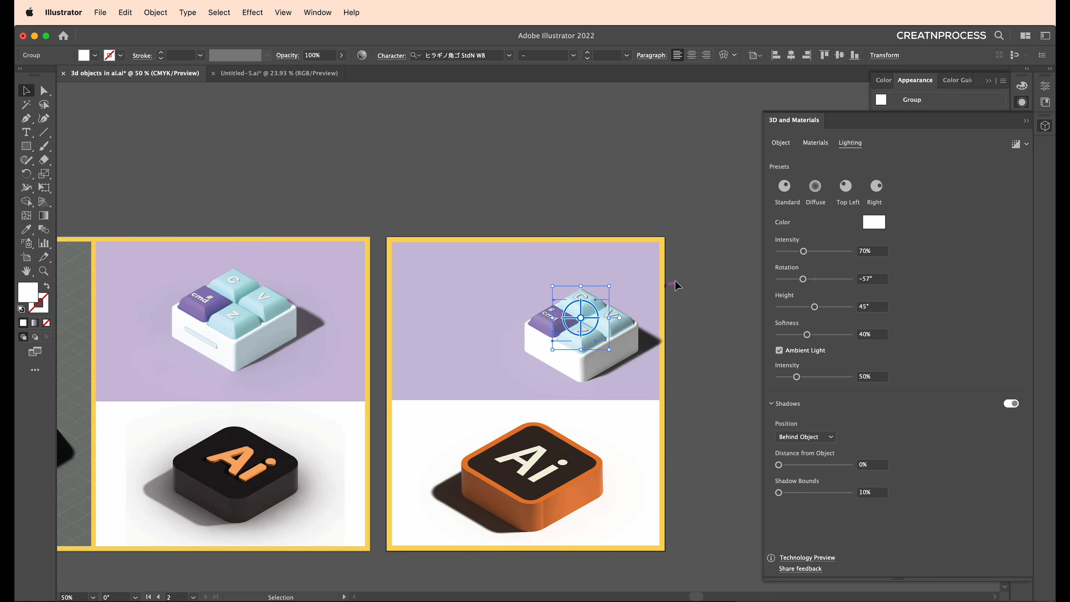
left_click(700, 277)
- Isolate the letter group and reduce the font size of the C, V and Z letters to 19 pt
scroll(706, 315, "down", 1)
scroll(640, 330, "up", 5)
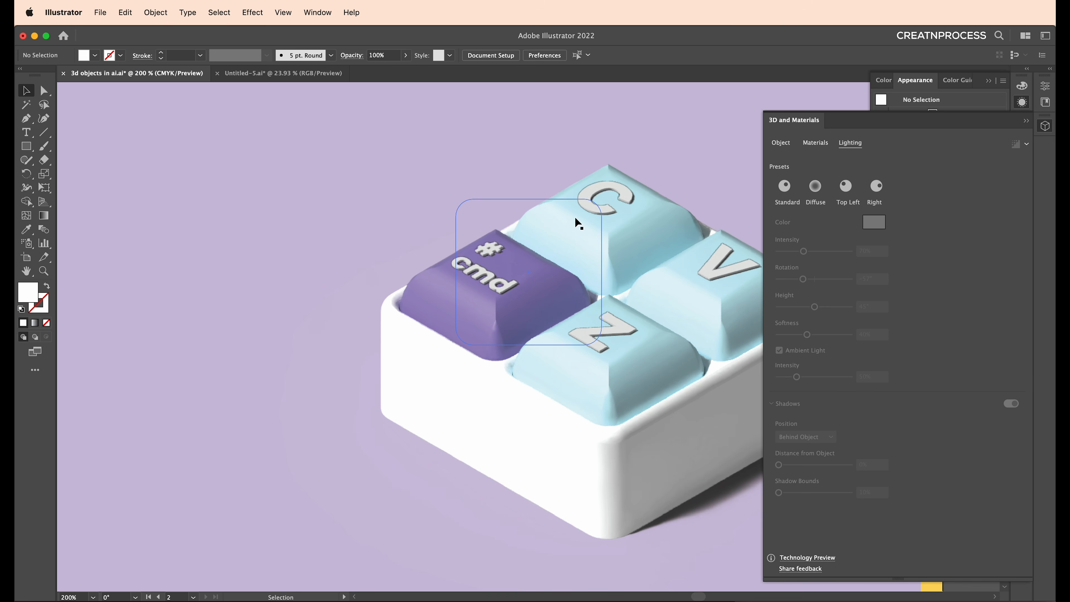
double_click(605, 208)
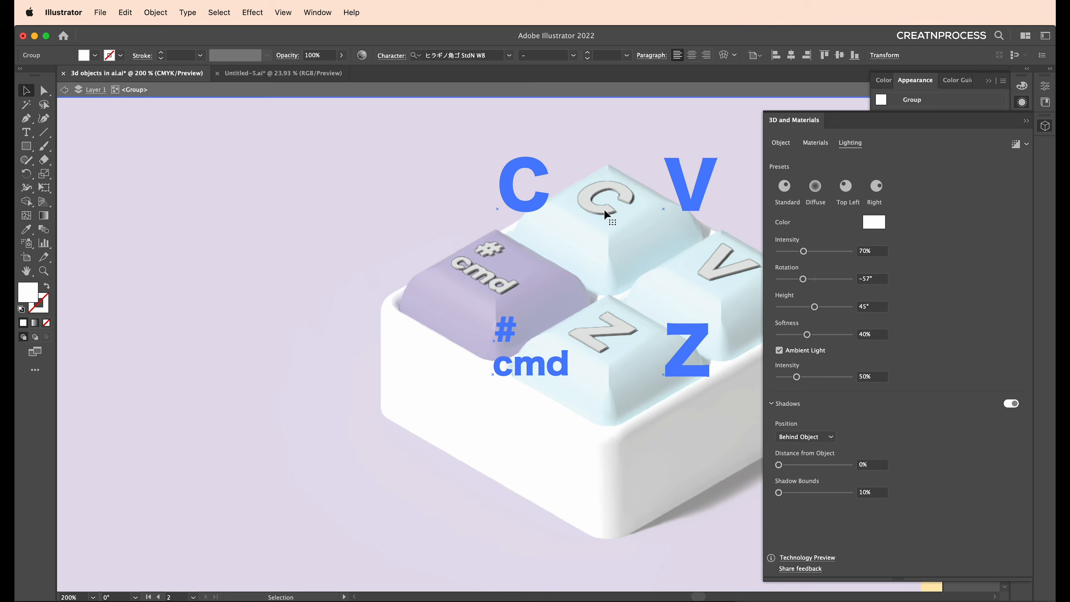
left_click(542, 200)
left_click(695, 185, "shift")
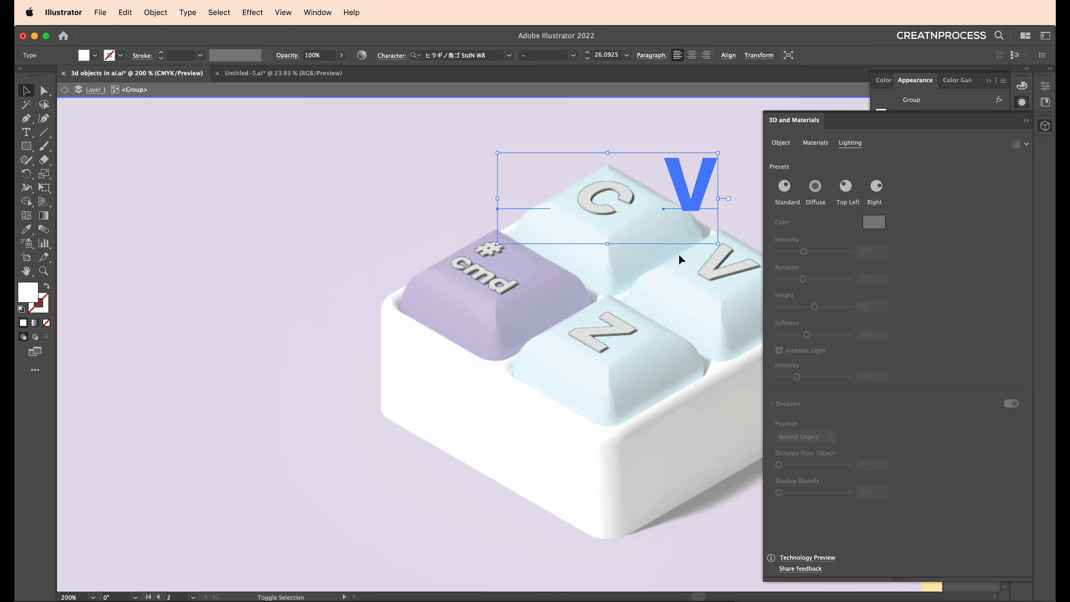
left_click(697, 354, "shift")
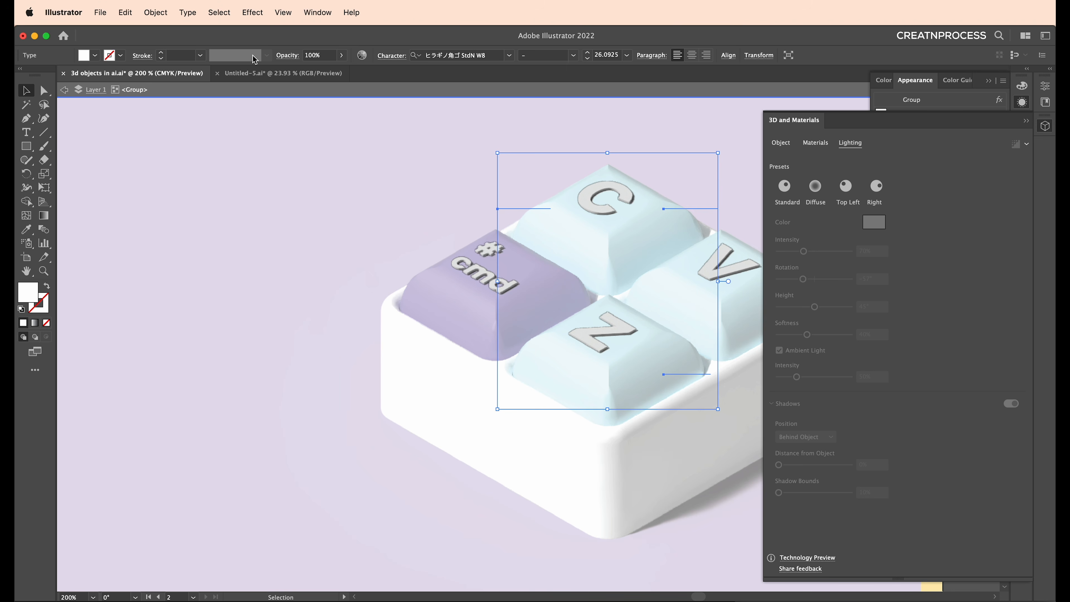
left_click(587, 59)
left_click(588, 59)
left_click(587, 59)
left_click(587, 59)
left_click(587, 59)
left_click(587, 59)
left_click(588, 59)
left_click(587, 59)
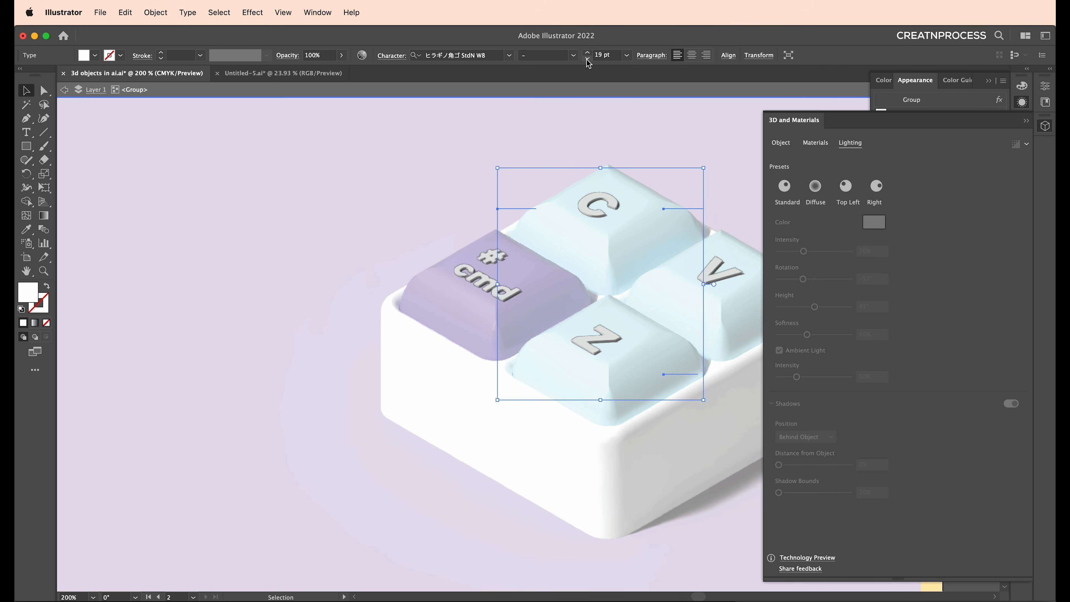
double_click(327, 143)
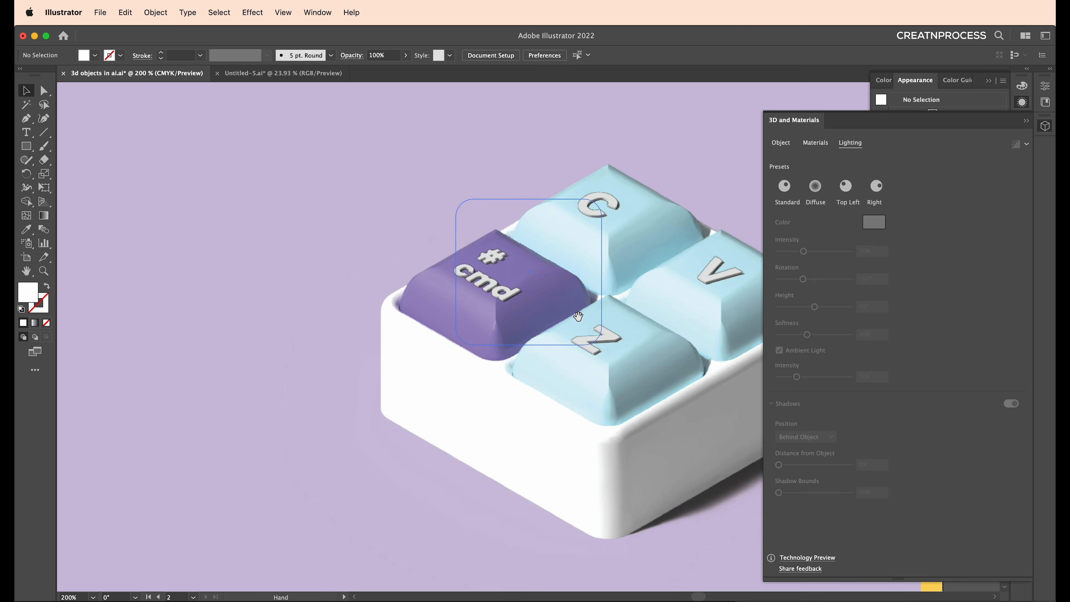
- Draw a fully rounded bar about 88 by 8 pt below the reference keyboard and fill it with light blue sampled from the reference's front slot
scroll(578, 318, "down", 4)
scroll(616, 306, "right", 3)
scroll(490, 274, "left", 3)
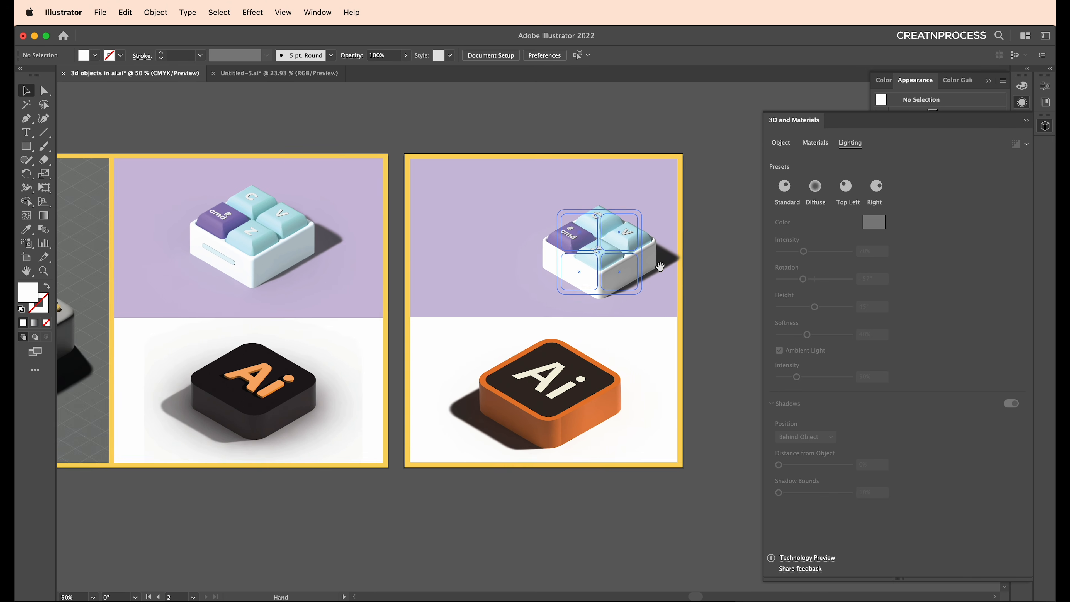
scroll(255, 266, "up", 4)
left_click_drag(163, 265, 282, 337)
key("m")
mouse_move(248, 451)
left_mouse_down()
mouse_move(513, 487)
mouse_move(462, 471)
left_mouse_up()
key("v")
scroll(446, 457, "up", 1)
mouse_move(463, 457)
left_mouse_down()
mouse_move(397, 474)
mouse_move(452, 466)
left_mouse_up()
scroll(402, 468, "down", 1)
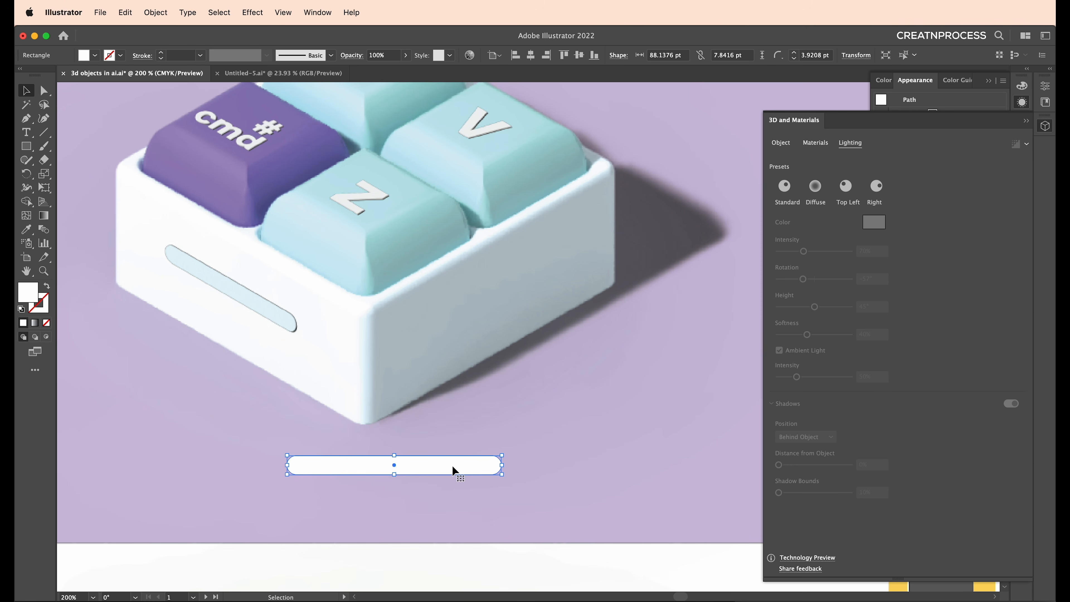
key("i")
left_click(278, 308)
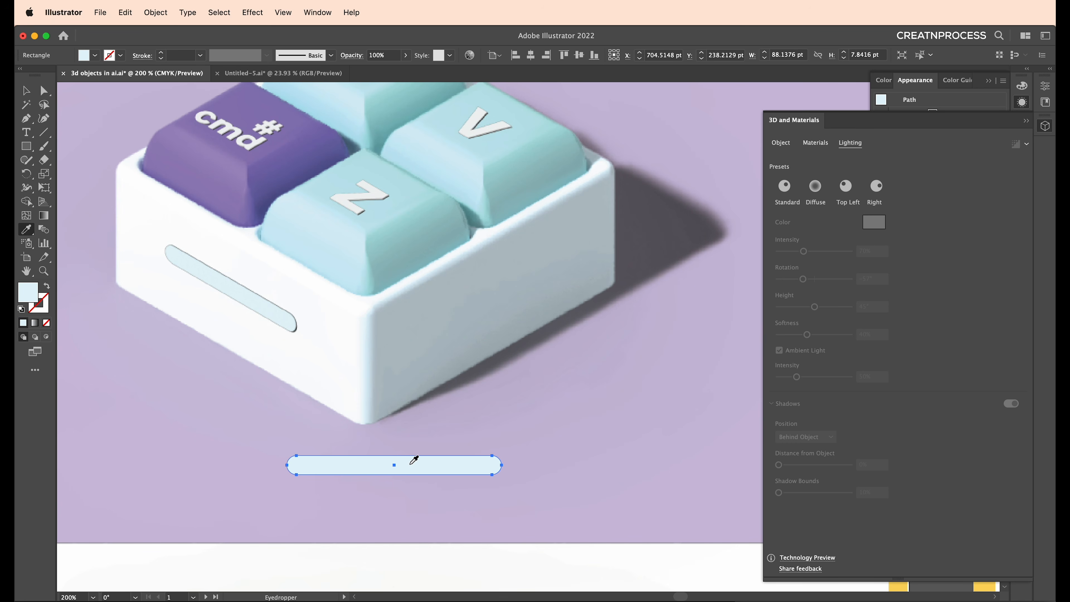
- Extrude the light blue bar to a depth of 2 pt with the Isometric Left rotation preset
left_click(781, 144)
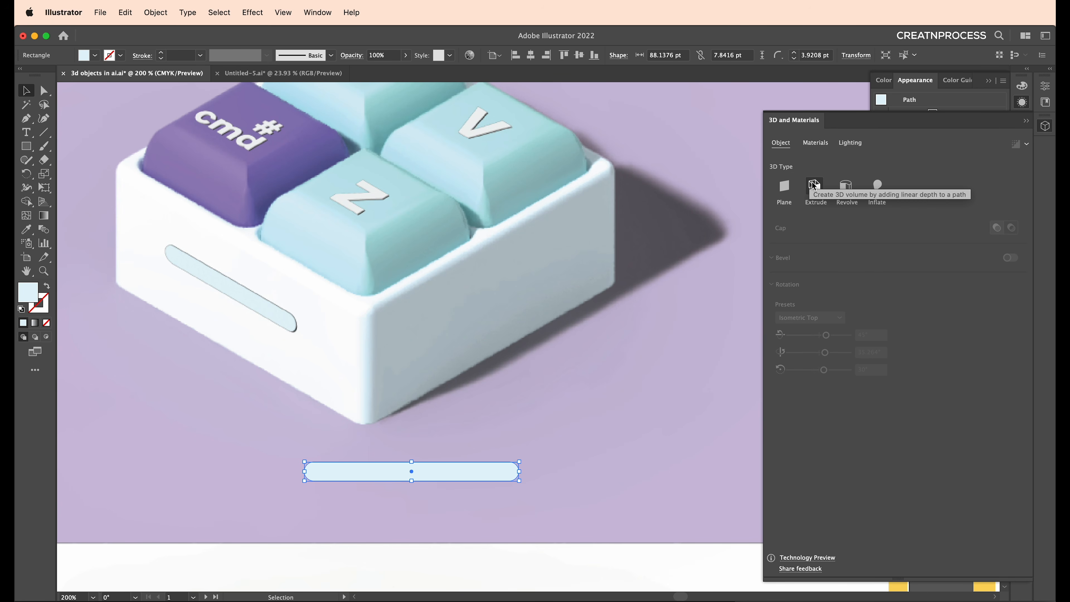
left_click(815, 188)
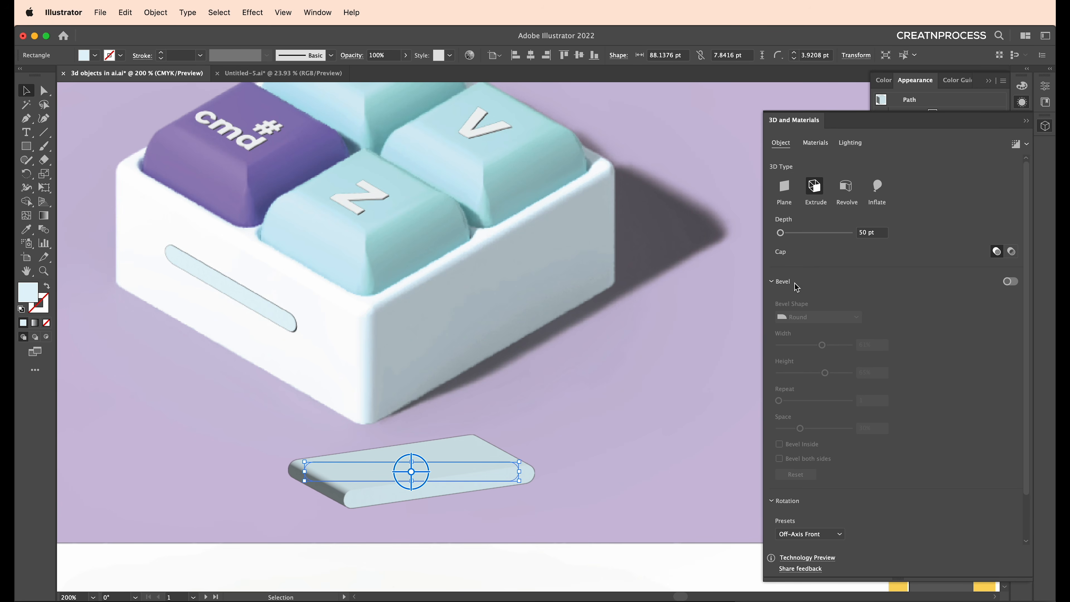
scroll(837, 411, "down", 3)
left_click(838, 483)
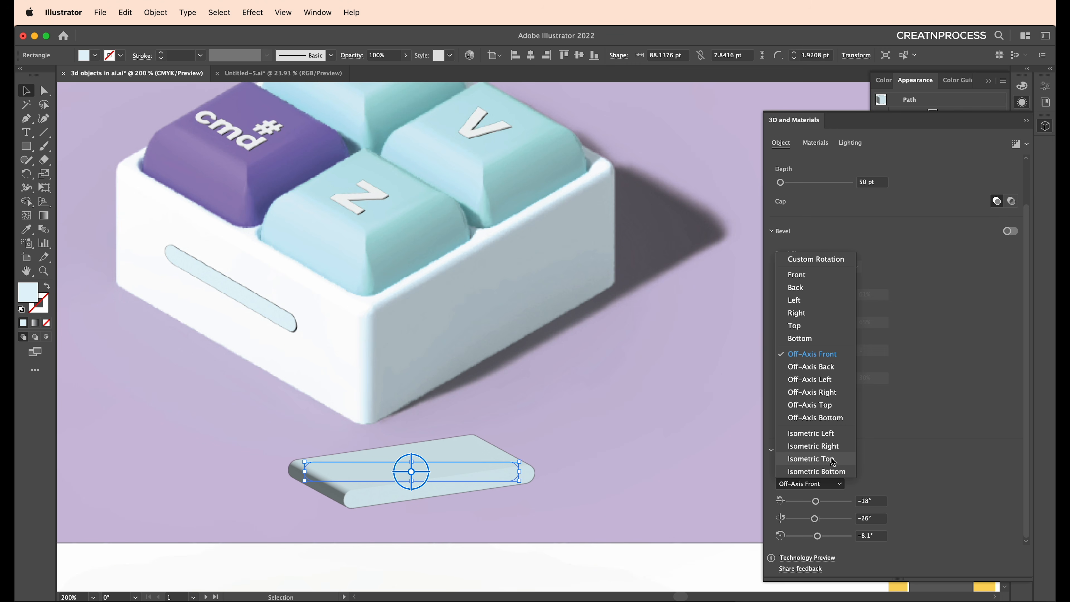
left_click(824, 434)
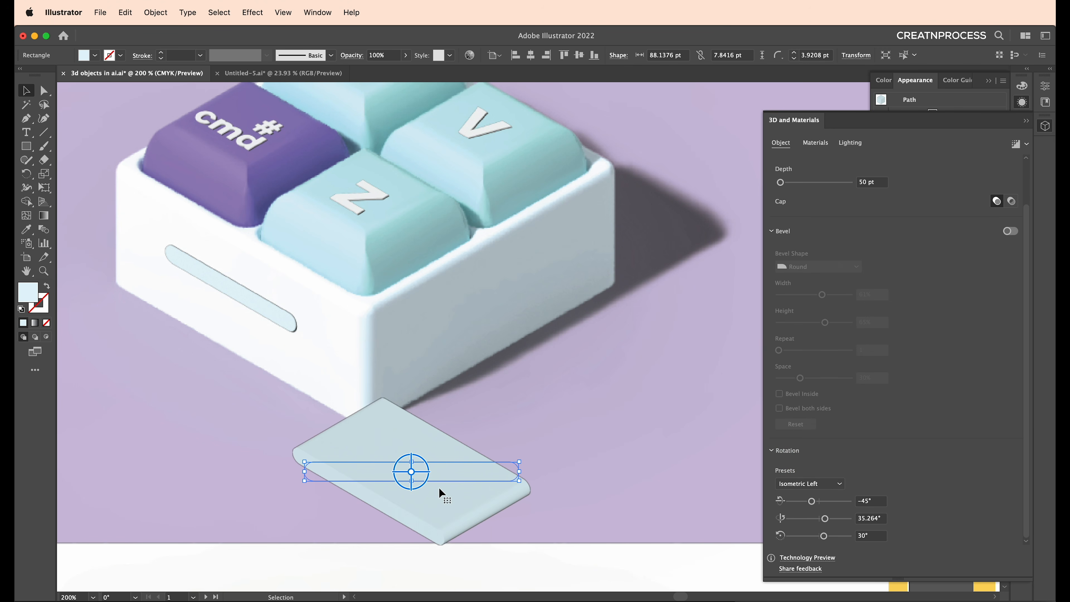
double_click(867, 182)
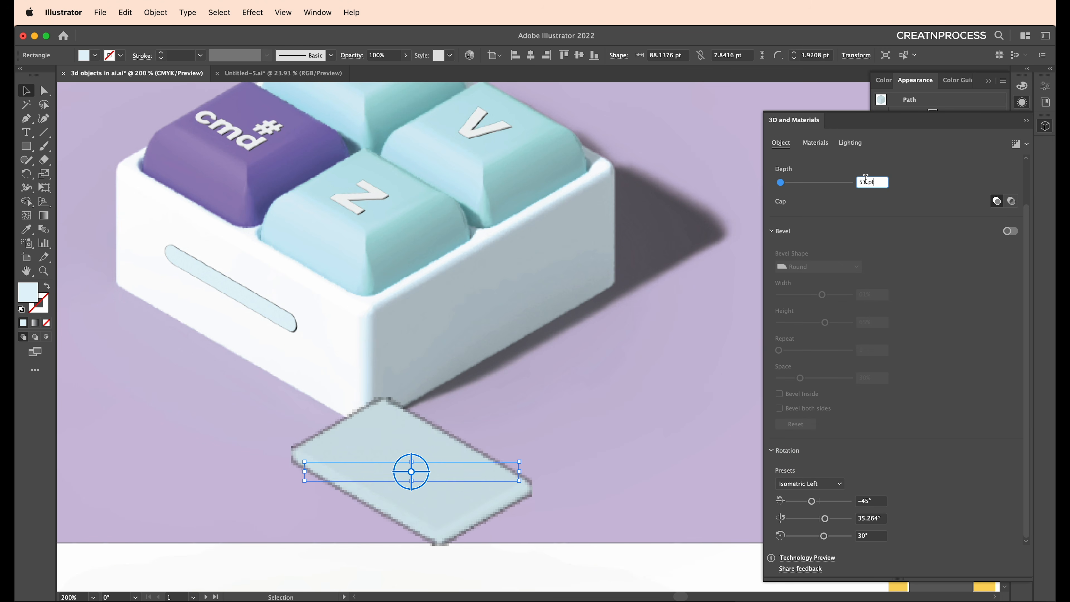
type("2")
key("Return")
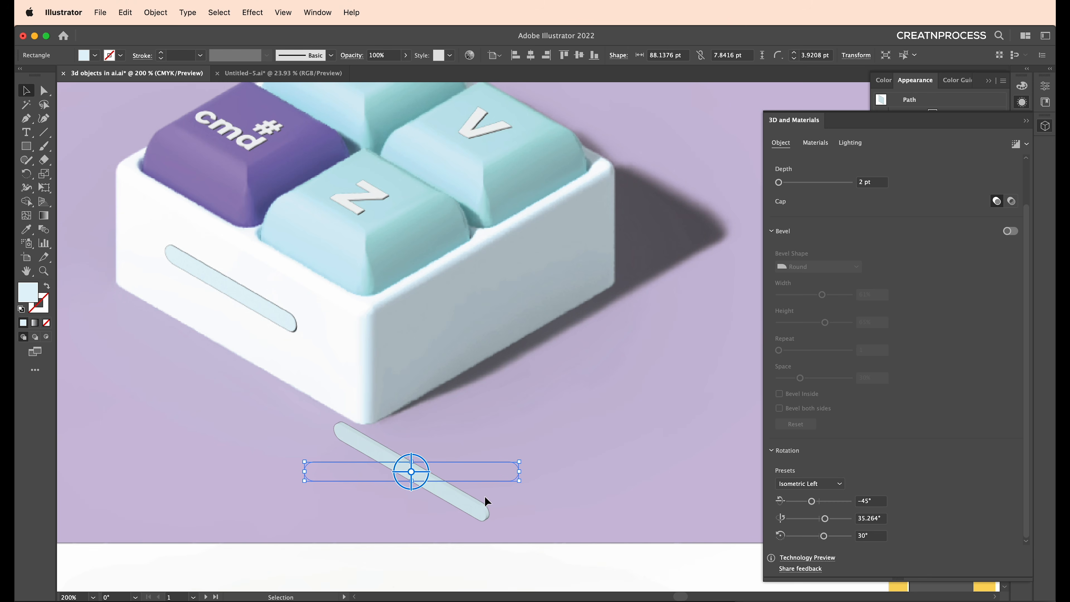
- Enable shadows for the bar and set its light rotation to -78°
left_click(851, 143)
left_click(1011, 404)
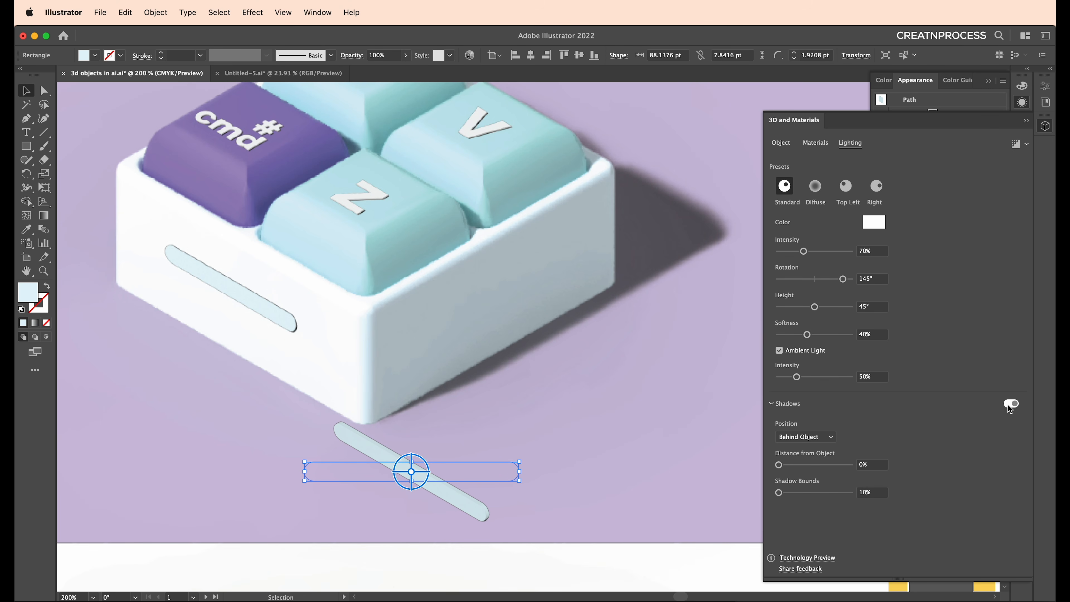
left_click_drag(843, 279, 800, 279)
- Place the bar on the white keyboard base's front side and set its light softness to 86% and rotation to 180°
scroll(504, 475, "down", 4)
left_click_drag(594, 472, 282, 404)
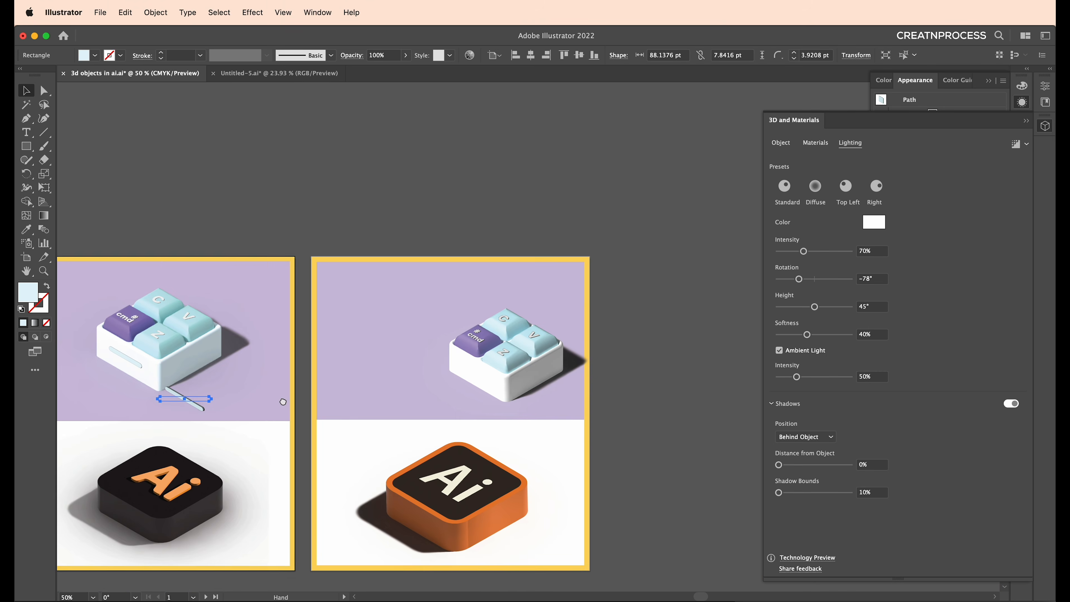
scroll(237, 377, "up", 2)
left_click_drag(154, 441, 468, 383)
scroll(474, 383, "up", 3)
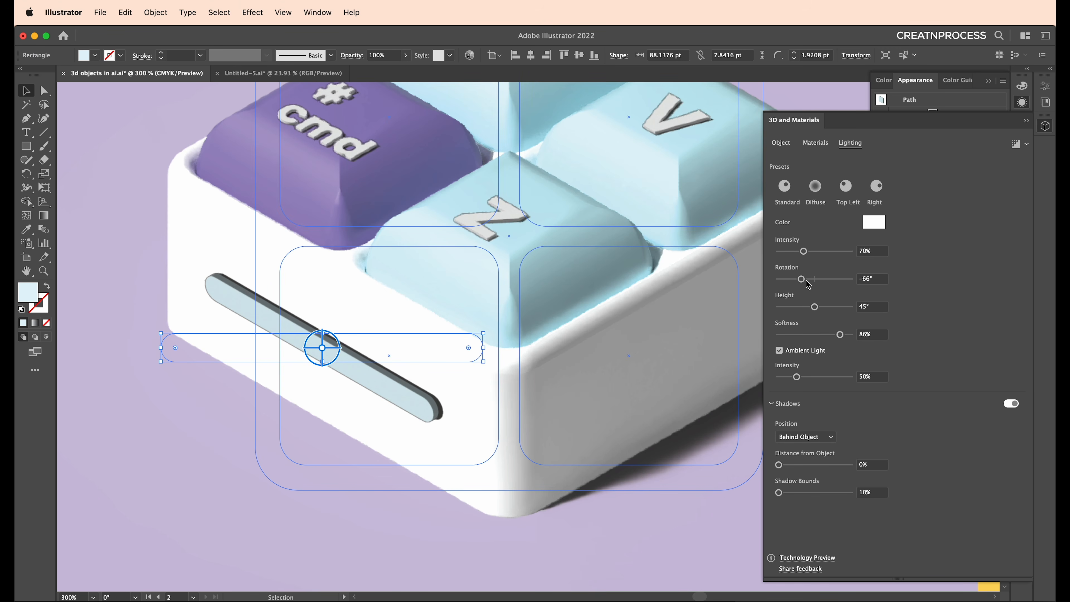
left_click_drag(806, 281, 857, 287)
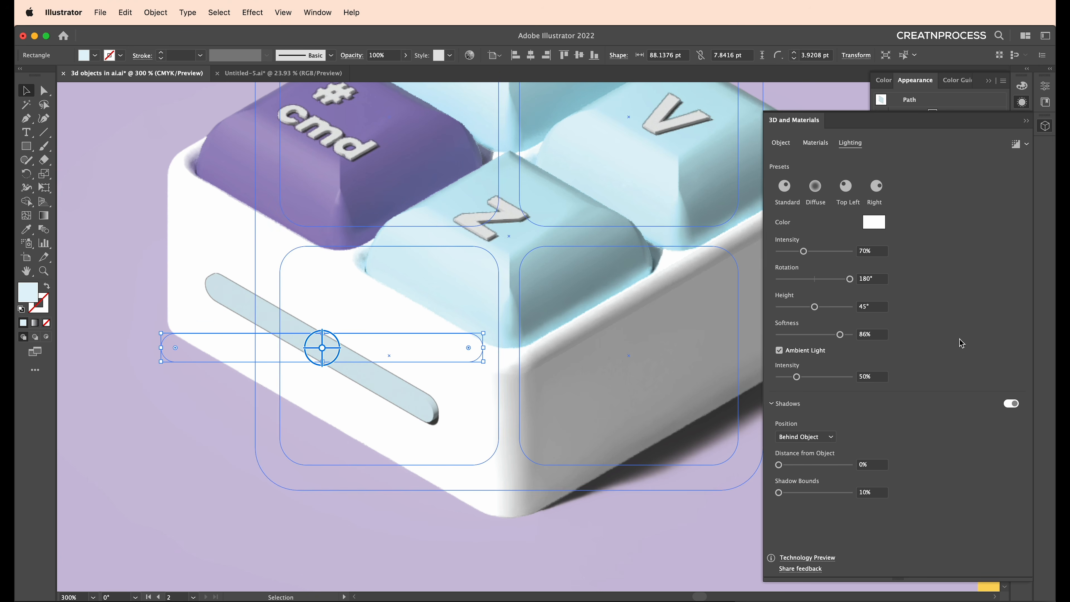
- Select all parts of the keyboard icon and move them together to the centre of the purple panel
scroll(509, 485, "down", 3)
left_click(468, 530)
scroll(466, 531, "down", 3)
scroll(462, 529, "down", 5)
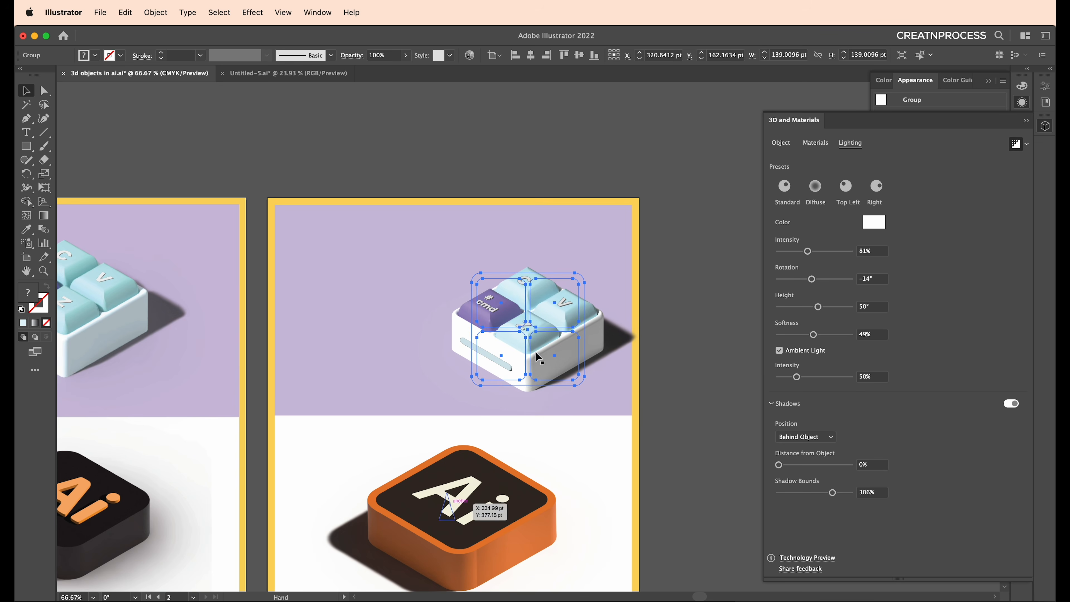
left_click(650, 399)
left_click_drag(506, 323, 461, 313)
scroll(466, 320, "up", 2)
left_click_drag(198, 342, 284, 351)
scroll(397, 391, "down", 1)
left_click_drag(371, 387, 342, 432)
left_click(477, 412)
left_click_drag(492, 430, 437, 405)
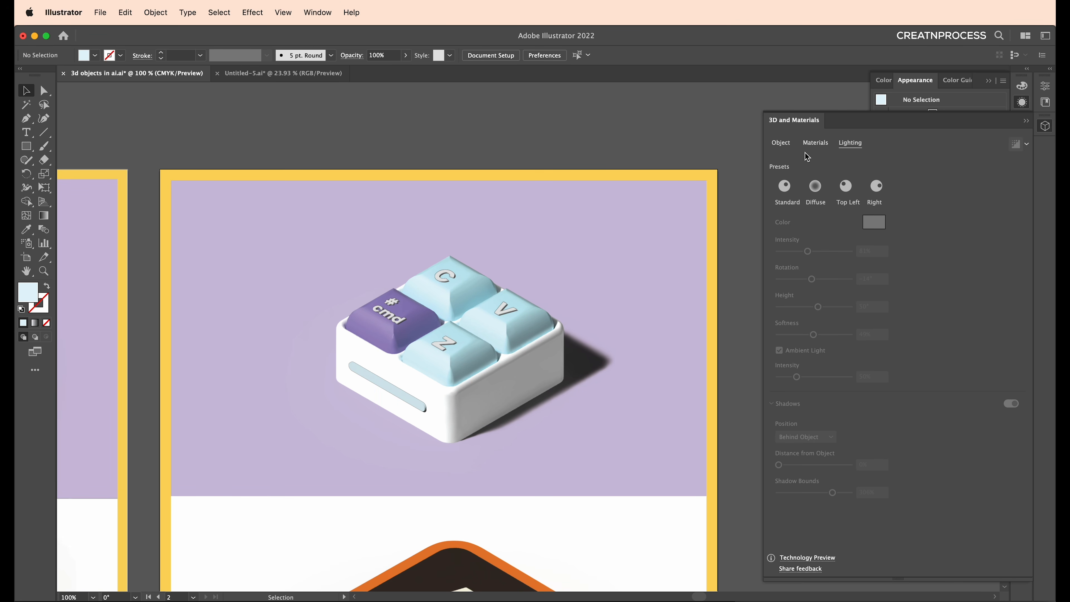
- Look through the Adobe Substance materials and compare the finished keyboard and Ai icons with their references
left_click(779, 144)
left_click(817, 144)
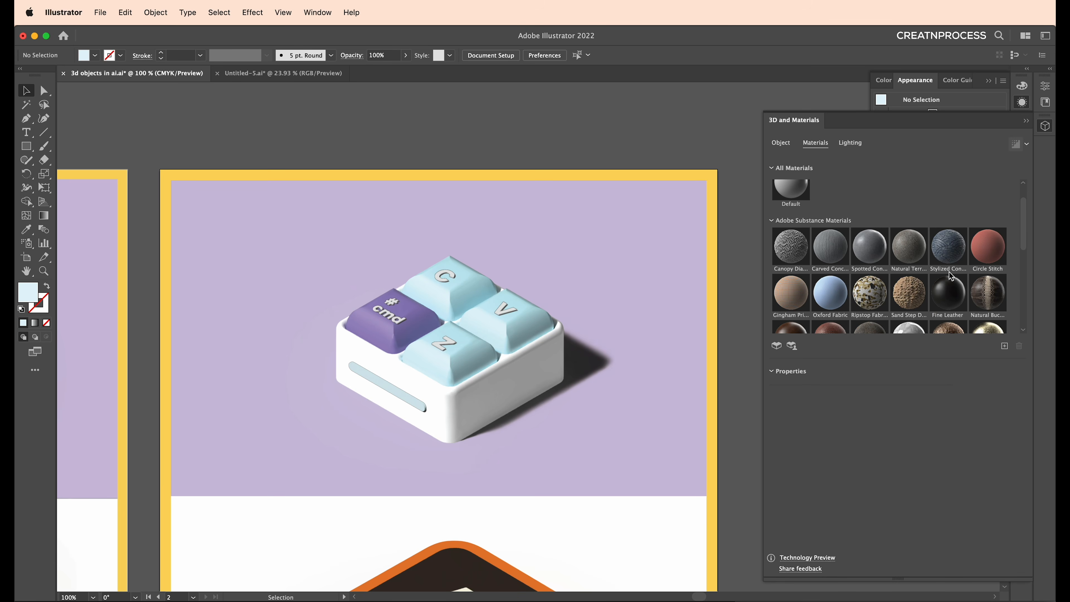
key("super+minus")
key("super+minus")
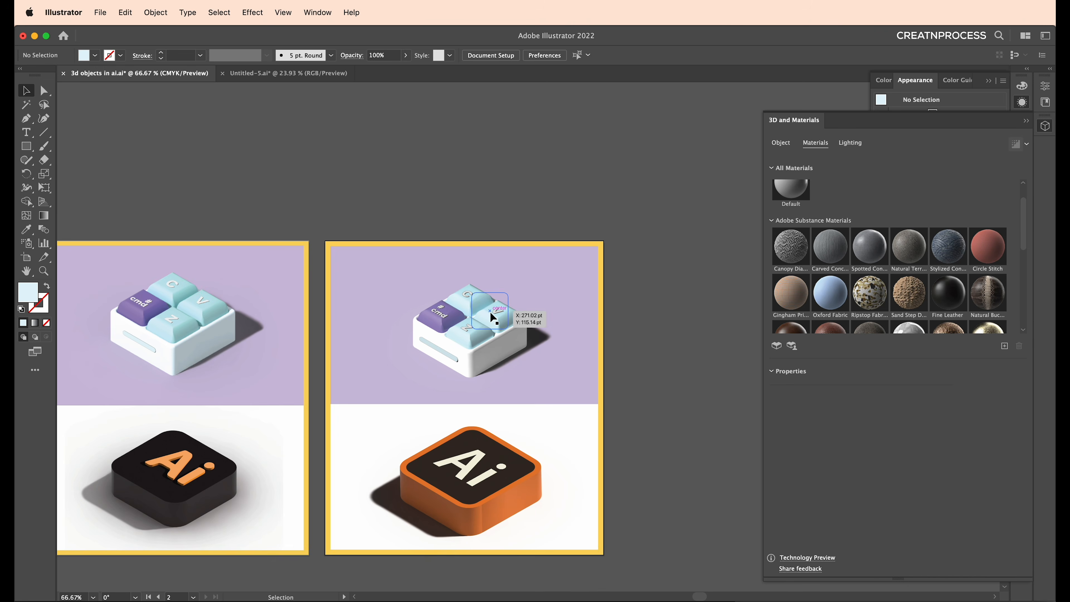
scroll(371, 342, "left", 3)
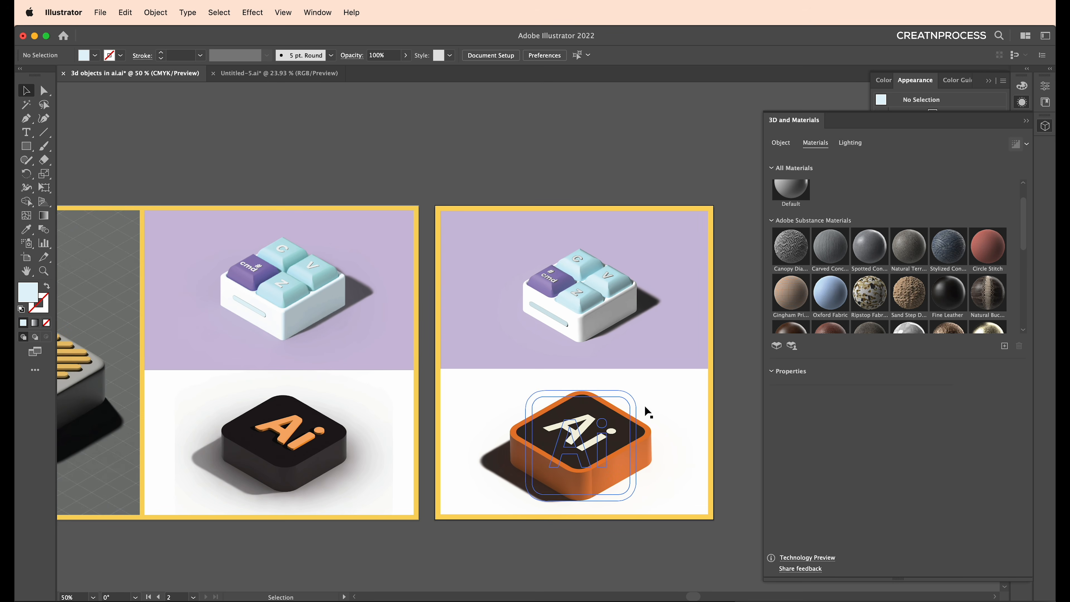
scroll(444, 410, "down", 1)
left_click_drag(417, 389, 499, 440)
scroll(455, 345, "up", 3)
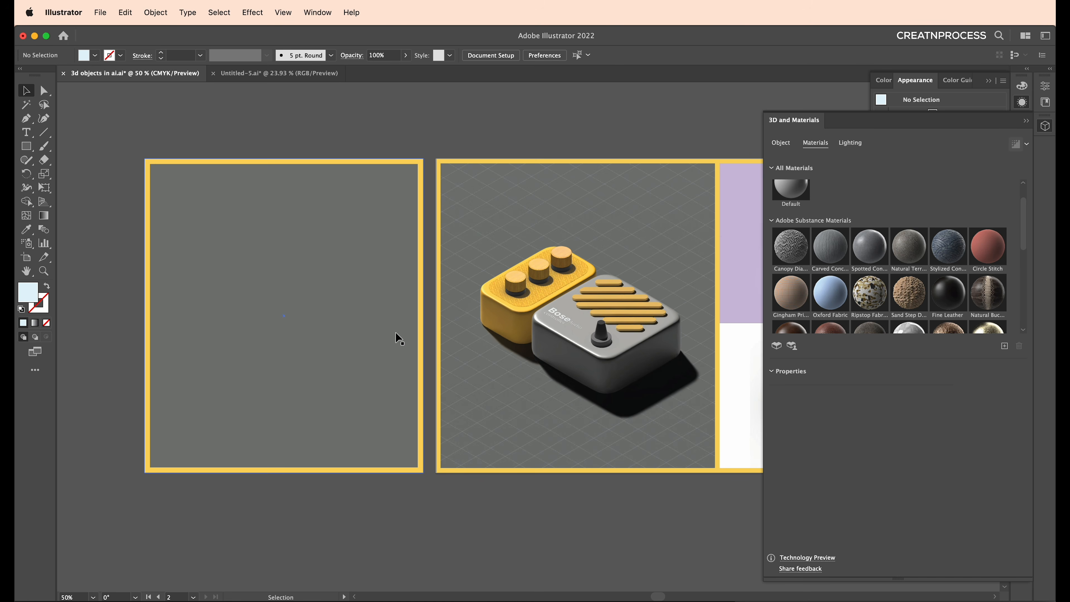
- Draw a square about 157 pt wide on the empty grey artboard and fill it with grey B5B3B1 sampled from the silver reference pedal
left_click(26, 147)
left_click_drag(246, 304, 342, 400)
key("i")
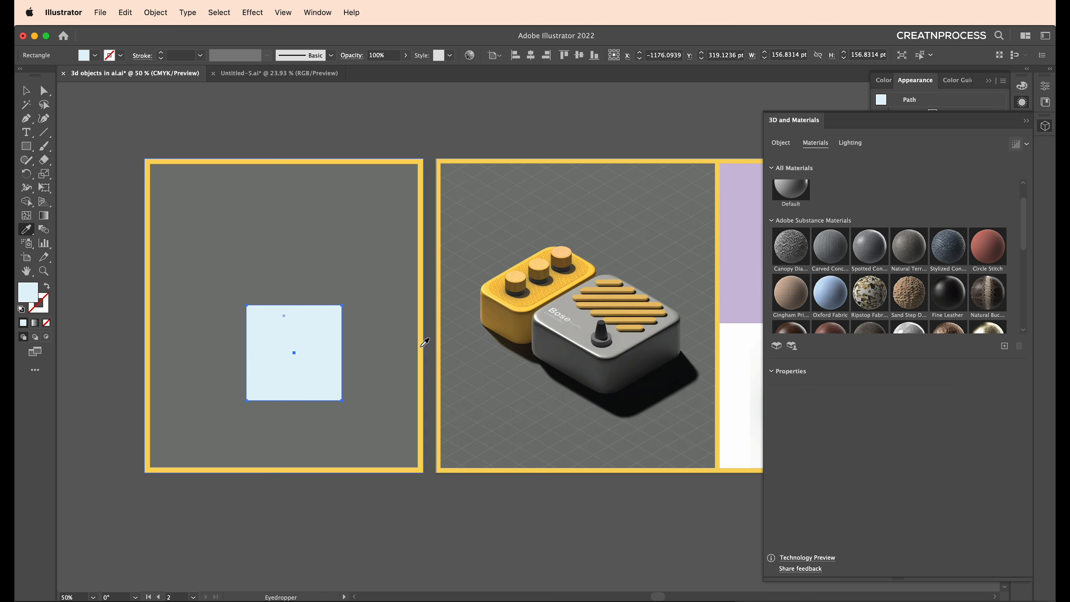
left_click(632, 337)
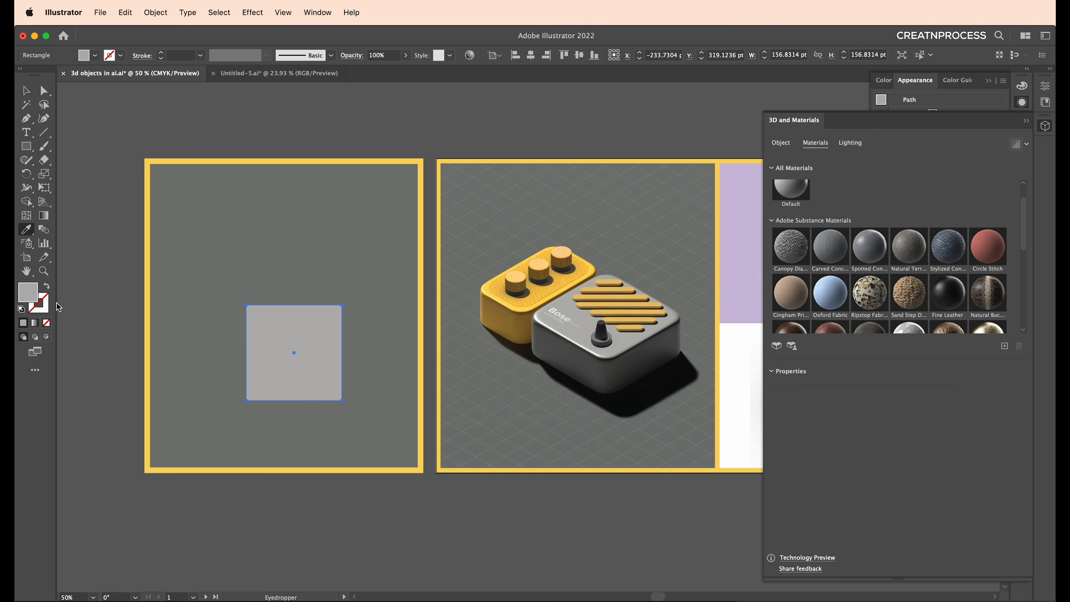
double_click(28, 293)
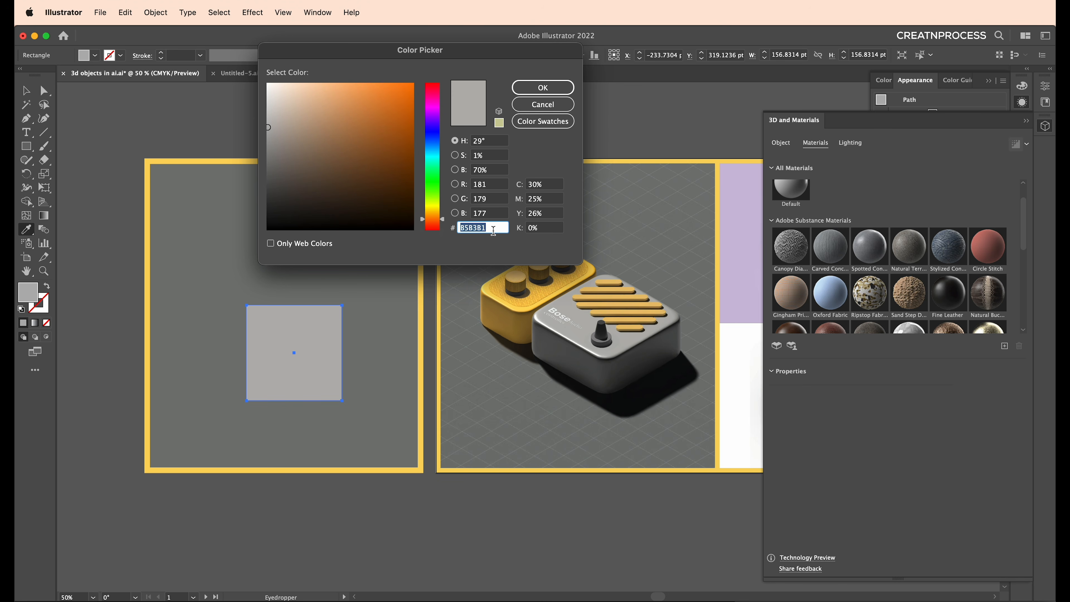
left_click(543, 89)
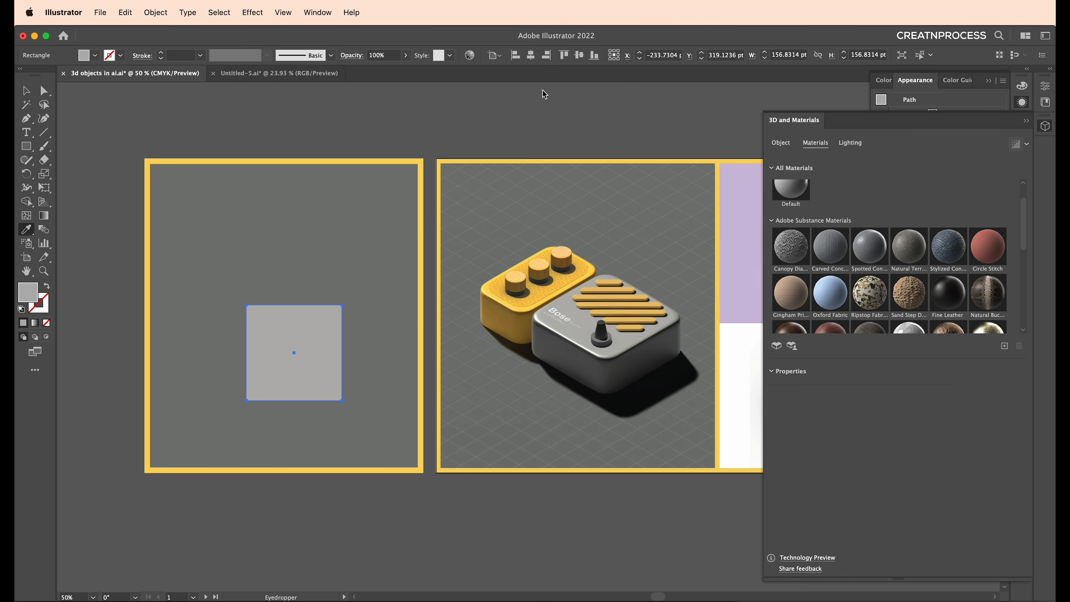
- Create a second grey rectangle beside the square, about 73 pt wide and equally tall
left_click(26, 90)
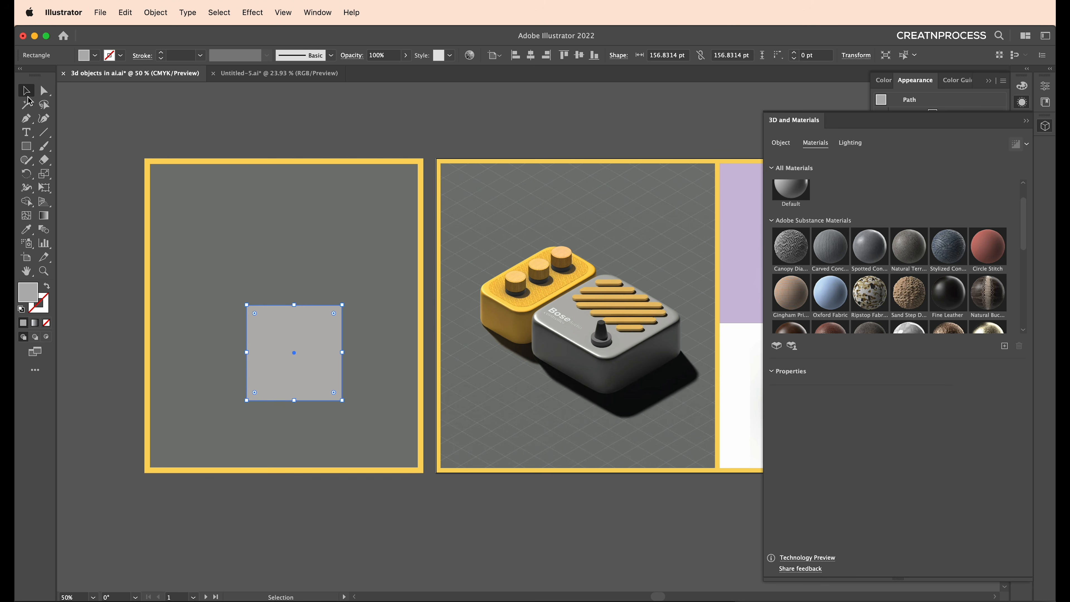
left_click_drag(286, 340, 240, 349)
left_click(329, 349)
left_click(271, 350)
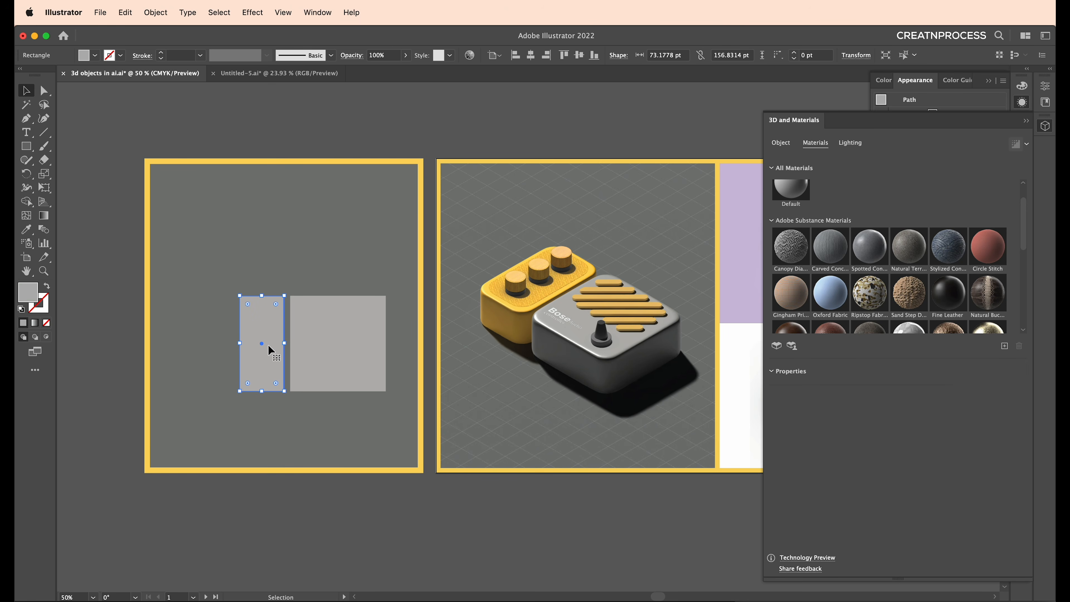
- Fill the narrow rectangle with yellow FFD358 sampled from the yellow reference pedal
key("i")
left_click(492, 283)
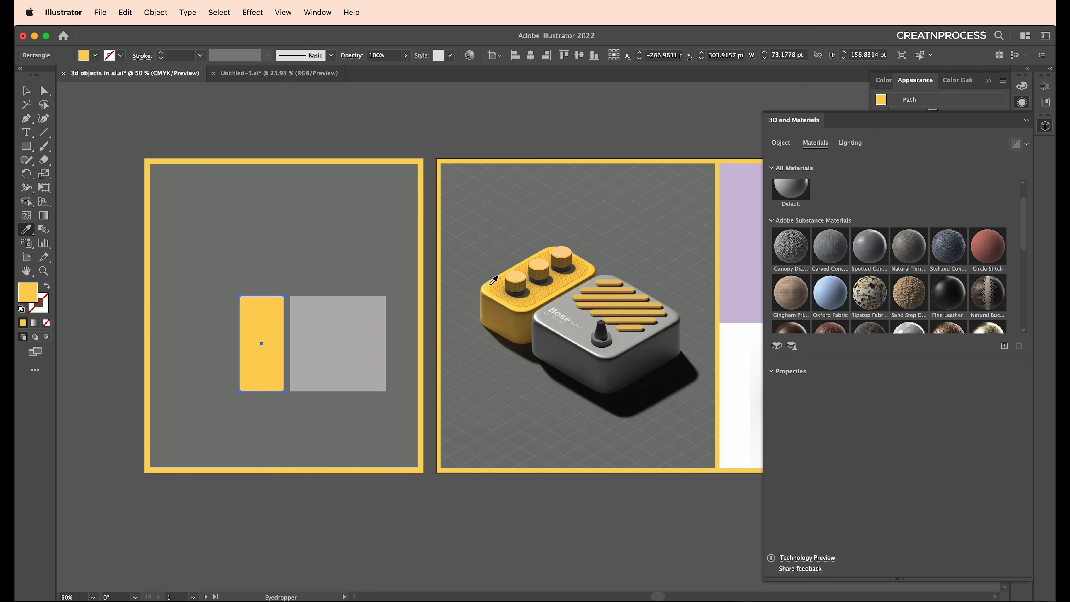
double_click(26, 295)
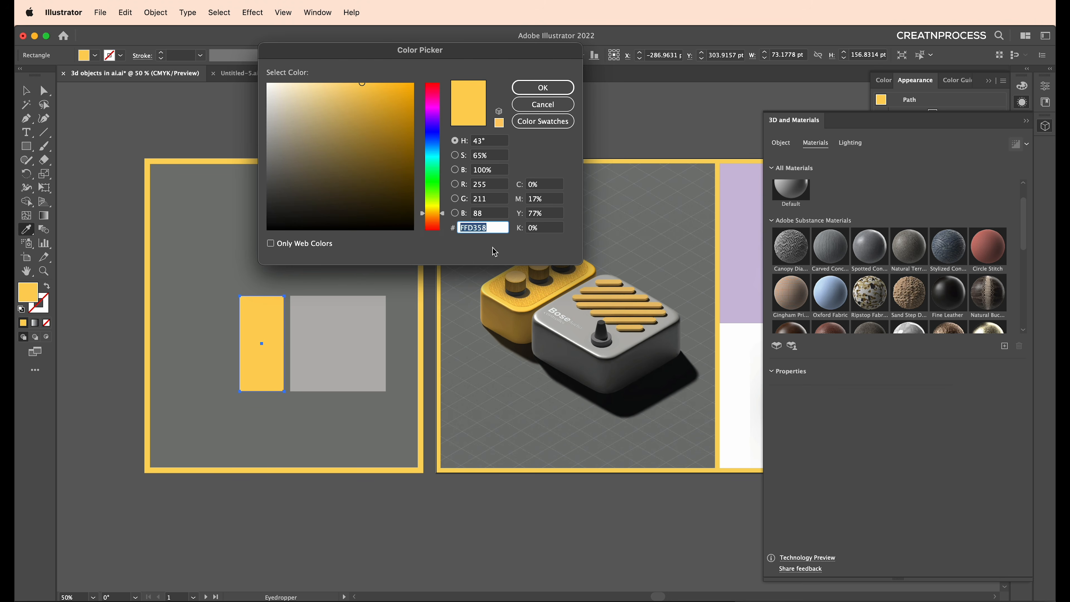
left_click(541, 104)
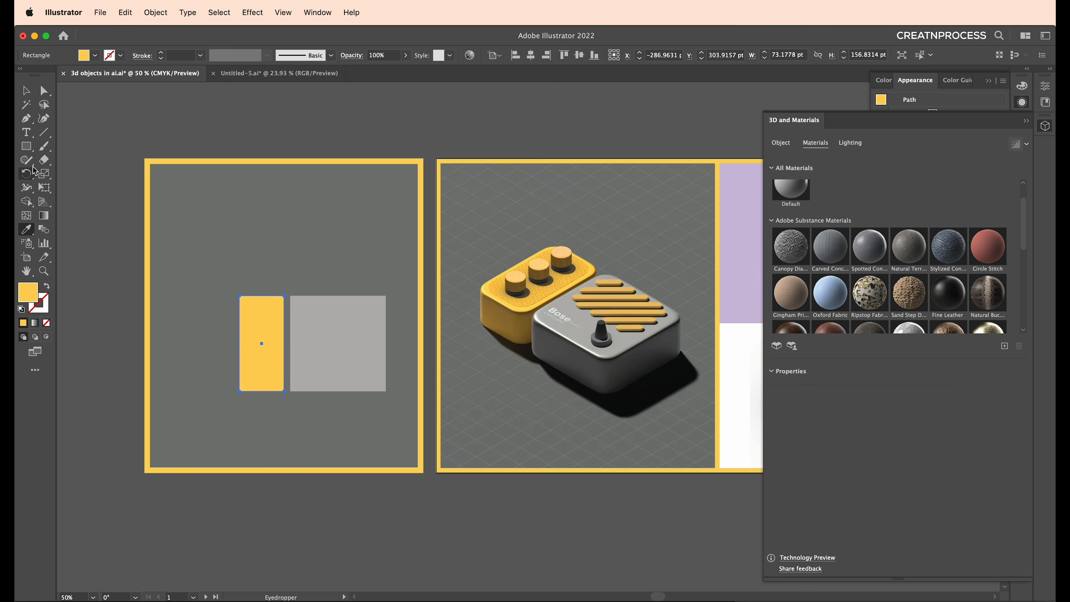
left_click(26, 91)
scroll(316, 331, "up", 2)
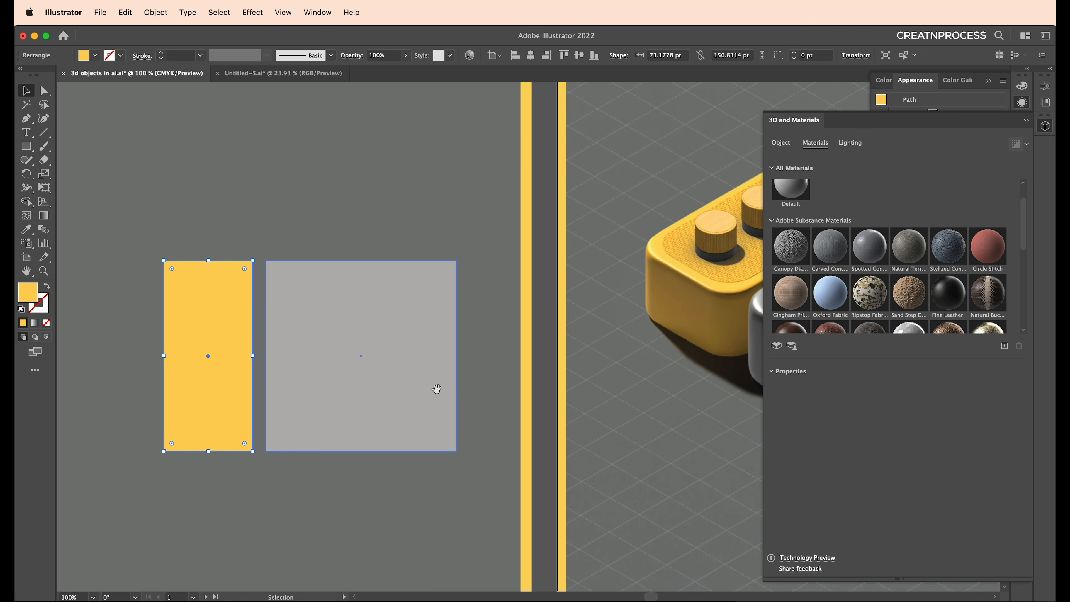
- Select the yellow and grey rectangles and slightly round all their corners
left_click_drag(436, 388, 286, 413)
scroll(287, 413, "down", 1)
left_click(270, 346)
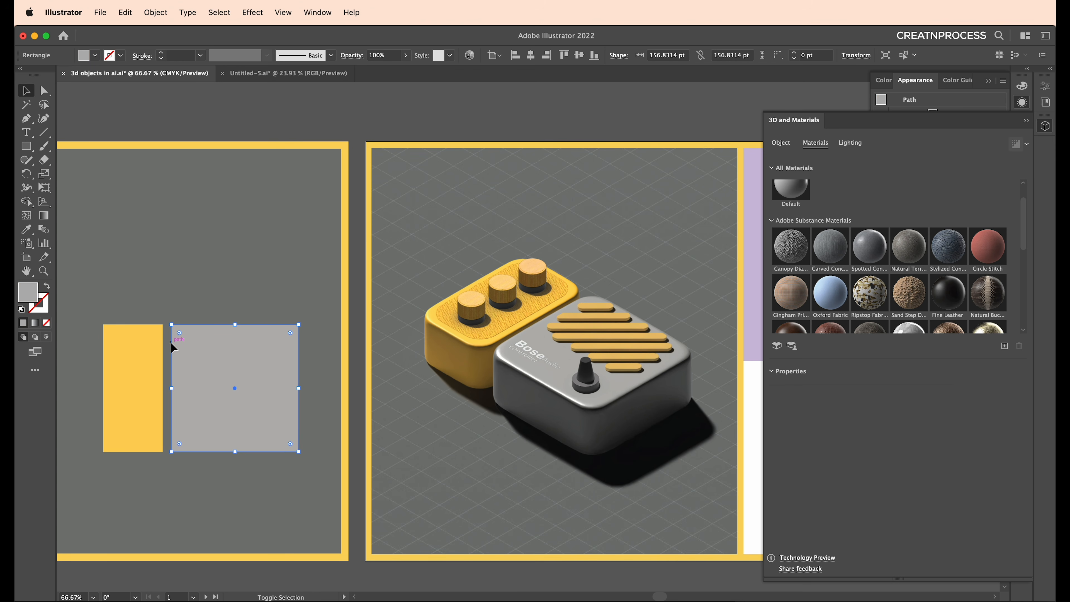
left_click(159, 341, "shift")
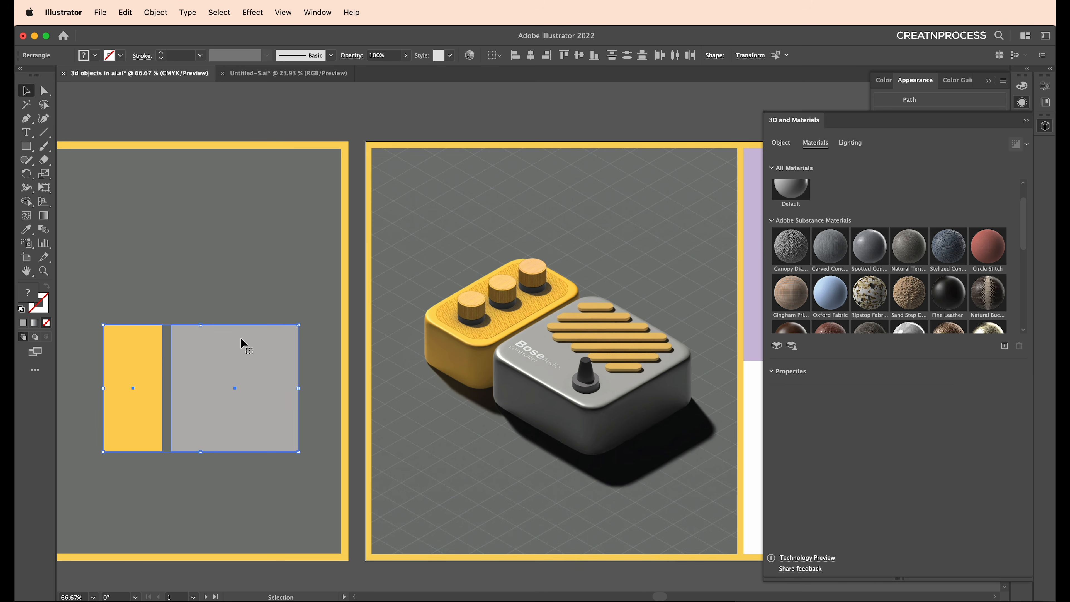
scroll(242, 338, "up", 1)
left_click(44, 90)
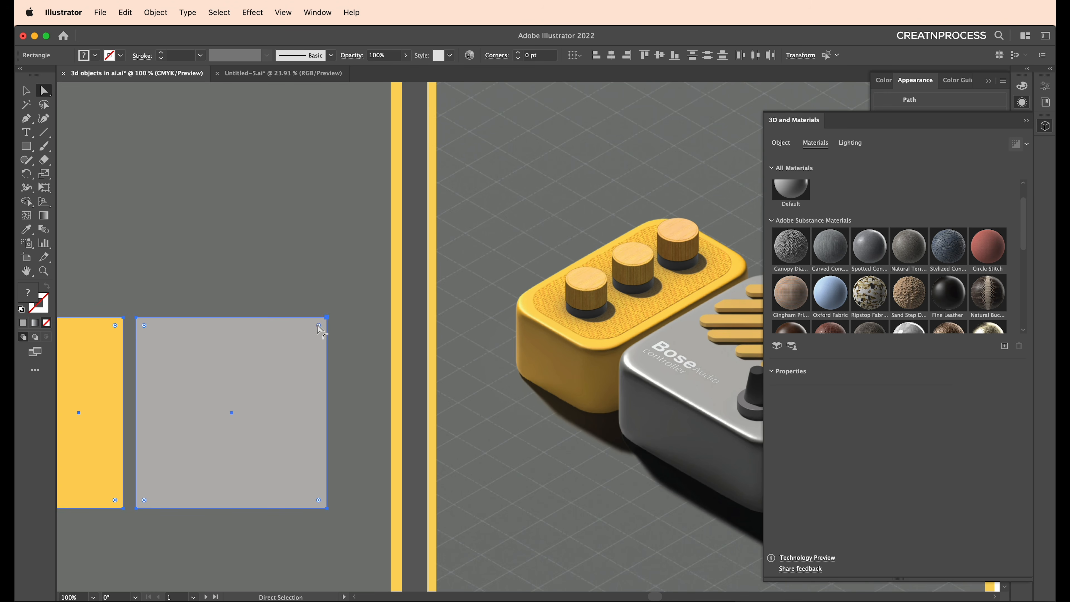
left_click_drag(318, 327, 322, 335)
left_click_drag(383, 352, 278, 333)
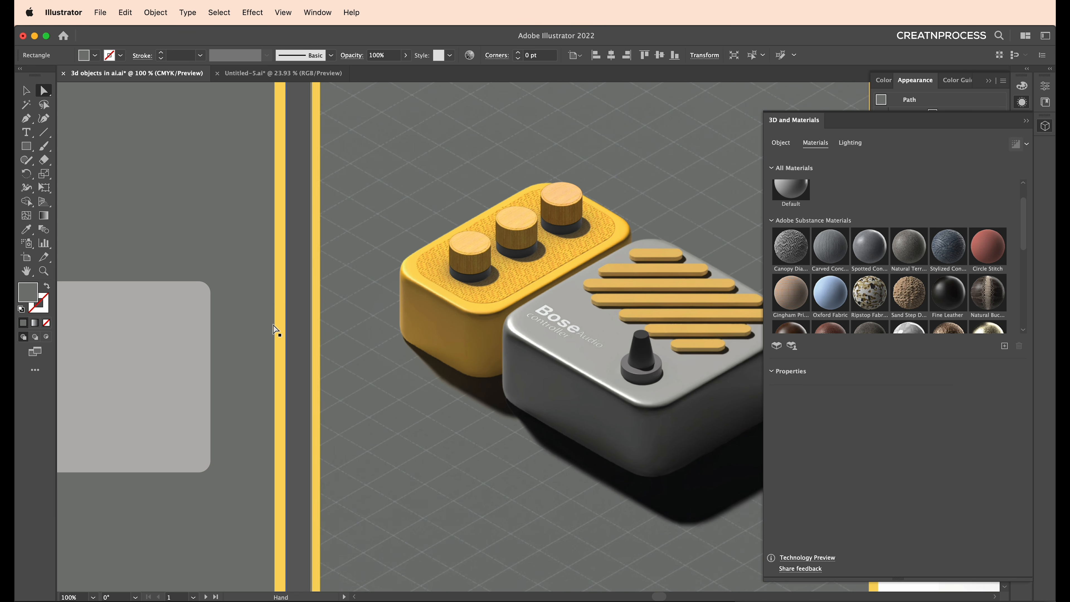
- Draw a short 45° line about 12 pt wide and tall in the grey square's upper-left corner and give it a yellow stroke
scroll(278, 349, "down", 1)
scroll(276, 368, "left", 5)
key("backslash")
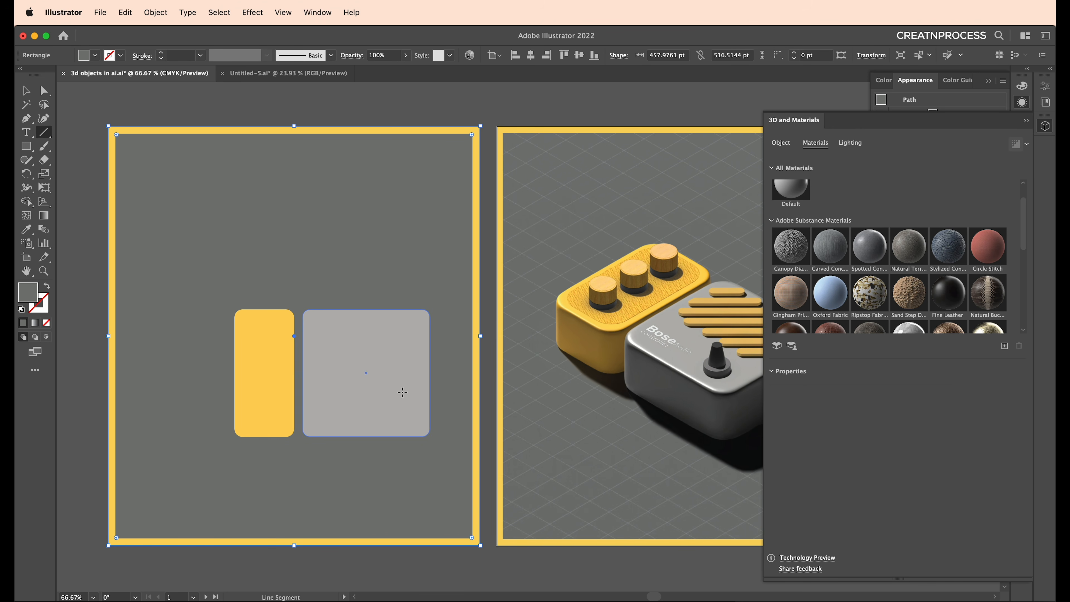
left_click_drag(320, 317, 310, 326)
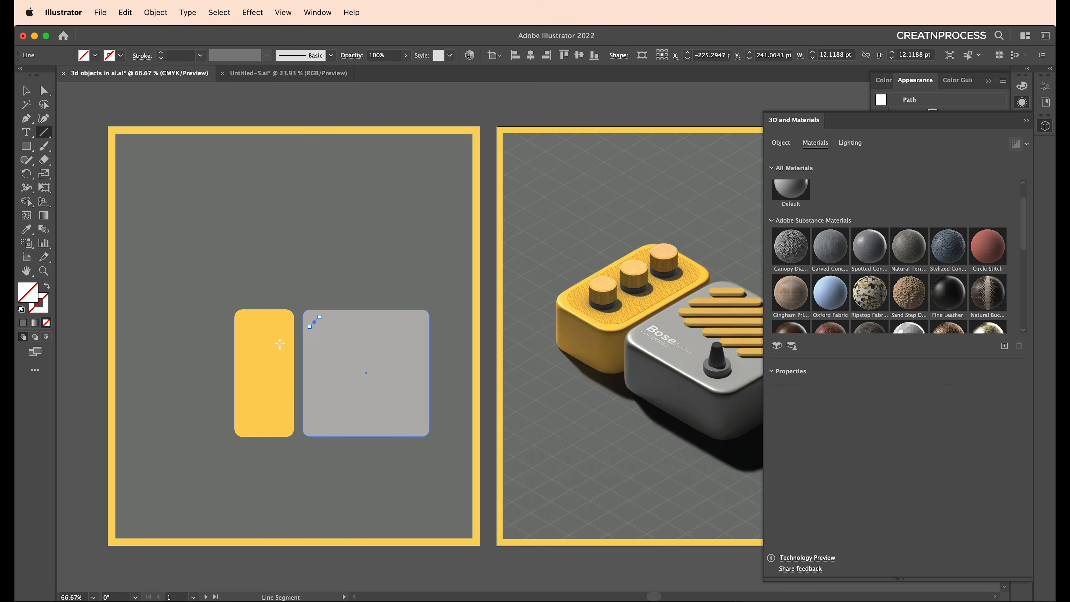
double_click(49, 297)
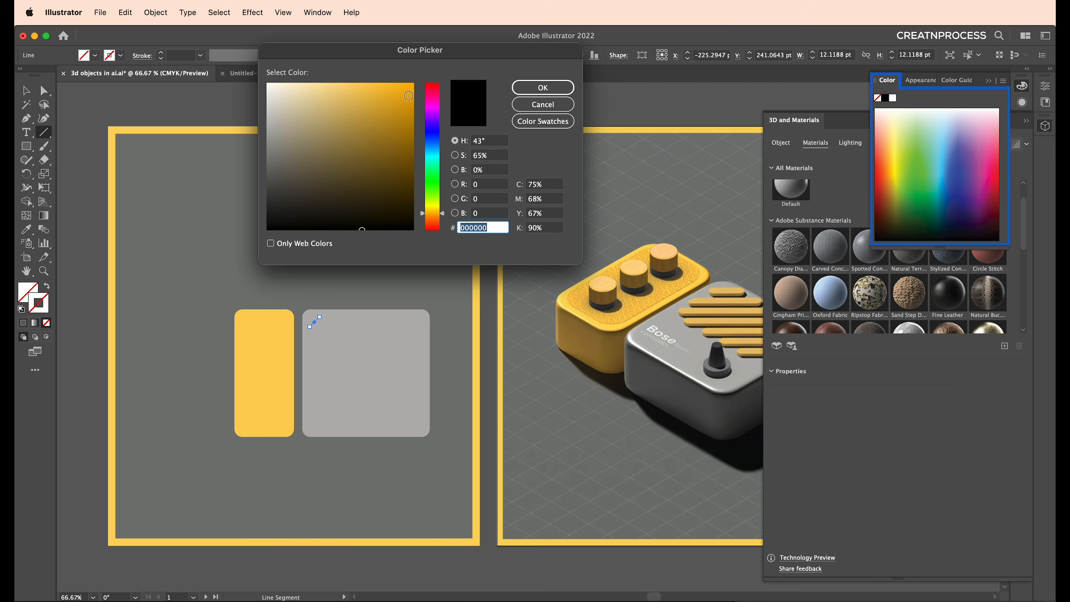
left_click_drag(391, 103, 429, 73)
left_click(532, 87)
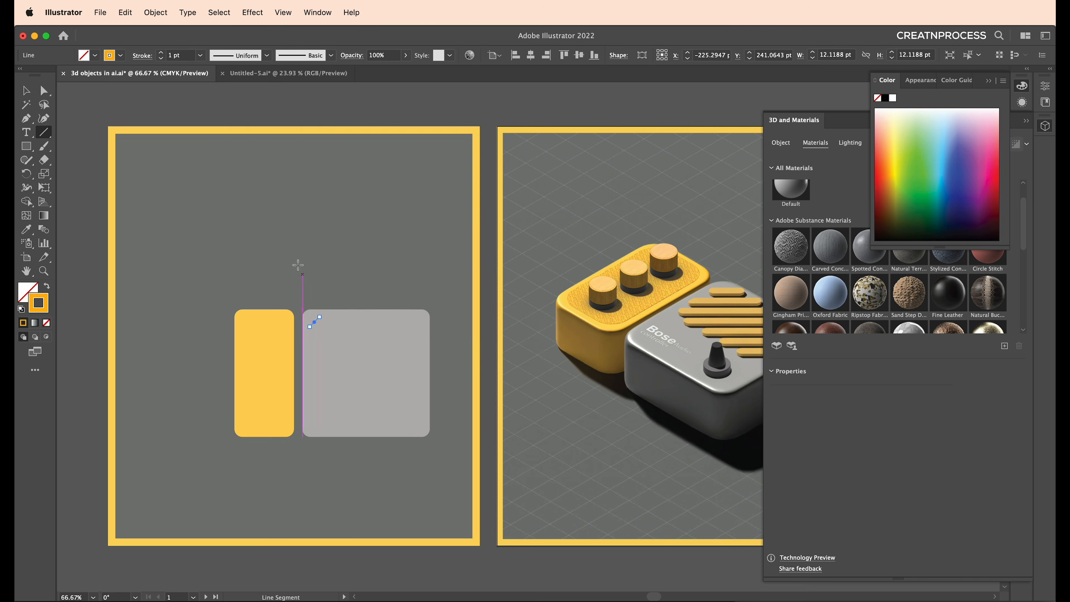
- Set the short diagonal line's stroke weight to 7 pt and give it round caps
left_click(173, 55)
key("Up")
key("Up")
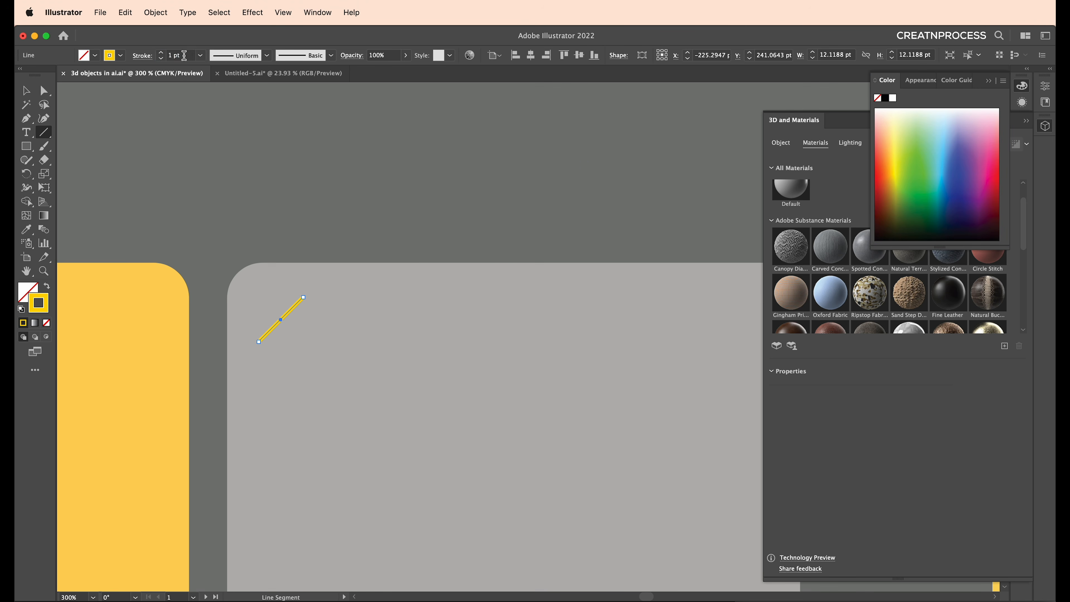
left_click(177, 55)
key("Up")
key("Up")
key("Up")
key("Up")
key("Up")
key("Up")
key("Up")
key("Down")
left_click(142, 59)
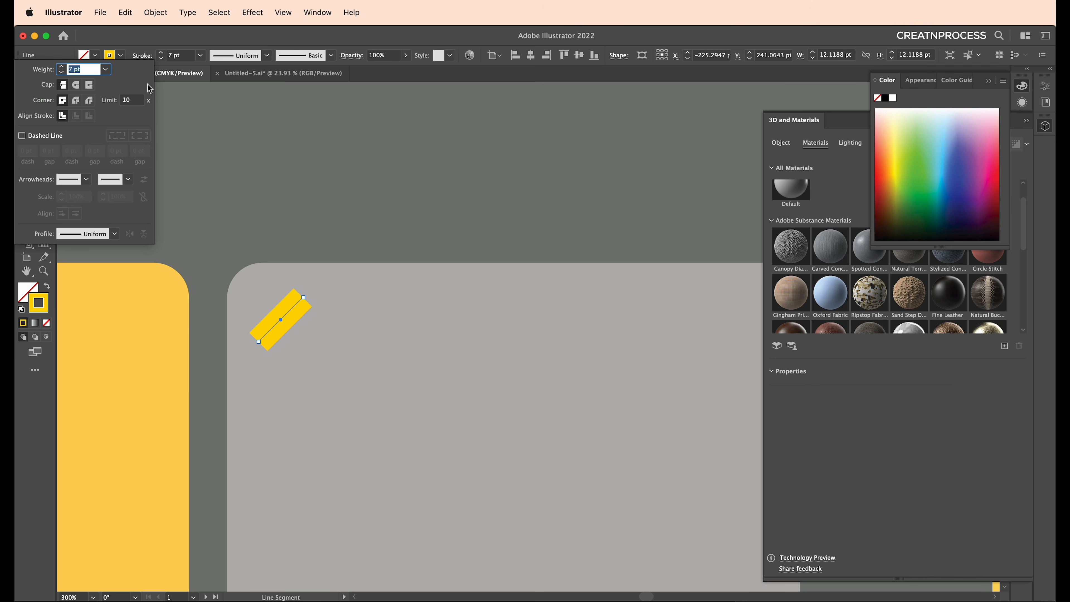
left_click(76, 85)
left_click(143, 52)
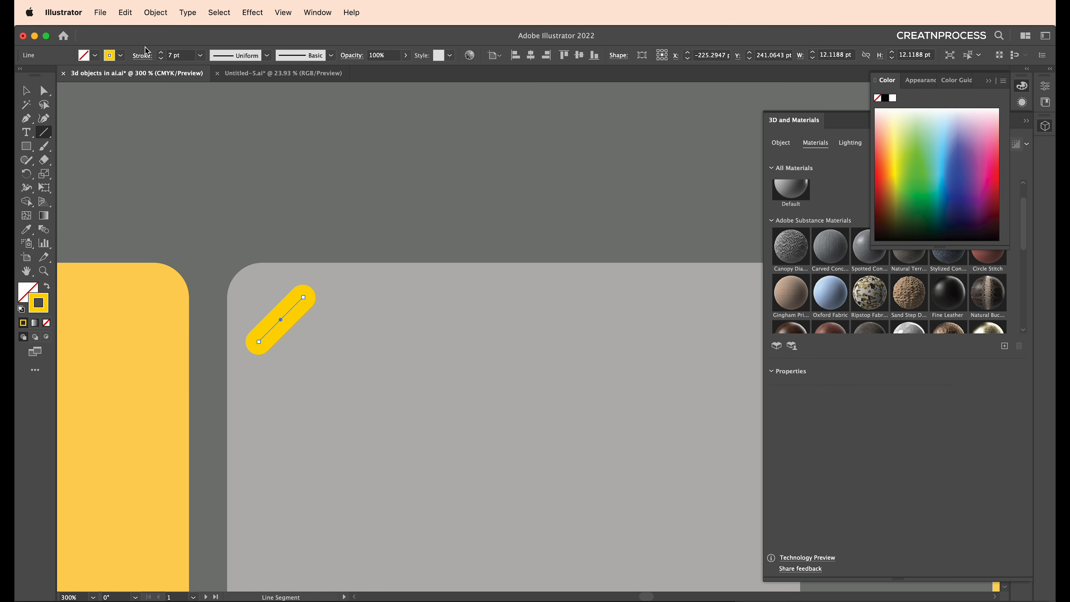
- Move the short diagonal line about 9 pt right and 3.6 pt down, farther inside the grey square
scroll(337, 279, "down", 4)
left_click_drag(403, 353, 285, 377)
scroll(219, 348, "up", 4)
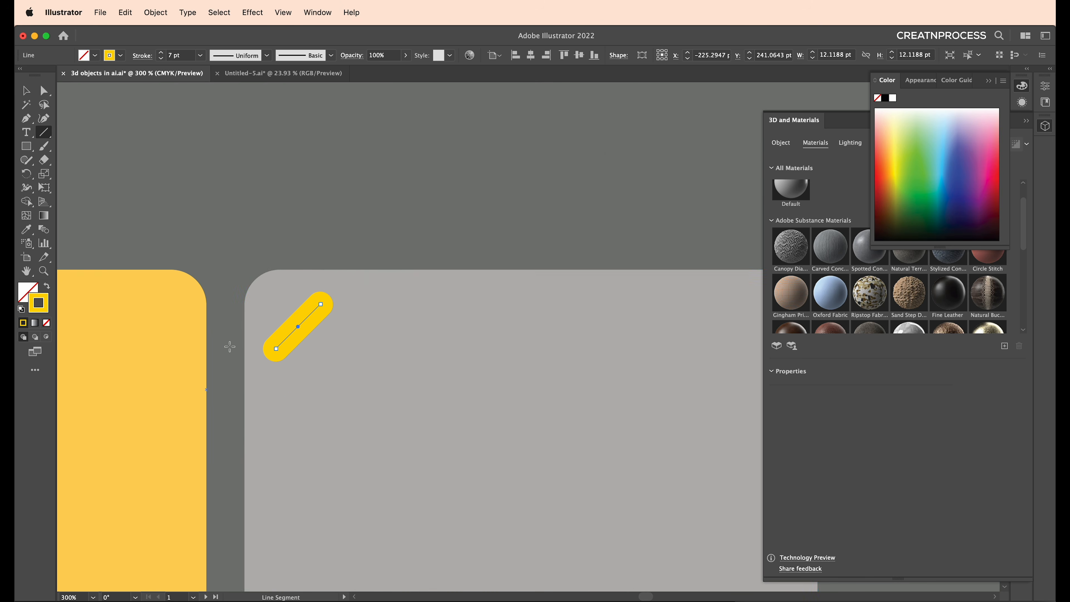
key("v")
left_click_drag(308, 324, 337, 331)
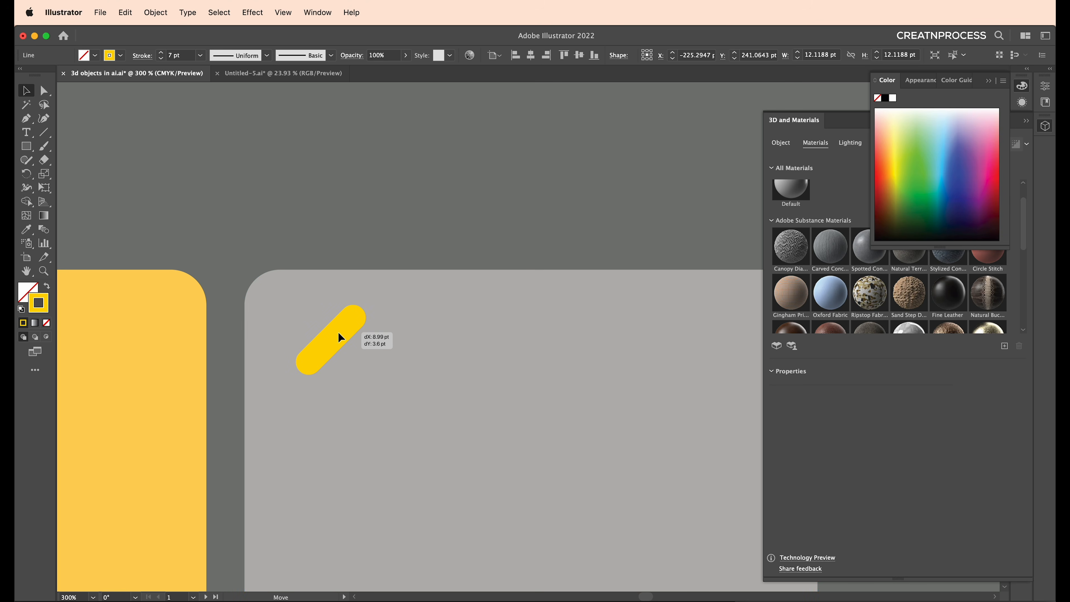
scroll(337, 332, "down", 4)
scroll(336, 333, "up", 3)
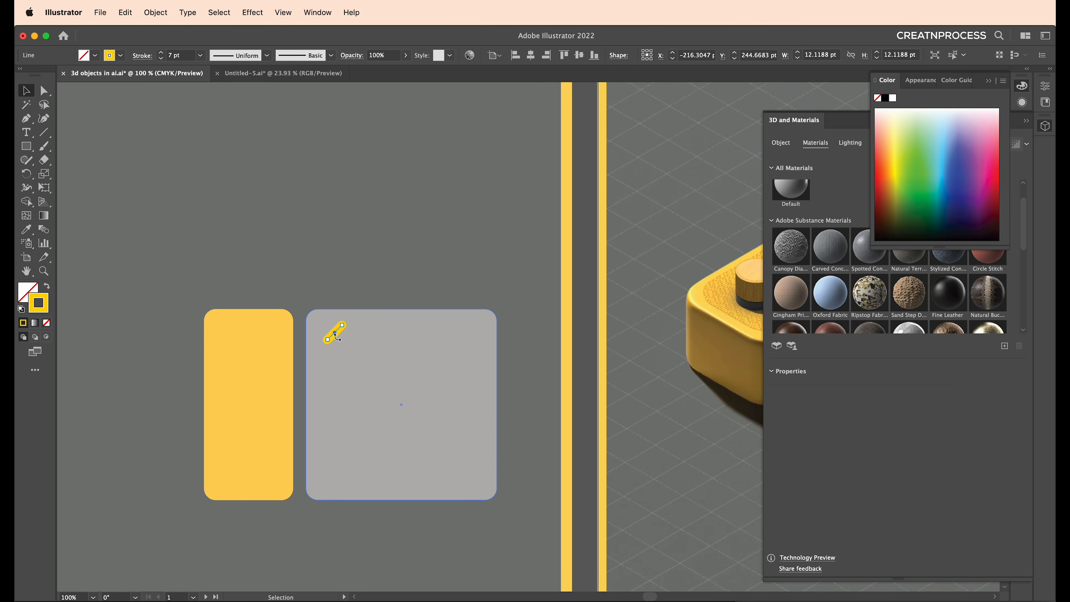
- Duplicate the short line into two parallel, progressively longer diagonal stripes and space them evenly toward the square's centre
left_click_drag(337, 328, 409, 324)
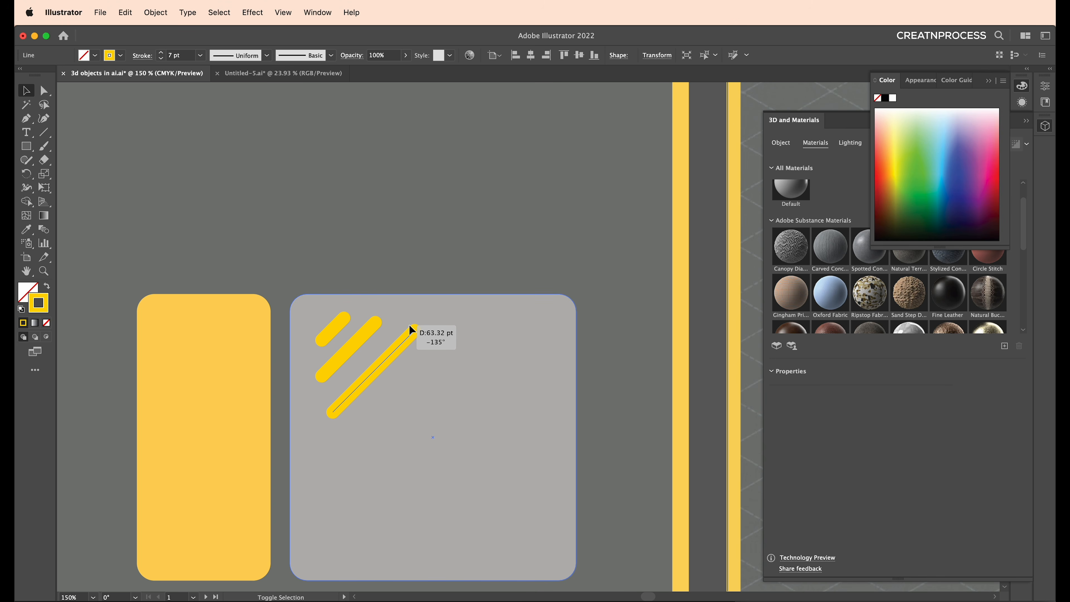
left_click_drag(363, 346, 363, 348)
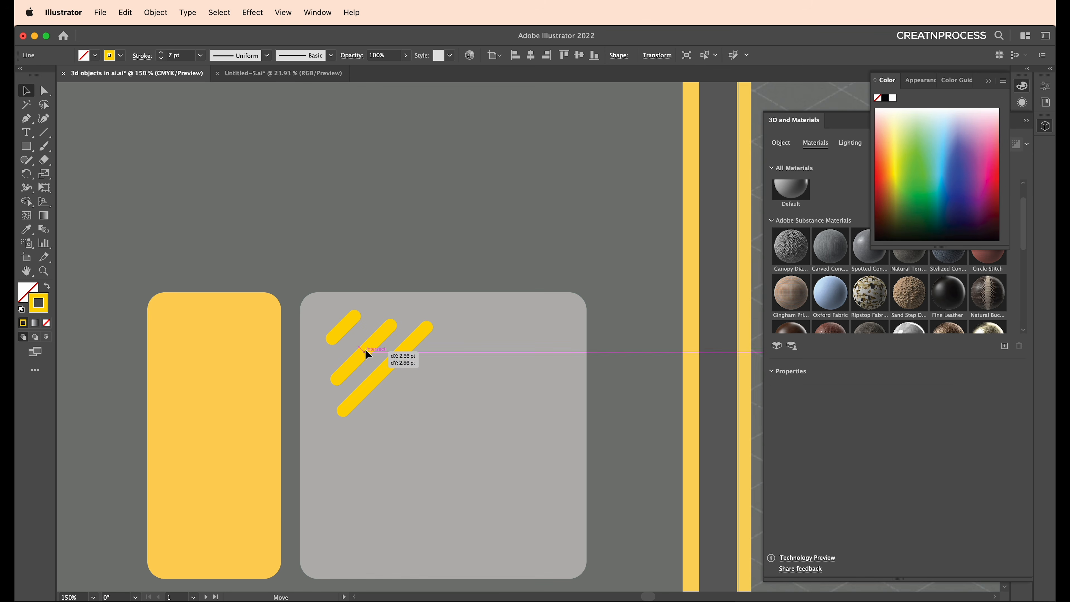
left_click_drag(399, 355, 428, 384)
left_click_drag(456, 353, 477, 327)
scroll(435, 405, "down", 3)
scroll(426, 408, "up", 4)
left_click(355, 399)
- Add five more parallel stripe copies across the grey square's upper half, shortening the last two toward the right edge
left_click_drag(350, 404, 397, 426)
left_click(395, 432)
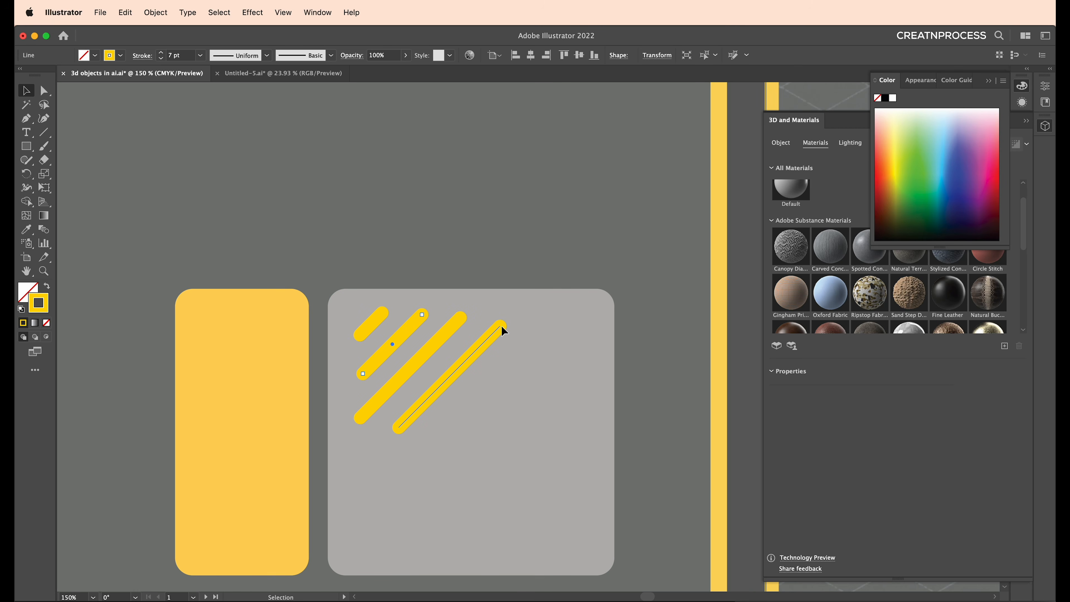
left_click_drag(502, 325, 509, 317)
left_click_drag(460, 373, 504, 373)
left_click_drag(509, 361, 548, 362)
left_click_drag(592, 316, 587, 321)
left_click_drag(505, 405, 527, 429)
left_click_drag(553, 403, 574, 430)
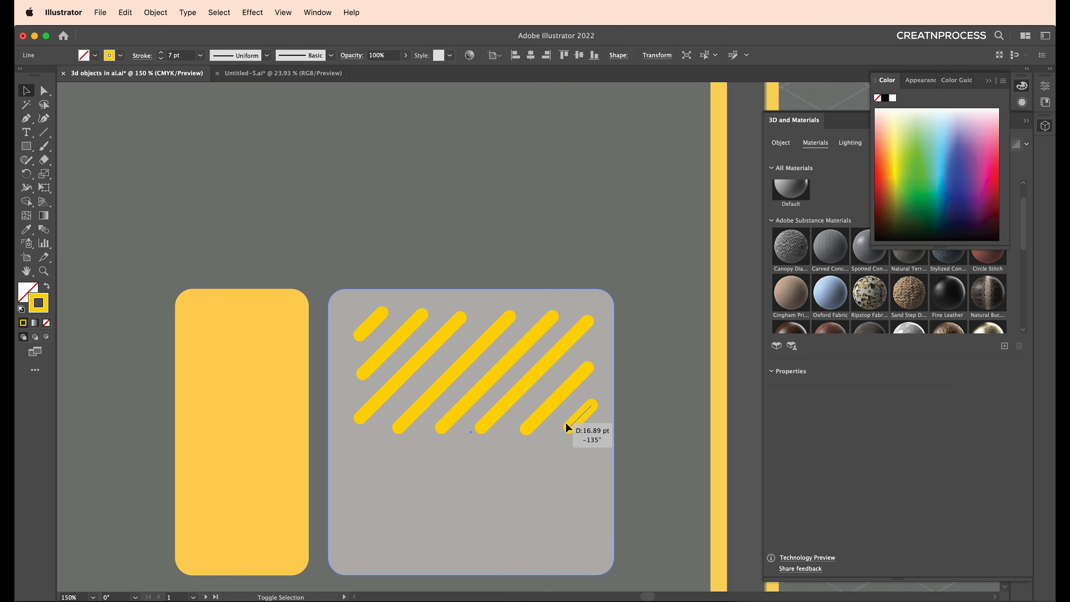
left_click(612, 430)
- Bring up the available shape drawing tools for adding to the striped grey square
scroll(645, 438, "down", 1)
left_click_drag(645, 437, 401, 383)
left_click_drag(349, 413, 380, 360)
scroll(360, 424, "up", 1)
left_click(31, 148)
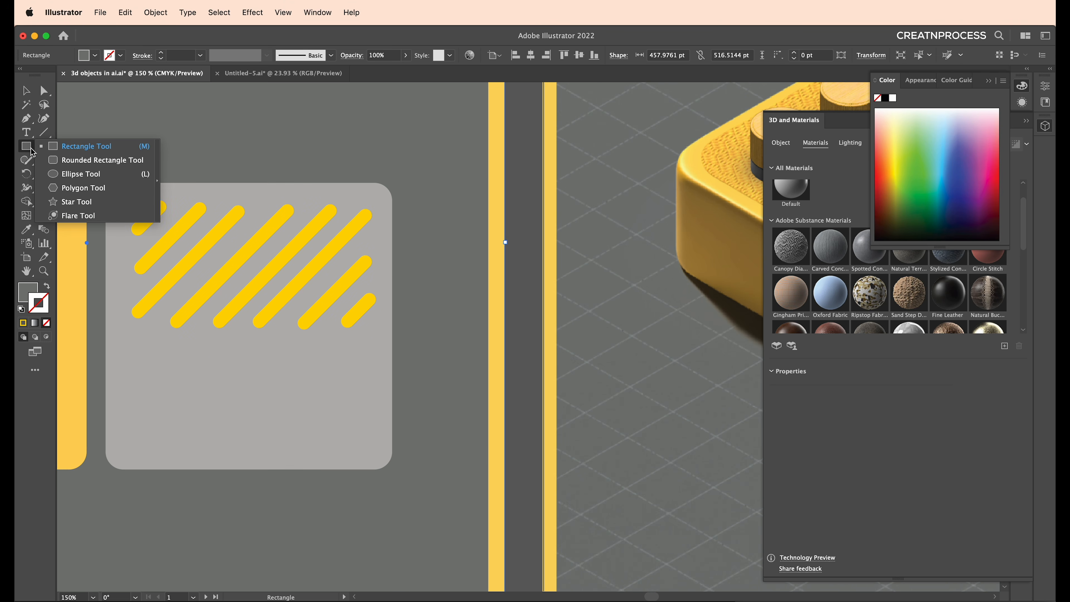
- Draw a dark grey circle in the lower-right part of the grey square and a smaller circle about 14 pt wide inside it
left_click(70, 174)
mouse_move(294, 388)
left_mouse_down()
mouse_move(341, 435)
mouse_move(324, 420)
mouse_move(335, 424)
left_mouse_up()
scroll(326, 415, "up", 1)
left_click_drag(364, 391, 320, 403)
key("v")
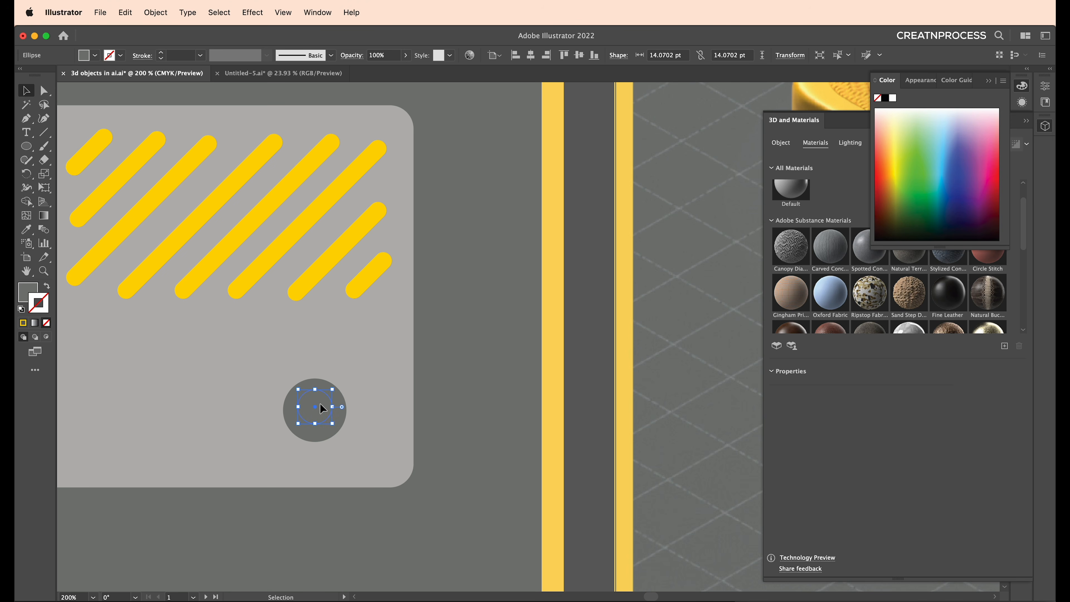
- Fill the small inner circle with near-black and centre it within the larger circle
key("i")
double_click(25, 295)
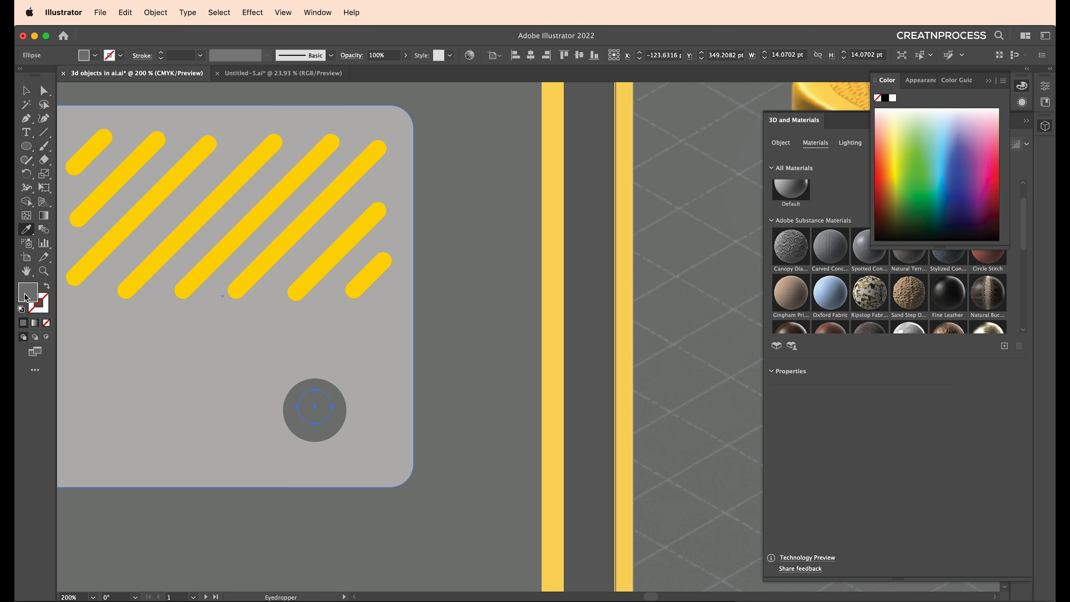
left_click(265, 204)
left_click(543, 88)
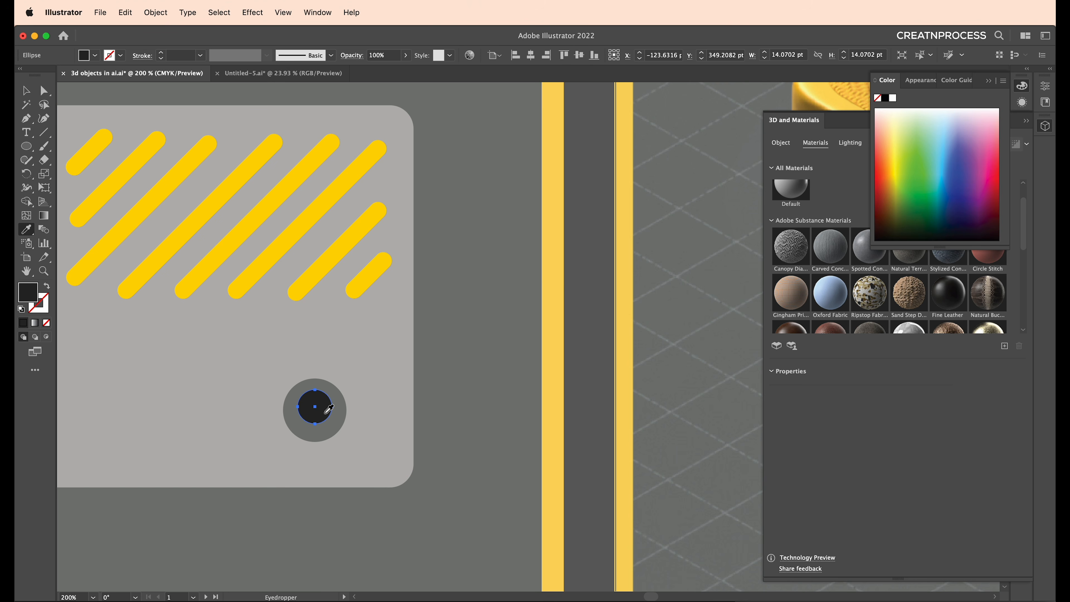
key("v")
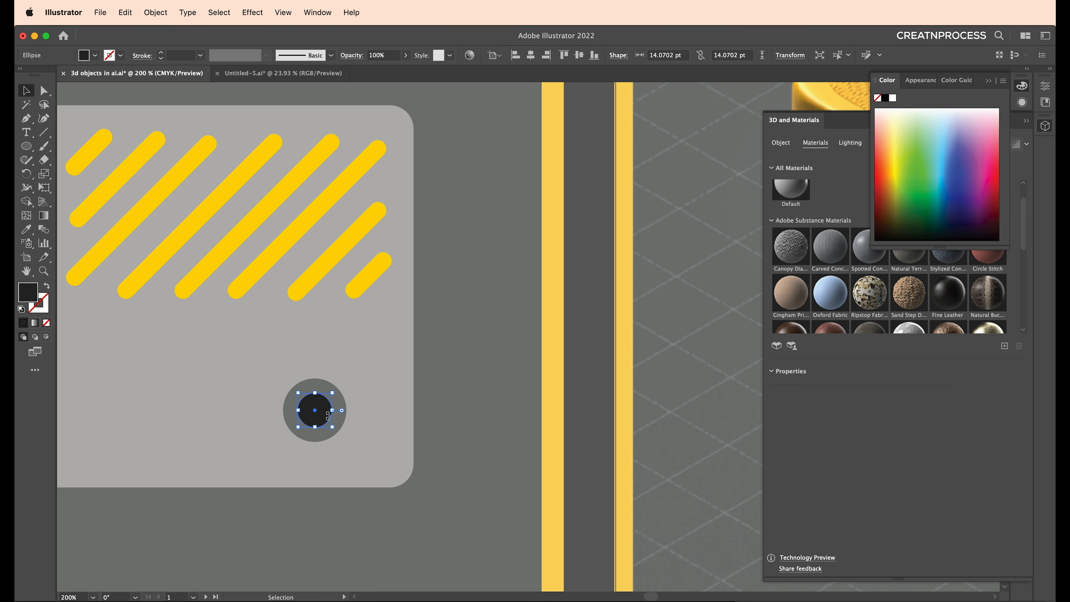
- Add the two-line text "BoseAudio" and "controller" below the yellow stripes on the grey square
scroll(328, 417, "down", 2)
left_click_drag(650, 432, 469, 439)
left_click_drag(160, 459, 427, 431)
scroll(390, 402, "up", 2)
left_click_drag(448, 396, 466, 401)
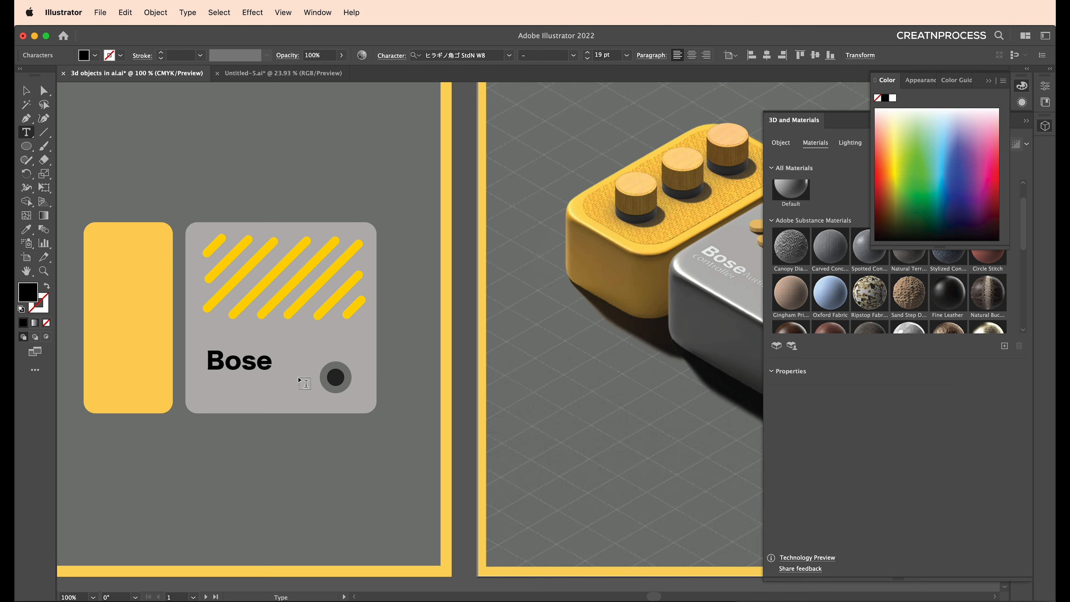
type("Audio")
key("Return")
type("contr")
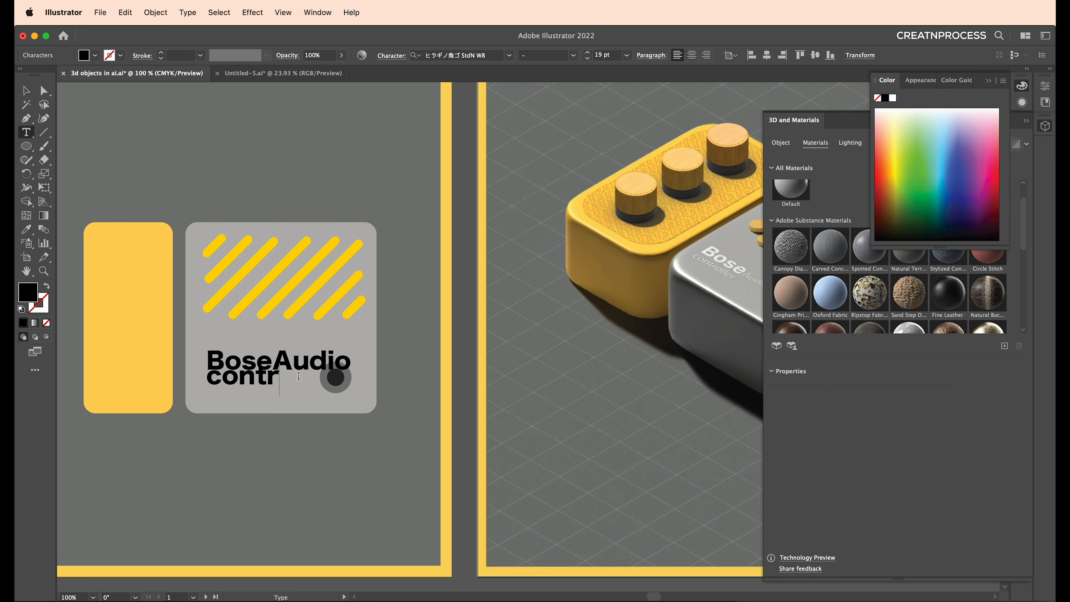
type("oller")
- Change the font of "Audio controller" to Nexa-Bold, leaving "Bose" in its own typeface
left_click_drag(274, 359, 342, 394)
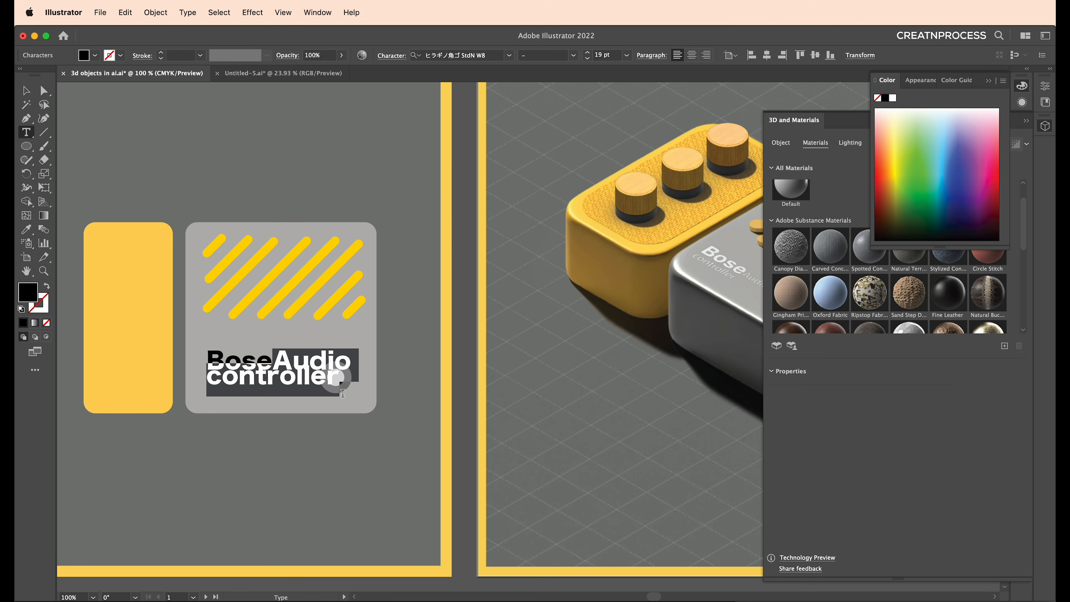
left_click(512, 57)
left_click(508, 131)
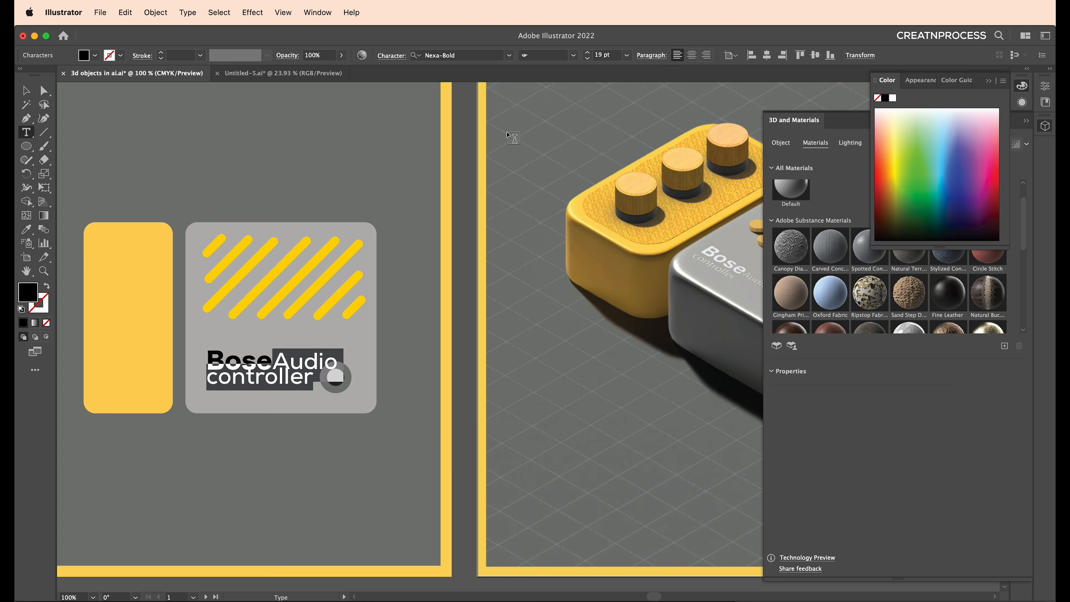
left_click(275, 364)
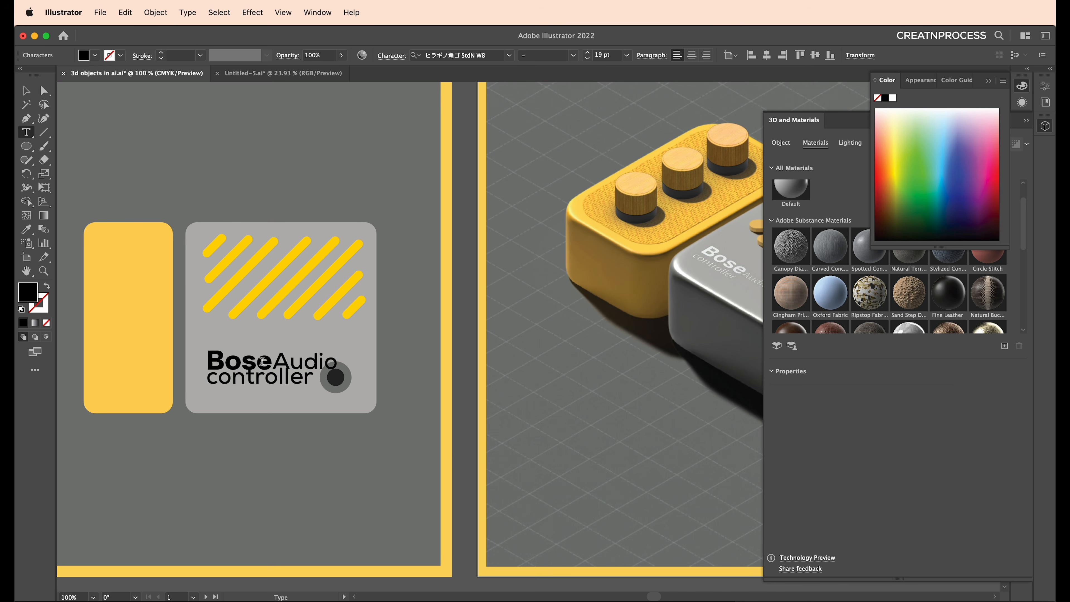
- Increase the font size of the word "Bose" to 23 pt
left_click_drag(262, 361, 209, 357)
left_click(602, 55)
key("Up")
key("Up")
key("Up")
key("Up")
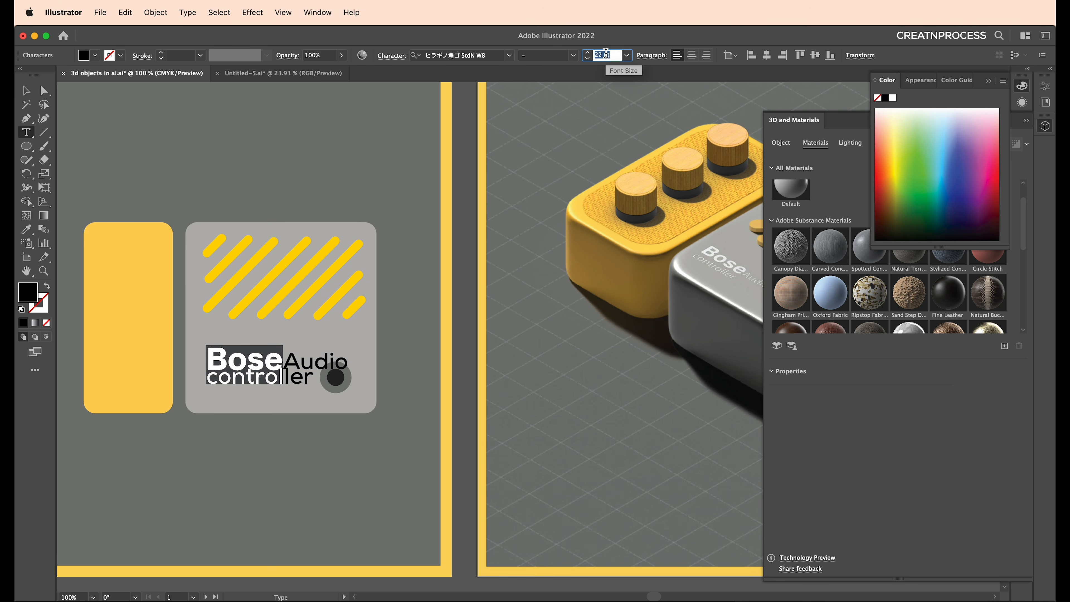
left_click(26, 90)
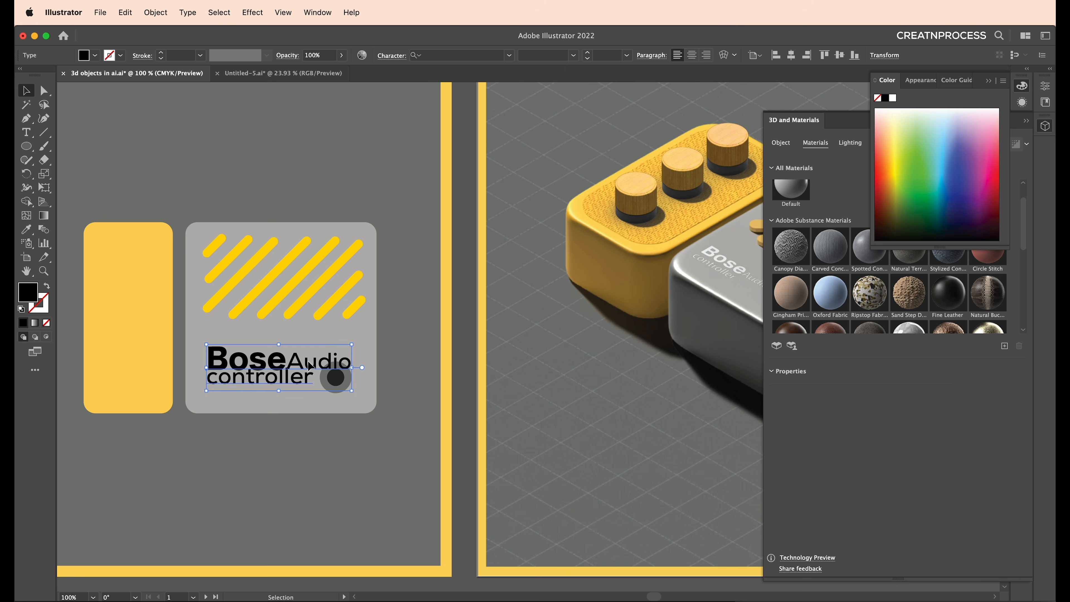
- Scale the text block down so it clears the round dial and fill the lettering with white
left_click_drag(351, 366, 262, 382)
key("ctrl+z")
scroll(251, 377, "up", 1)
left_click(95, 55)
left_click(39, 75)
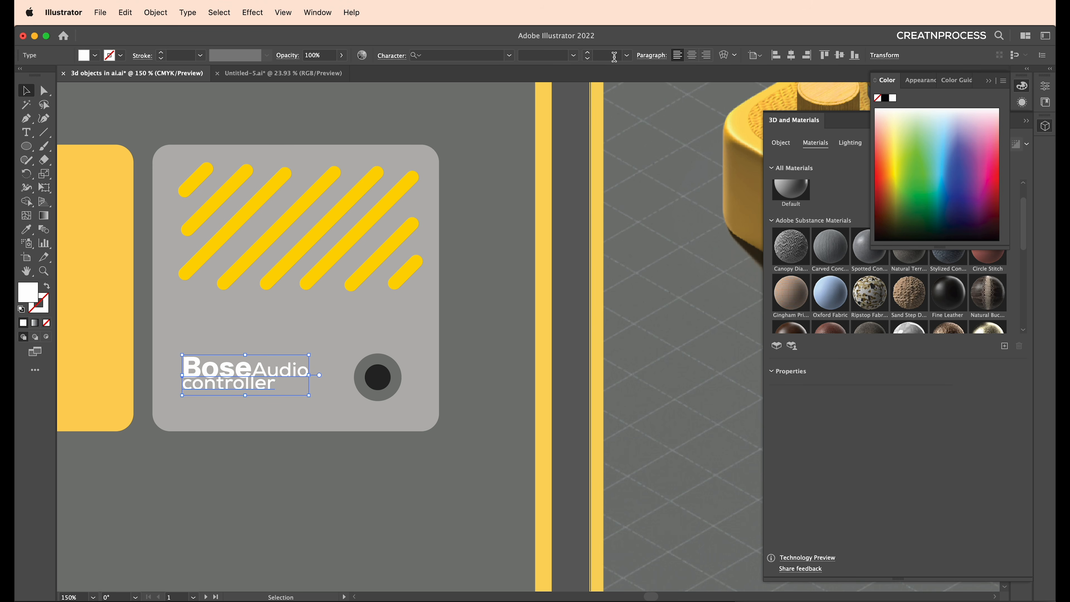
- Set the text block's leading to 14 pt and nudge it slightly into position
left_click(398, 57)
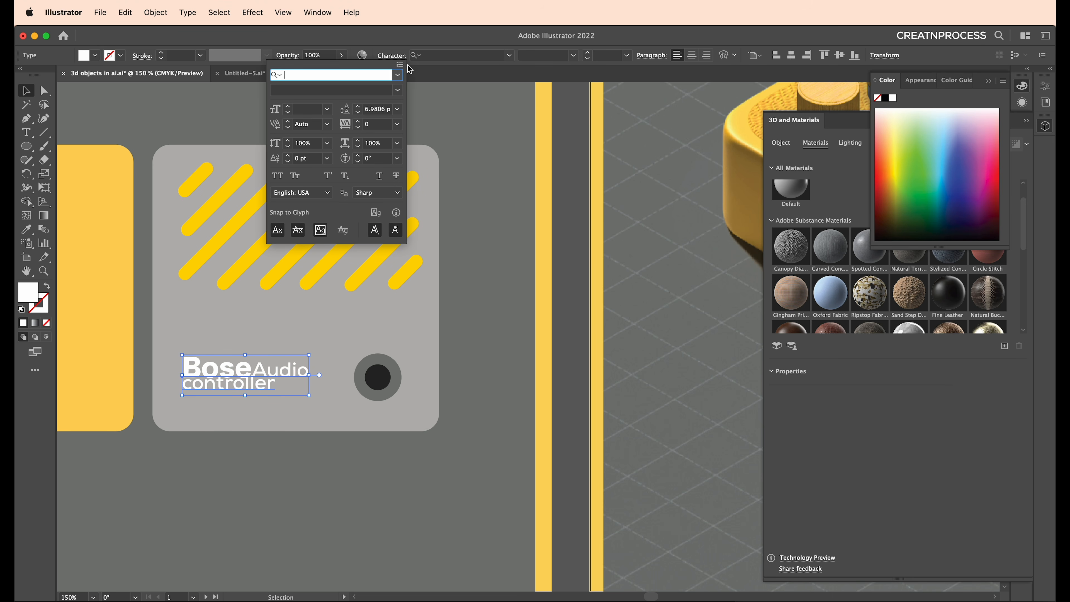
left_click(380, 127)
scroll(380, 108, "up", 17)
scroll(381, 107, "down", 12)
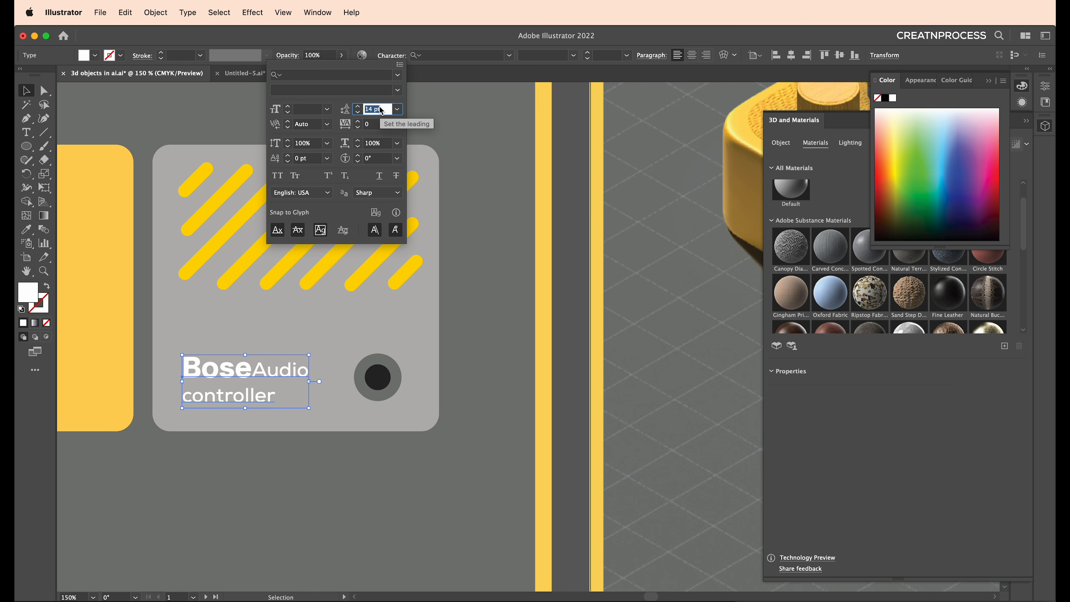
left_click_drag(289, 371, 285, 367)
- Copy the yellow rounded rectangle in place and shrink the copy to about 68 by 146 pt
key("super+minus")
left_click_drag(574, 327, 488, 348)
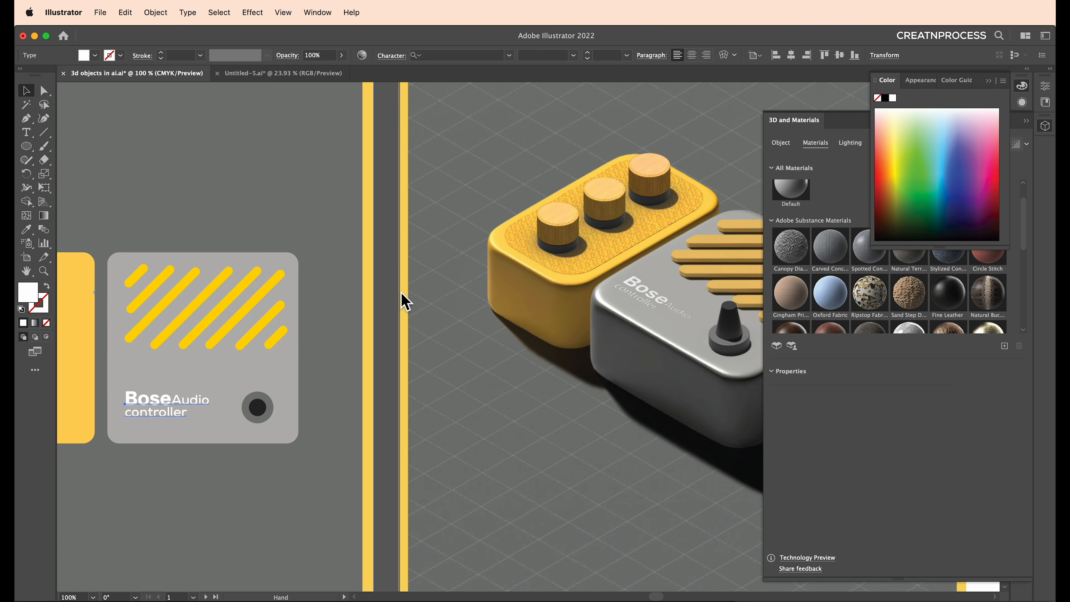
left_click_drag(111, 355, 389, 306)
left_click(359, 308)
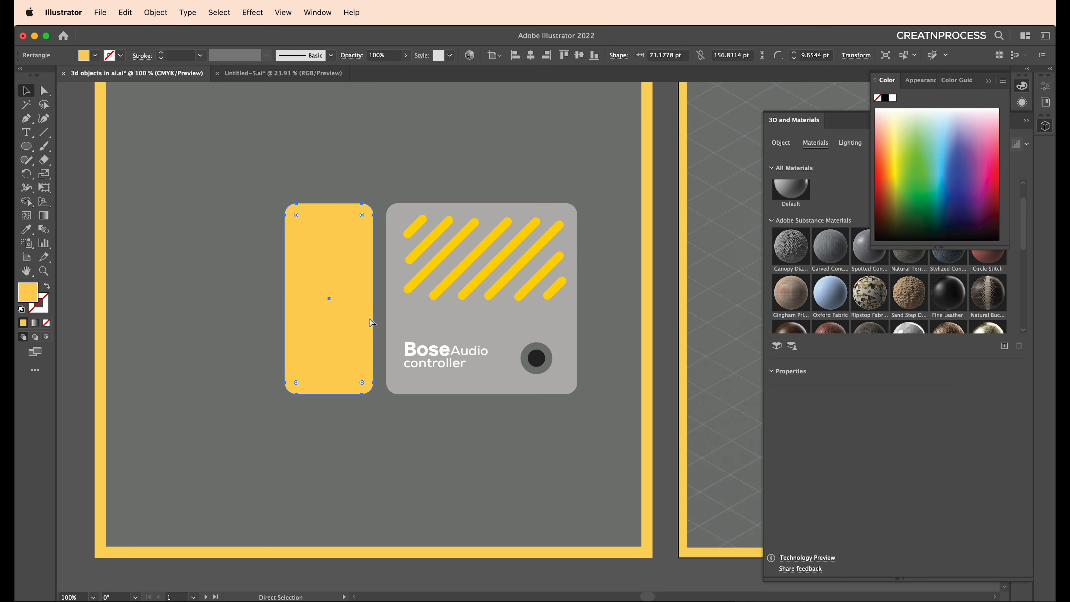
scroll(370, 319, "up", 2)
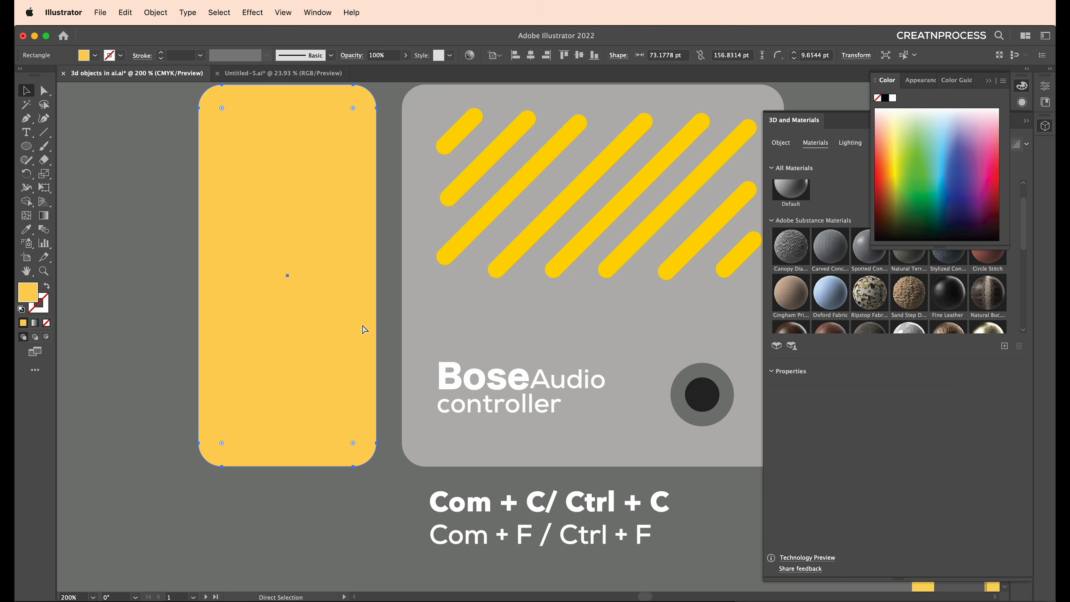
key("super+c")
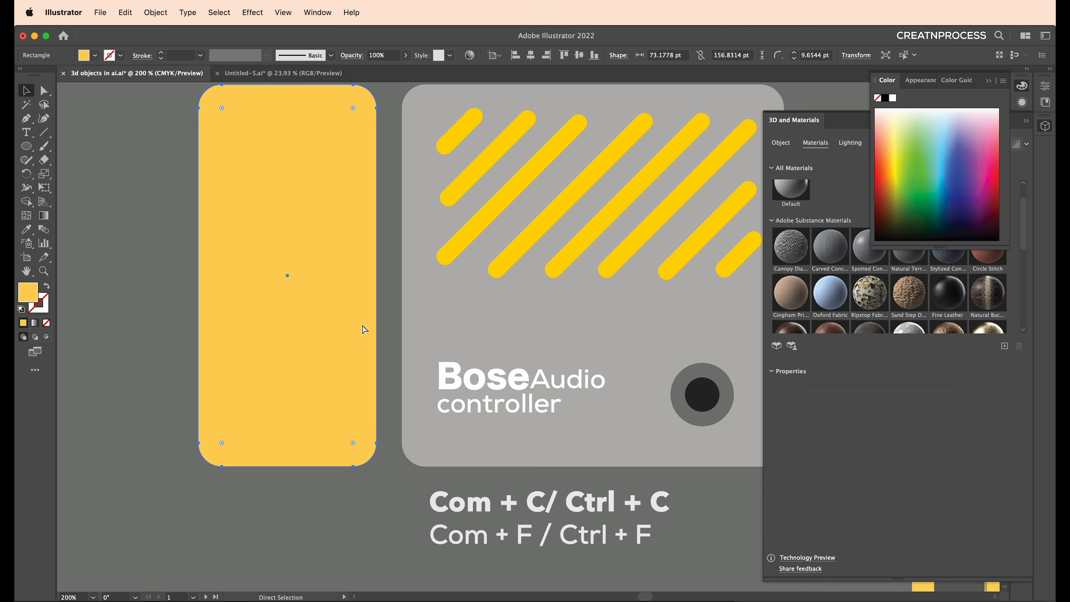
key("super+f")
left_click_drag(354, 300, 294, 332)
left_click_drag(317, 118, 306, 144)
left_click_drag(275, 227, 339, 174)
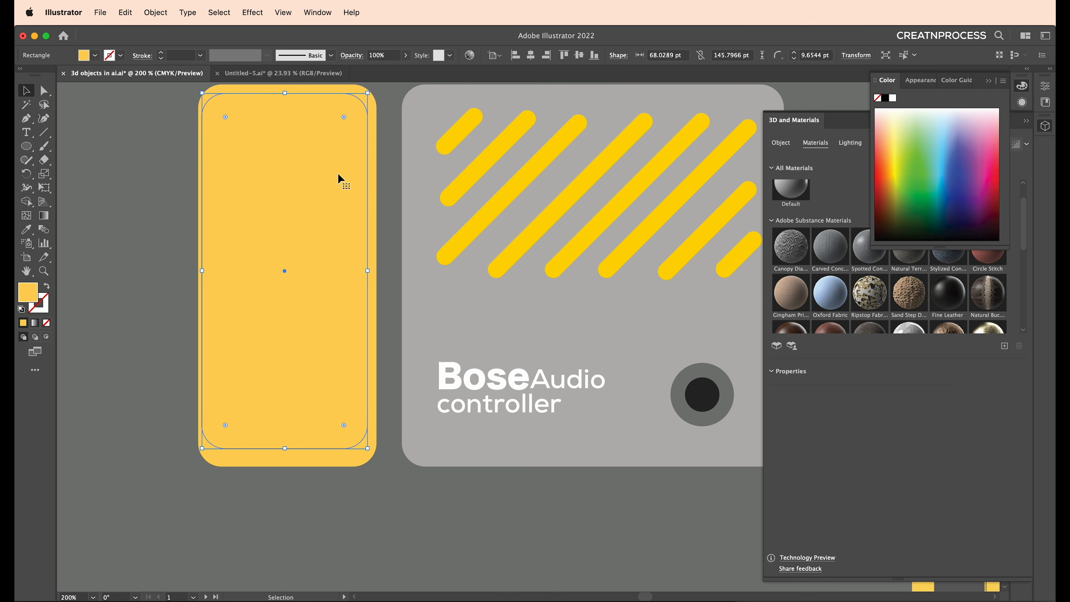
- Fill the inner rectangle with dark mustard, narrow it to about 62 pt and centre it inside the yellow one
key("i")
double_click(37, 291)
left_click(374, 140)
left_click(543, 87)
left_click_drag(304, 213, 303, 260)
key("v")
left_click_drag(364, 317, 358, 317)
left_click_drag(317, 312, 370, 322)
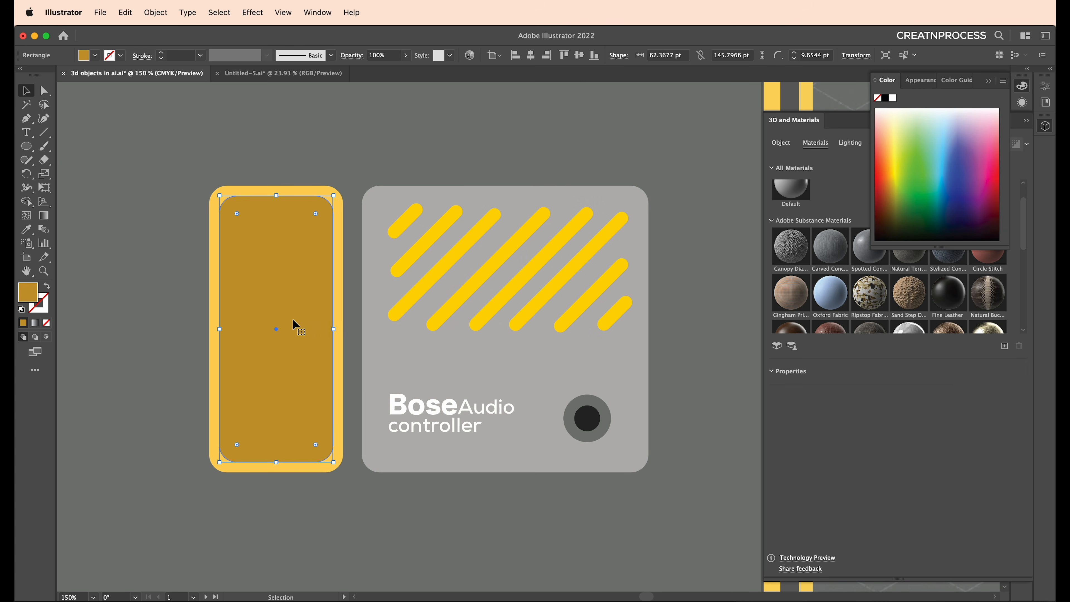
- Draw a circle about 27.6 pt wide in the upper part of the mustard rectangle and give it the outer rectangle's yellow fill
left_click_drag(581, 244, 432, 312)
key("l")
left_click_drag(242, 259, 267, 288)
key("i")
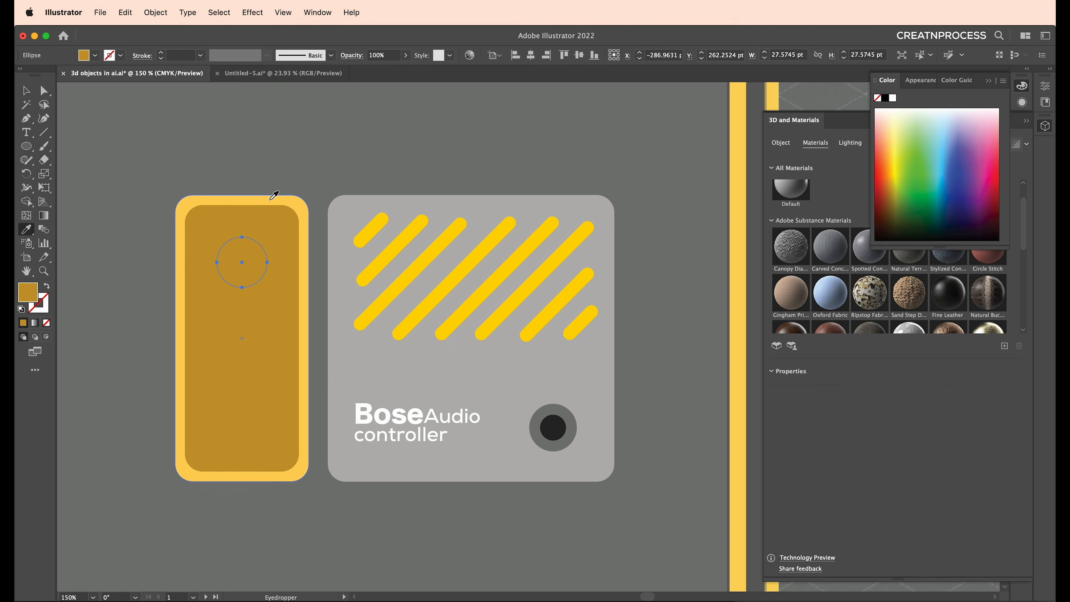
left_click(271, 199)
- Duplicate the yellow circle twice straight down the mustard rectangle to make a column of three
key("v")
left_click_drag(260, 279, 261, 306)
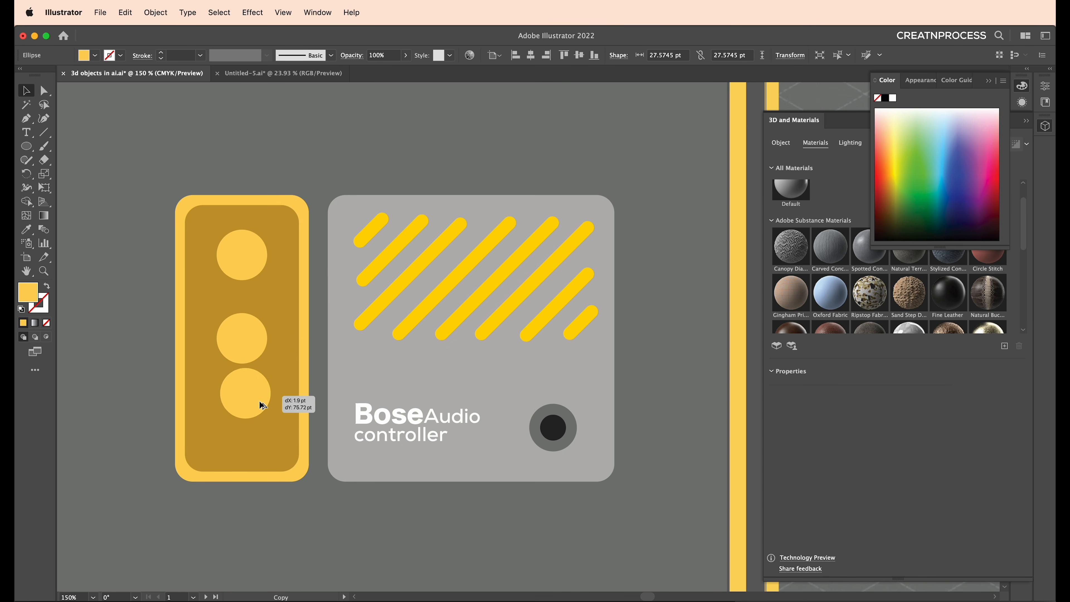
left_click_drag(260, 402, 256, 424)
- Shift the three yellow circles together within the mustard rectangle and adjust the spacing between them individually
left_click(257, 339, "shift")
left_click(253, 265, "shift")
left_click_drag(267, 335, 275, 335)
left_click(276, 297)
left_click_drag(249, 244, 249, 263)
left_click_drag(247, 347, 248, 358)
left_click_drag(253, 422, 255, 423)
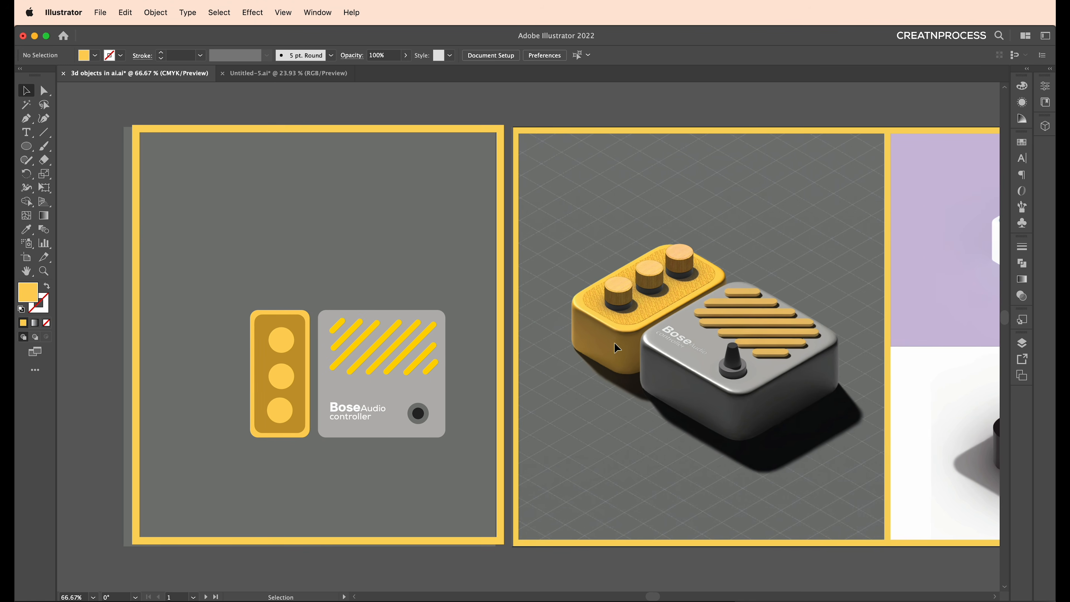
scroll(615, 343, "right", 1)
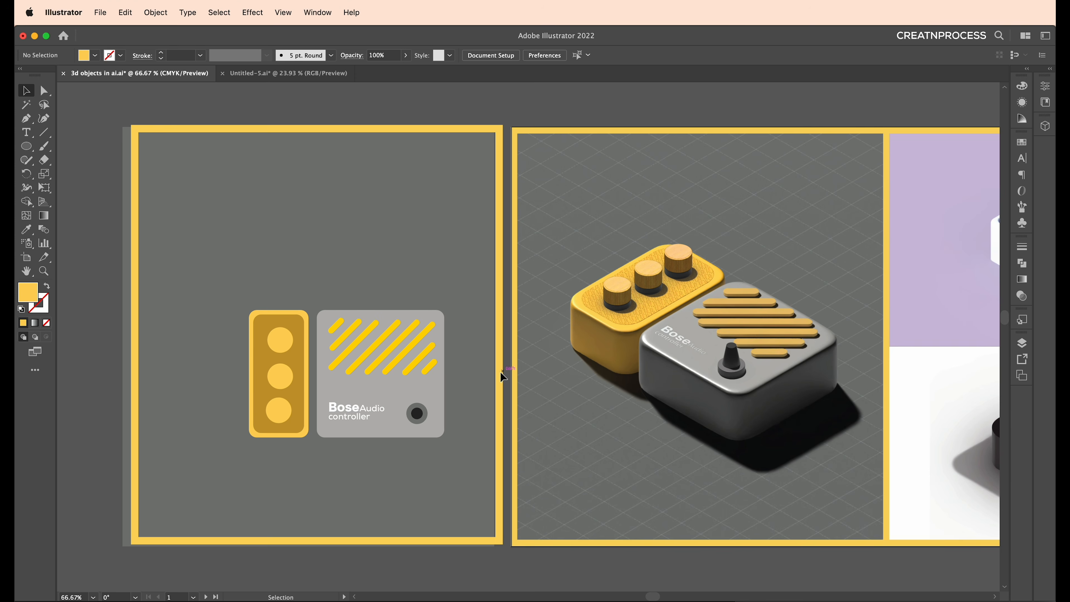
scroll(651, 378, "up", 1, "alt")
scroll(548, 375, "left", 5)
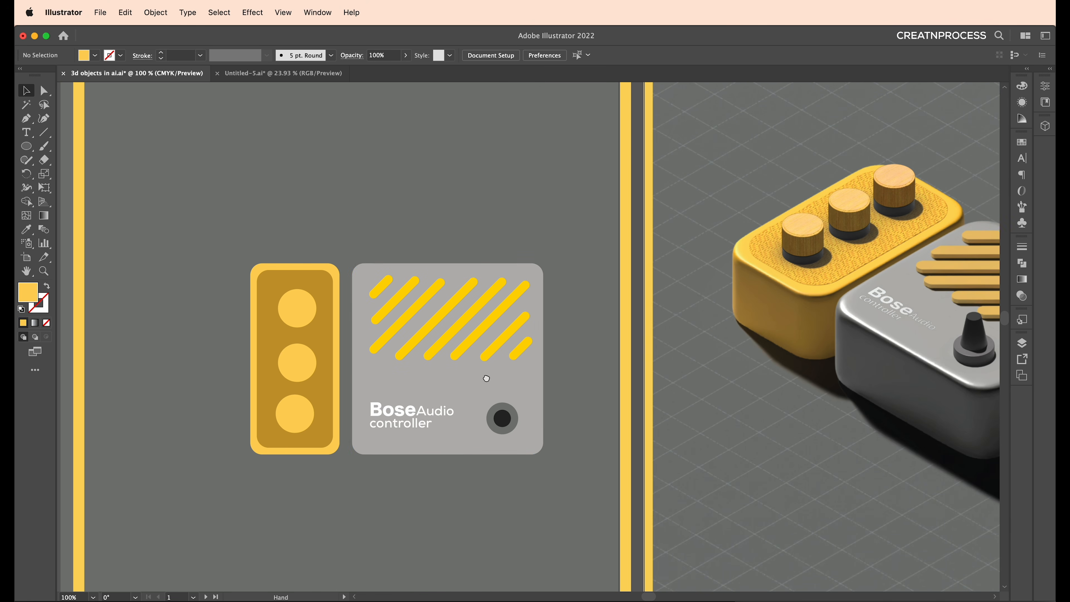
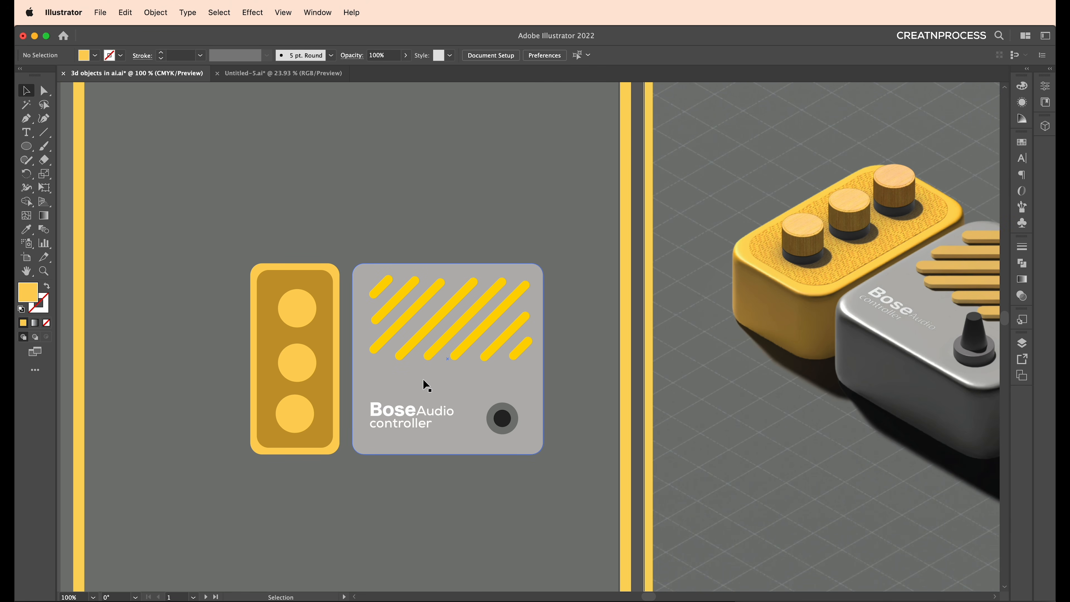
scroll(428, 378, "right", 5)
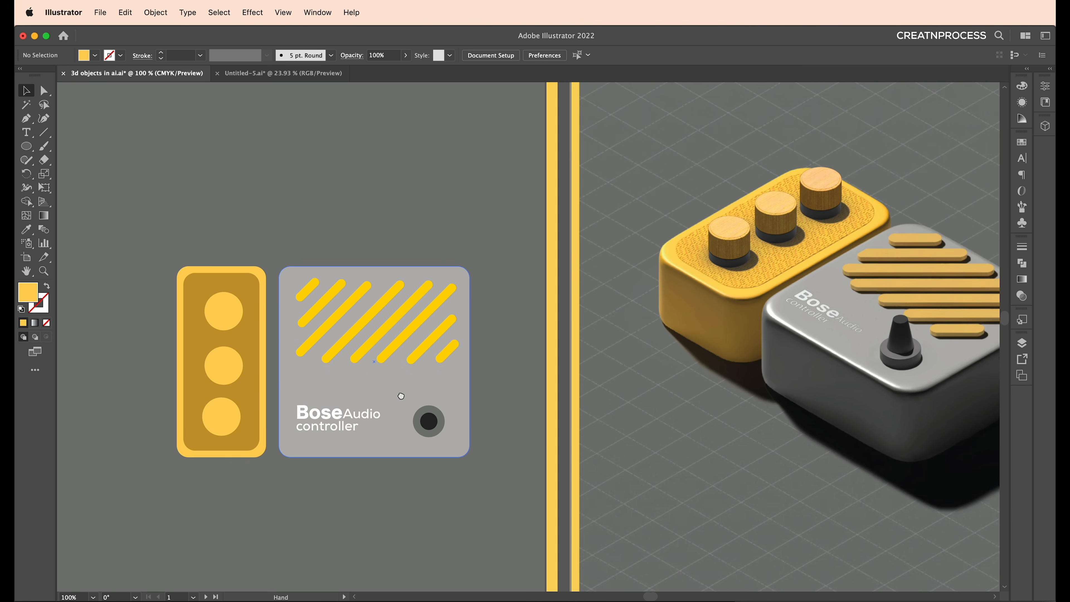
scroll(421, 351, "down", 3)
scroll(422, 351, "right", 2)
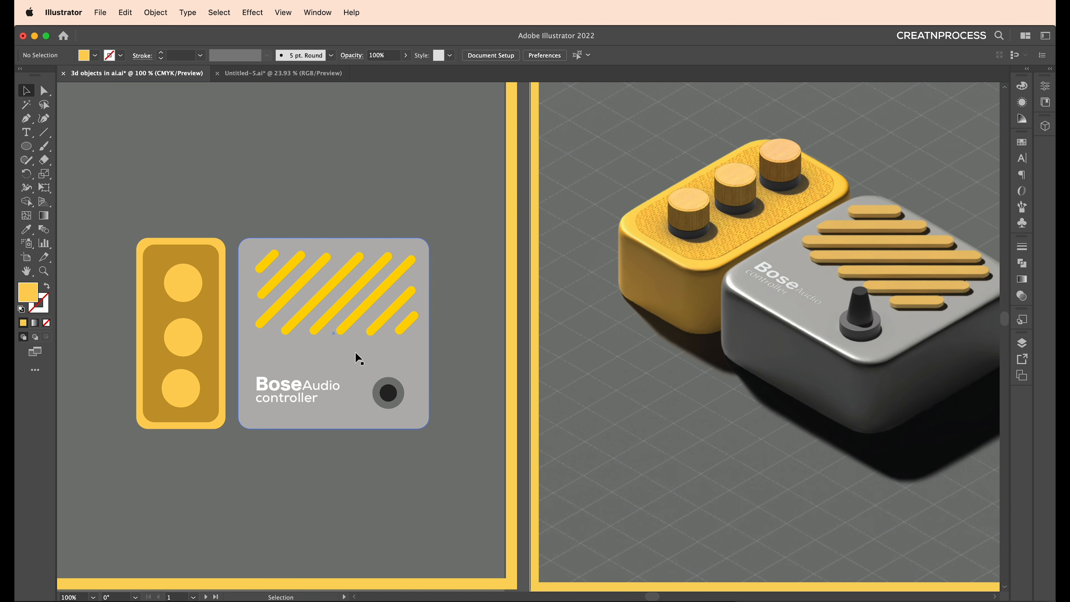
- Select all the controller artwork and move it over the upper-left corner of the artboard, partly outside it
left_click_drag(356, 371, 443, 419)
scroll(395, 428, "down", 2, "alt")
scroll(395, 428, "up", 1, "alt")
key("super+a")
left_click_drag(331, 392, 108, 206)
left_click_drag(327, 207, 365, 261)
left_click(345, 322)
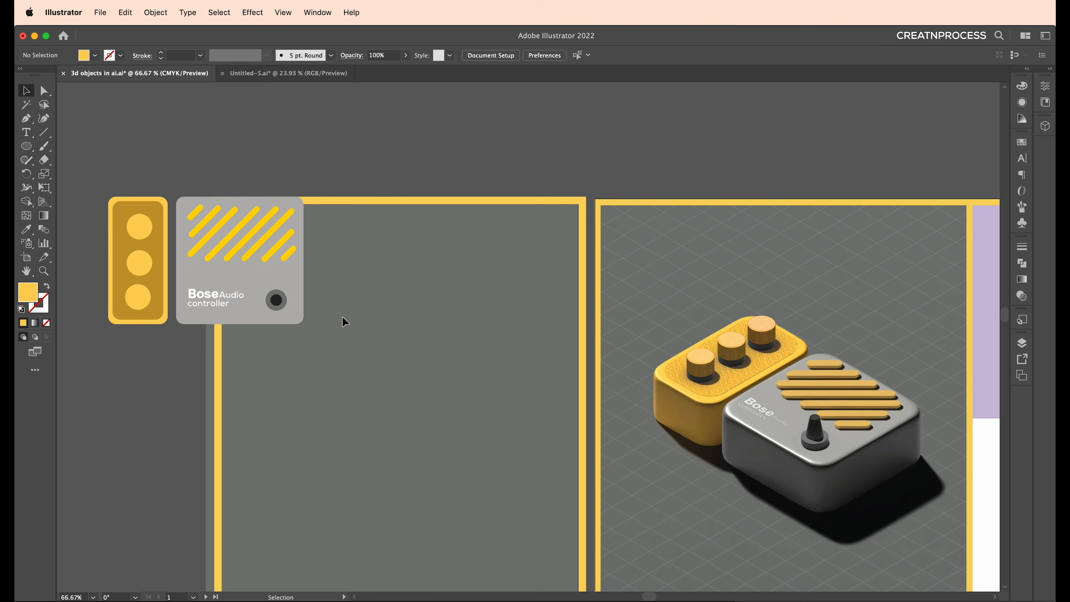
- Apply the 3D Extrude & Bevel effect to the grey rounded square and its yellow stripes
key("super+a")
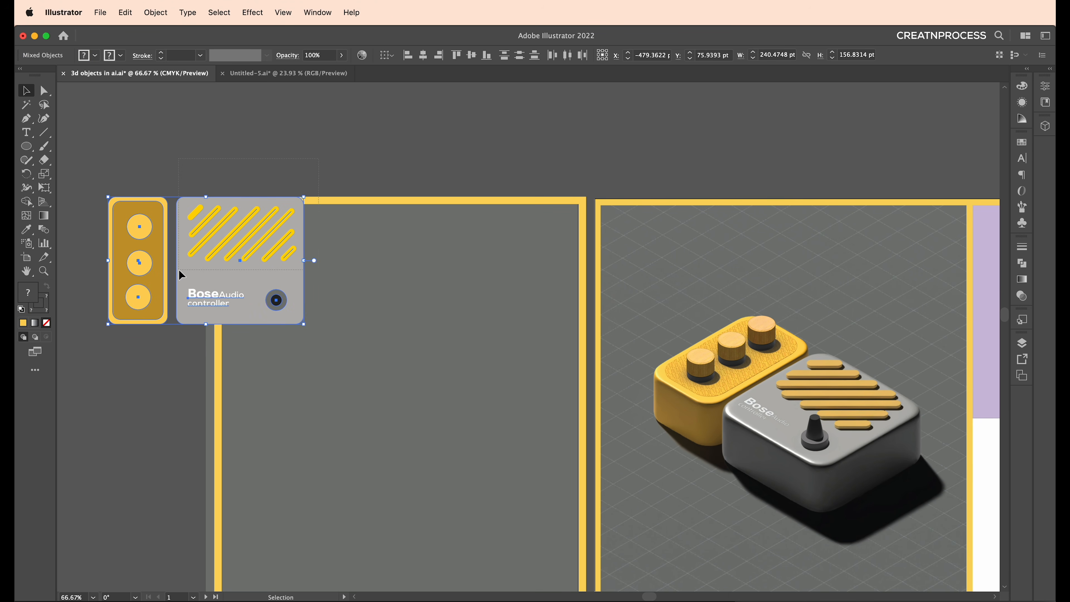
left_click_drag(178, 270, 179, 270)
left_click(247, 266, "shift")
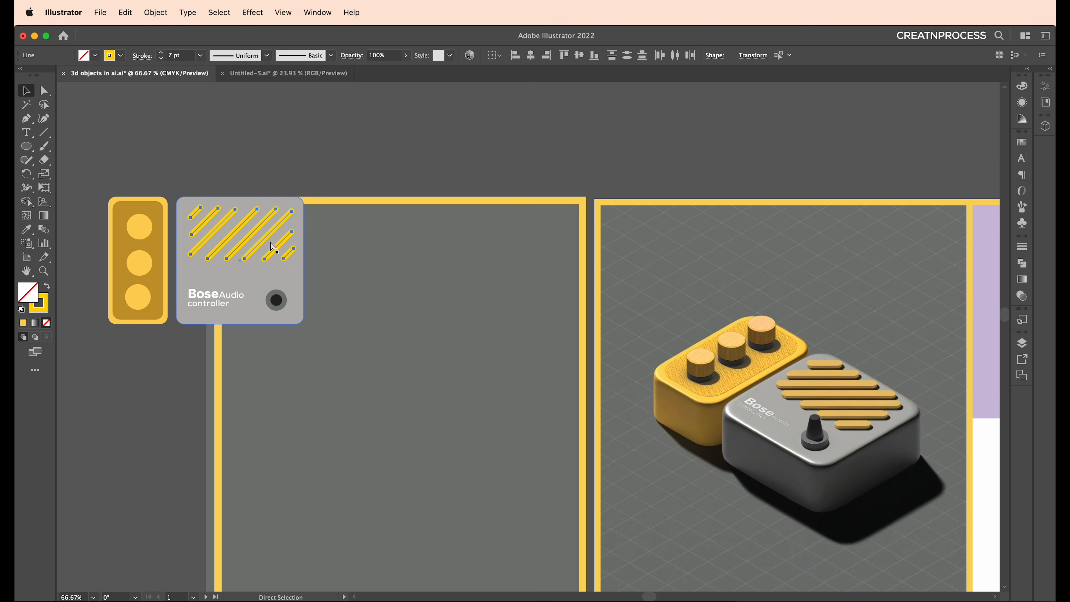
left_click(291, 282)
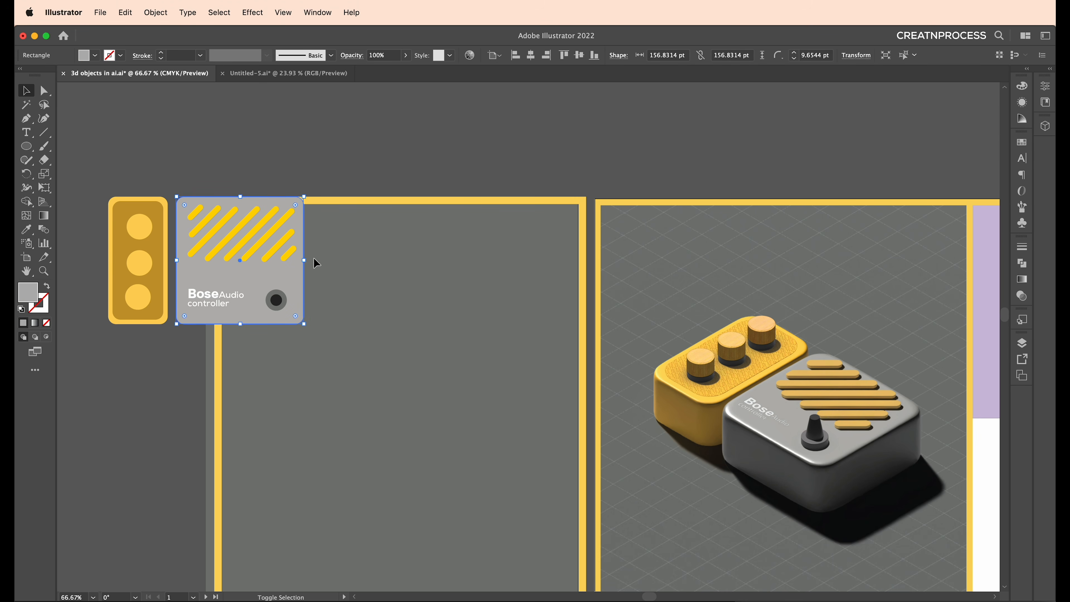
left_click(280, 230, "shift")
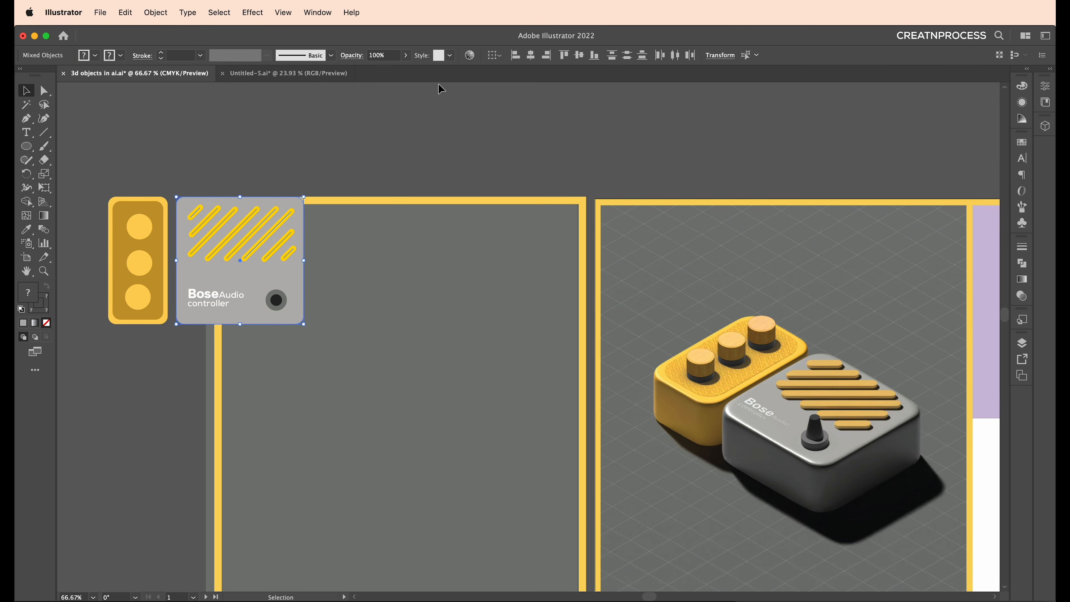
left_click(270, 16)
mouse_move(306, 101)
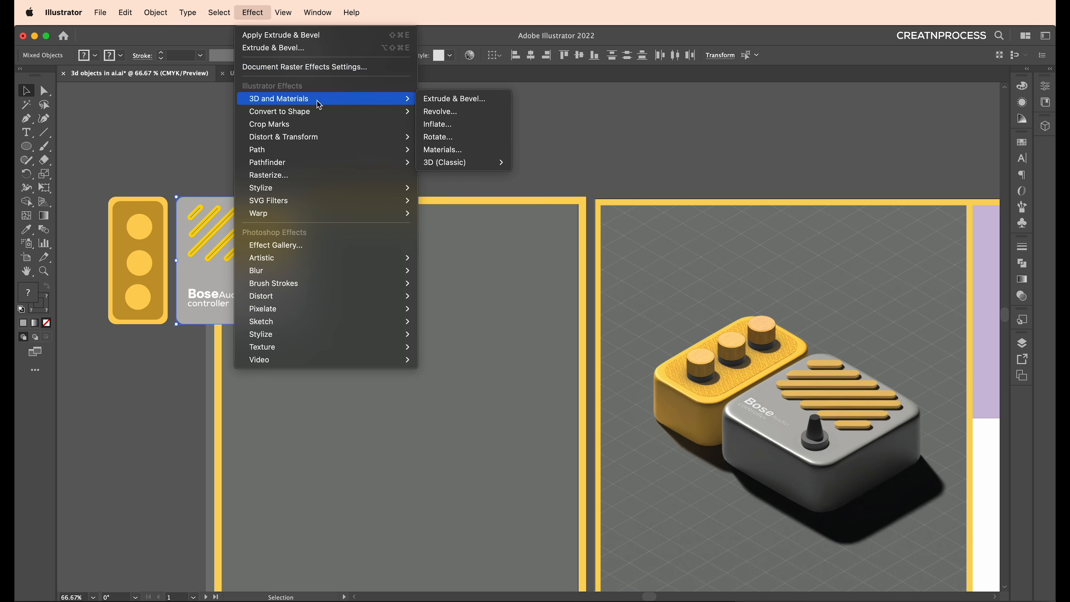
left_click(440, 104)
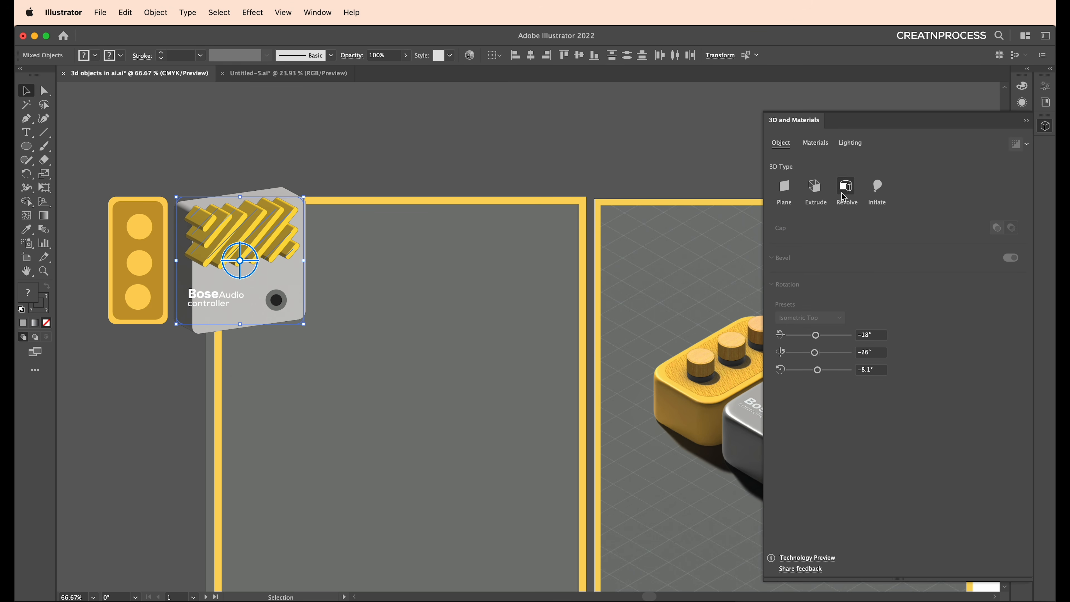
- Place the grey rounded square on the artboard in the Isometric Top rotation with a 79 pt extrusion depth
scroll(852, 464, "down", 3)
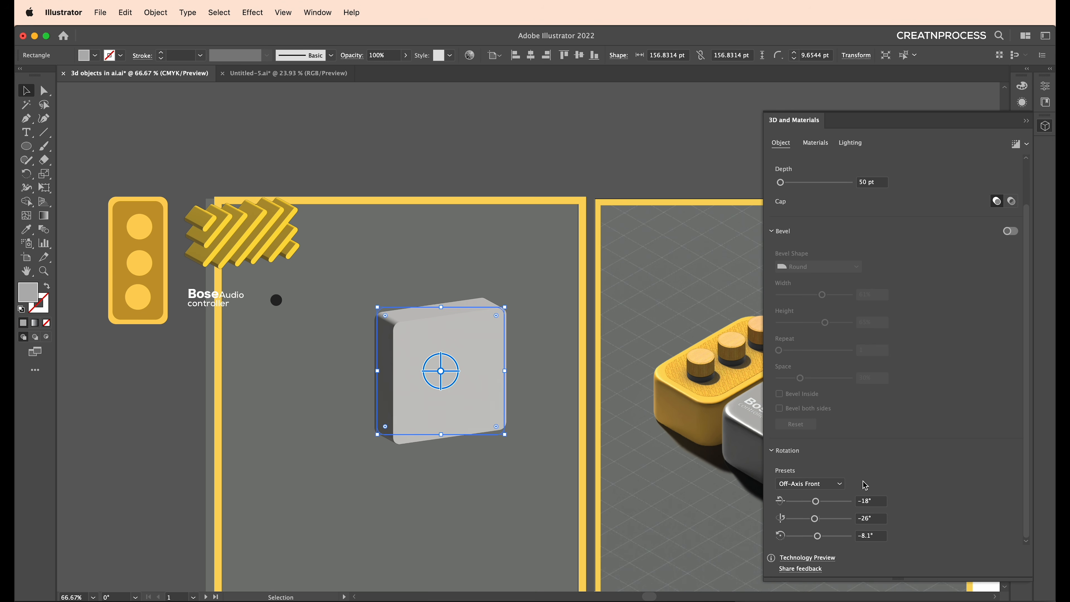
left_click(824, 484)
left_click(826, 460)
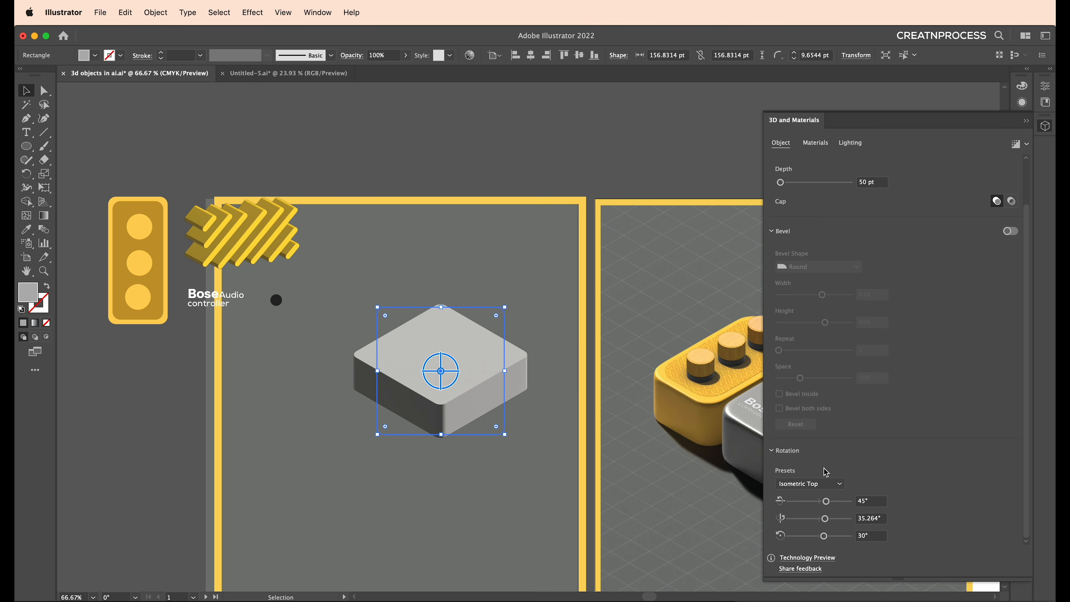
scroll(815, 208, "up", 2)
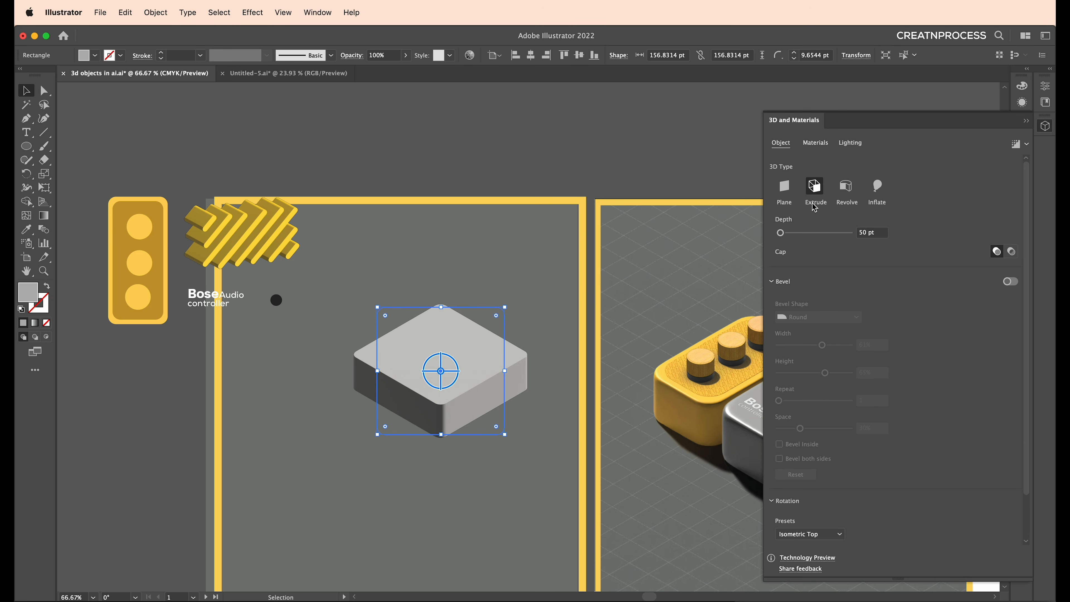
left_click_drag(785, 233, 786, 233)
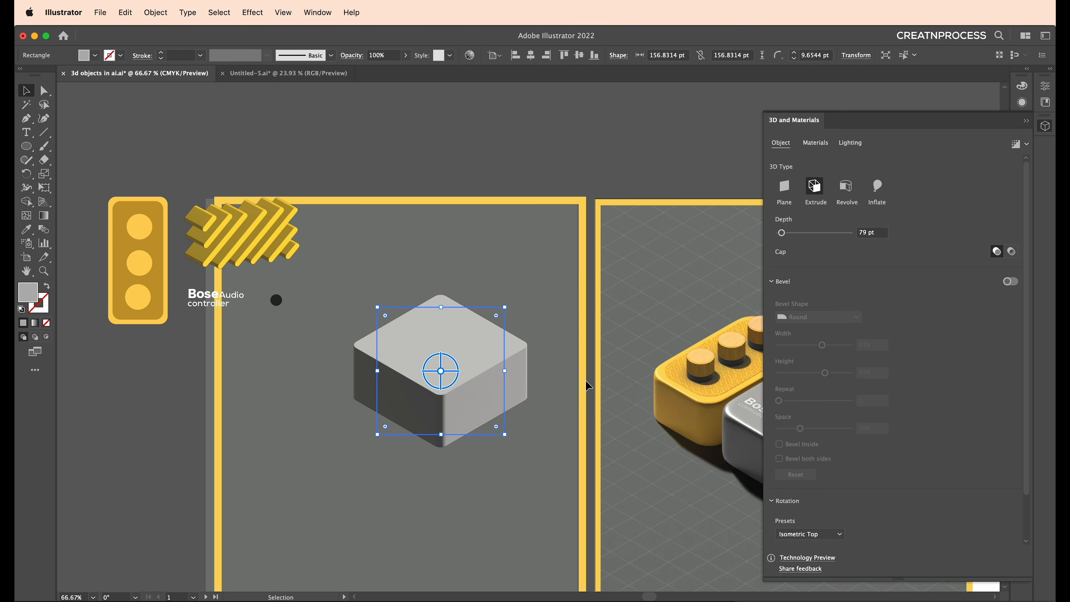
- Change the grey block to the Inflate 3D type with 23% volume and a depth of 70 pt
left_click(878, 188)
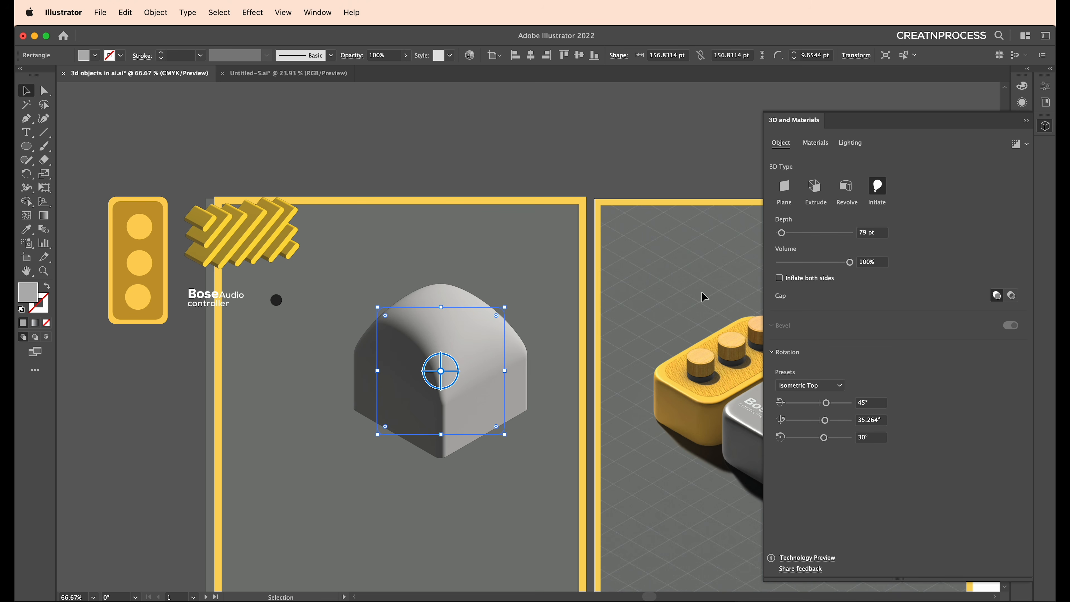
left_click_drag(790, 236, 791, 236)
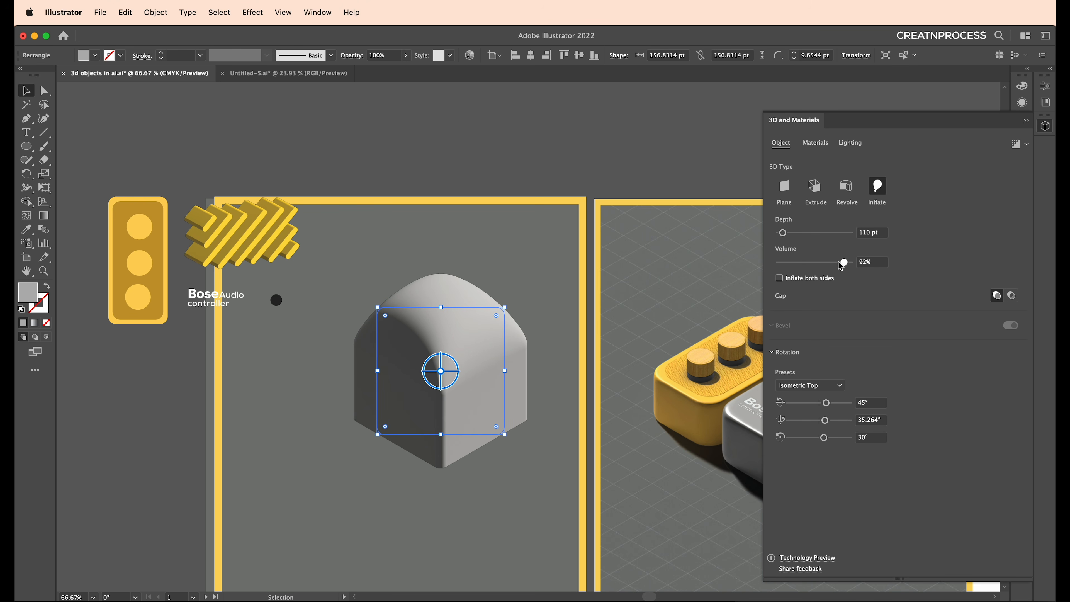
left_click_drag(841, 265, 779, 263)
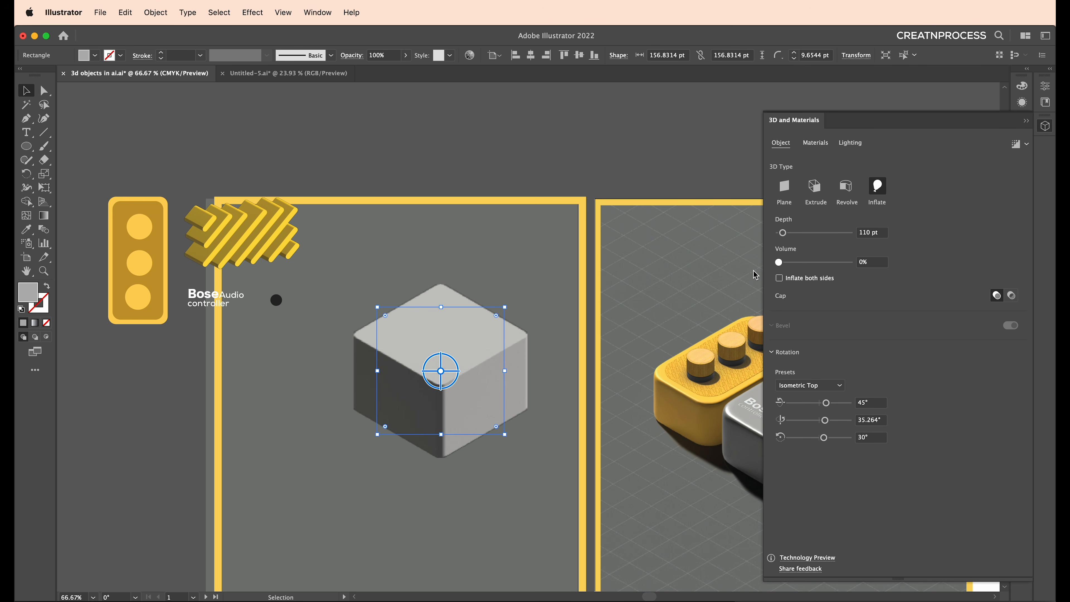
left_click_drag(779, 262, 798, 264)
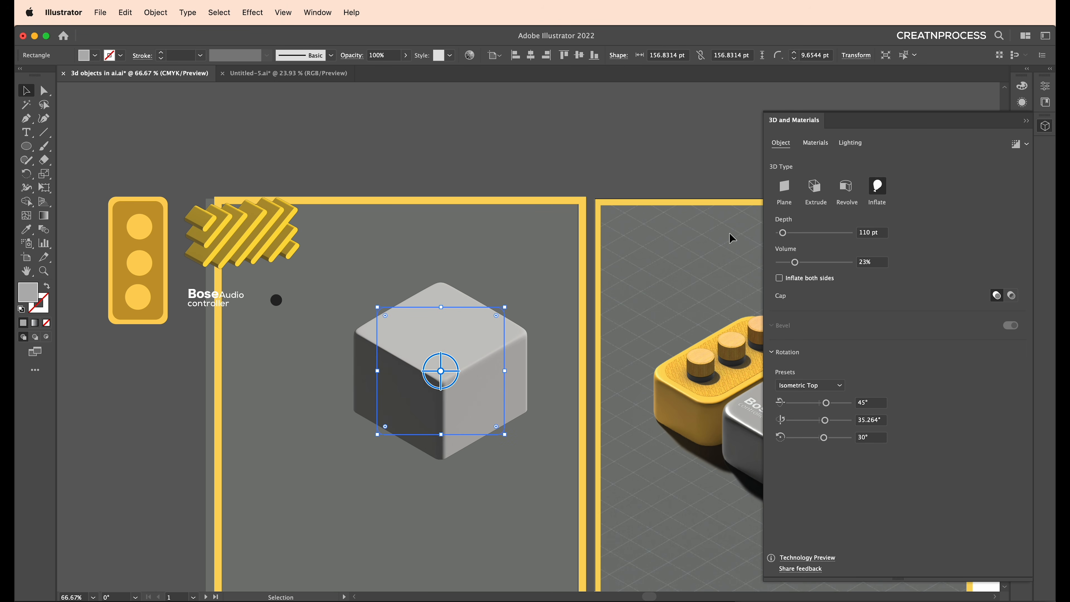
left_click(867, 232)
type("79")
key("Return")
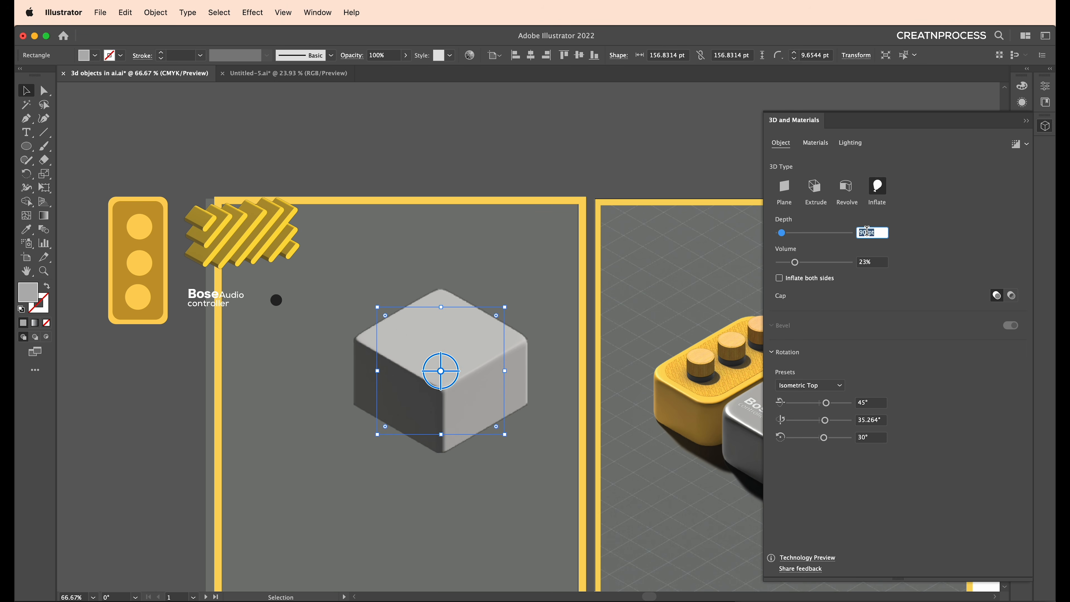
type("70")
key("Return")
- Reposition the grey block lower on the artboard and move the yellow stripes fully inside the artboard above it
left_click(591, 339)
left_click_drag(587, 382, 423, 332)
left_click(284, 349)
left_click_drag(280, 368, 436, 384)
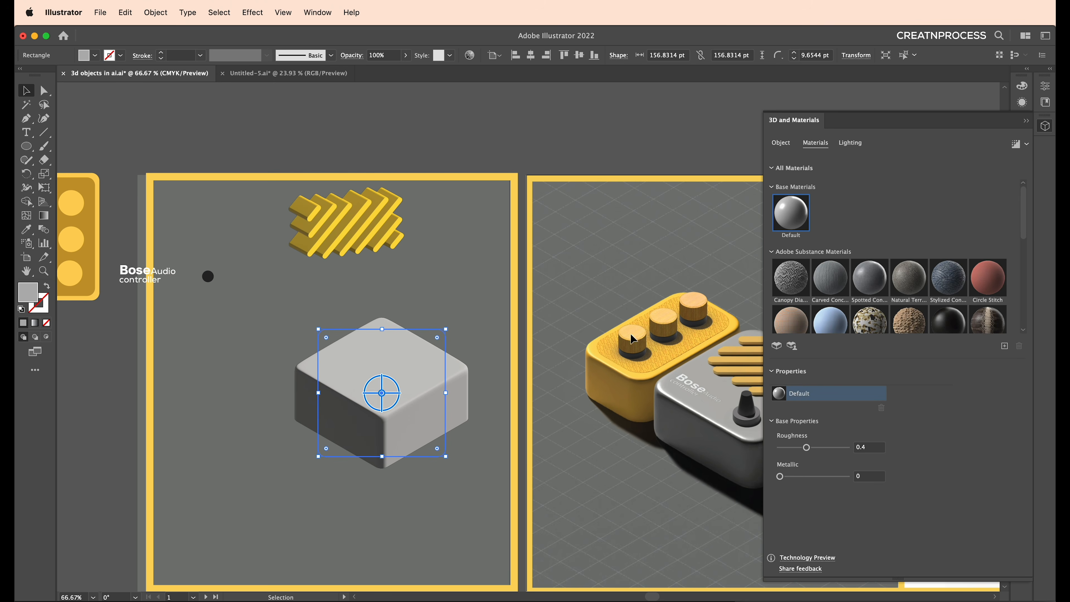
- Turn on shadows for the grey block and set its light rotation to -116° and intensity to 110%
left_click(851, 143)
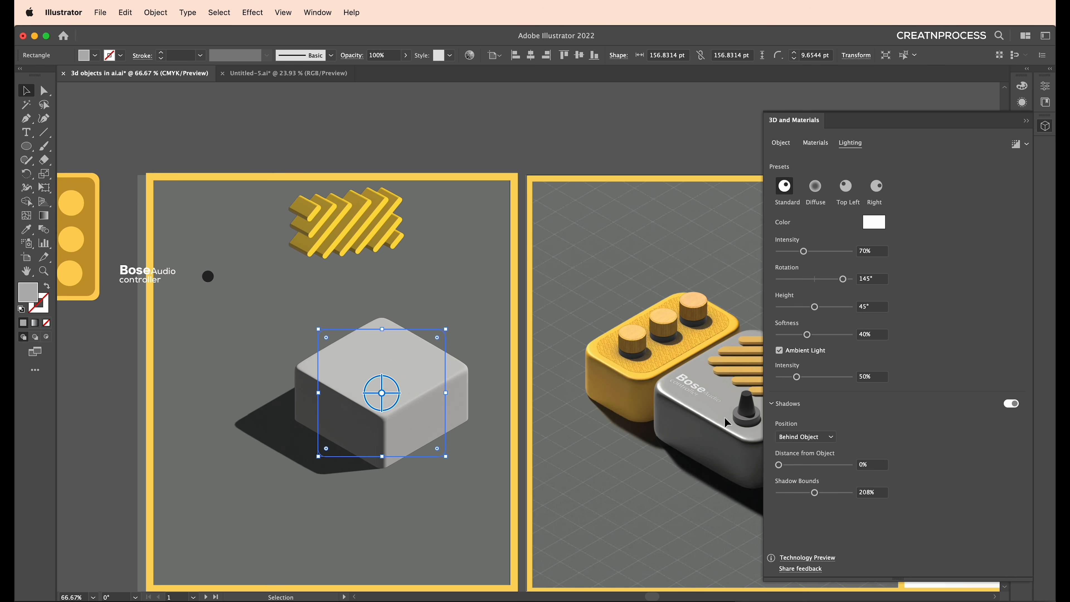
left_click_drag(844, 284, 791, 285)
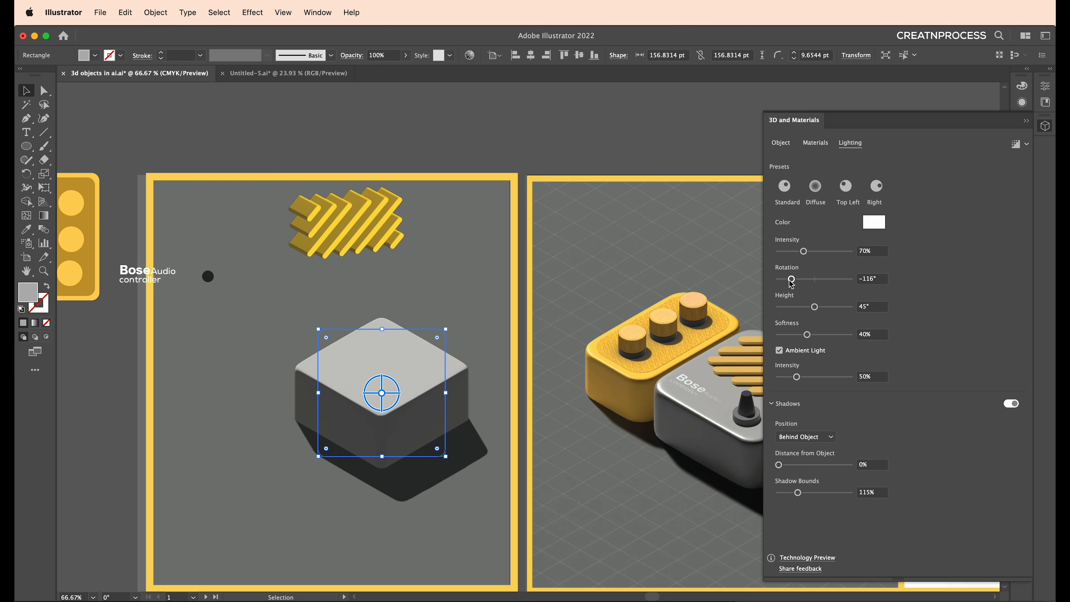
left_click_drag(805, 253, 816, 252)
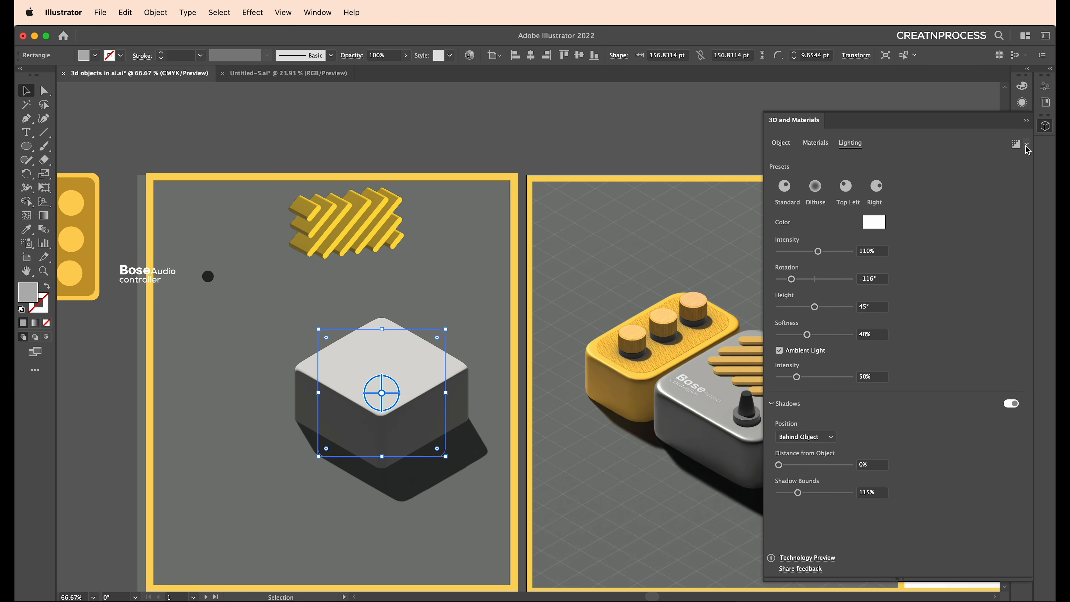
- Render the grey block with ray tracing and adjust its light to 119% intensity and -105° rotation
left_click(1012, 148)
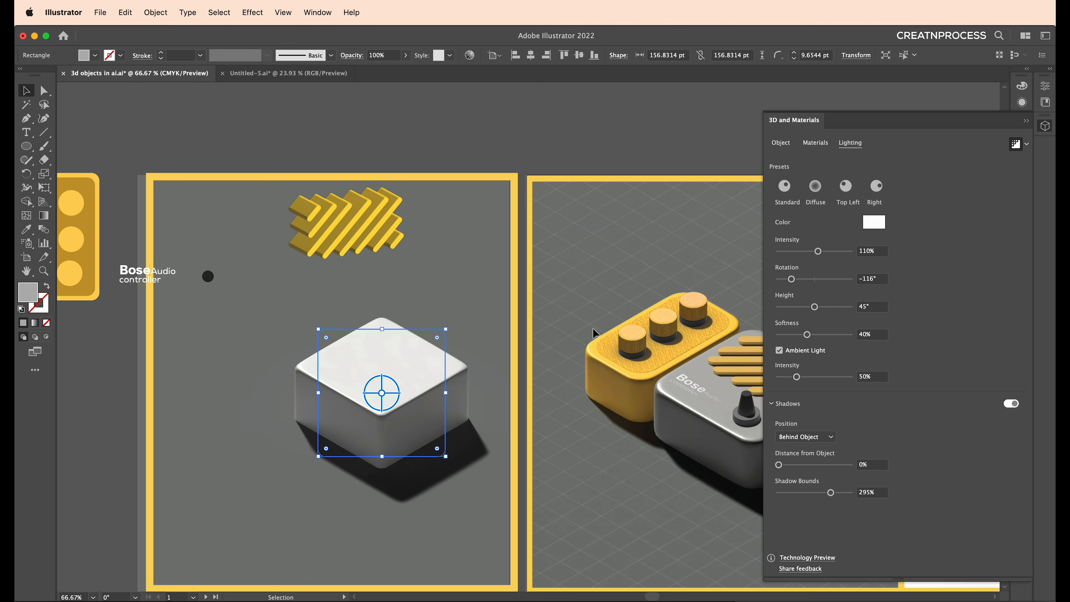
left_click_drag(819, 253, 827, 258)
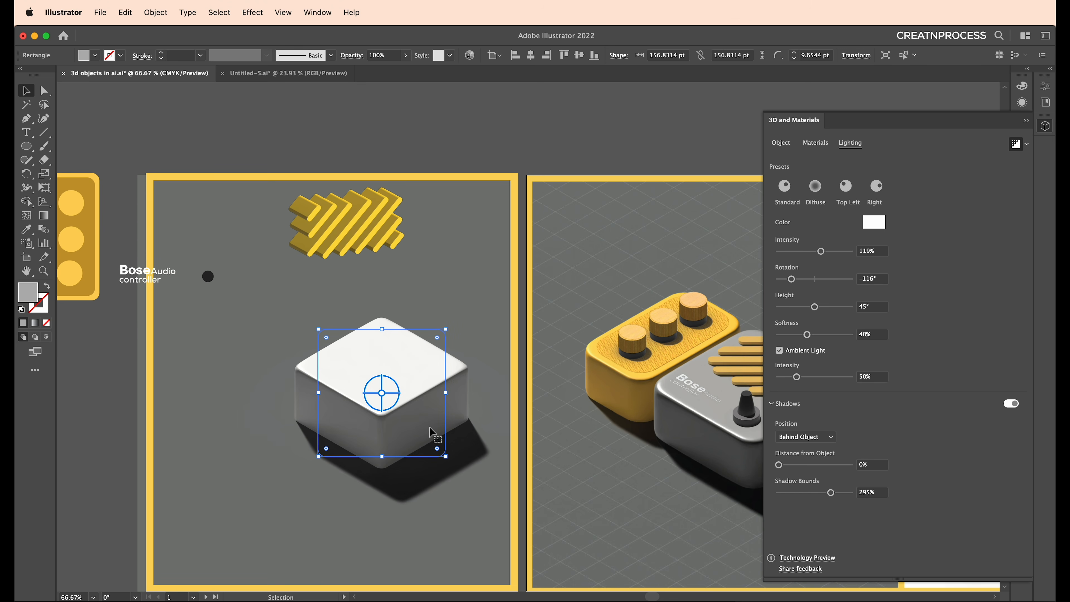
left_click_drag(799, 279, 800, 279)
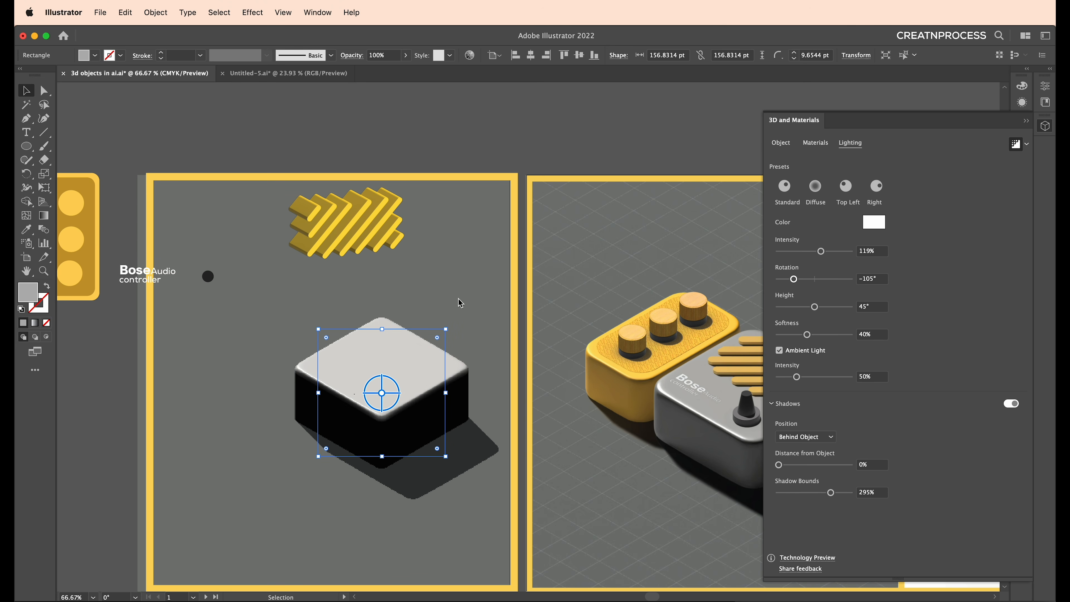
- Move the yellow stripes over the grey block and set their rotation preset to Isometric Top
scroll(415, 256, "left", 1)
left_click_drag(389, 222, 427, 333)
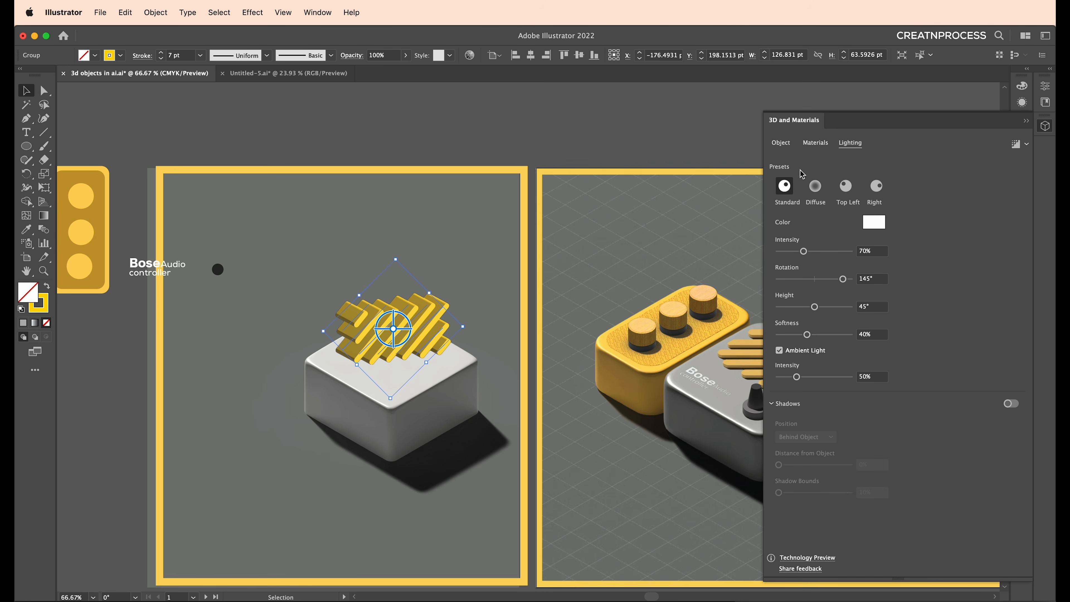
left_click(782, 143)
scroll(816, 519, "down", 3)
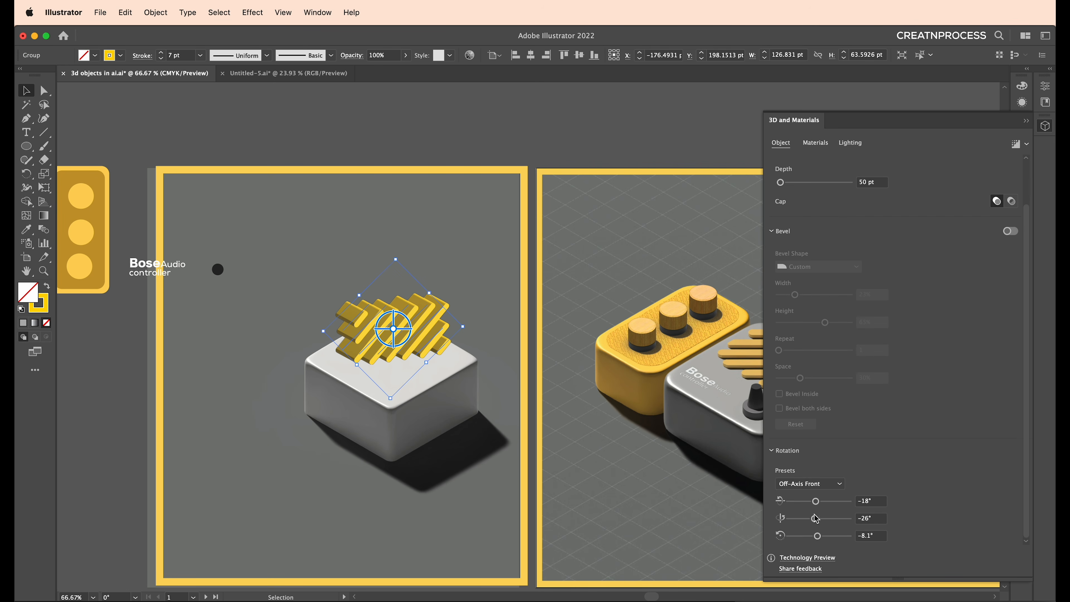
left_click(832, 488)
left_click(826, 460)
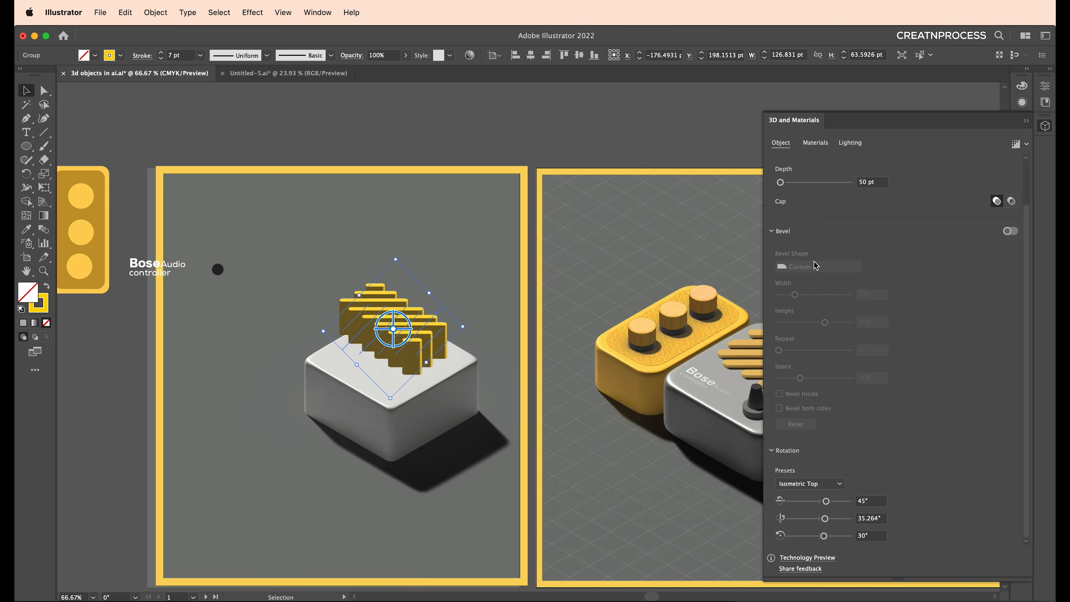
- Reduce the yellow stripes' extrusion depth to 5 pt and position them on the rear-right part of the block's top face
left_click(866, 181)
key("Down")
key("Down")
key("Down")
key("Down")
key("Down")
key("Down")
key("Down")
key("Down")
key("Down")
key("Down")
key("Down")
key("Down")
key("Down")
key("Down")
key("Down")
key("Down")
key("Down")
key("Down")
key("Down")
key("Down")
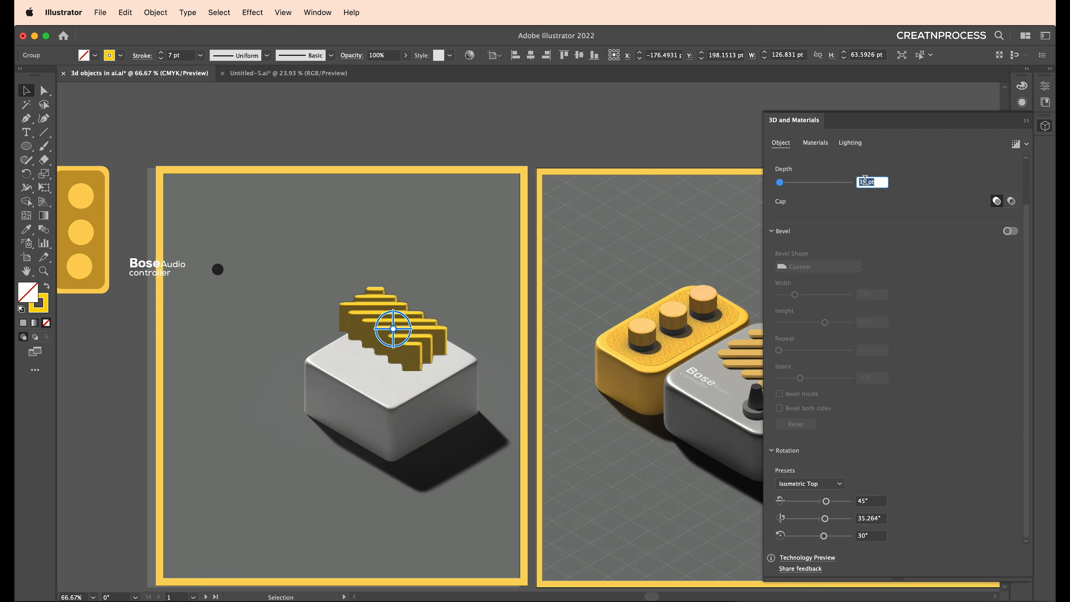
key("Down")
key("Down")
key("Down")
key("Down")
key("Down")
key("Down")
key("Down")
key("Down")
key("Down")
key("Down")
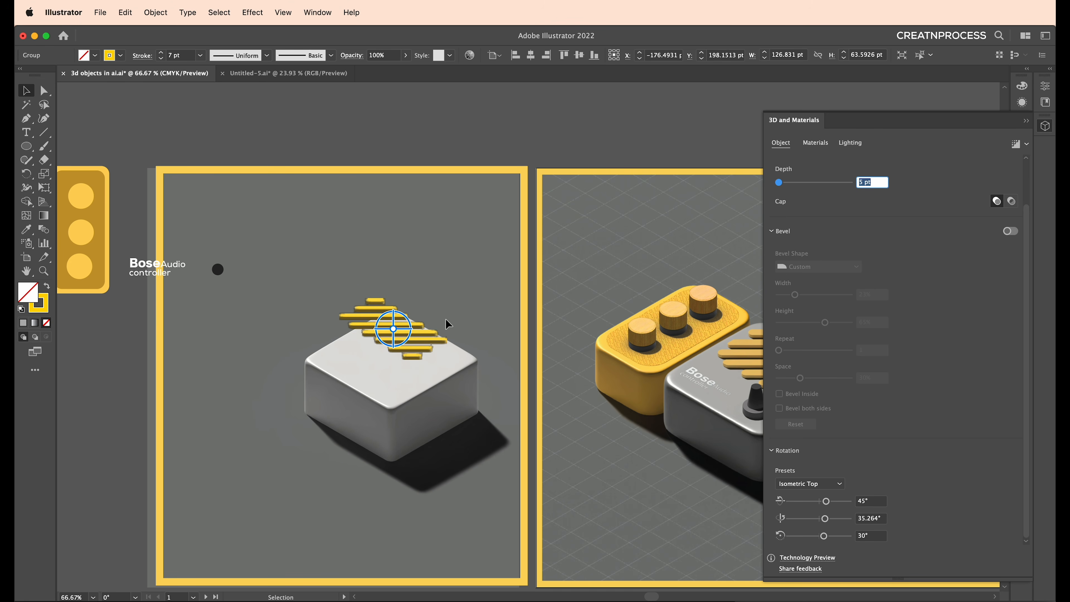
left_click_drag(433, 344, 453, 361)
- Turn on shadows for the yellow stripes and rotate their light to match the direction of the block's shadow
left_click(855, 146)
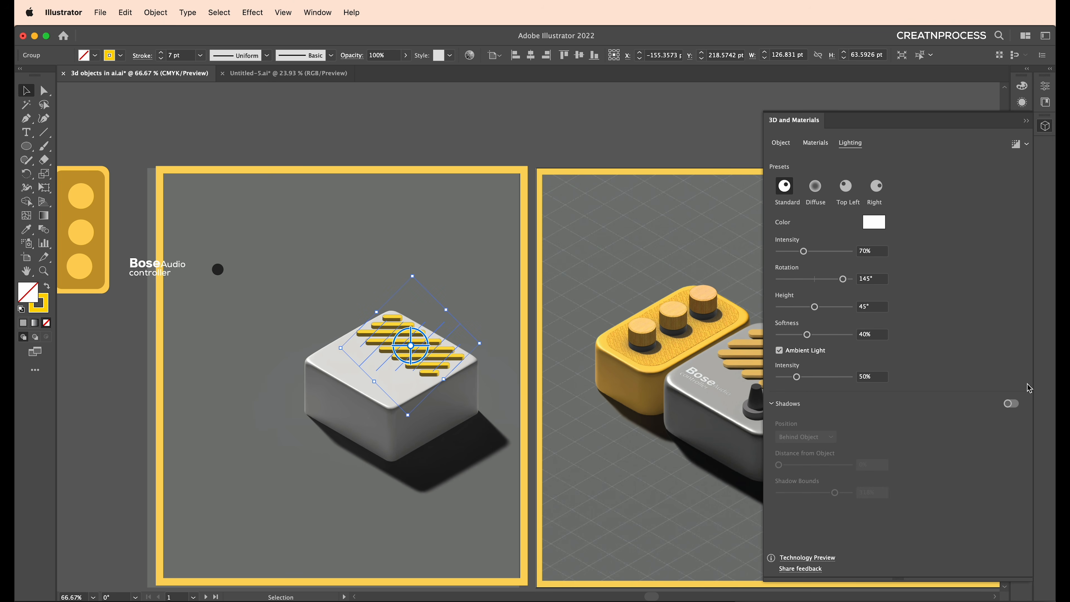
left_click(1011, 404)
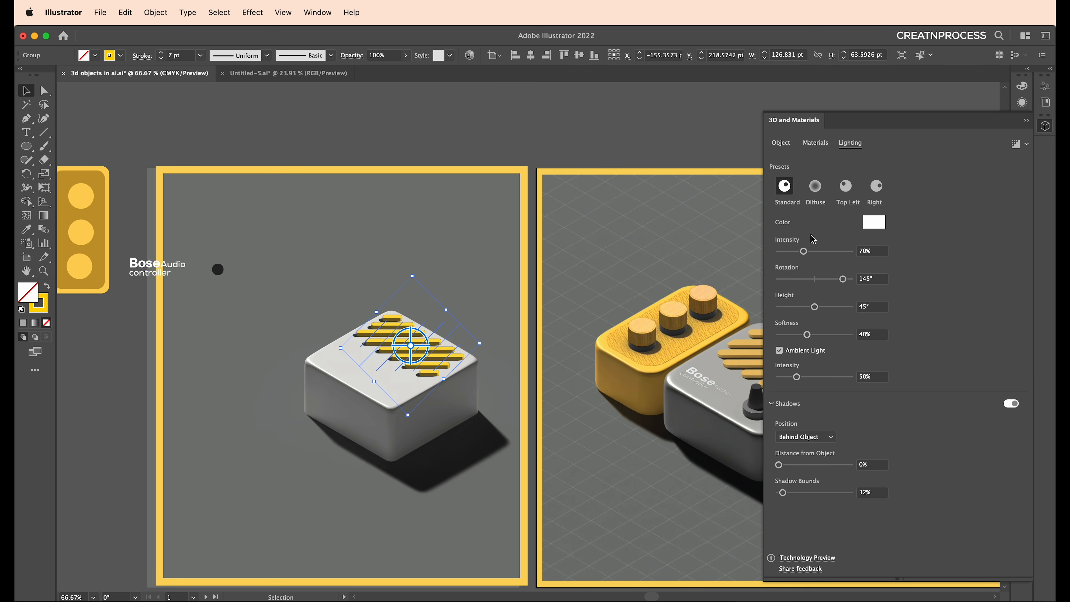
left_click(794, 279)
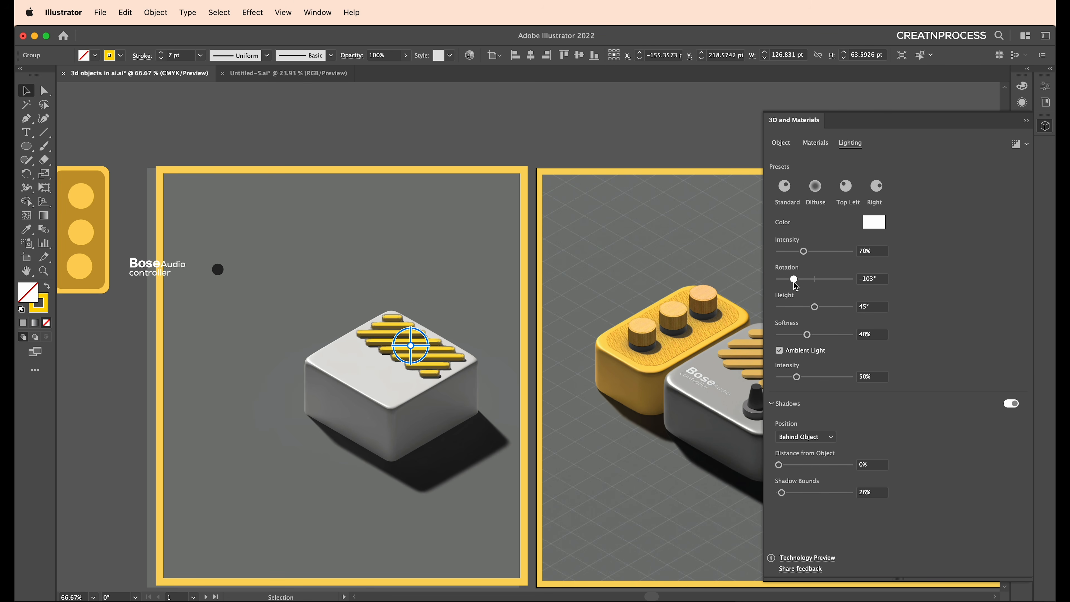
left_click_drag(794, 283, 797, 283)
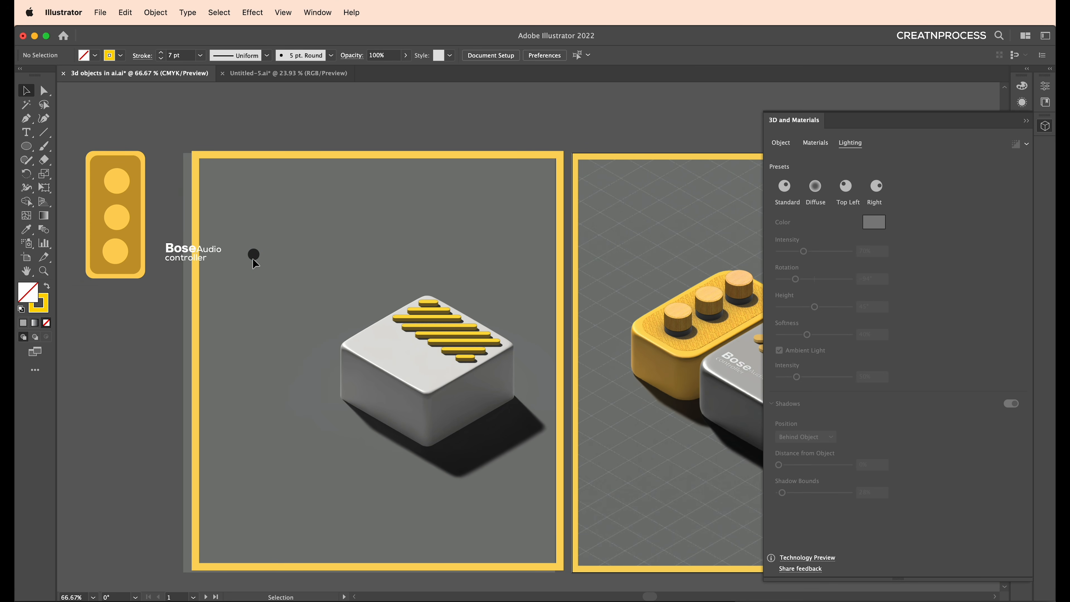
- Move the two knob circles onto the front of the block's top face and extrude them
left_click_drag(255, 259, 428, 376)
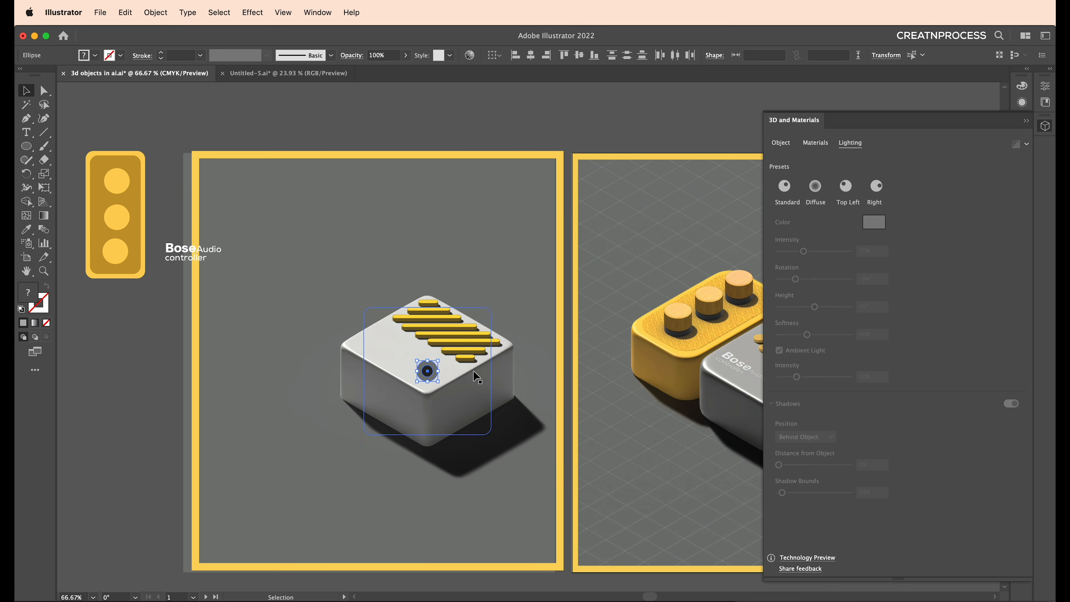
left_click(781, 143)
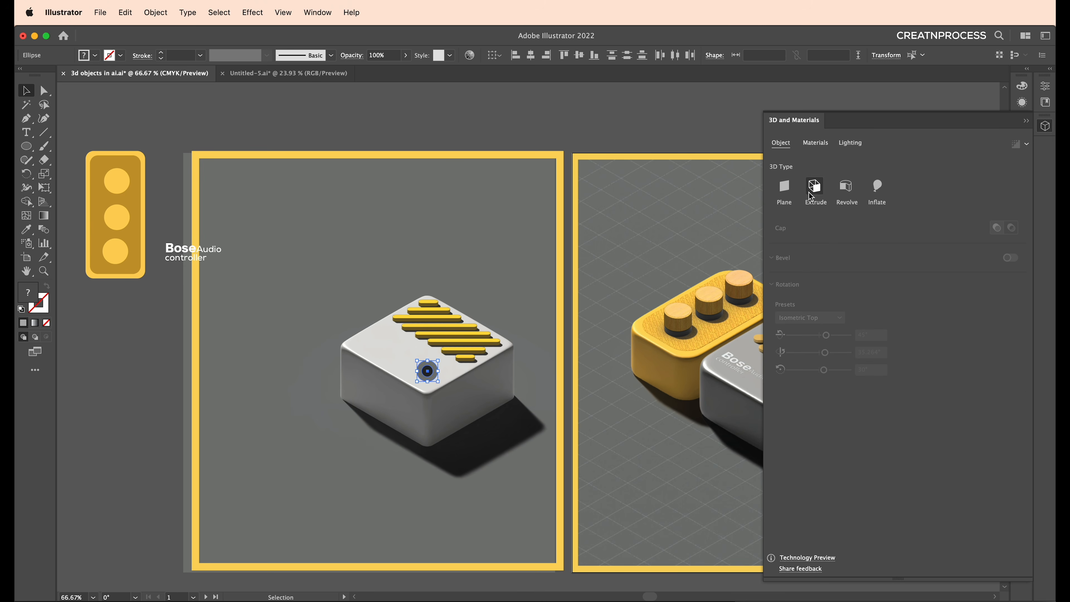
left_click(816, 191)
key("super+equal")
key("super+equal")
key("super+equal")
key("super+equal")
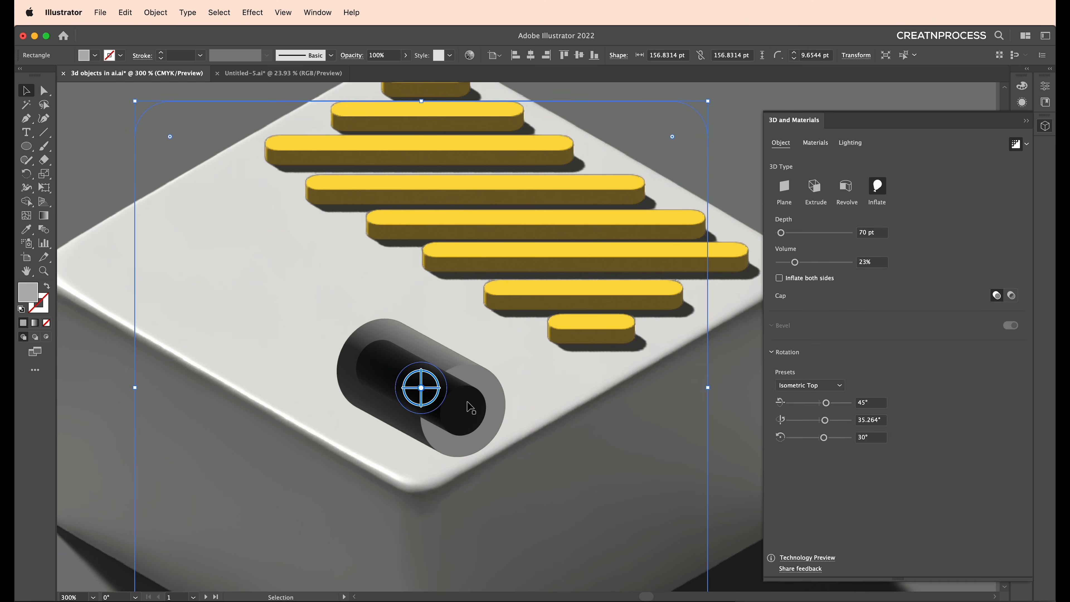
- Apply the Isometric Top rotation to both knob cylinders, moving the black one aside from the grey one
left_click(809, 533)
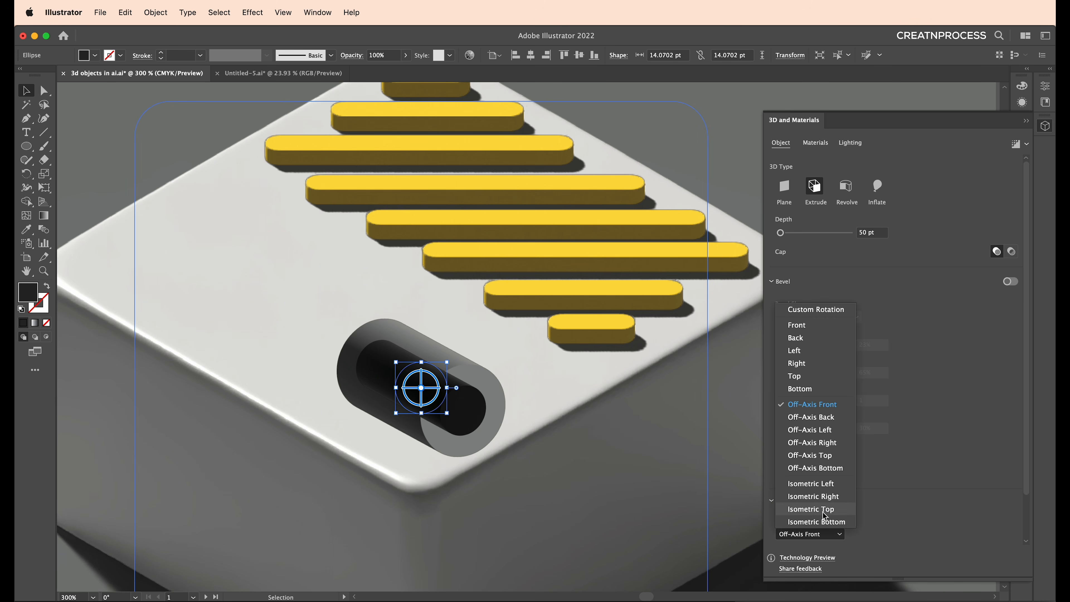
left_click(796, 509)
left_click_drag(458, 403, 349, 301)
left_click(443, 405)
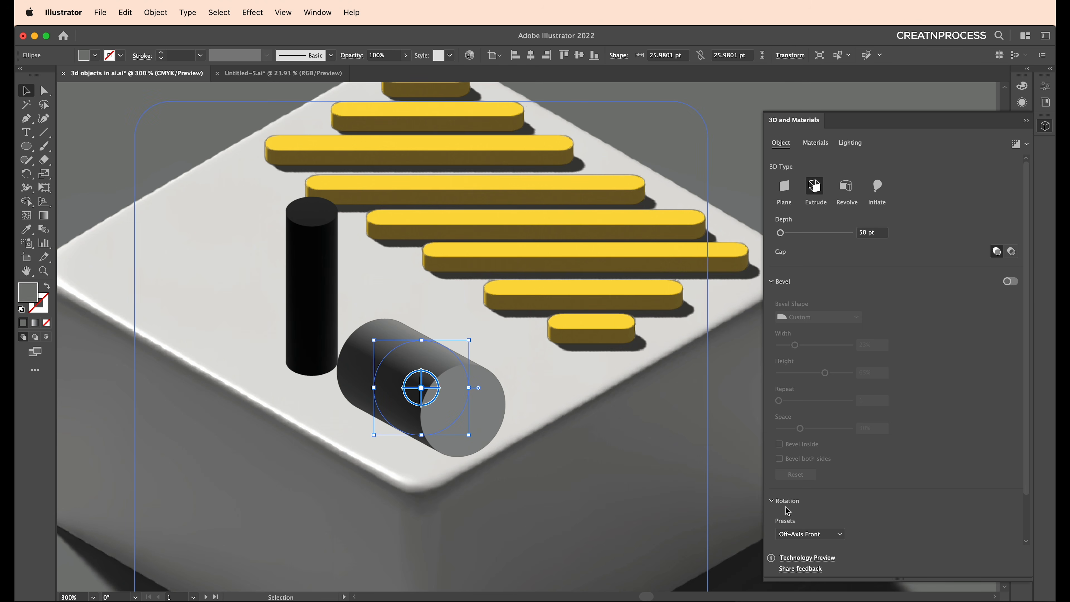
left_click(815, 538)
left_click(801, 508)
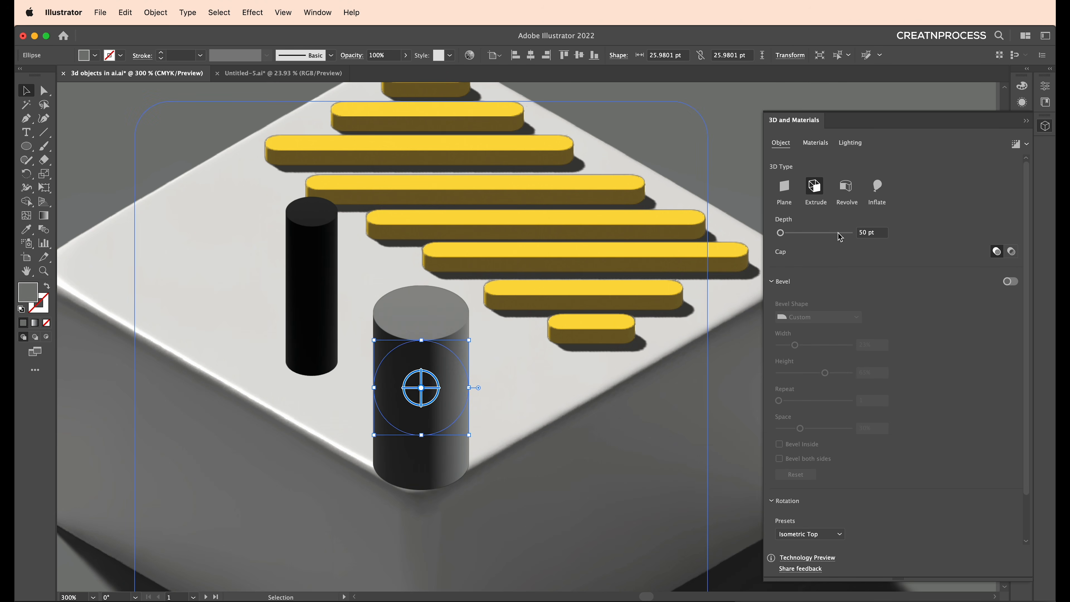
- Reduce the grey knob base's extrusion depth to about 10 pt
left_click(864, 232)
scroll(864, 232, "up", 10)
scroll(864, 232, "down", 20)
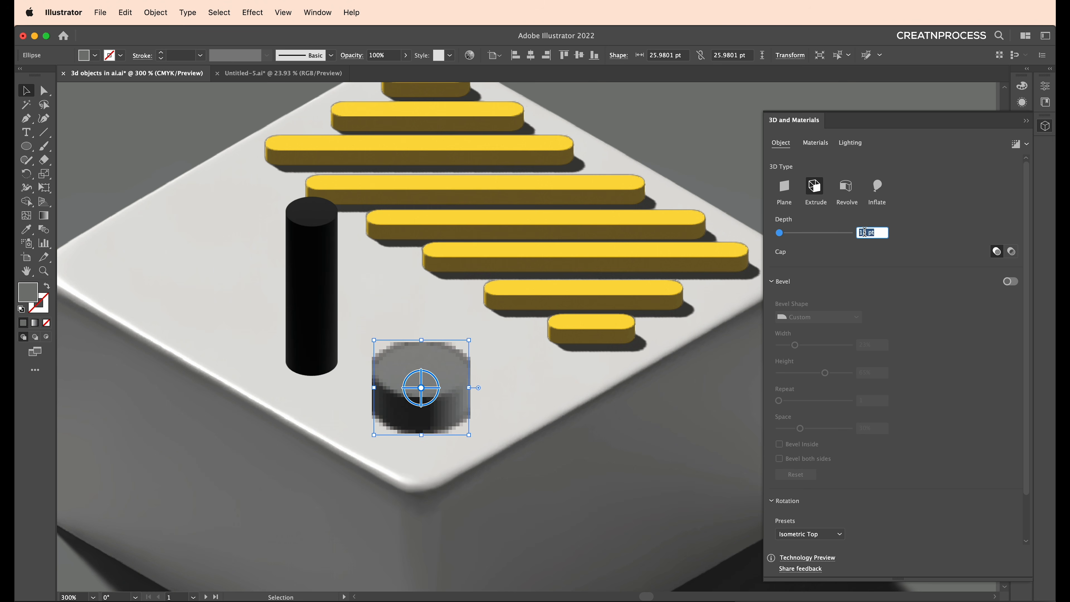
left_click(414, 280)
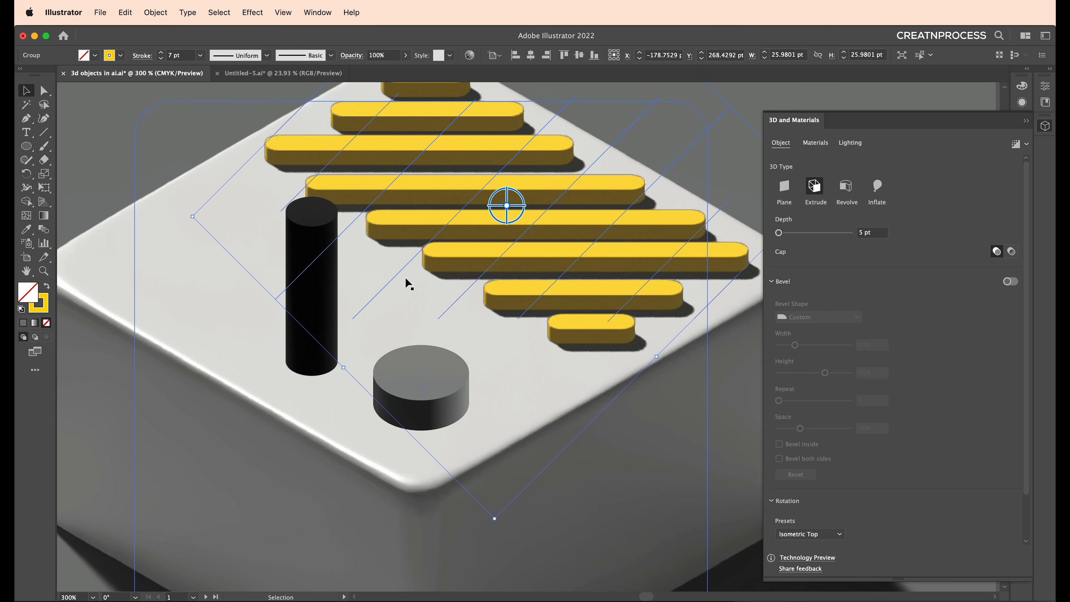
- Move the black cylinder directly behind the grey knob base and set its extrusion depth to 21 pt
left_click_drag(324, 297, 435, 307)
left_click(864, 232)
scroll(863, 232, "down", 20)
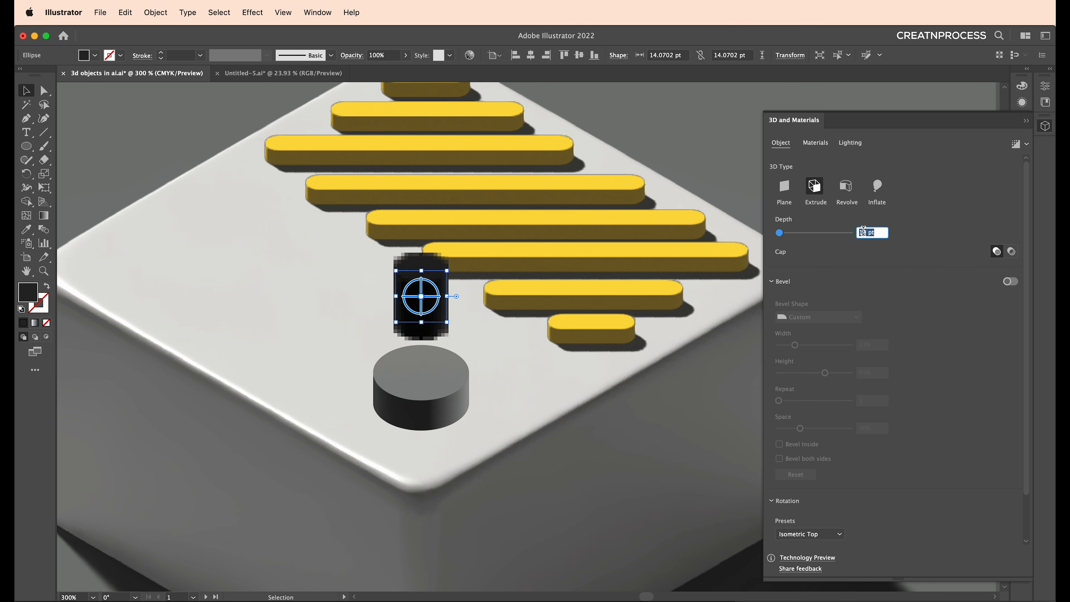
scroll(864, 232, "up", 5)
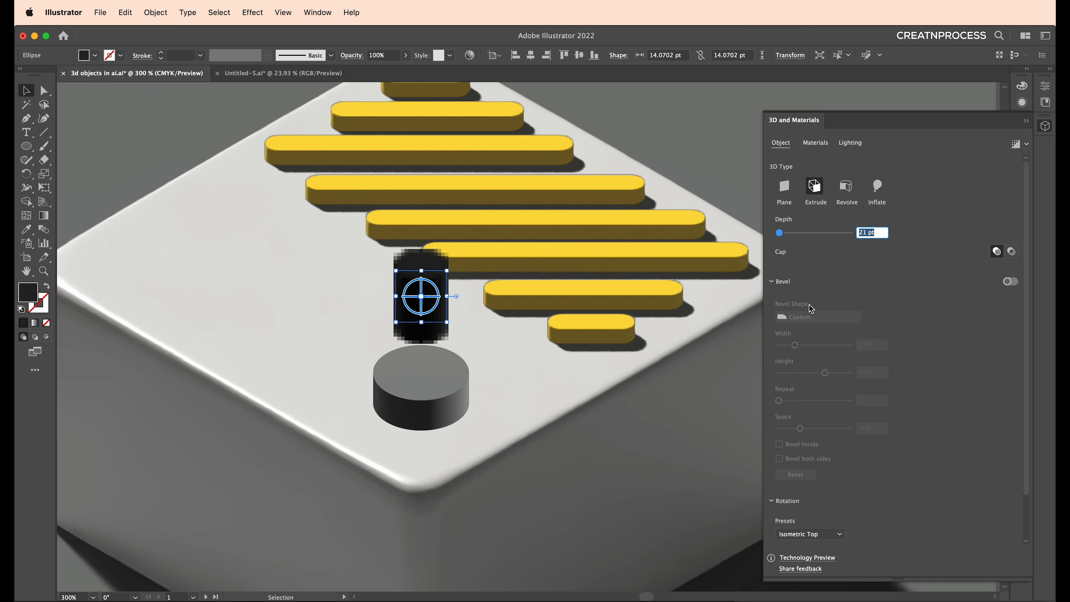
- Add a Classic bevel with 81% width and 96% height to the black cylinder and set its extrusion depth to 0 pt
left_click(1009, 281)
left_click_drag(818, 375, 846, 377)
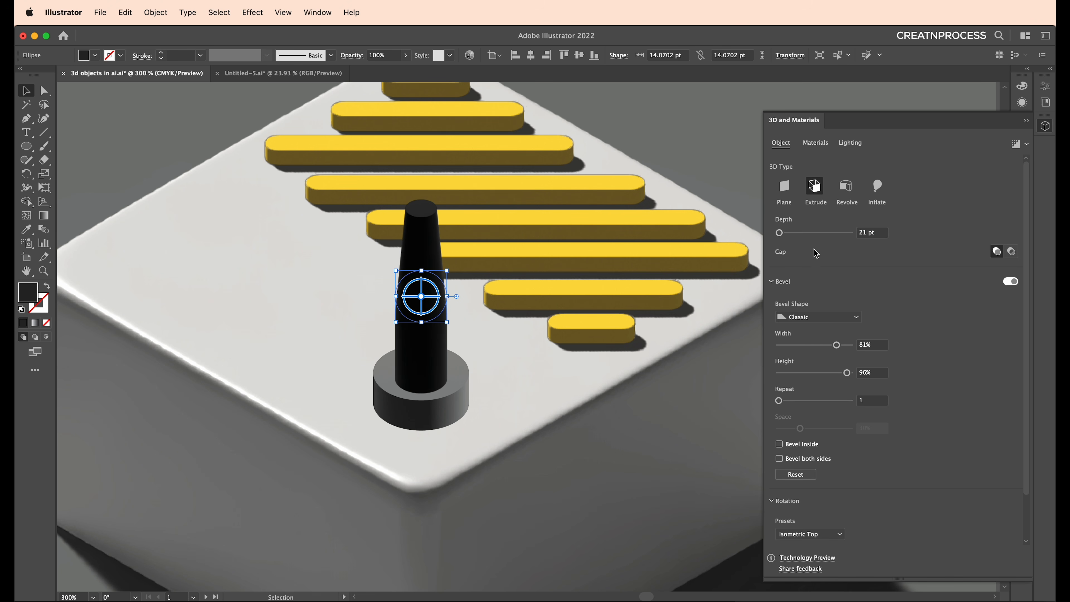
left_click(861, 232)
scroll(862, 232, "up", 8)
scroll(862, 232, "down", 20)
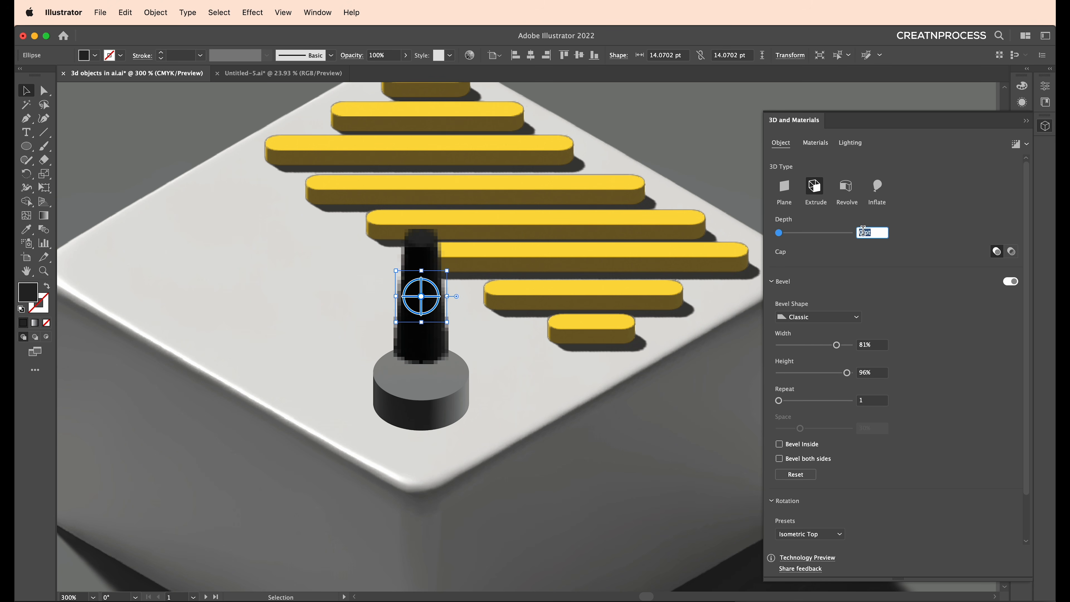
- Lower the tapered black knob onto the grey base and reduce its bevel width to 56%
left_click(450, 334)
left_click_drag(450, 337, 437, 359)
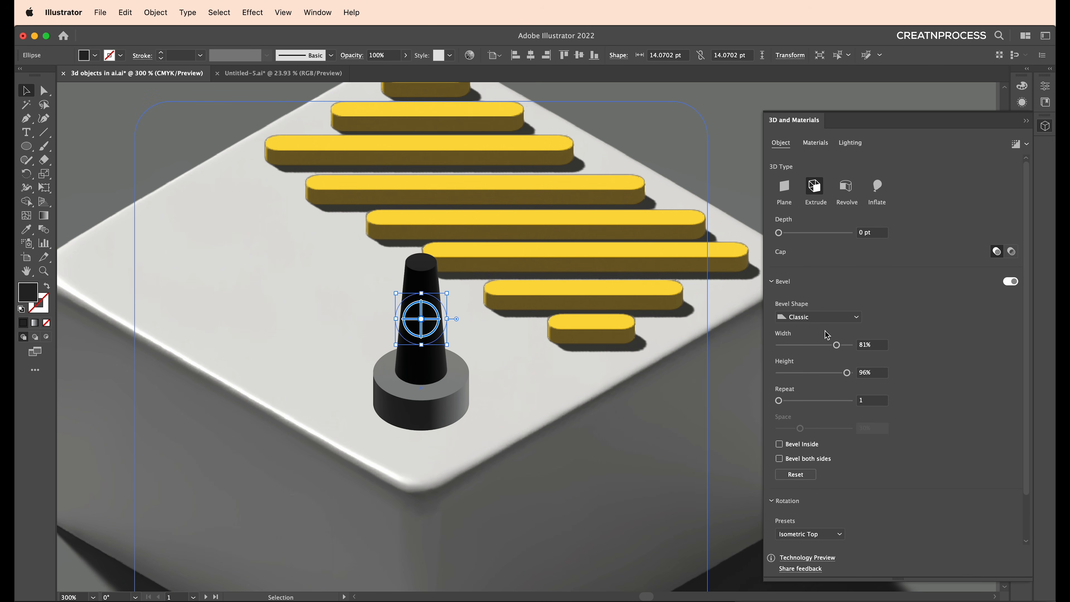
left_click_drag(837, 345, 832, 346)
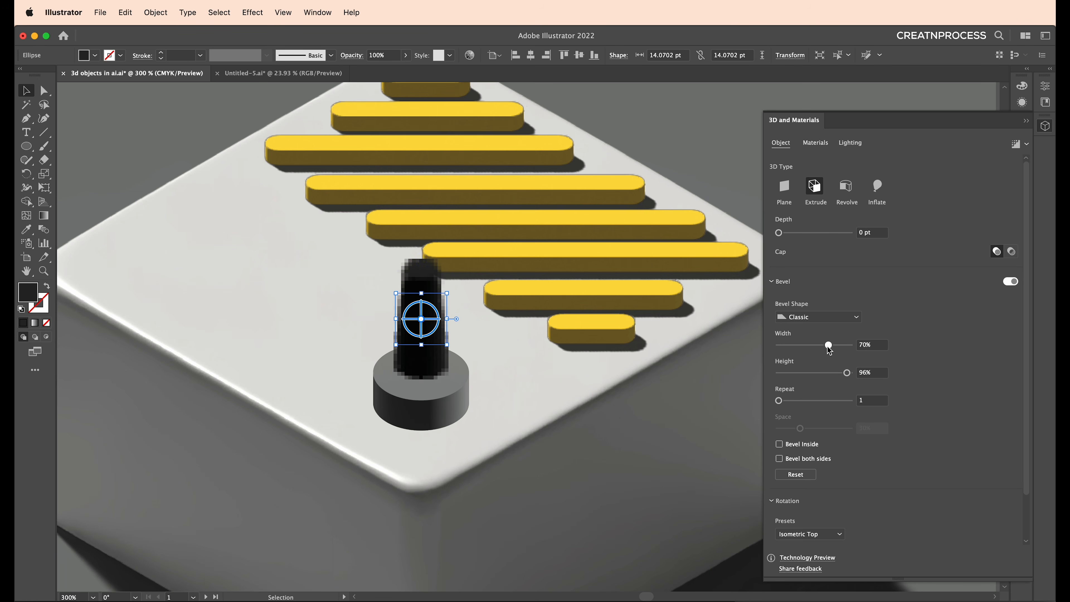
left_click(442, 349)
left_click(441, 347)
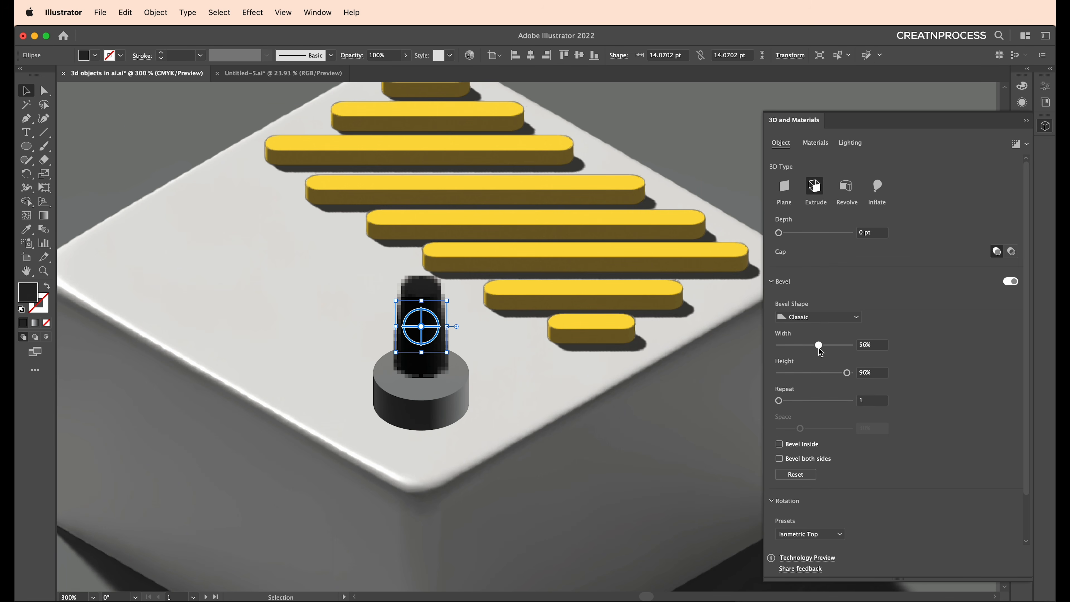
left_click(452, 351)
left_click(443, 342)
left_click_drag(442, 341, 443, 345)
- Enlarge the black knob's circle to about 16.37 pt, keeping it on the grey base, and set its bevel height to 93%
scroll(524, 391, "down", 6)
left_click_drag(693, 464, 600, 429)
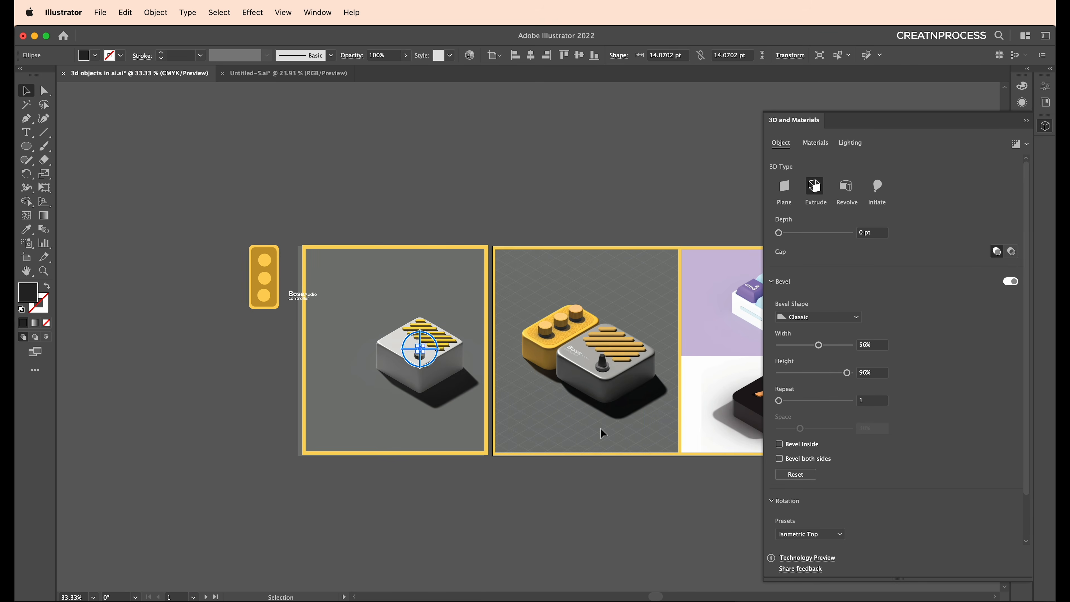
left_click(600, 428)
scroll(447, 367, "up", 6)
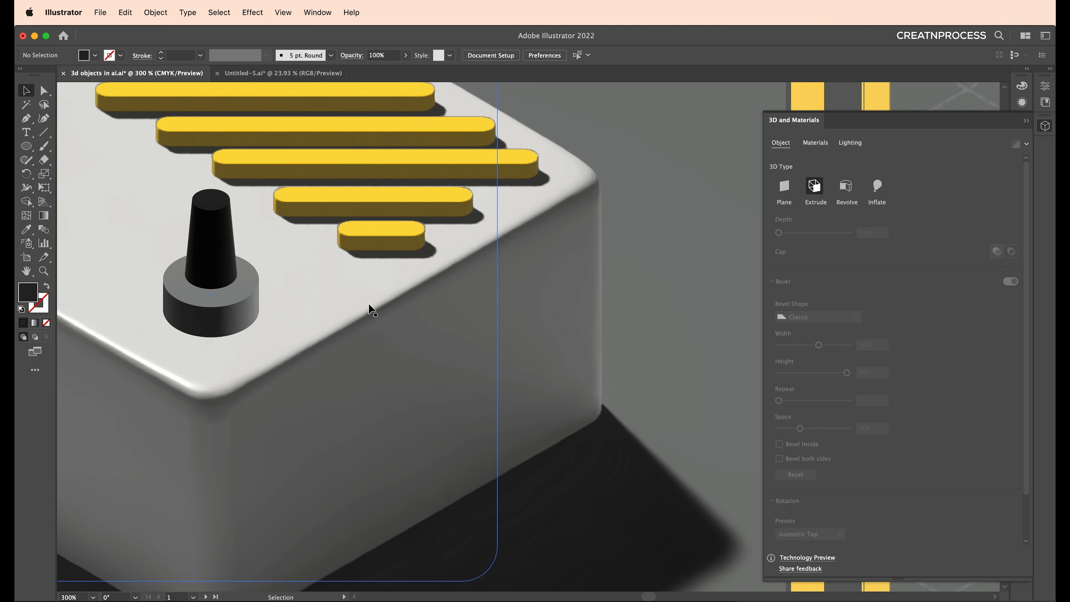
left_click_drag(168, 253, 253, 307)
left_click(295, 293)
left_click_drag(322, 294, 330, 293)
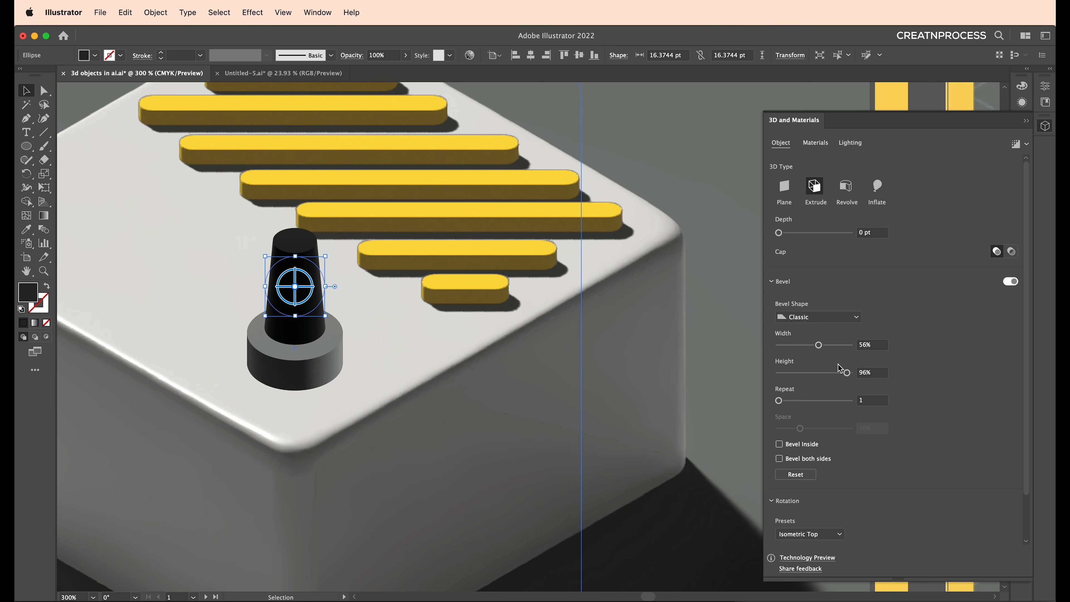
left_click_drag(848, 374, 845, 373)
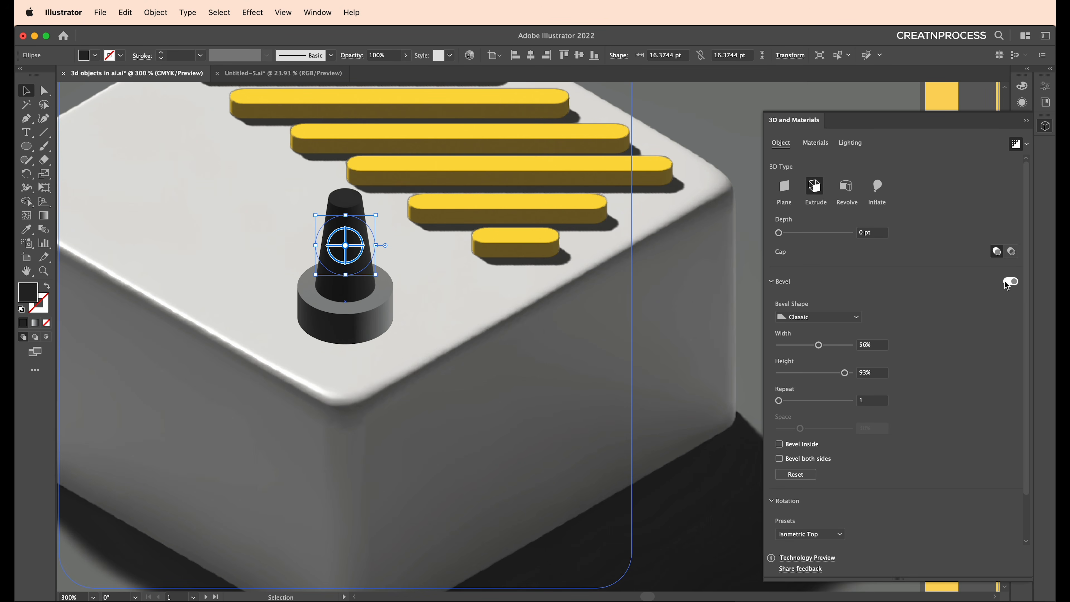
- Turn on shadows for the black knob and set its light rotation to -86° and light height to 76°
left_click(850, 142)
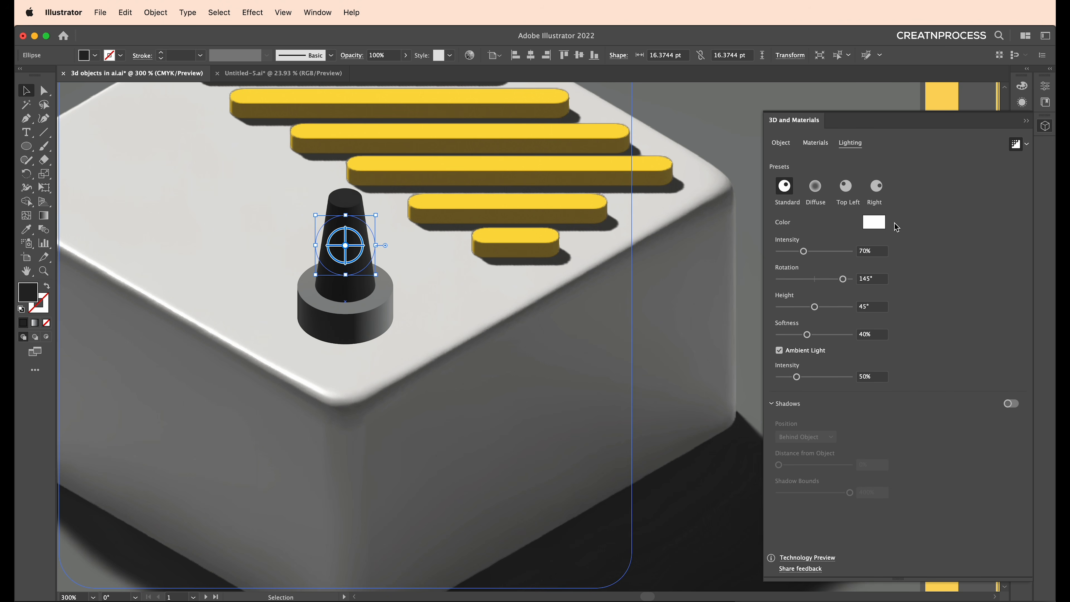
left_click(1011, 404)
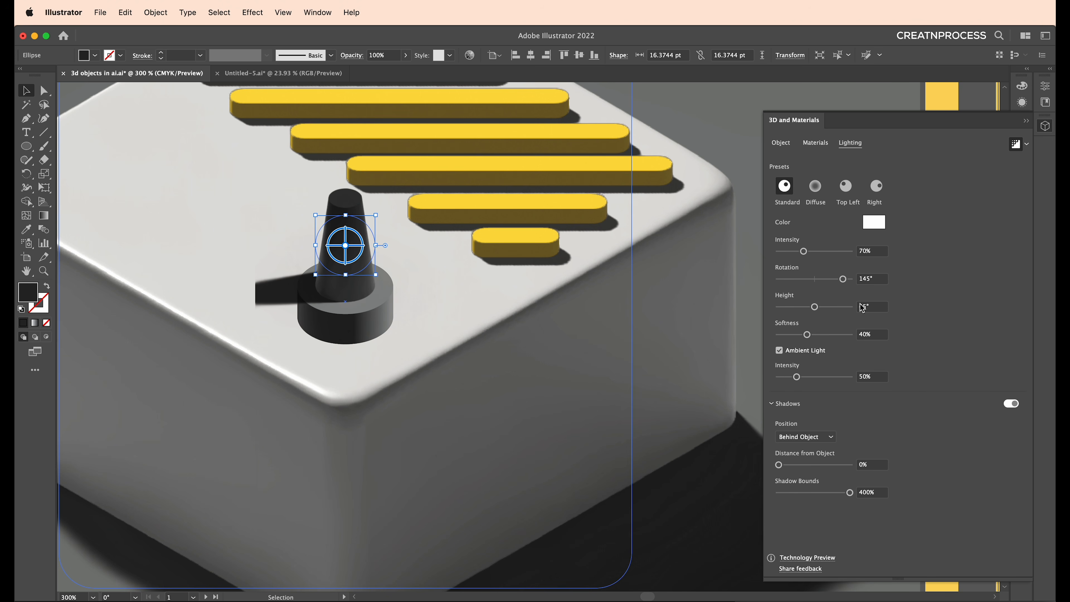
left_click_drag(824, 287, 840, 316)
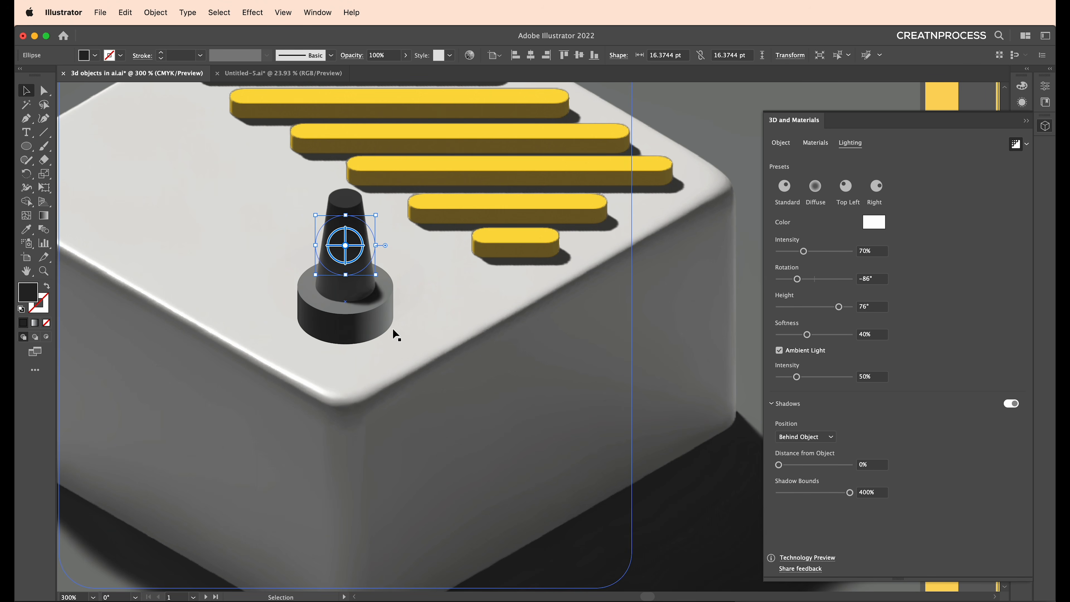
- Give the grey knob base a shadow with -92° light rotation, 72° light height and 300% shadow bounds, and render it
left_click(361, 337)
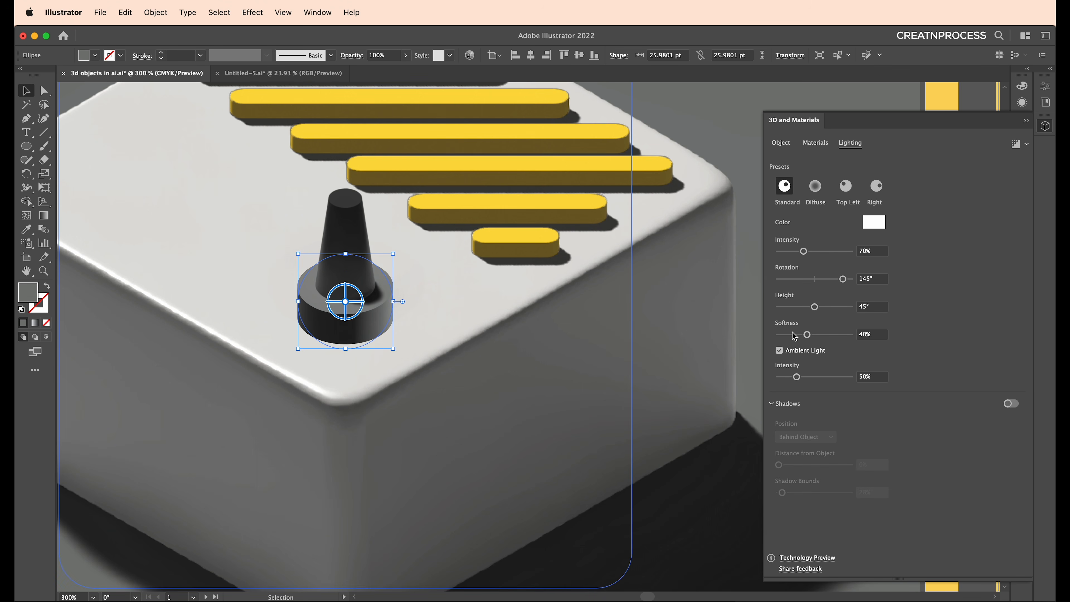
left_click(1012, 404)
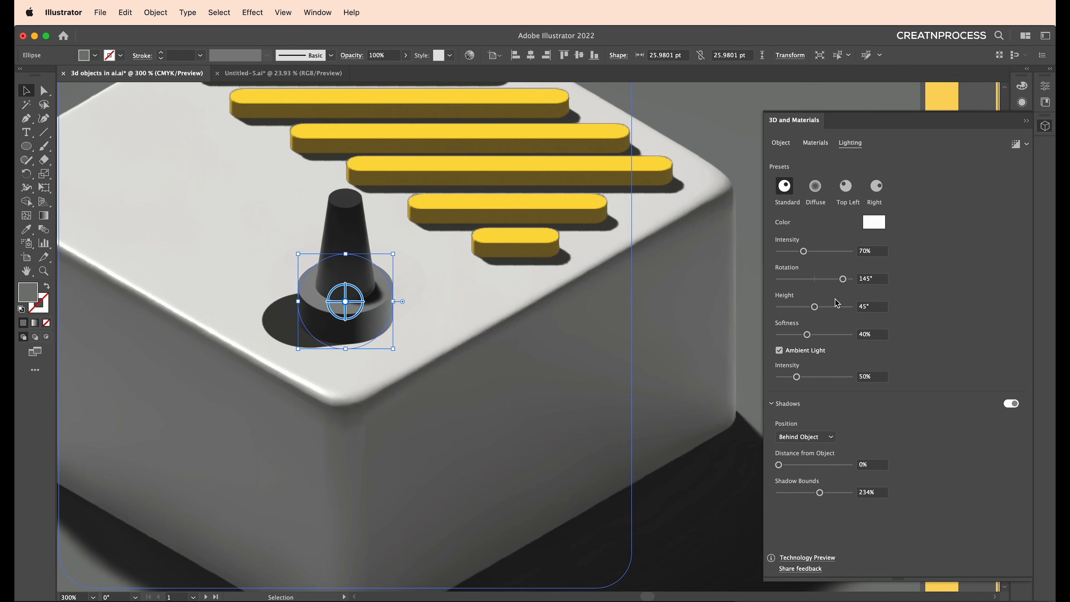
left_click_drag(847, 281, 836, 311)
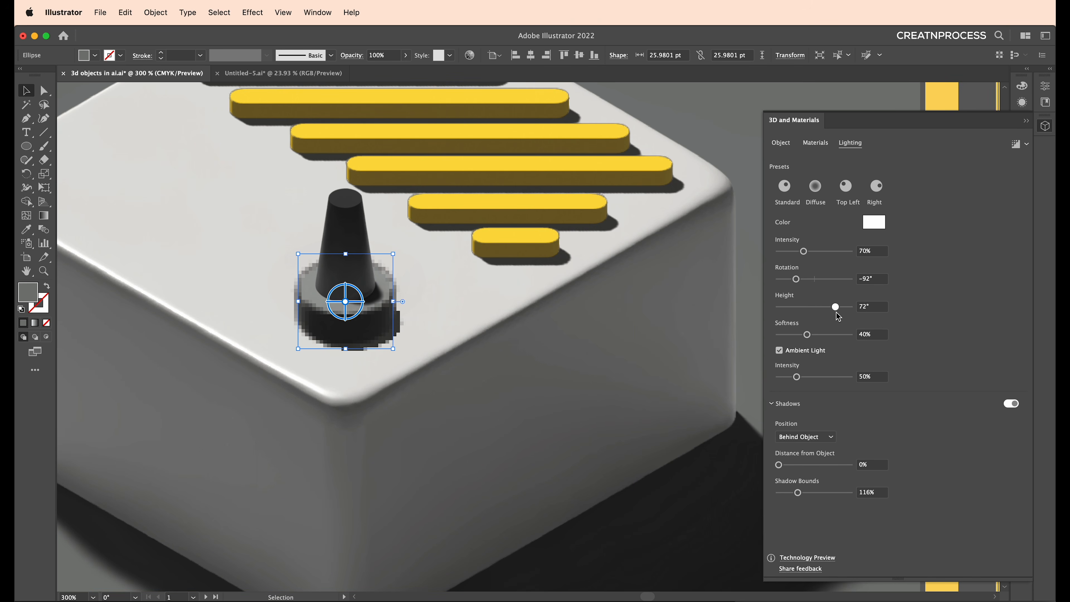
left_click(1013, 145)
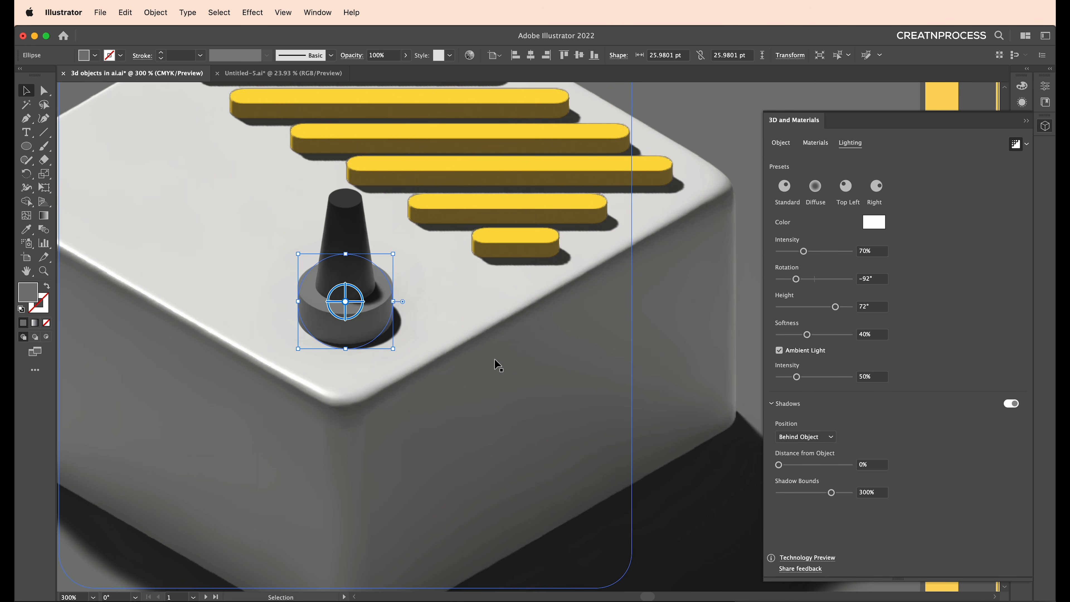
- Move the white "Bose Audio controller" text onto the block's top face, beside the knob
left_click(504, 364)
scroll(440, 384, "down", 2)
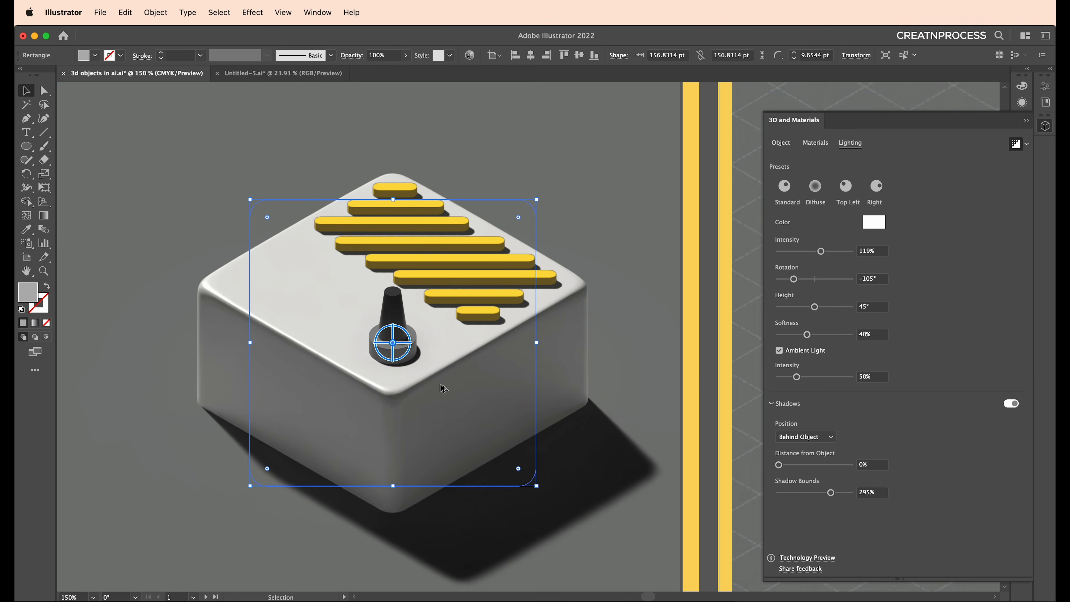
left_click(646, 274)
scroll(551, 344, "down", 2)
left_click_drag(618, 365, 447, 381)
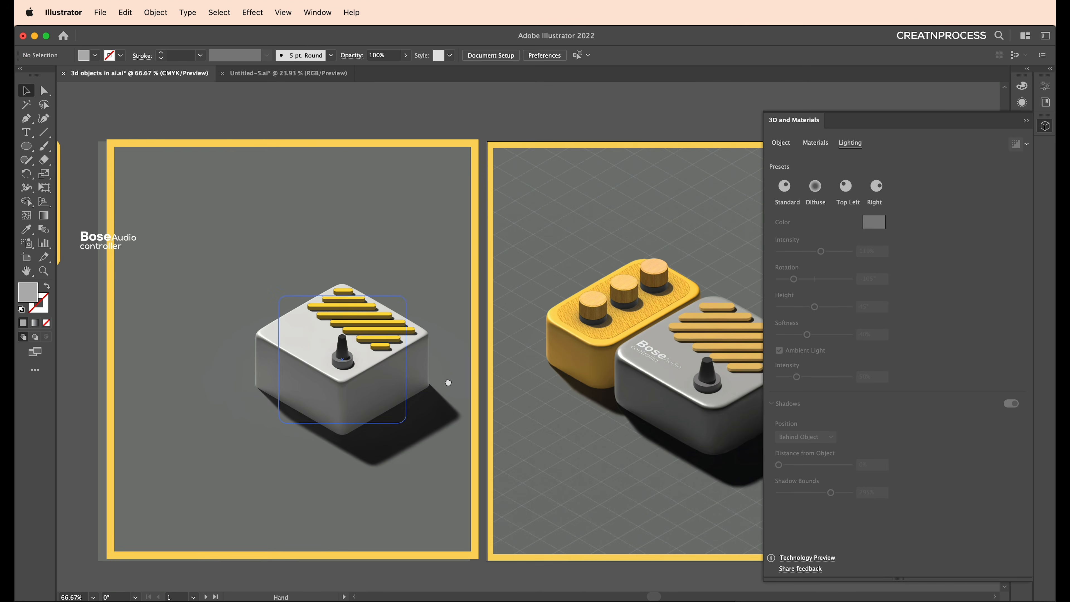
scroll(357, 352, "up", 1)
left_click_drag(294, 337, 507, 369)
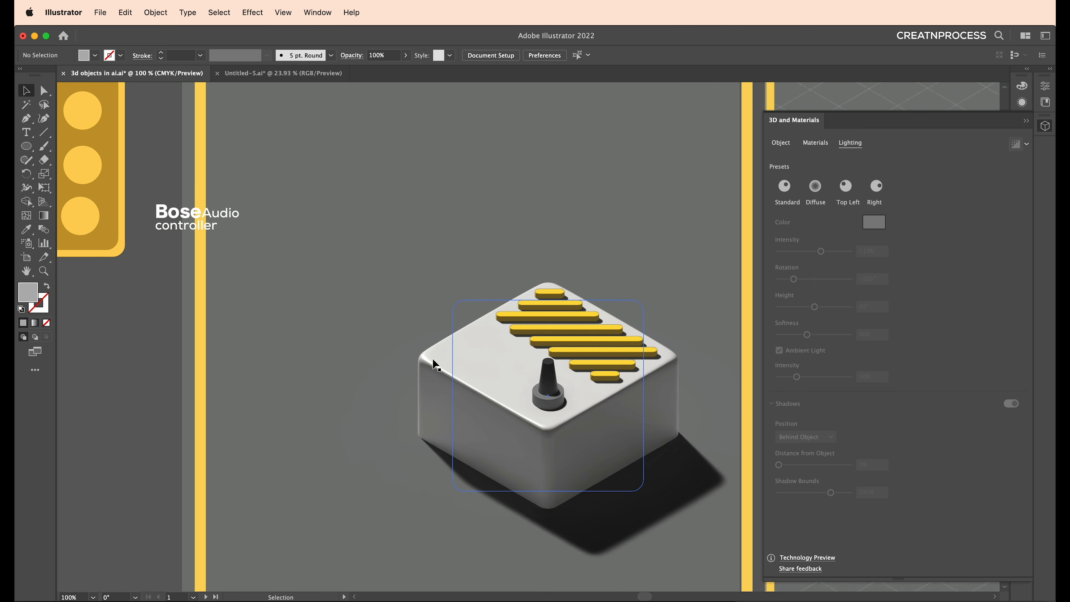
left_click_drag(224, 211, 512, 375)
scroll(510, 367, "up", 1)
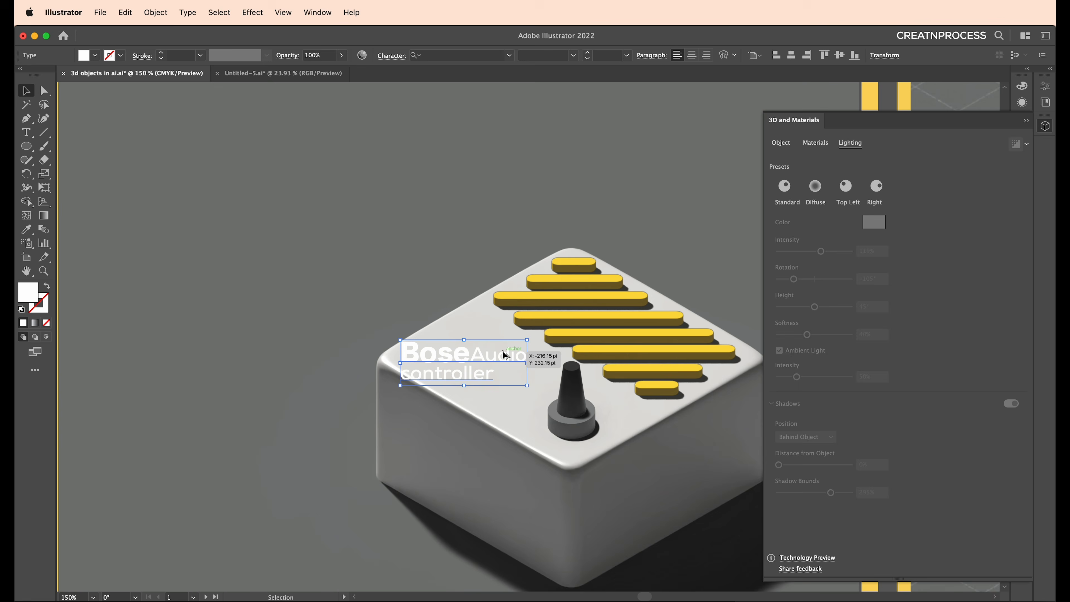
- Make the text a 3D plane with the Isometric Top rotation and align it along the top face's front edge
left_click(780, 143)
left_click(784, 186)
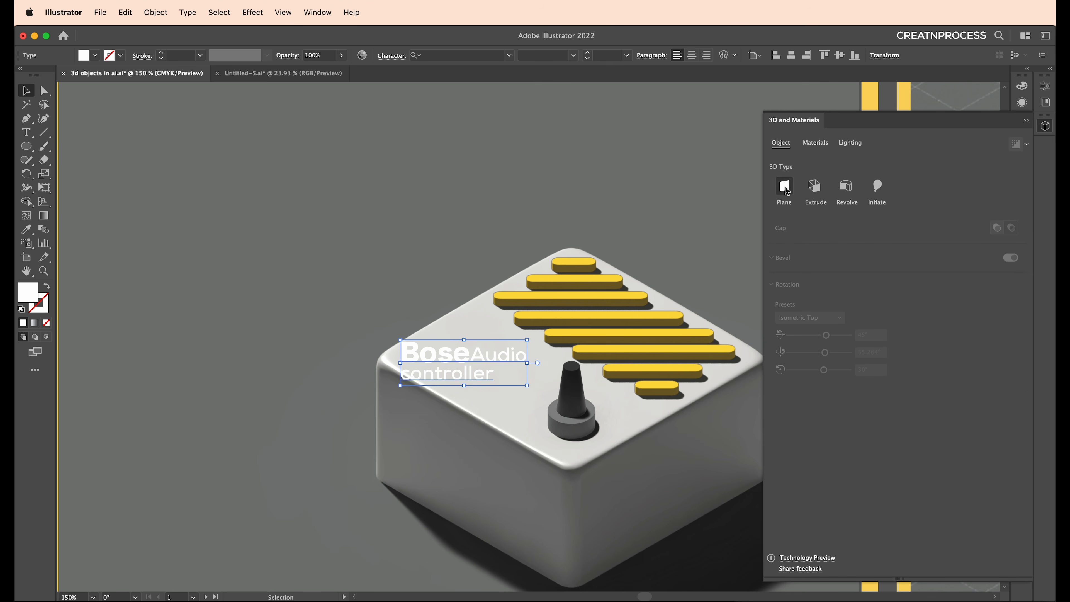
left_click(824, 318)
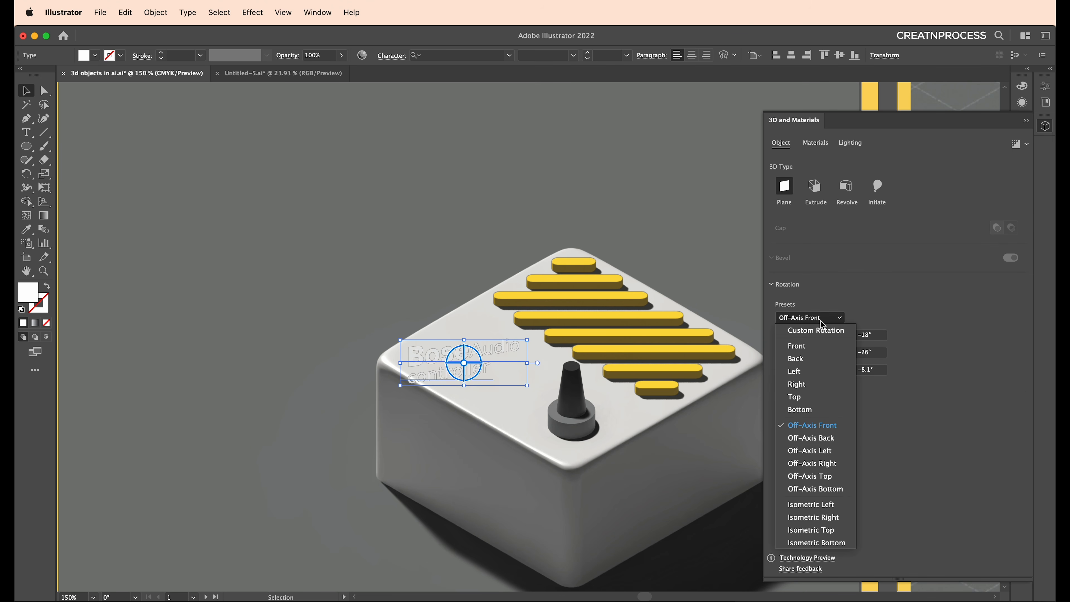
left_click(813, 530)
mouse_move(511, 387)
left_mouse_down()
mouse_move(549, 390)
mouse_move(547, 402)
mouse_move(544, 370)
mouse_move(569, 374)
mouse_move(524, 388)
left_mouse_up()
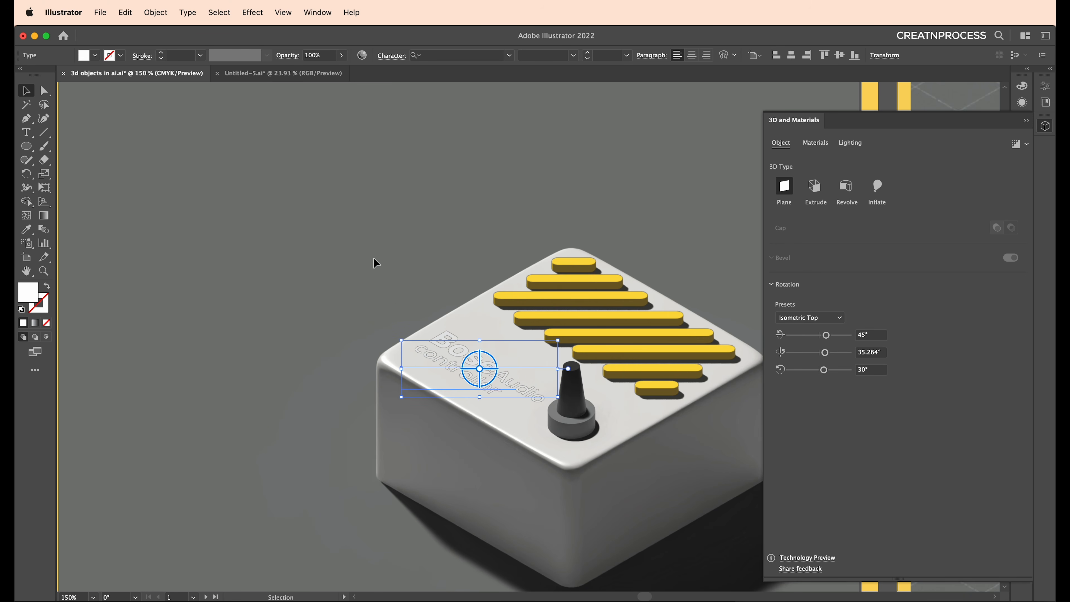
- Reduce the grey block's light intensity to 65%
left_click(375, 262)
key("super+minus")
key("super+minus")
key("super+minus")
key("super+minus")
left_click(549, 344)
key("super+plus")
key("super+plus")
scroll(570, 347, "right", 3)
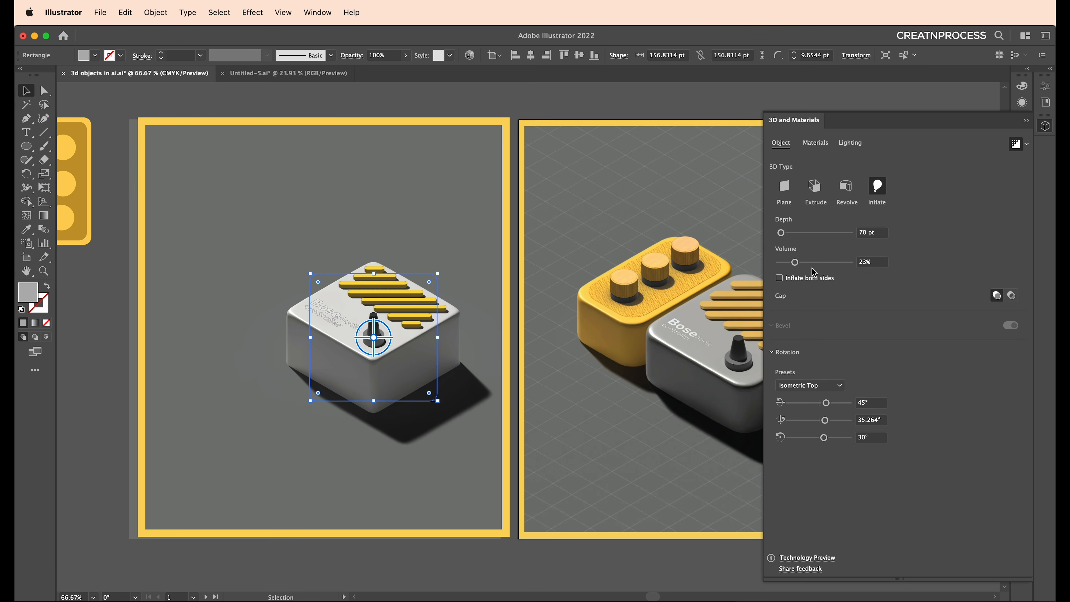
left_click(849, 143)
left_click_drag(820, 253, 803, 253)
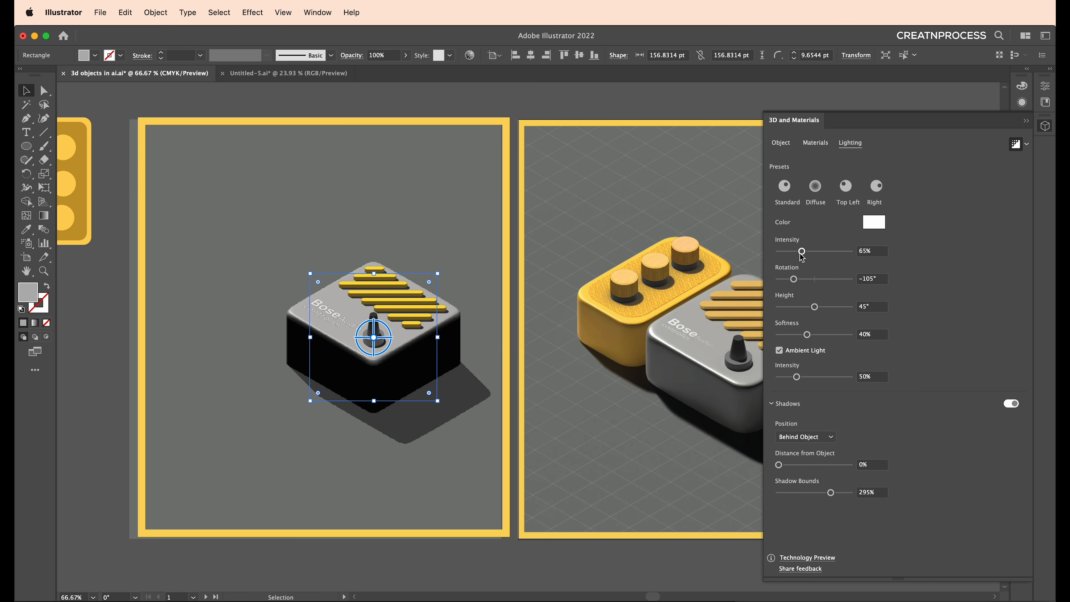
- Turn off the block's ambient light and set its light rotation to -96°, softness to 25% and shadow bounds to 137%
left_click_drag(797, 378, 781, 377)
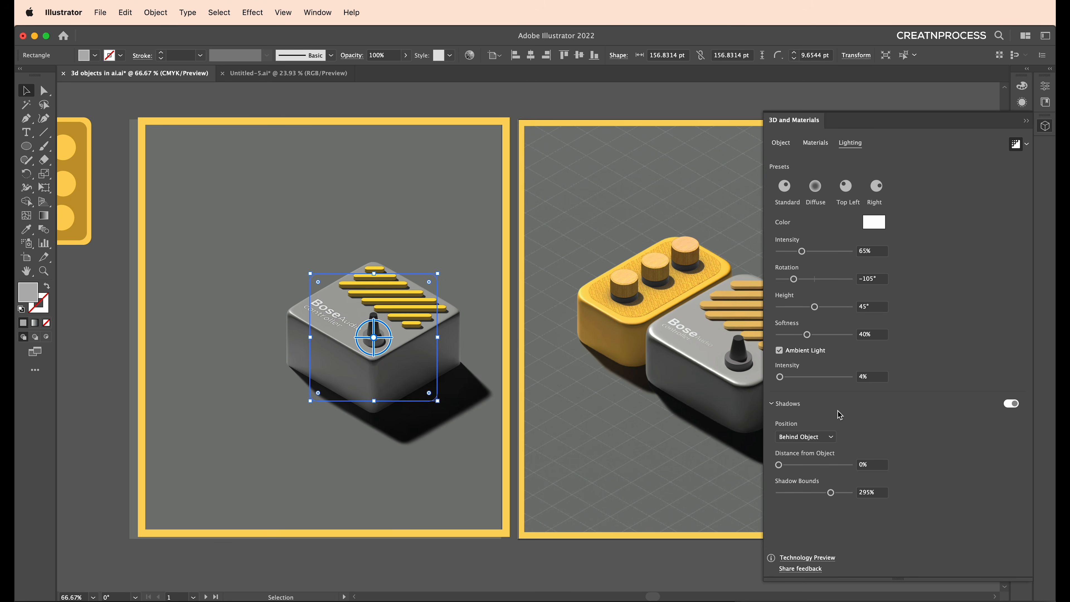
left_click_drag(796, 281, 797, 280)
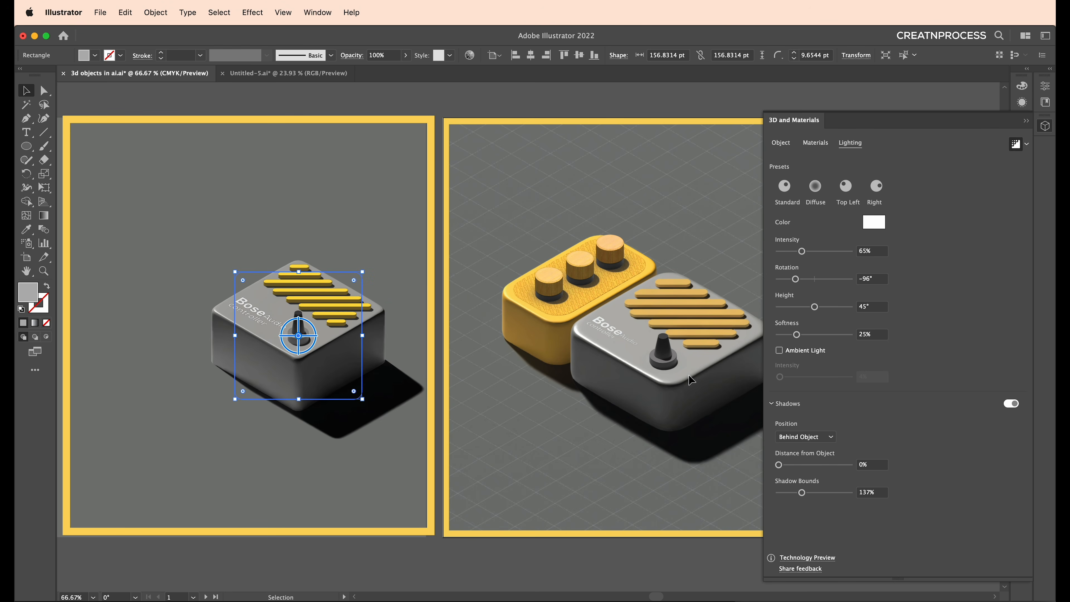
left_click(309, 437)
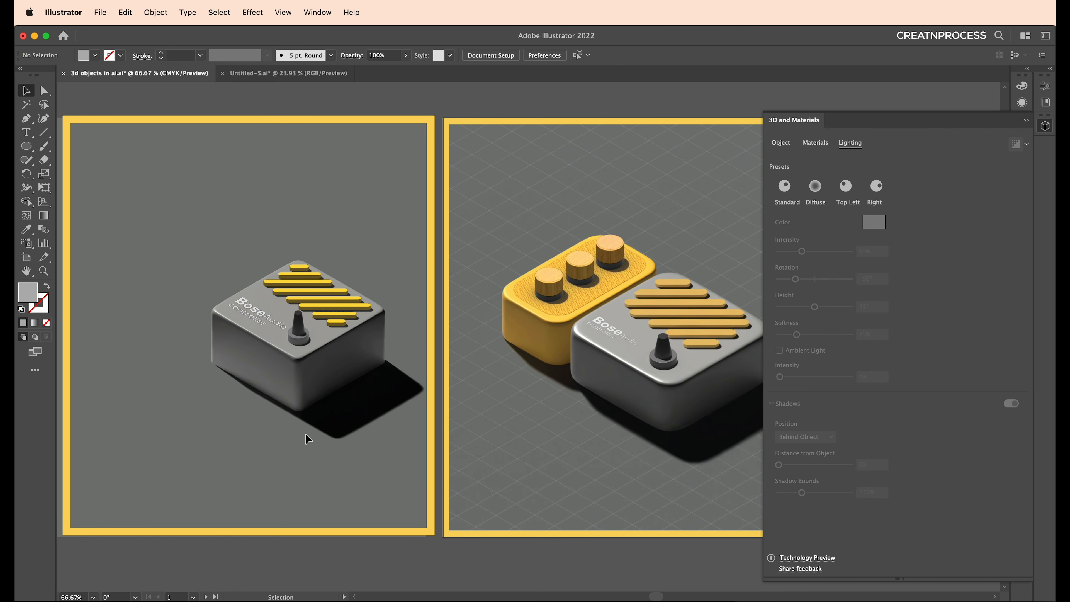
- Dim the yellow stripes' lighting to 54% intensity and 35% ambient intensity, with 39% shadow bounds
left_click_drag(321, 431, 344, 484)
key("super+1")
left_click(310, 345)
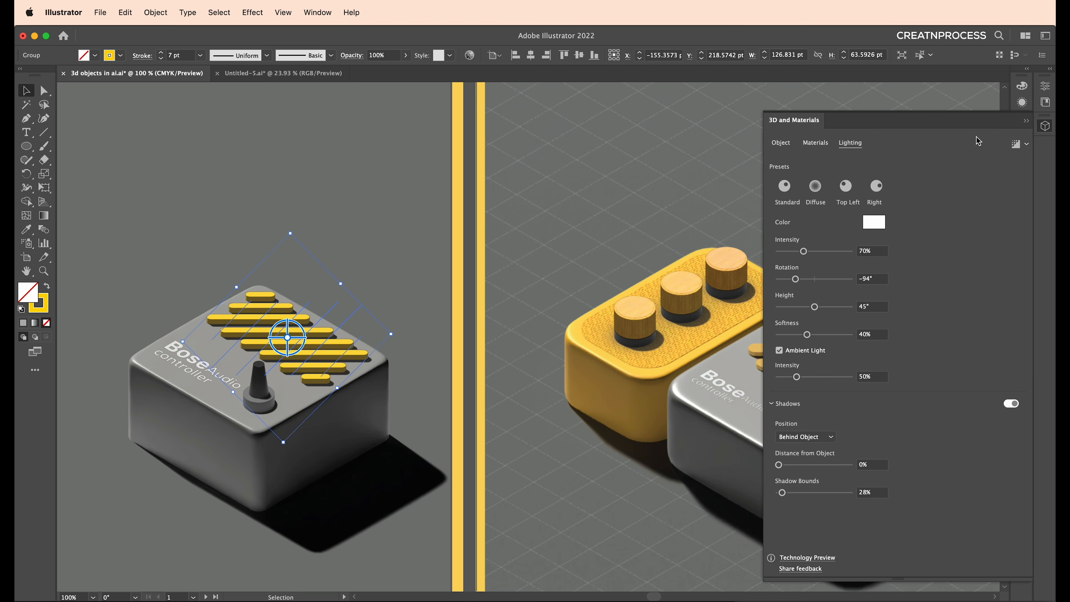
left_click(1010, 144)
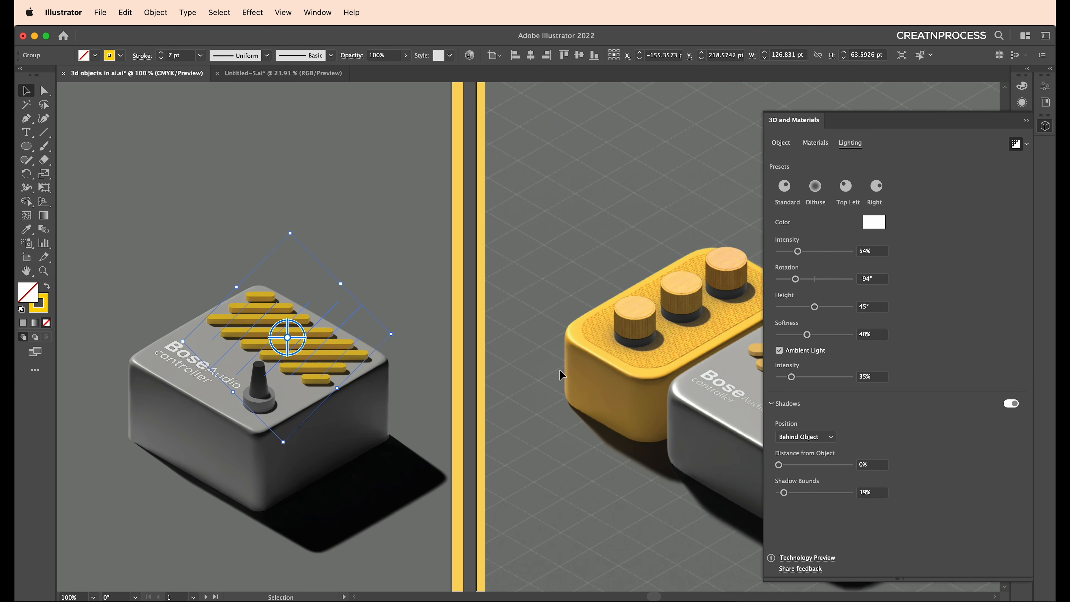
- Slightly raise the yellow stripes' light intensity to match the reference render
scroll(559, 372, "down", 2)
left_click_drag(585, 382, 501, 387)
scroll(505, 386, "up", 2)
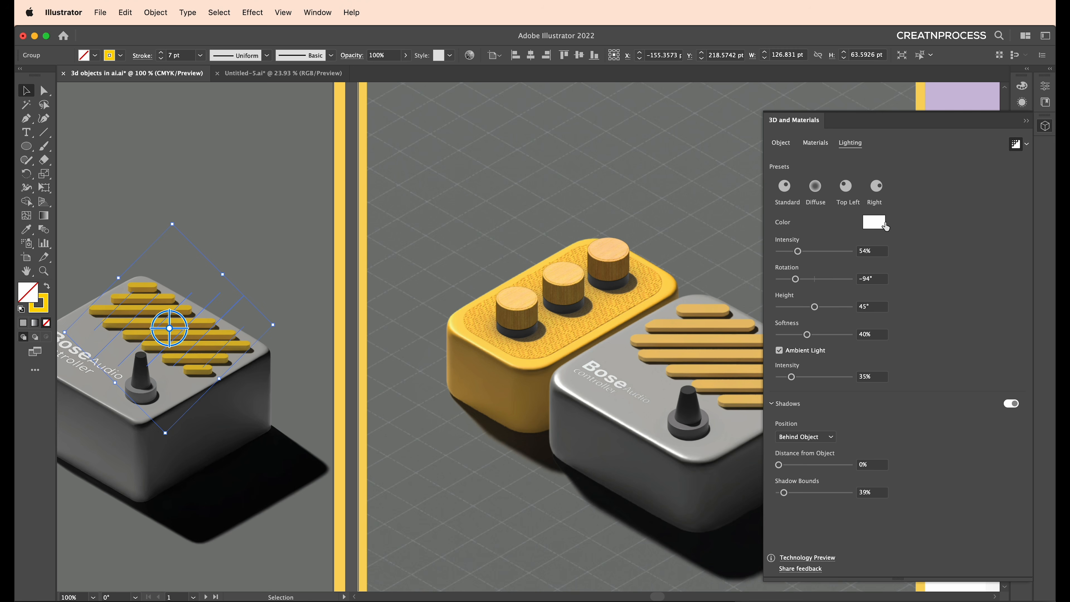
left_click_drag(799, 251, 802, 251)
left_click(676, 232)
scroll(483, 330, "down", 2)
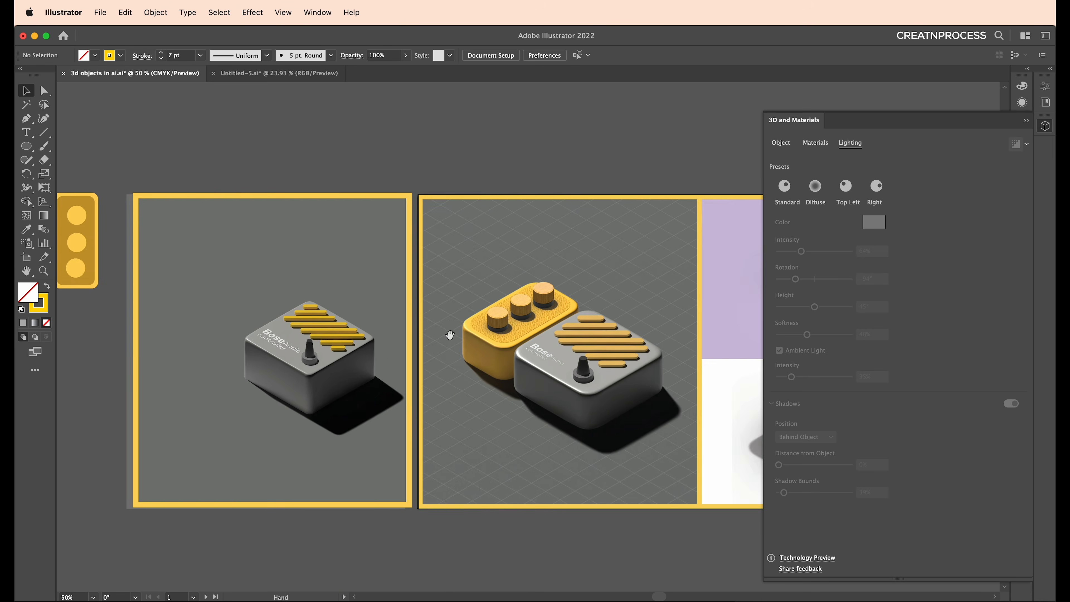
- Enlarge the grey block to about 177.47 pt square, leaving the stripes, text and knob at their size
scroll(458, 345, "left", 3)
scroll(471, 354, "left", 1)
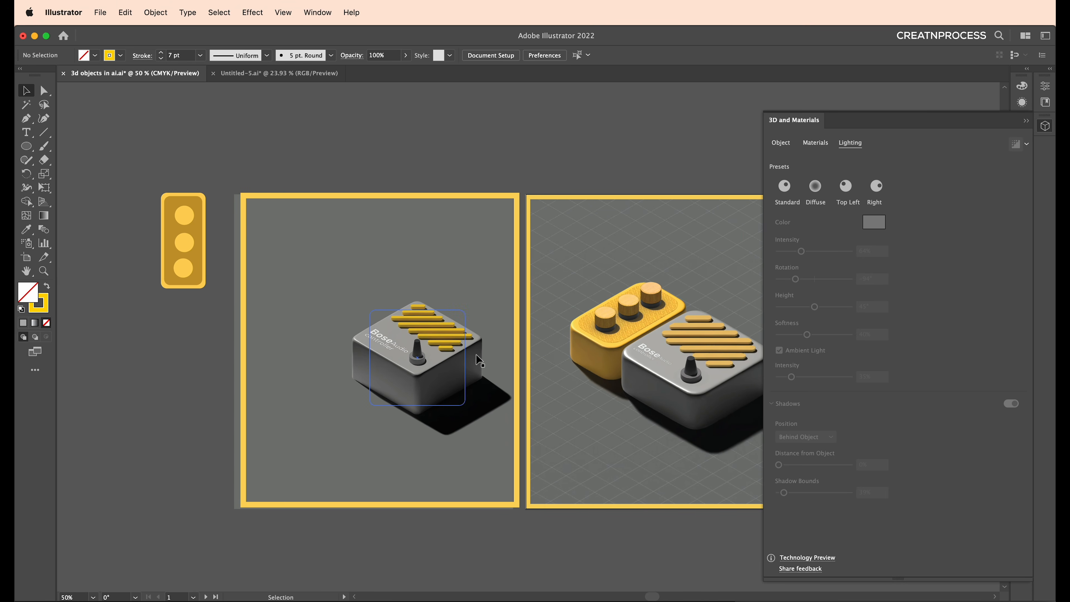
left_click(456, 378)
scroll(456, 379, "up", 2)
scroll(423, 385, "down", 1)
left_click_drag(382, 368, 463, 390)
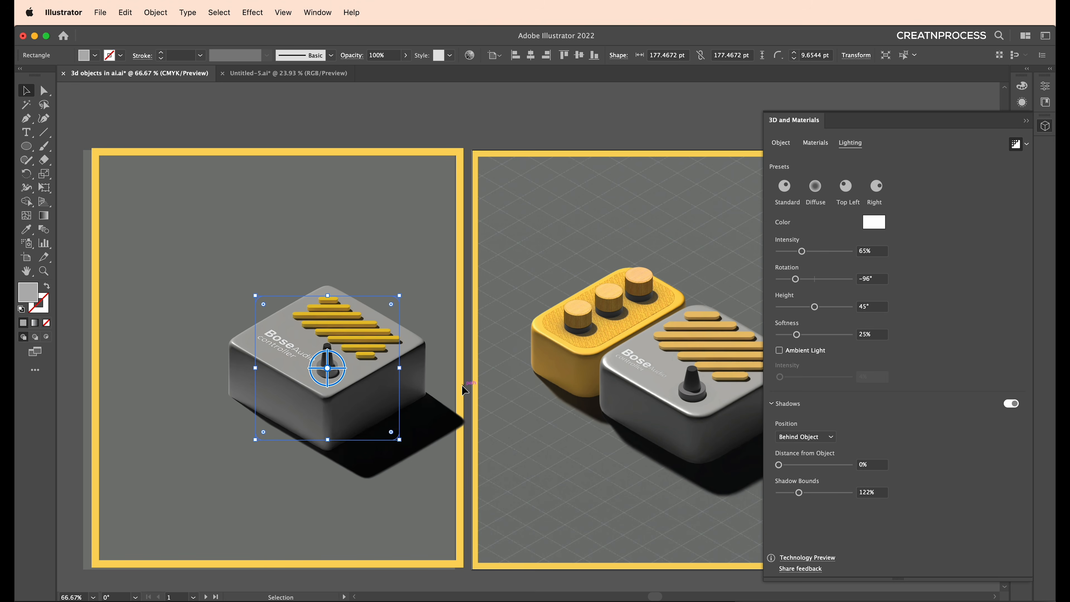
left_click(471, 118)
- Extrude both flat yellow rounded rectangles and move them onto the artboard beside the grey block, leaving the three circles behind
scroll(428, 344, "down", 2)
scroll(430, 435, "up", 5)
left_click(350, 344)
scroll(358, 344, "down", 2)
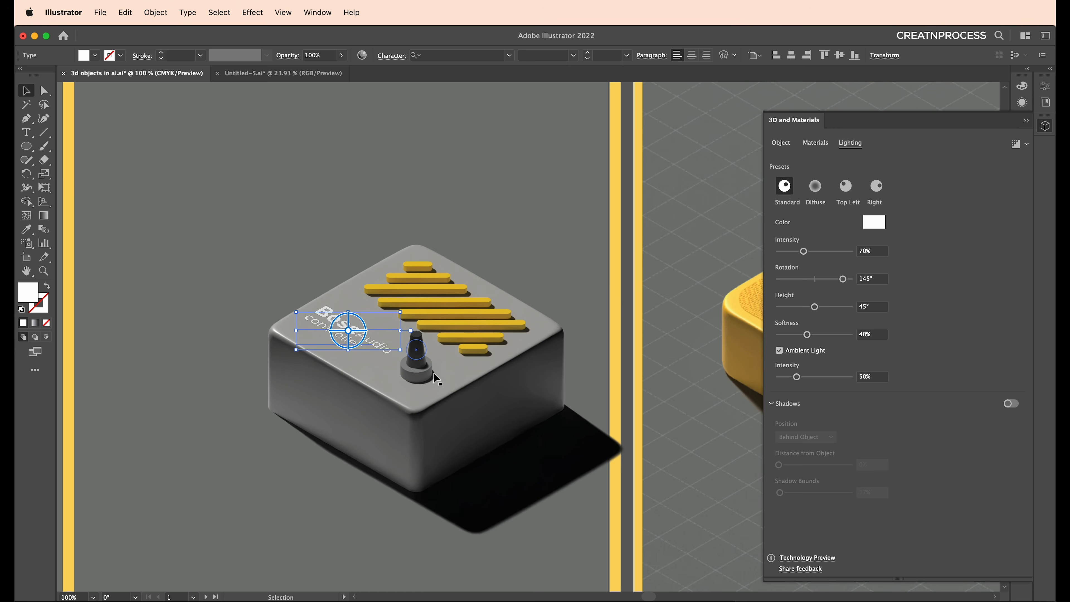
scroll(436, 377, "down", 4)
scroll(343, 379, "up", 3)
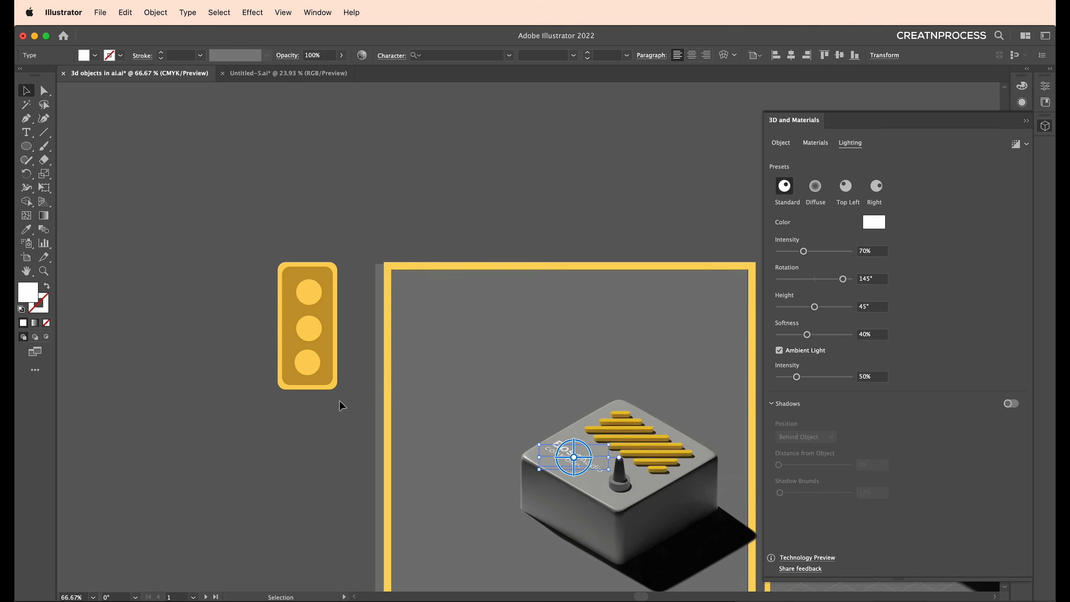
left_click(325, 370)
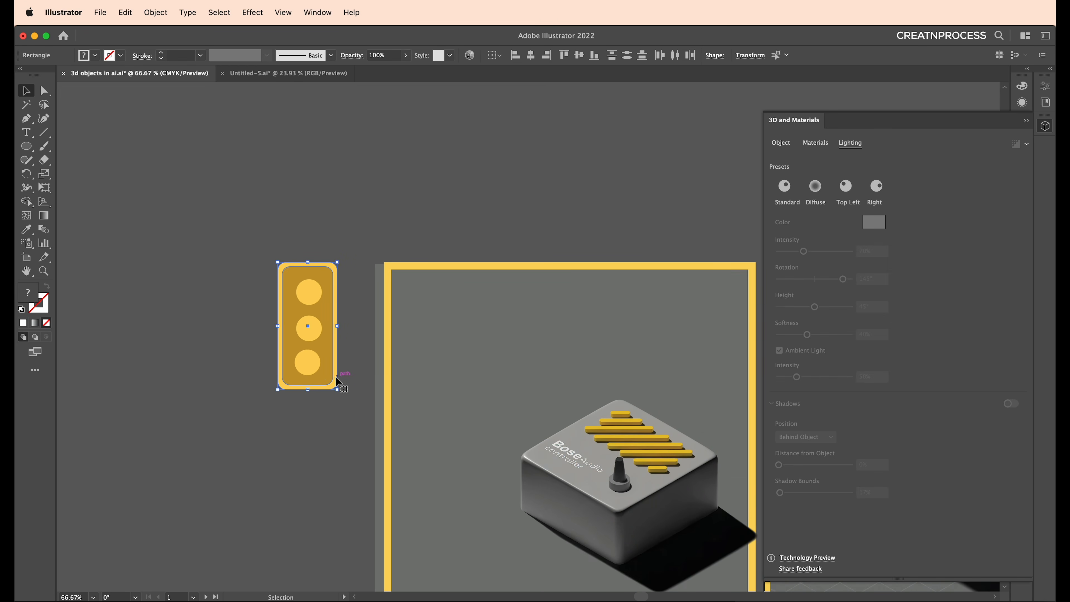
left_click(780, 142)
left_click(815, 187)
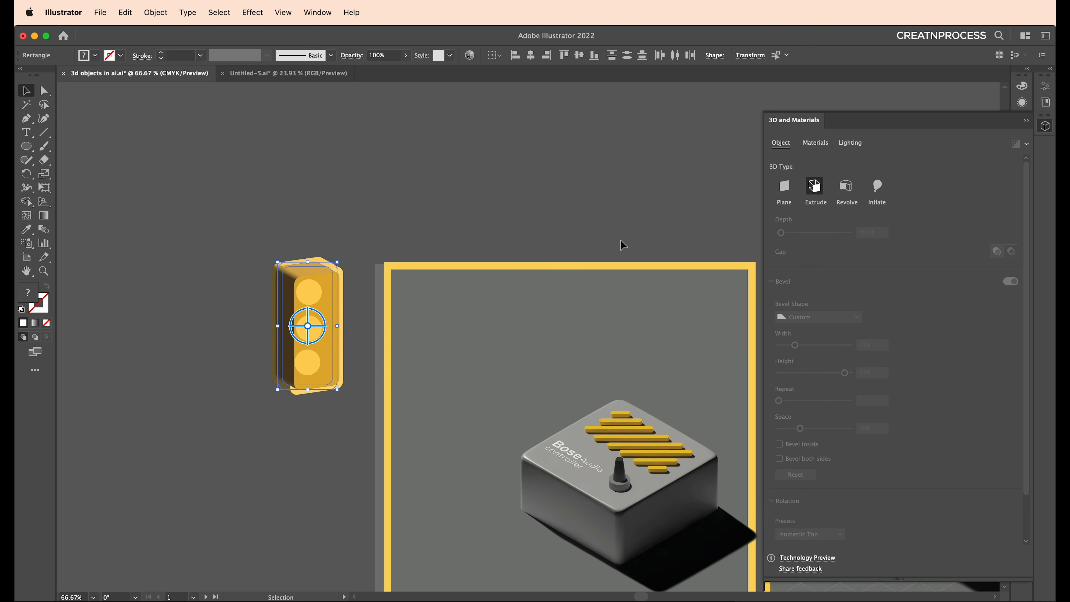
left_click_drag(329, 292, 509, 358)
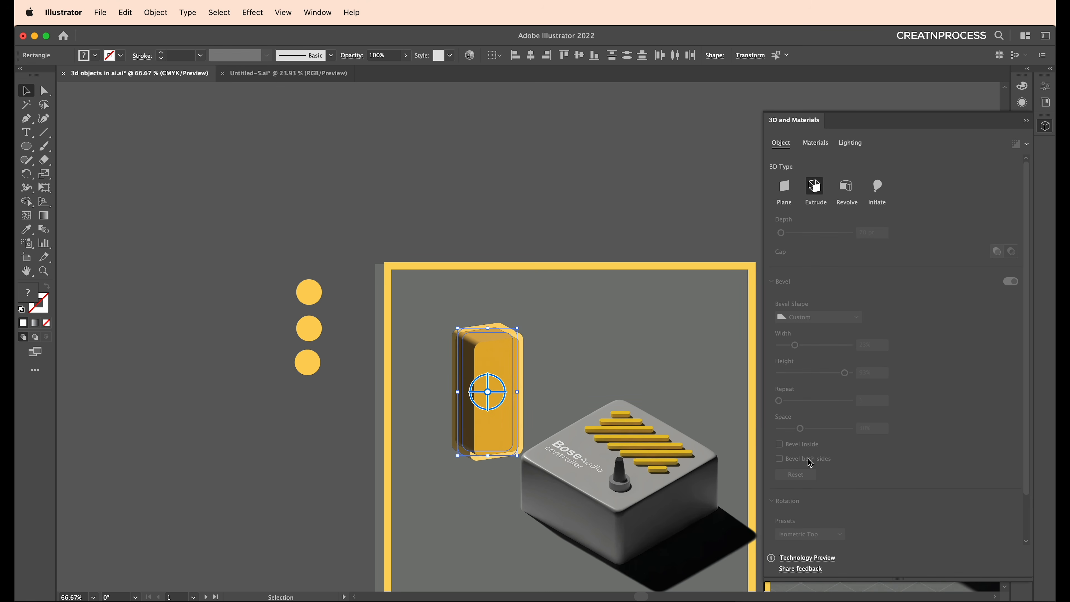
- Apply the Isometric Top rotation preset to both the inner and the outer yellow rectangle
scroll(808, 458, "down", 3)
left_click(532, 373)
left_click(506, 400)
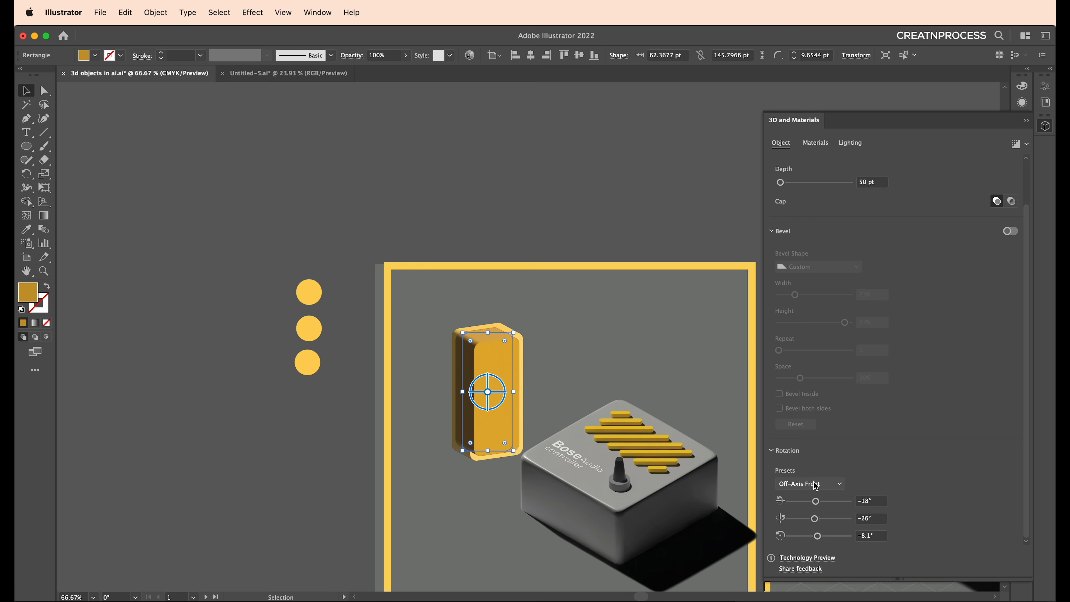
left_click(815, 485)
left_click(818, 467)
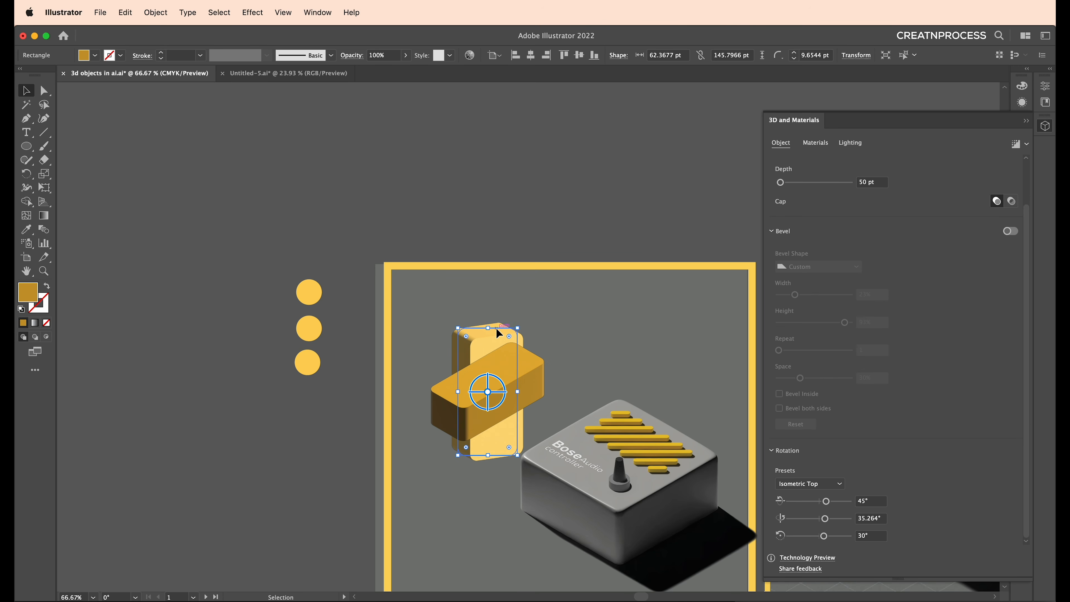
left_click(815, 484)
left_click(813, 458)
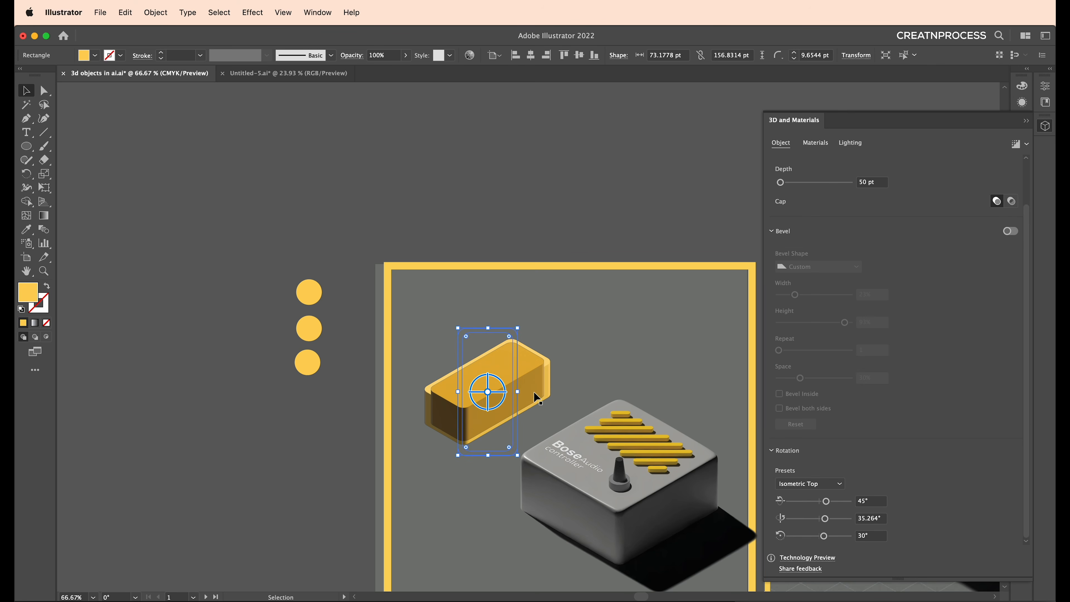
- Change the darker inner rectangle to a flat Plane and seat it centred on the top face of the yellow block
left_click_drag(522, 369, 492, 291)
scroll(843, 310, "up", 2)
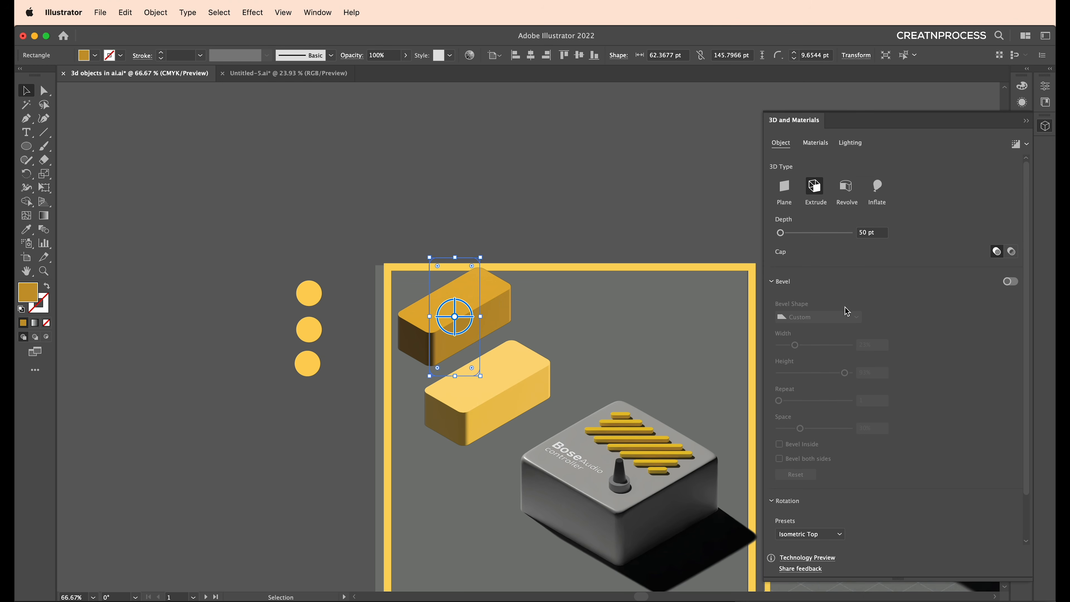
left_click(785, 192)
left_click_drag(508, 311, 539, 371)
scroll(543, 382, "up", 3)
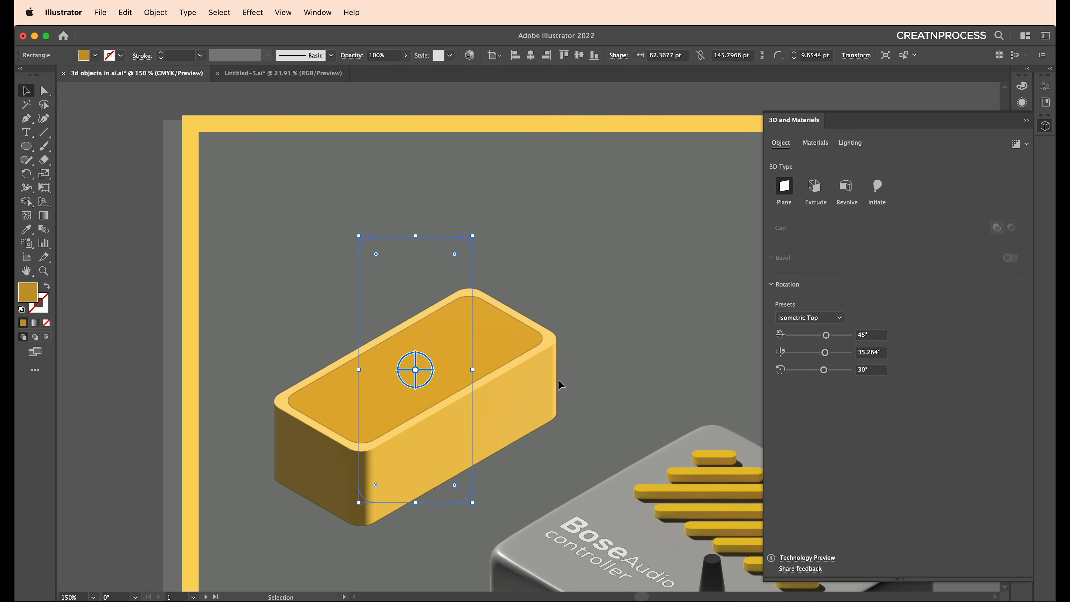
- Move the yellow block and its top panel together against the grey block and send them behind it
left_click(543, 371)
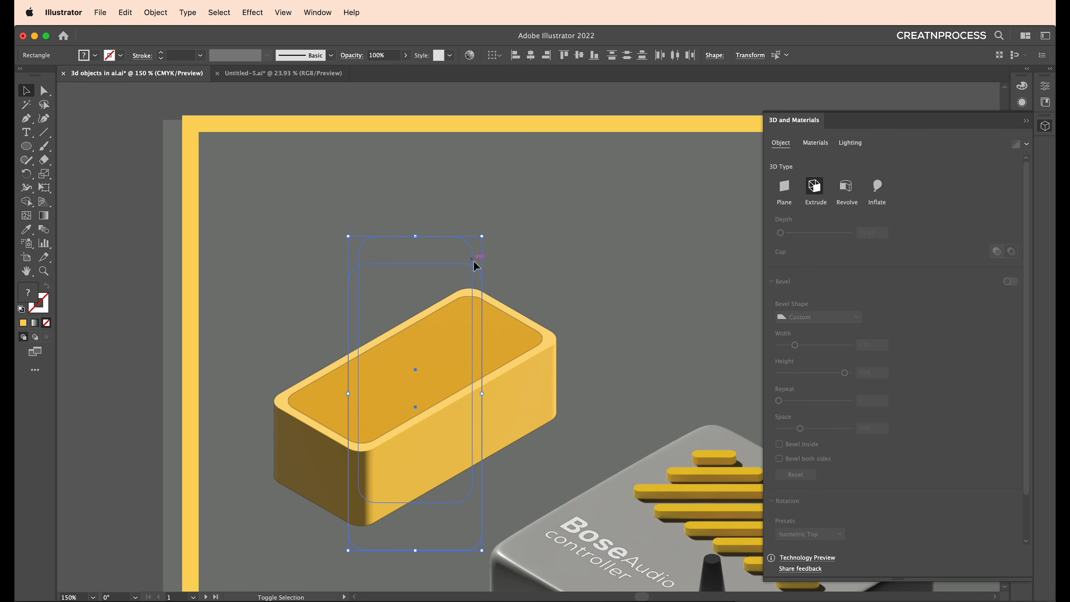
left_click_drag(509, 348, 610, 423)
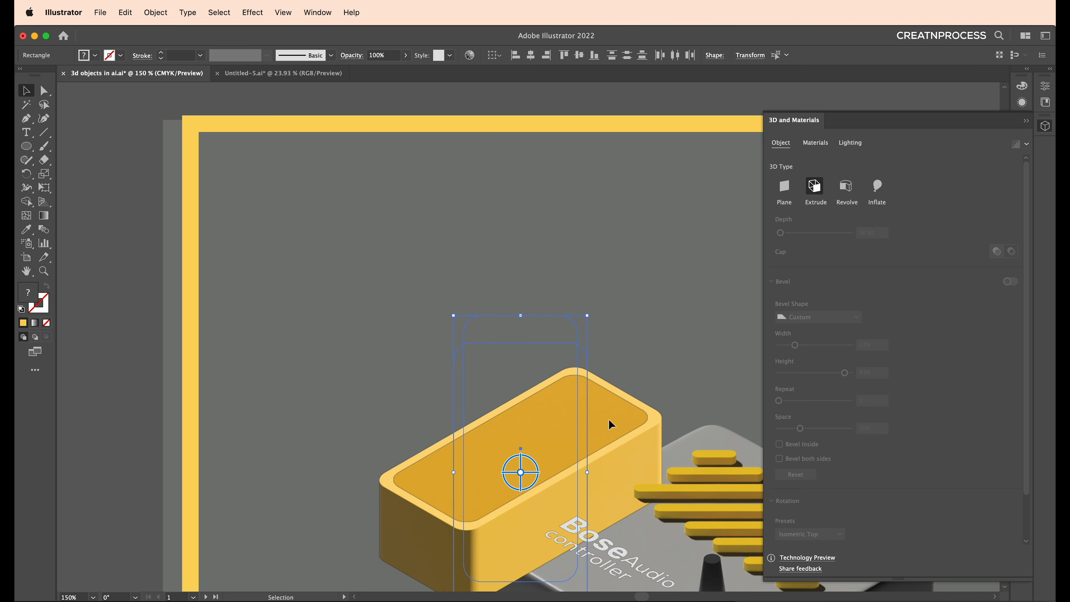
right_click(610, 423)
mouse_move(632, 580)
left_click(753, 598)
- Scale up the yellow block and its panel together until the block's shape is about 77.2 × 165.5 pt
left_click_drag(514, 420, 535, 439)
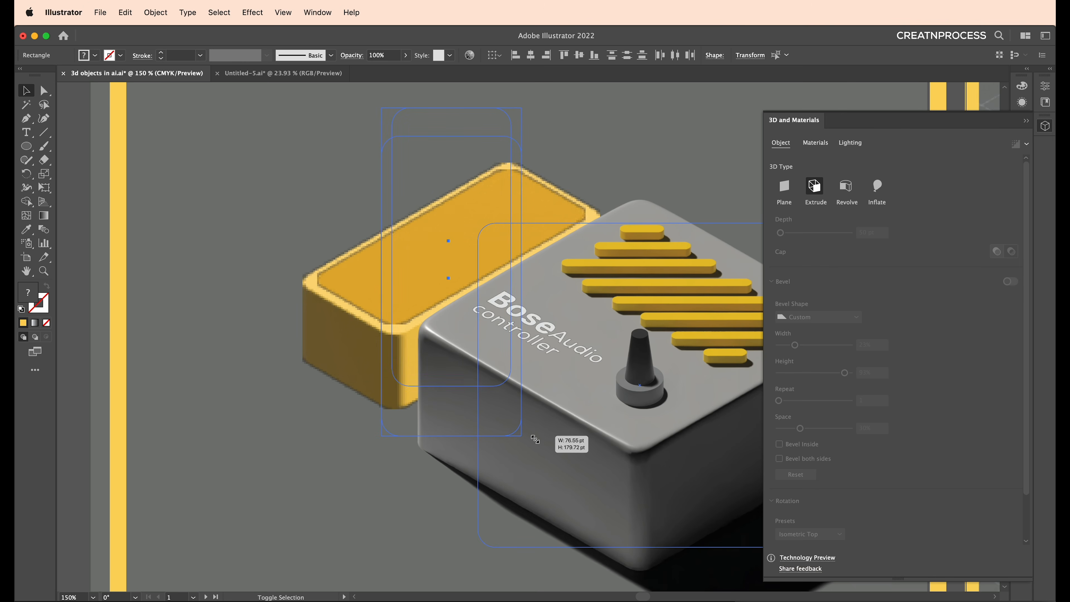
scroll(485, 380, "up", 3)
left_click_drag(437, 320, 449, 309)
- Change the outer yellow block to an Inflate object with 22% volume and 66 pt depth
left_click(513, 280)
left_click(588, 252)
left_click(588, 254)
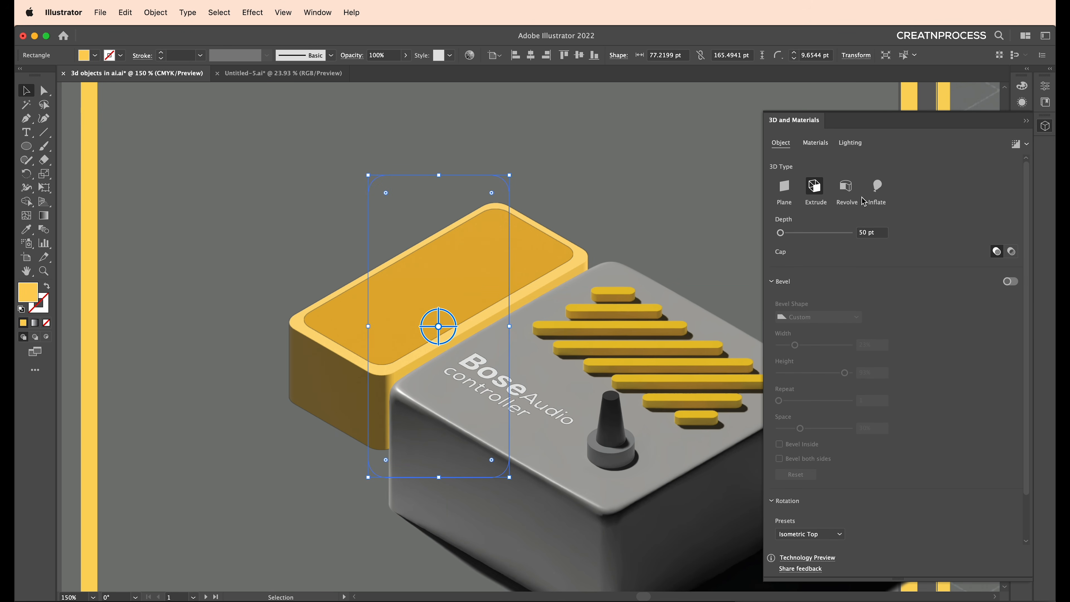
left_click(876, 191)
left_click_drag(822, 262, 784, 236)
left_click(876, 232)
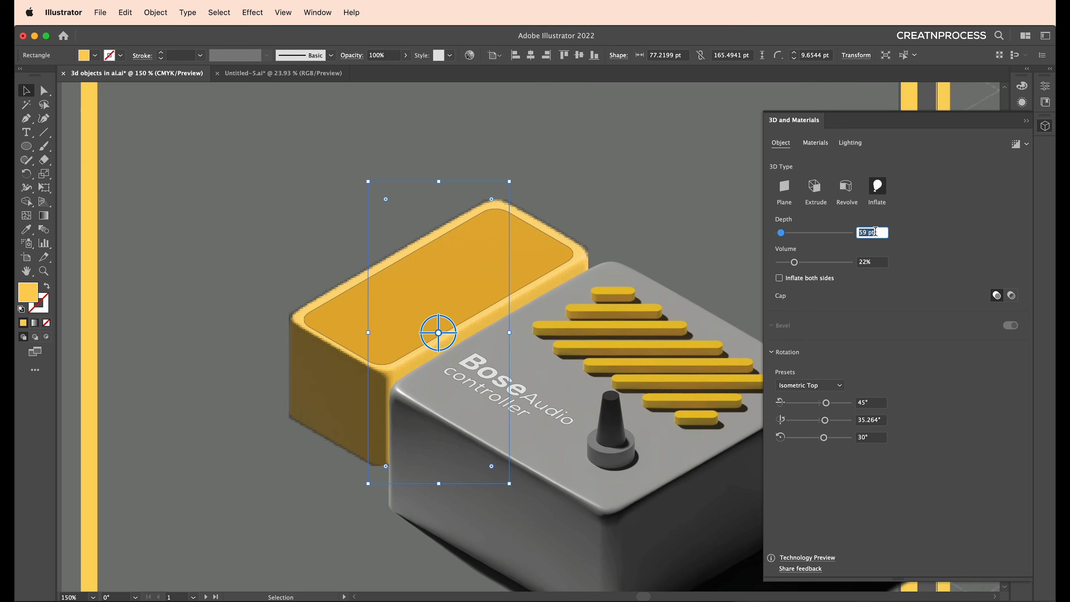
type("66")
key("Return")
- Enlarge the outer yellow block to about 79.3 × 169.9 pt around its inner panel
left_click_drag(495, 201, 512, 221)
left_click_drag(396, 258, 485, 282)
key("super+shift+a")
left_click_drag(475, 310, 546, 326)
- Turn on the yellow block's shadow, set its light rotation to -98° and turn off its ambient light
key("super+minus")
left_click_drag(646, 381, 484, 385)
scroll(484, 385, "down", 2)
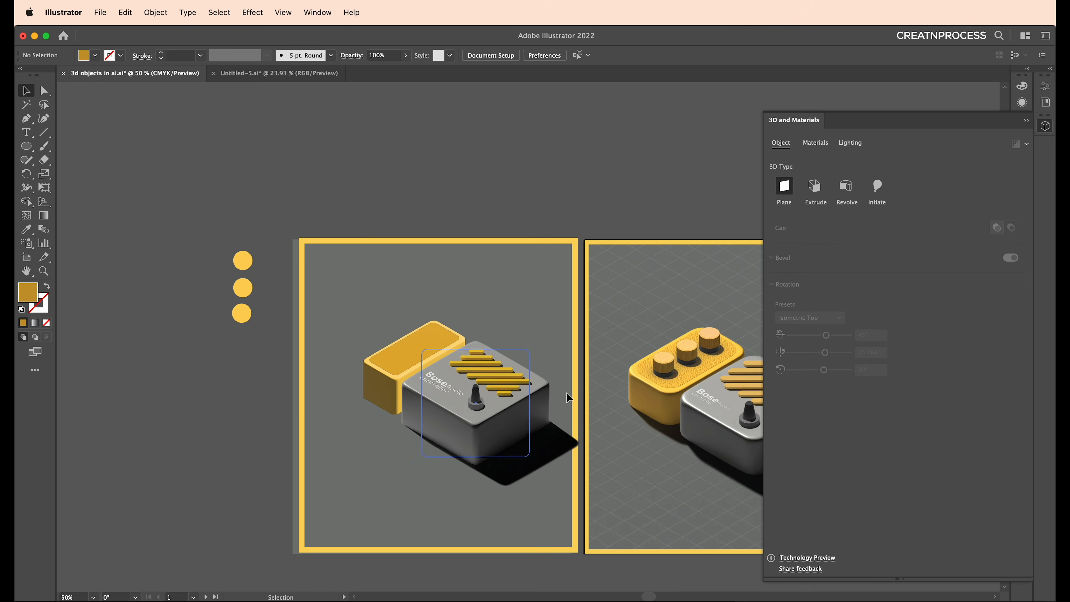
left_click_drag(663, 407, 571, 401)
scroll(571, 401, "up", 1)
left_click_drag(337, 415, 391, 407)
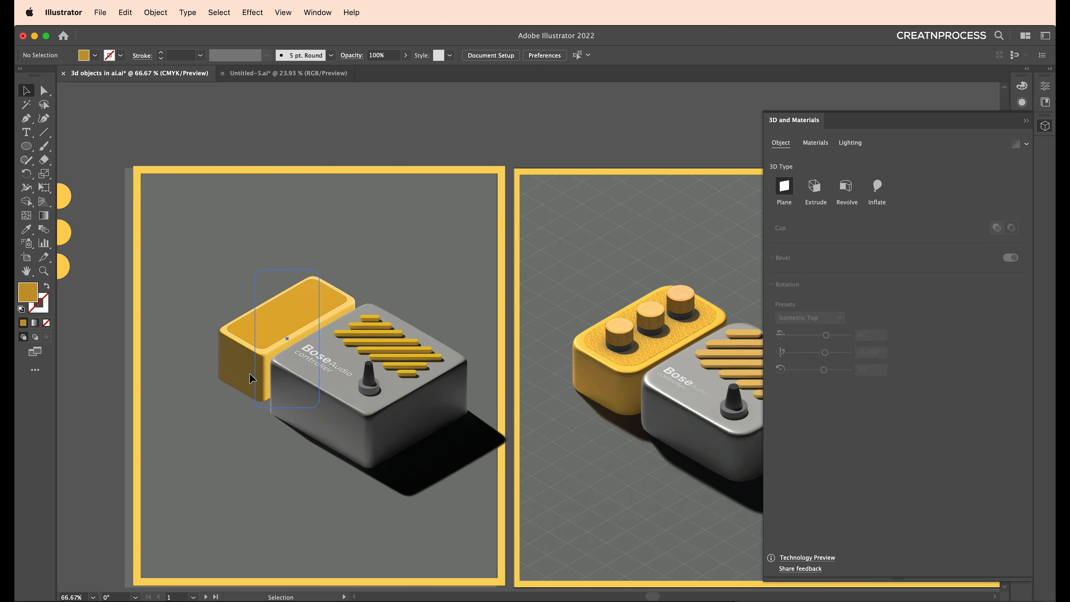
left_click(257, 379)
left_click(851, 143)
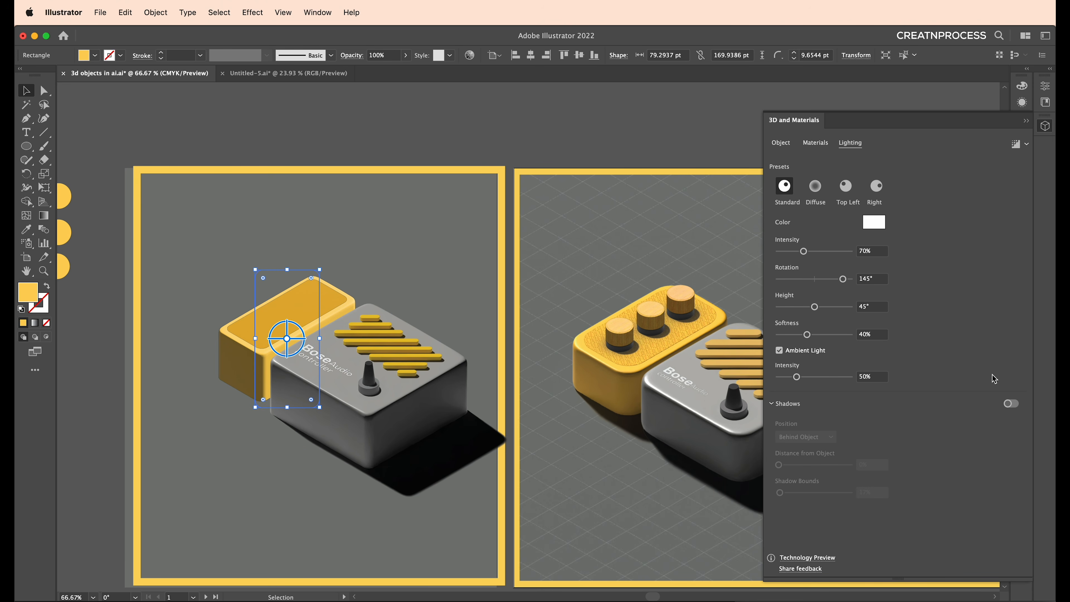
left_click(1012, 404)
left_click_drag(821, 286, 796, 291)
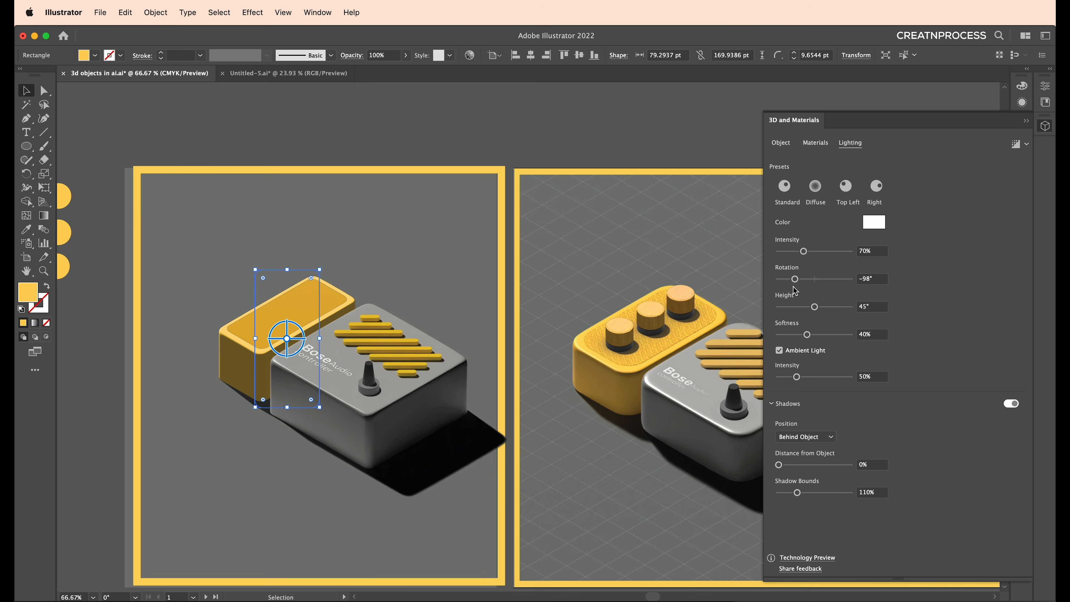
left_click(779, 350)
- Try light intensities from 107% to 166% on the yellow block and settle on about 81%
left_click_drag(804, 252, 819, 258)
key("super+equal")
key("super+equal")
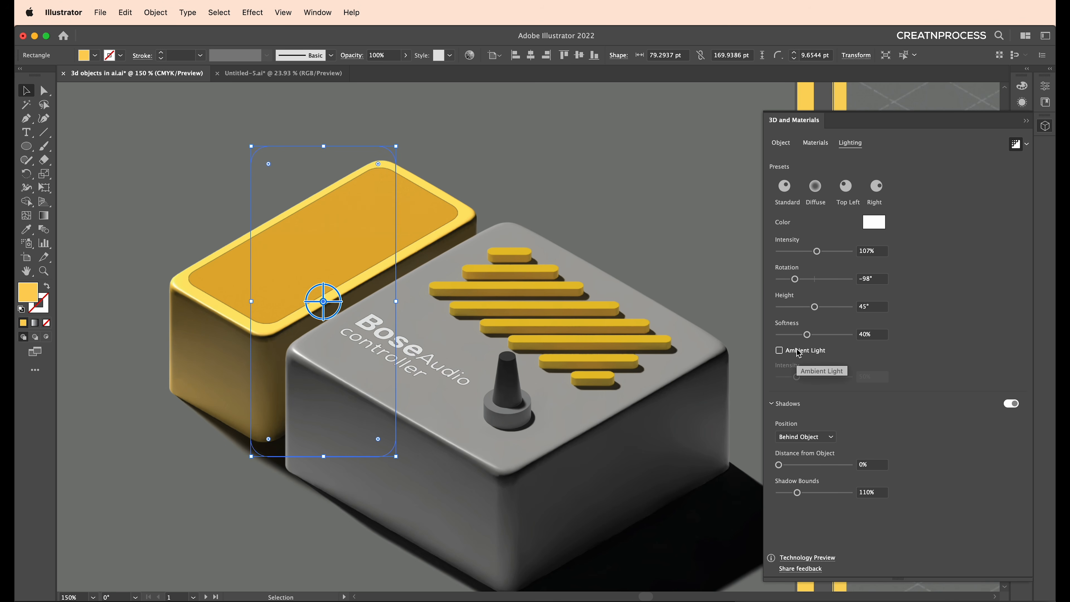
left_click_drag(817, 253, 833, 257)
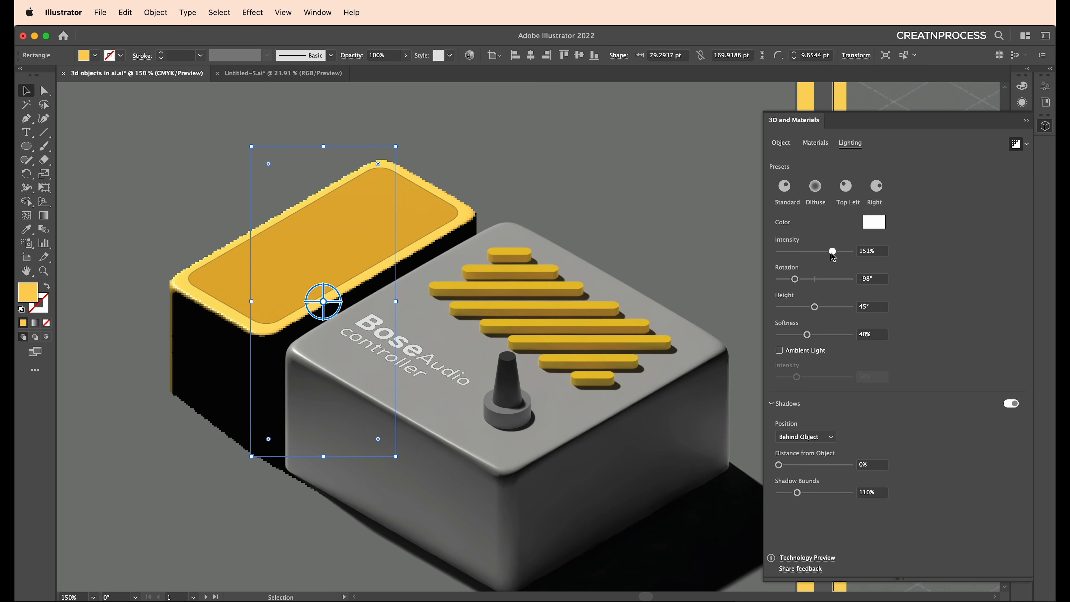
left_click(568, 243)
scroll(374, 288, "down", 2)
left_click_drag(494, 311, 409, 327)
scroll(313, 295, "up", 1)
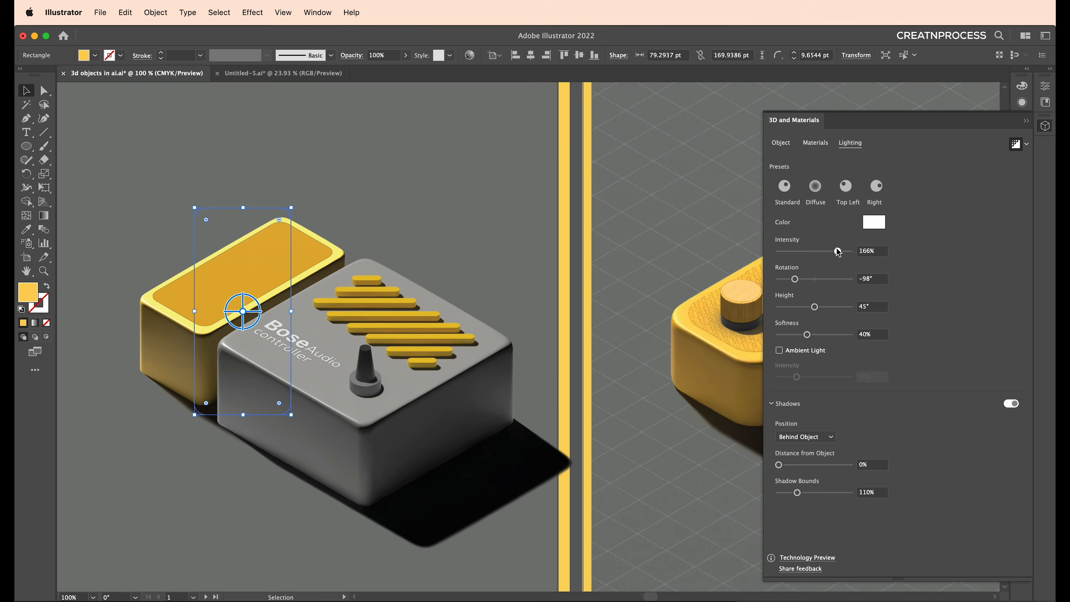
left_click_drag(839, 251, 809, 256)
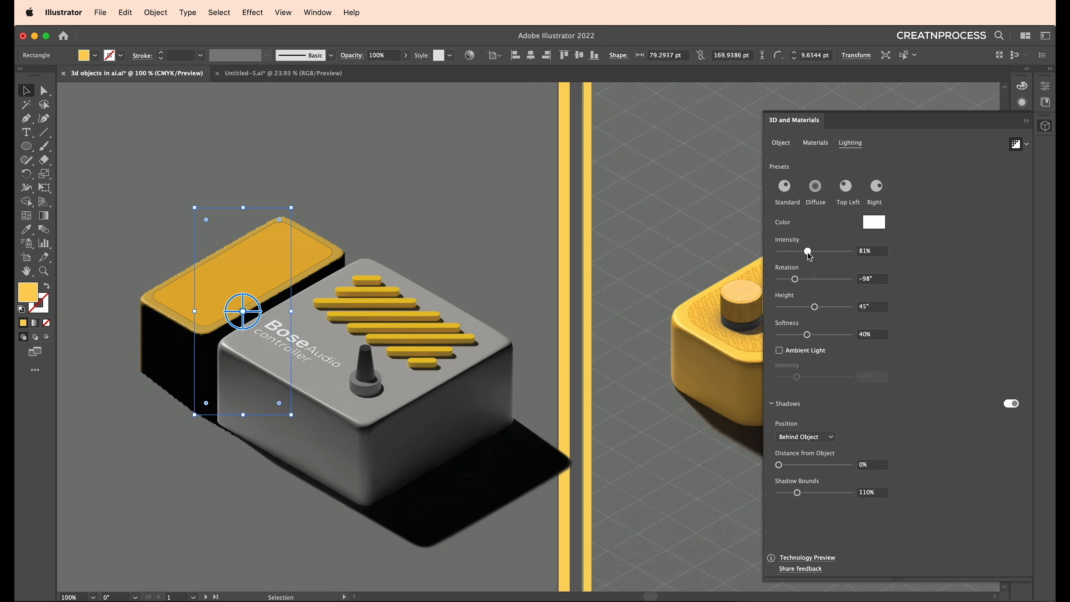
left_click(331, 253)
left_click_drag(464, 260, 473, 240)
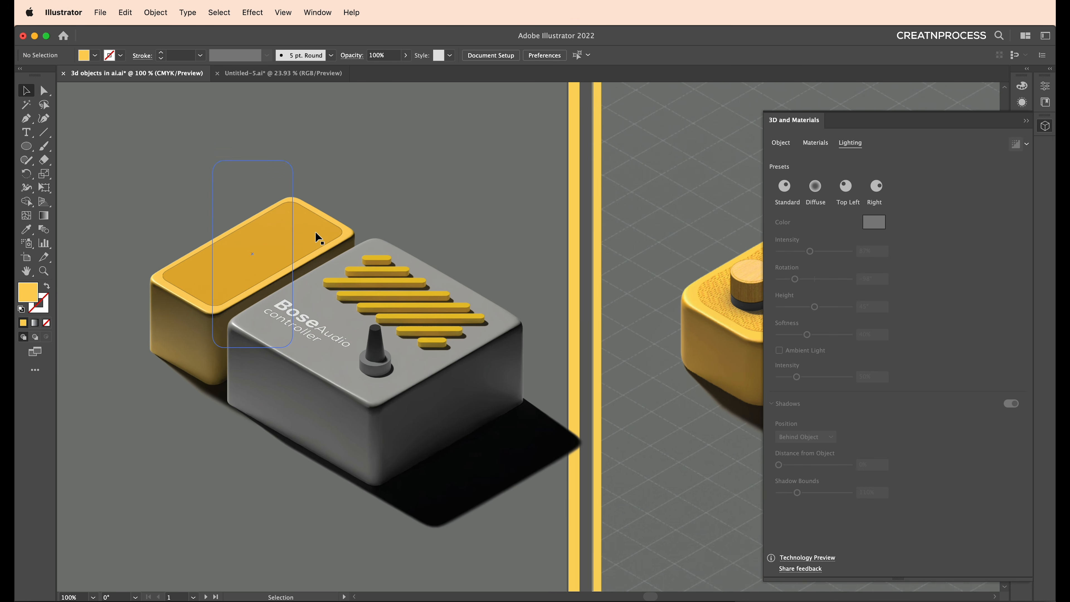
- Select the yellow block's inner panel and examine the textured panel and wooden knobs in the reference render
left_click(315, 232)
scroll(303, 250, "up", 2)
left_click_drag(508, 297, 176, 336)
left_click_drag(536, 357, 188, 284)
scroll(459, 286, "up", 1)
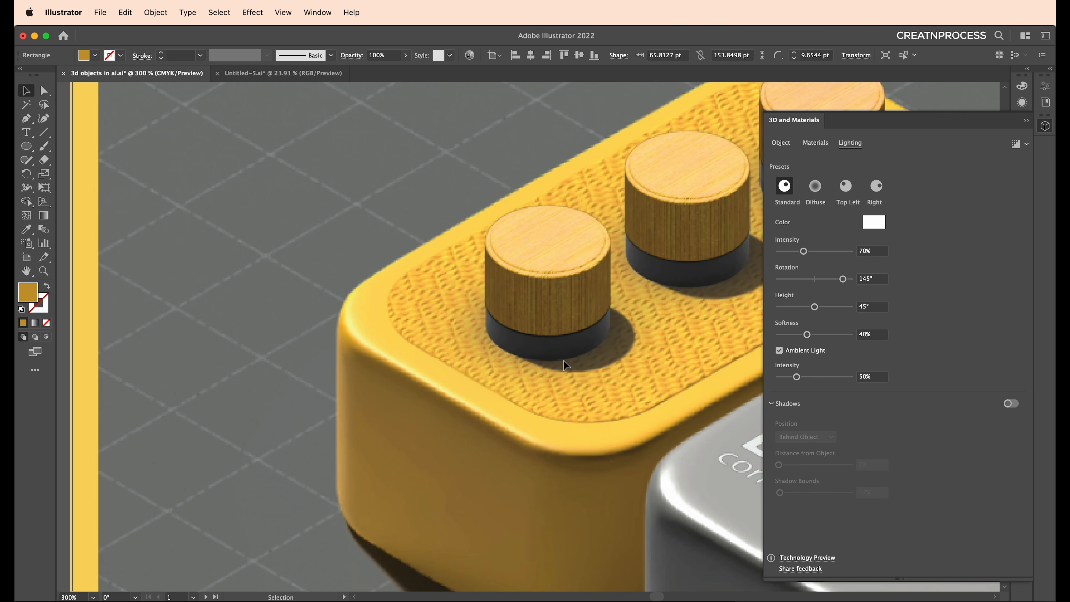
scroll(610, 407, "down", 6)
scroll(523, 378, "up", 2)
left_click_drag(519, 332, 495, 336)
scroll(495, 337, "up", 3)
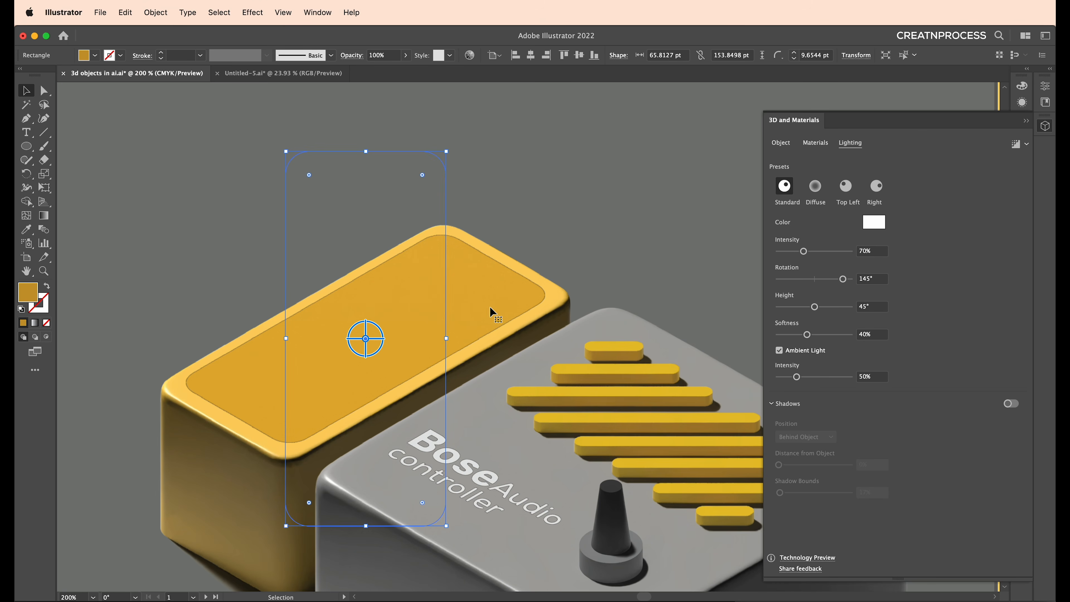
- Try Canopy Diamond Concrete Tiles, a carved concrete, Stylized Concrete Fanpaver Pavement and Calacatta Marble on the inner panel
left_click(815, 142)
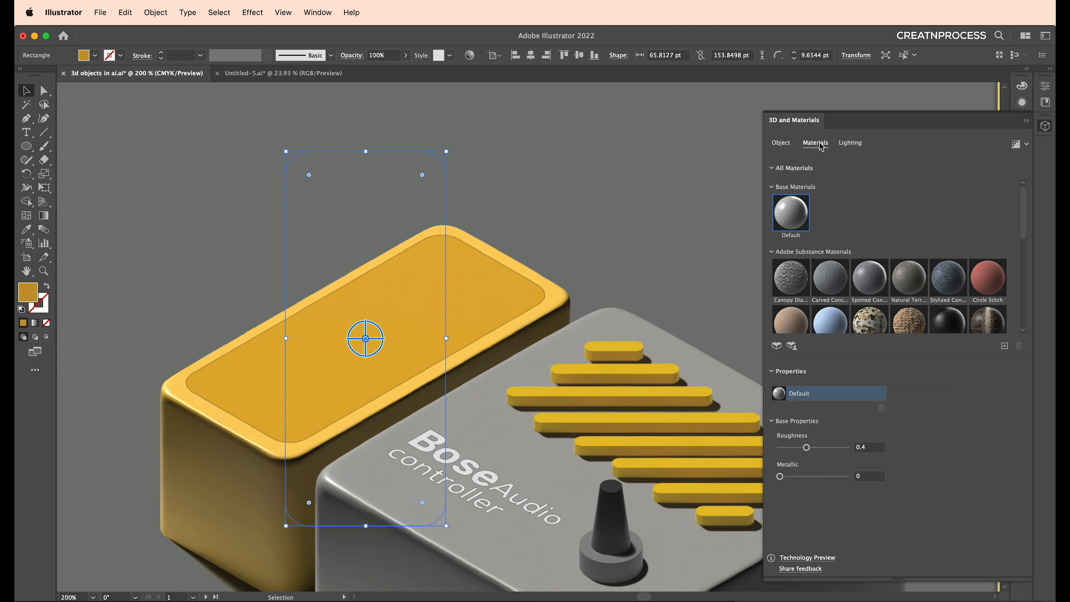
left_click(790, 286)
left_click(843, 286)
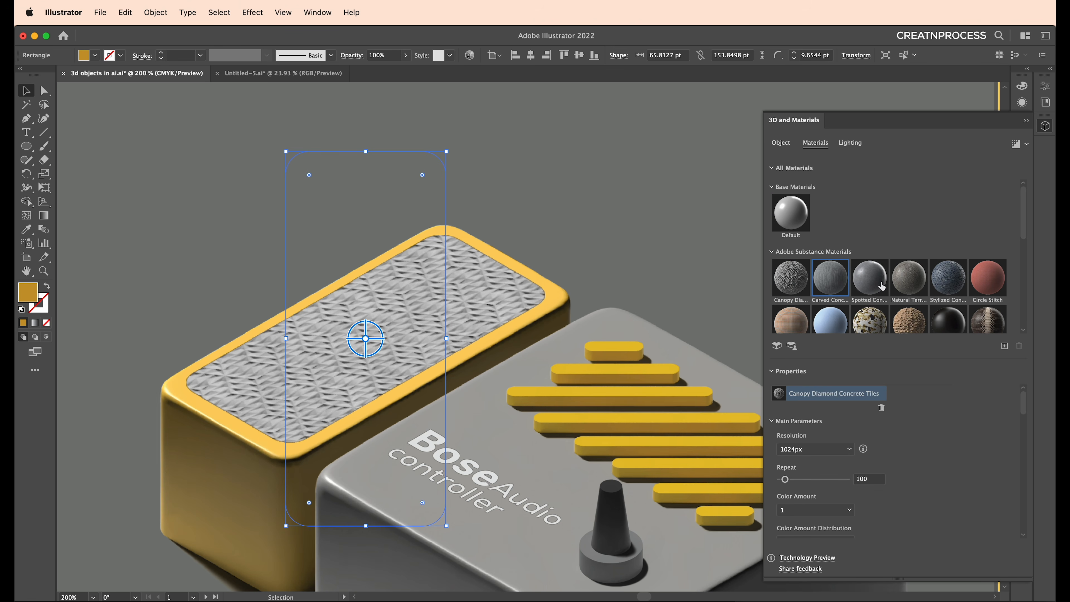
left_click(958, 283)
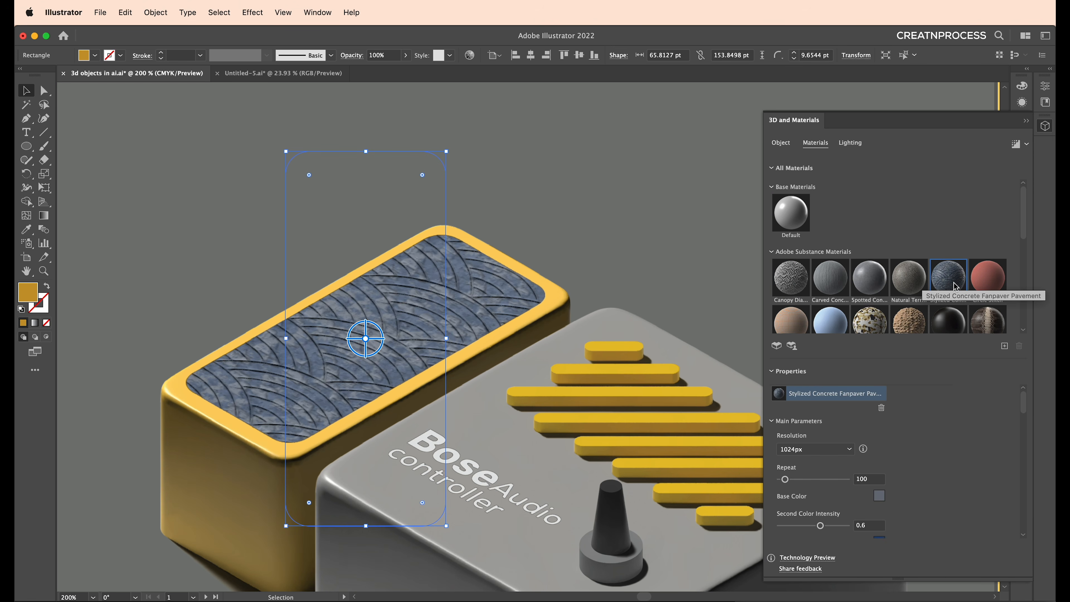
scroll(939, 291, "down", 3)
left_click(901, 289)
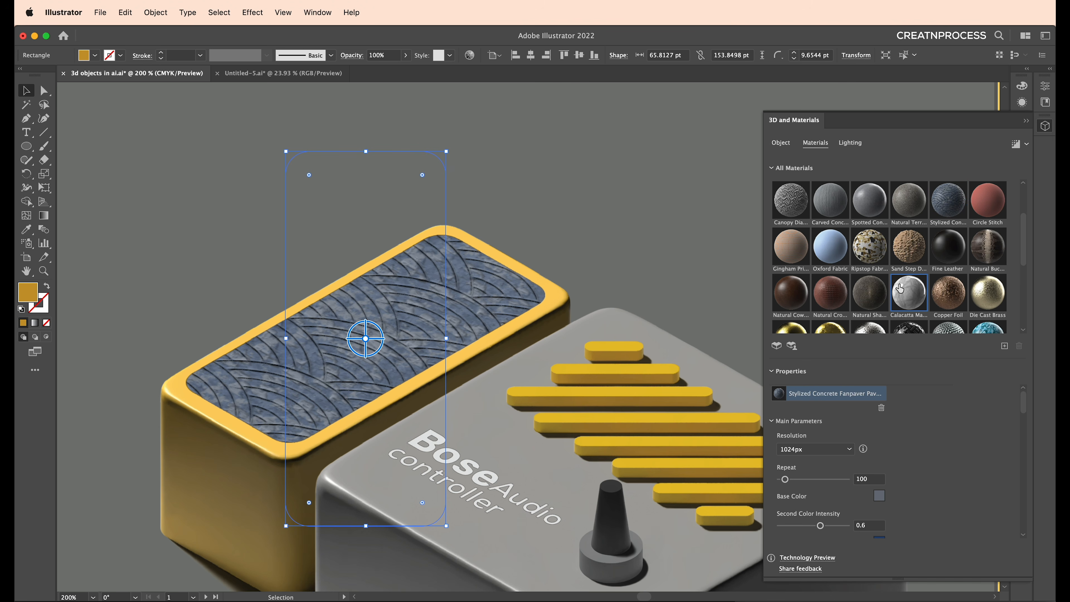
scroll(901, 288, "down", 1)
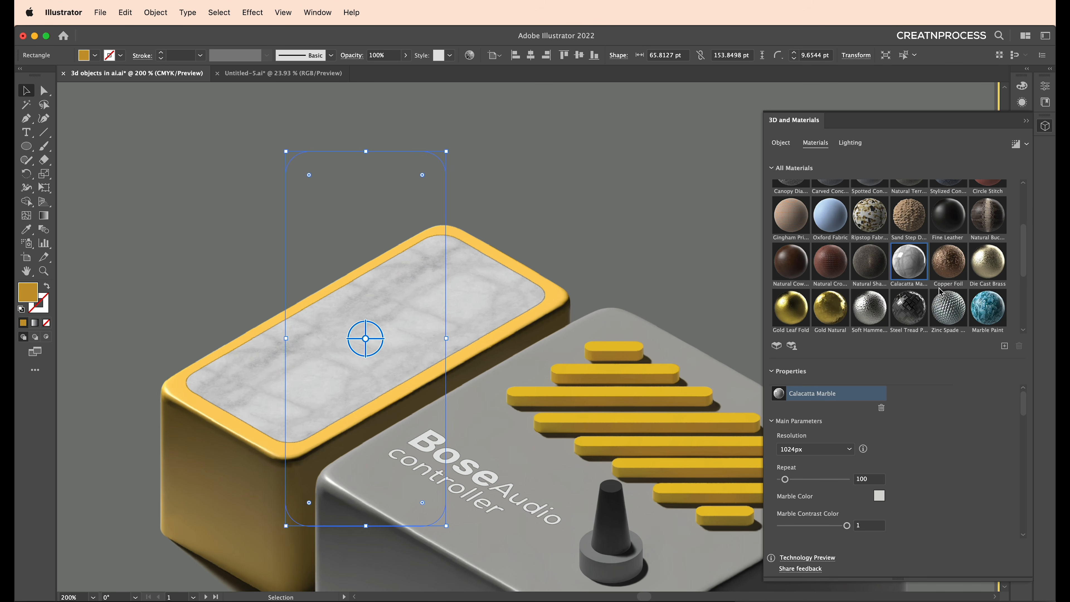
- Try Die Cast Brass, Copper Foil, Gold Natural, Gold Leaf Fold and Handmade Rice Paper on the inner panel
left_click(979, 271)
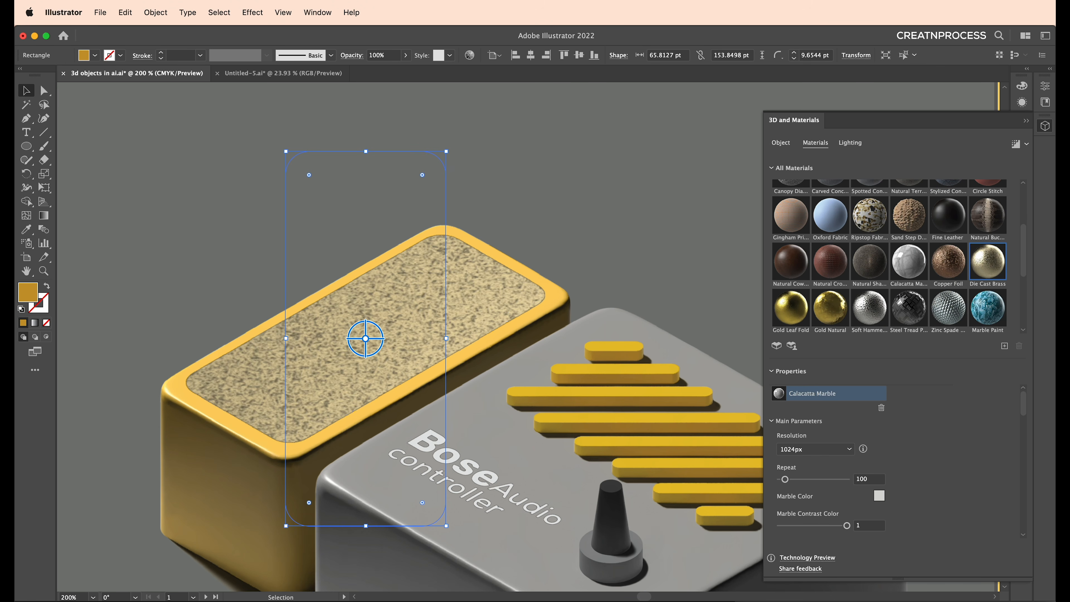
left_click(934, 271)
scroll(865, 282, "down", 3)
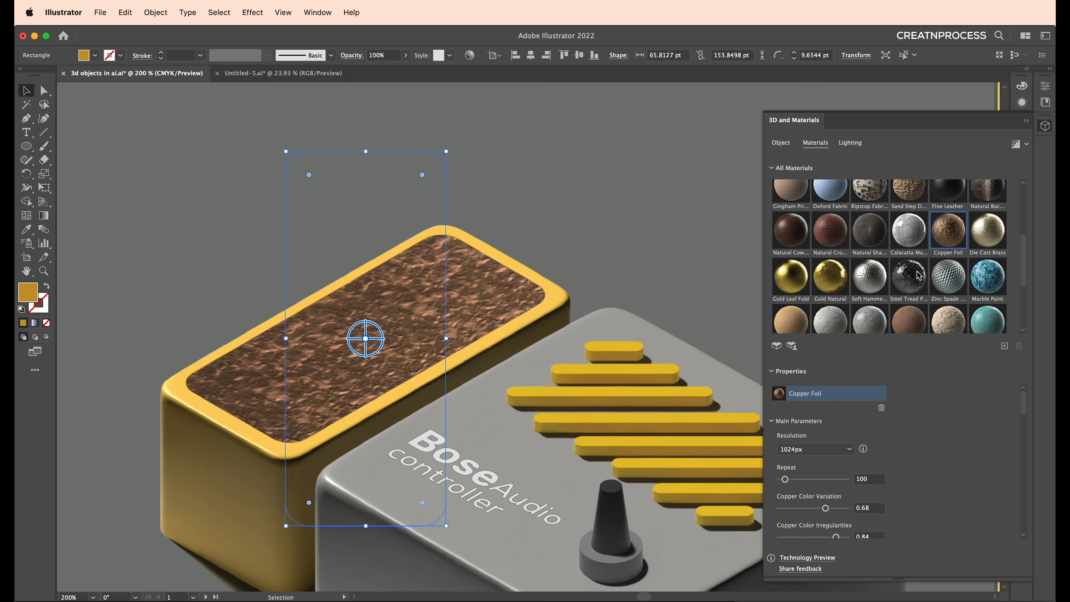
scroll(865, 282, "down", 1)
left_click(820, 228)
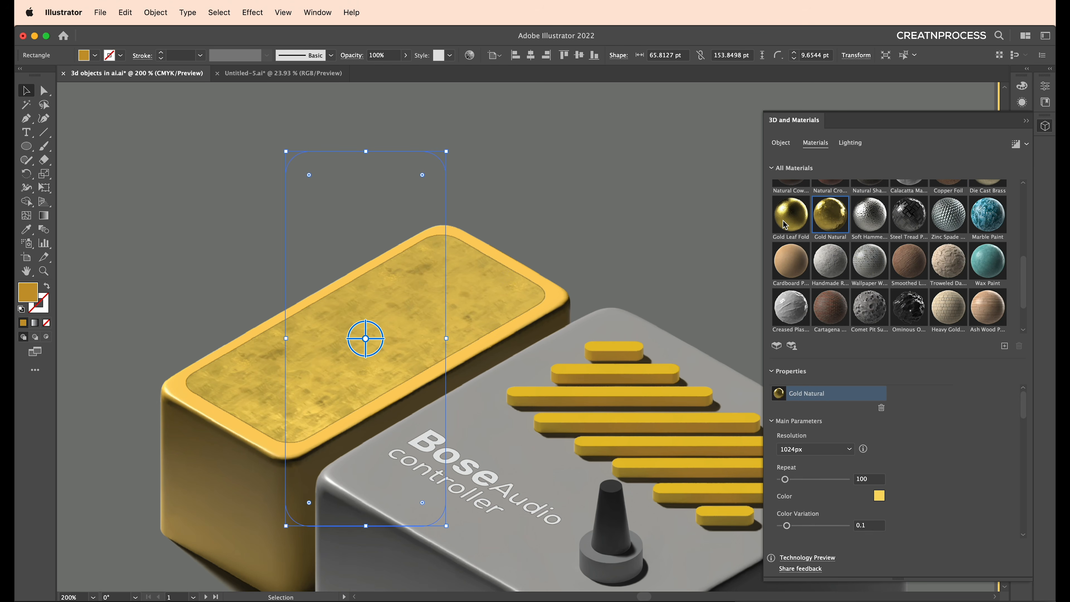
left_click(830, 270)
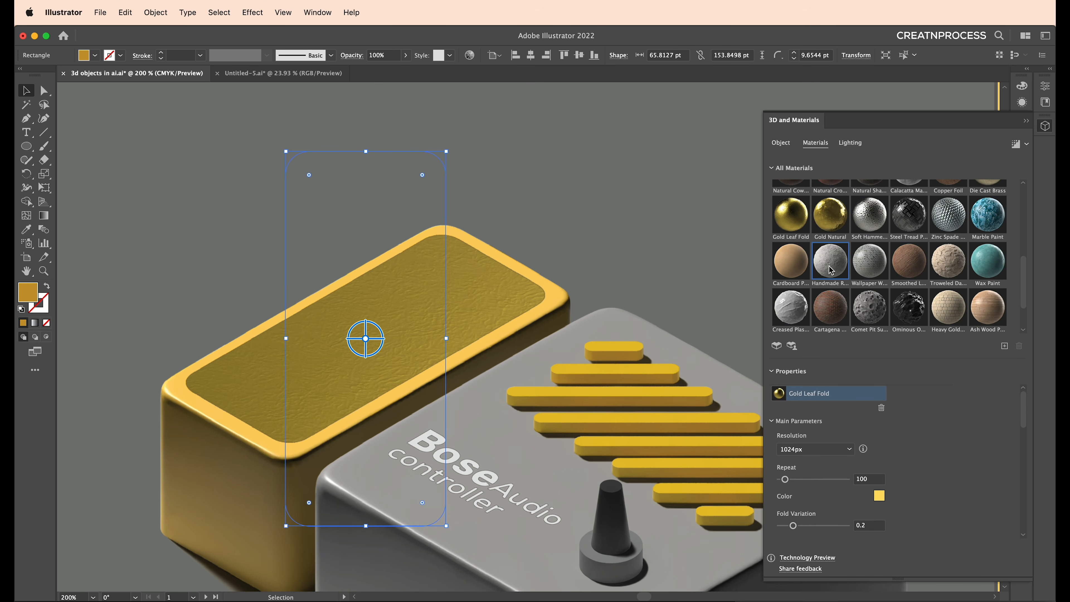
- Apply the Canopy Diamond Concrete Tiles material to the yellow block's inner panel
scroll(813, 271, "up", 5)
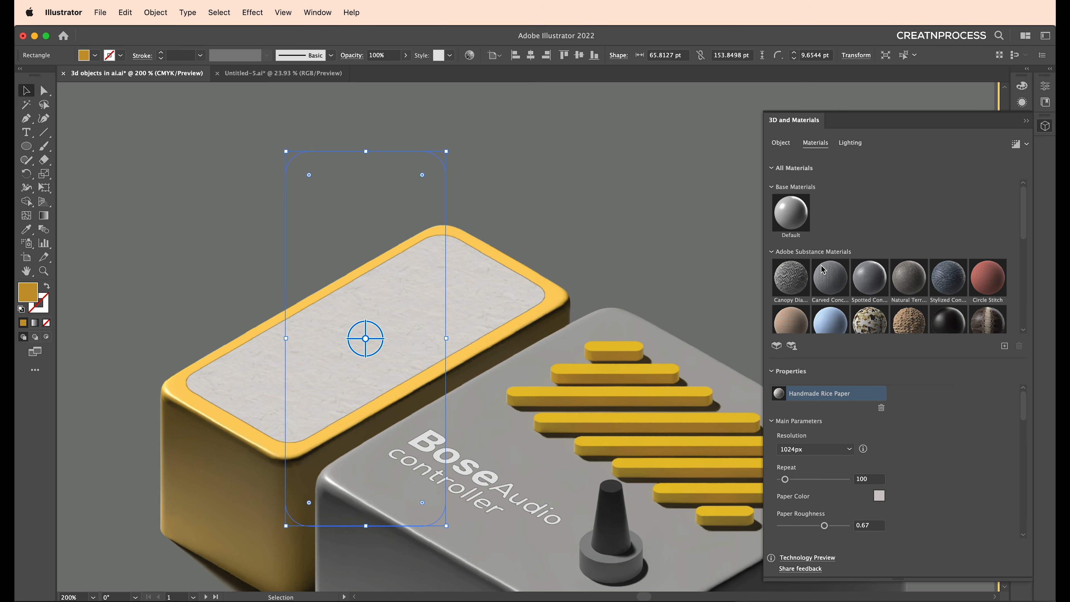
left_click(797, 287)
key("super+equal")
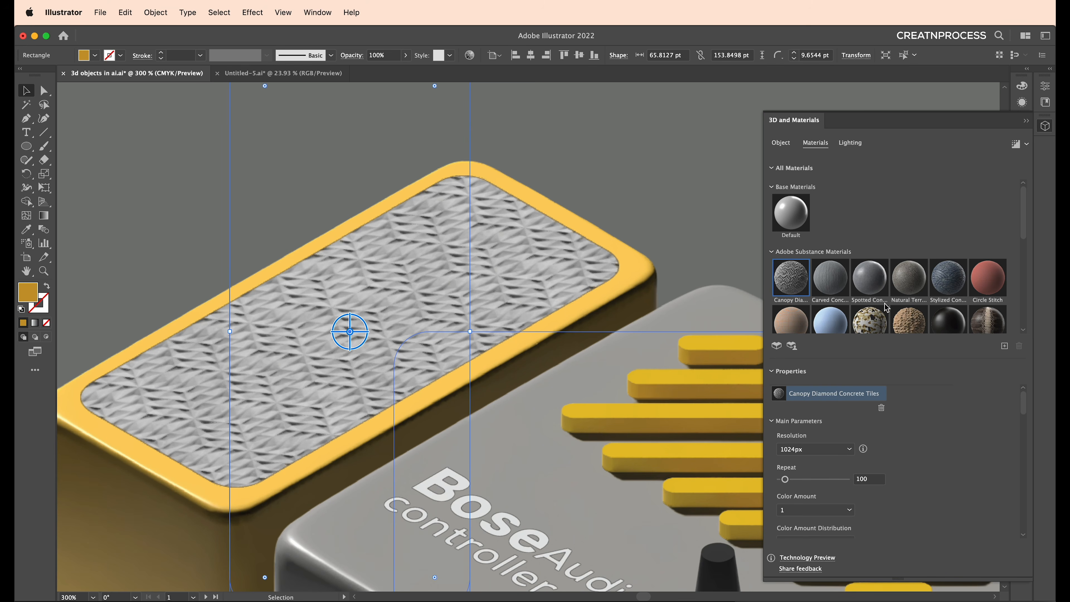
scroll(913, 307, "down", 3)
scroll(913, 307, "up", 3)
scroll(929, 415, "down", 2)
scroll(928, 405, "up", 2)
scroll(928, 405, "down", 2)
scroll(910, 468, "down", 1)
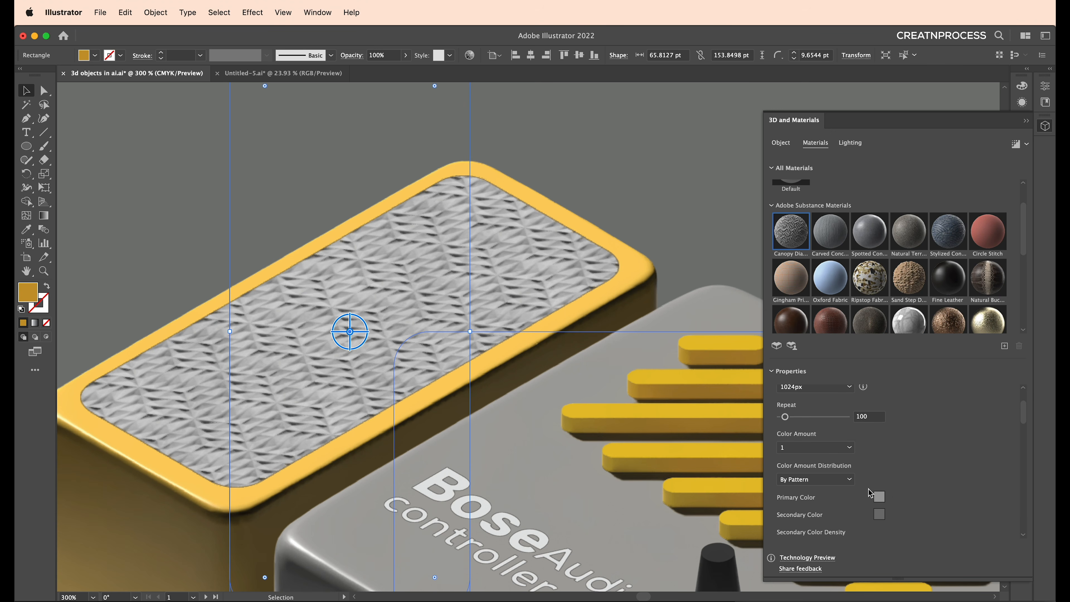
- Set the primary color of the inner panel's tile material to a fully saturated orange-yellow
left_click(881, 498)
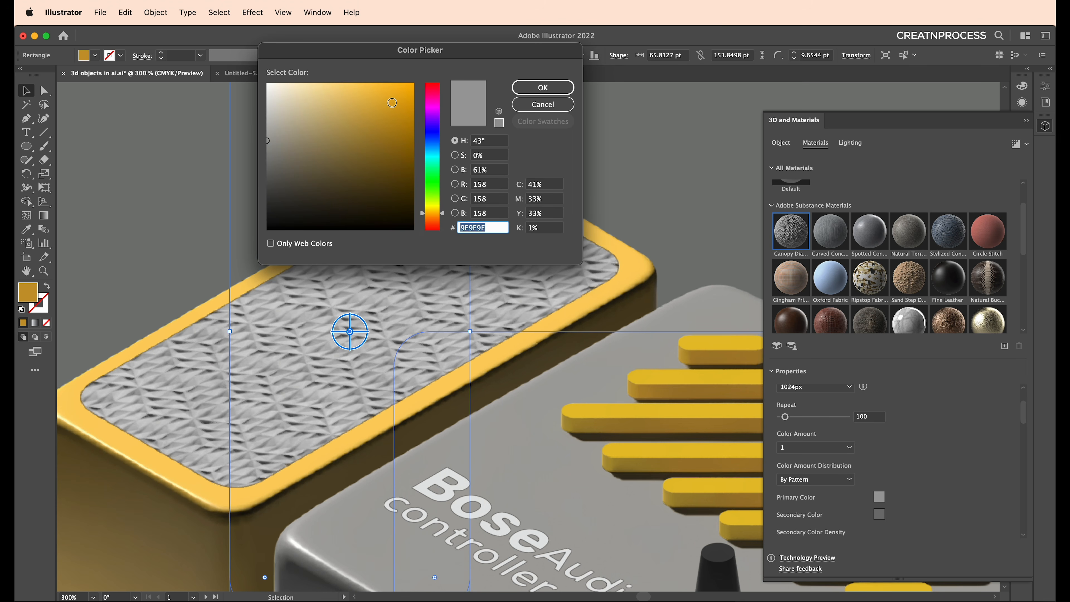
left_click_drag(392, 103, 418, 81)
left_click(563, 92)
scroll(477, 309, "down", 4)
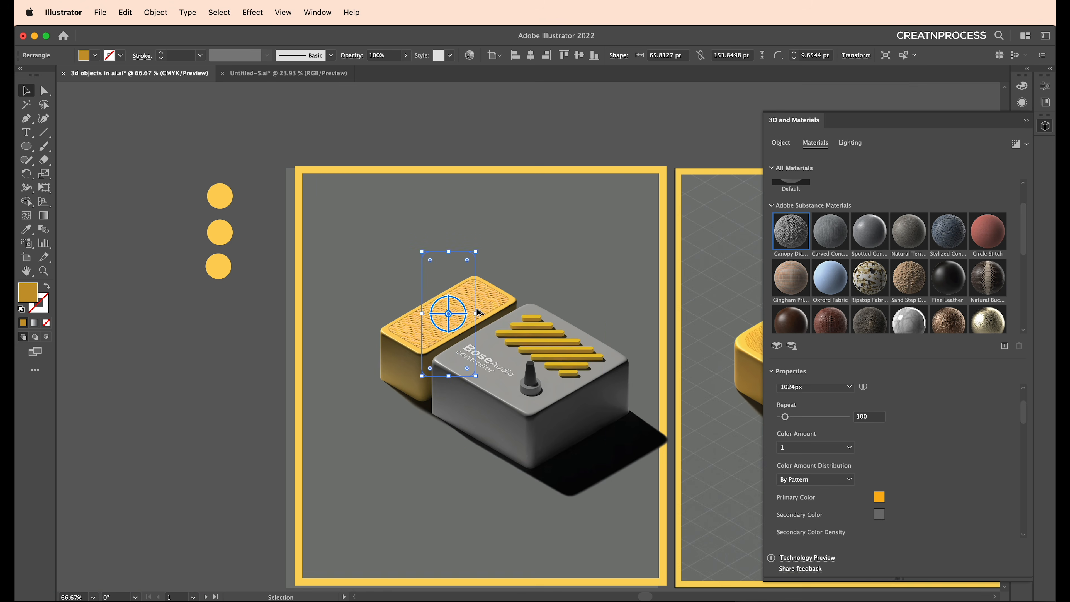
left_click_drag(471, 321, 383, 304)
scroll(383, 303, "up", 2)
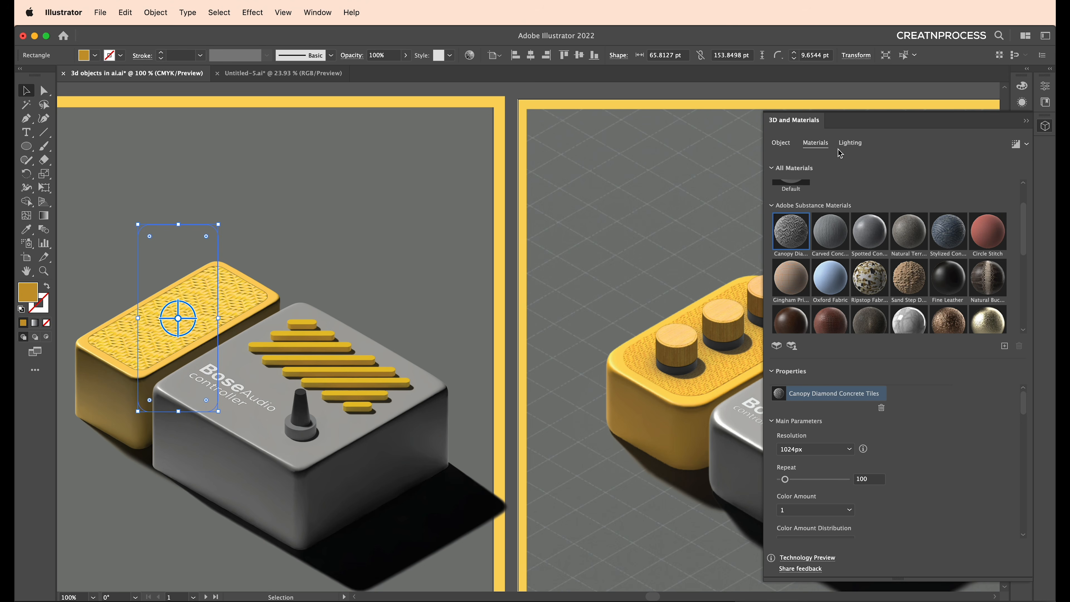
- Try lower light intensities such as 31% on the inner panel and adjust its ambient light intensity
left_click(849, 144)
mouse_move(805, 253)
left_mouse_down()
mouse_move(814, 253)
mouse_move(786, 256)
mouse_move(800, 254)
left_mouse_up()
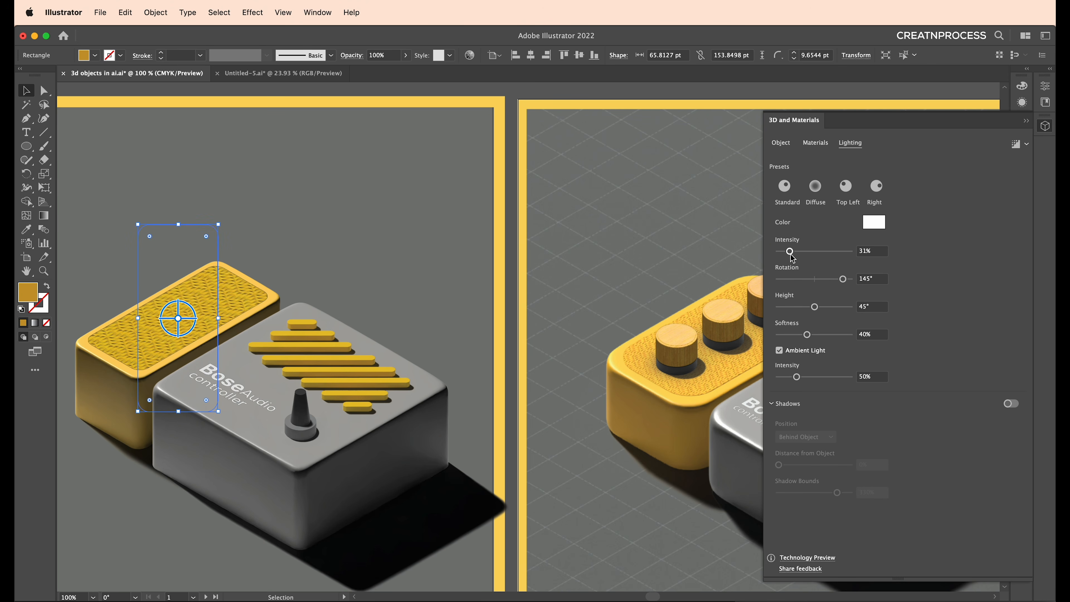
left_click_drag(802, 378, 829, 376)
- Set the secondary color of the inner panel's tile material to orange FF7F00
left_click(816, 142)
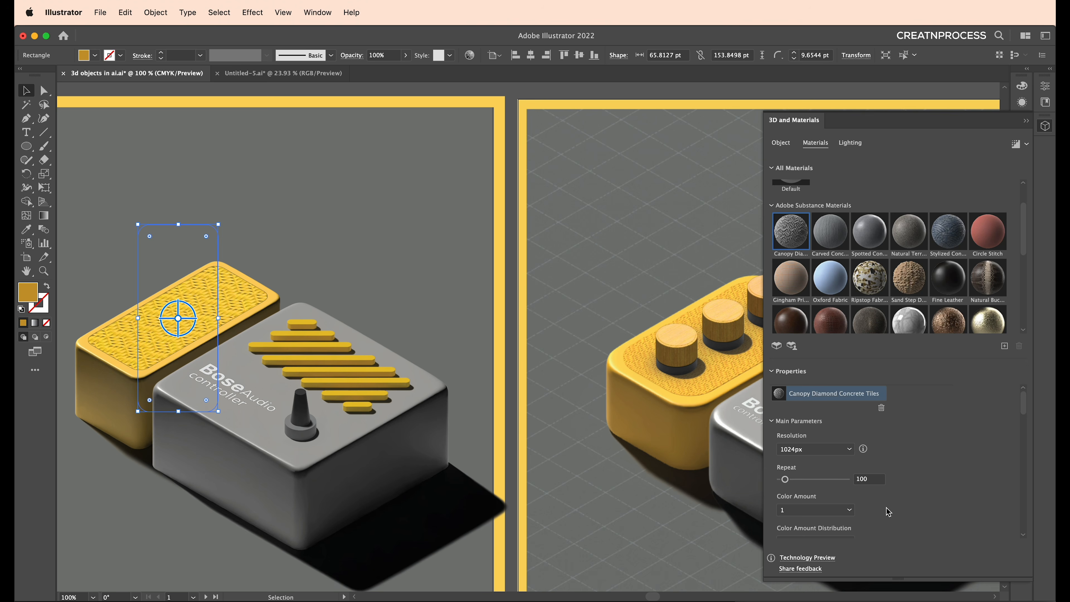
left_click(883, 518)
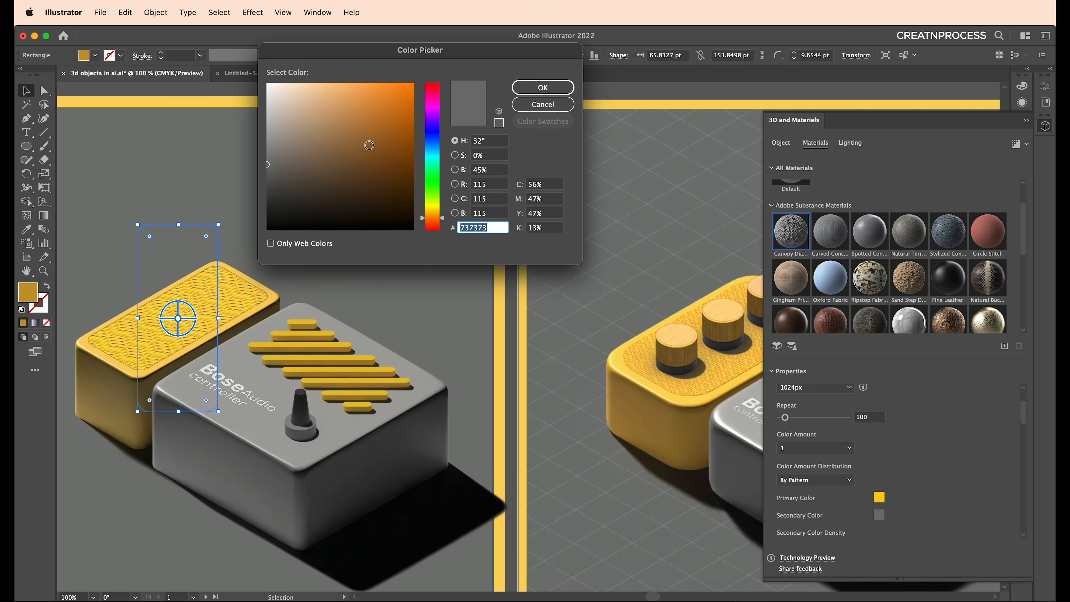
type("FF7F00")
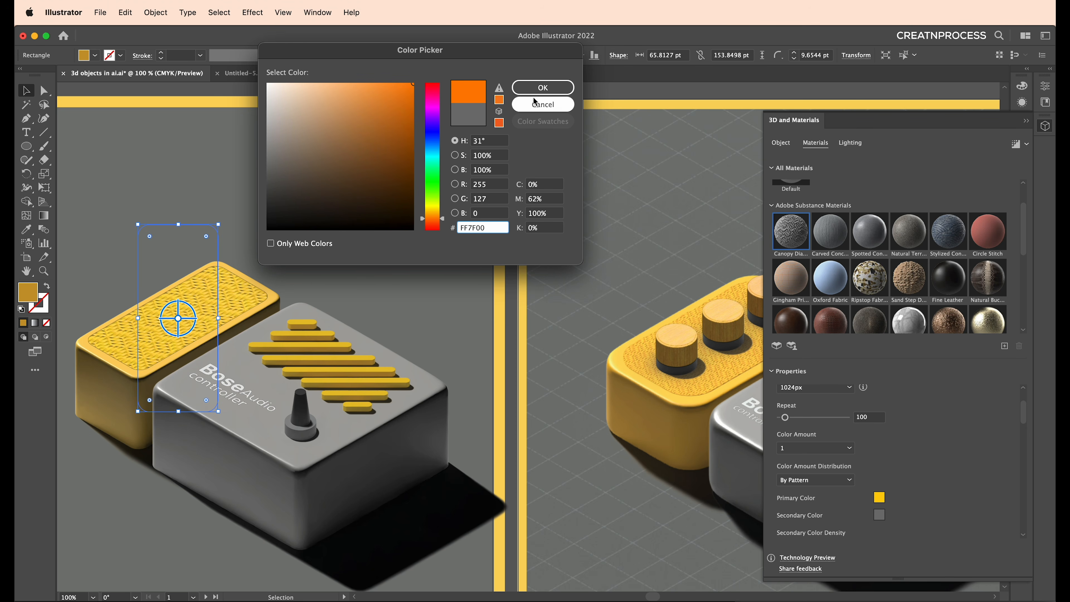
left_click(534, 93)
- Set the inner panel's light intensity to 58%
left_click(850, 142)
left_click(798, 252)
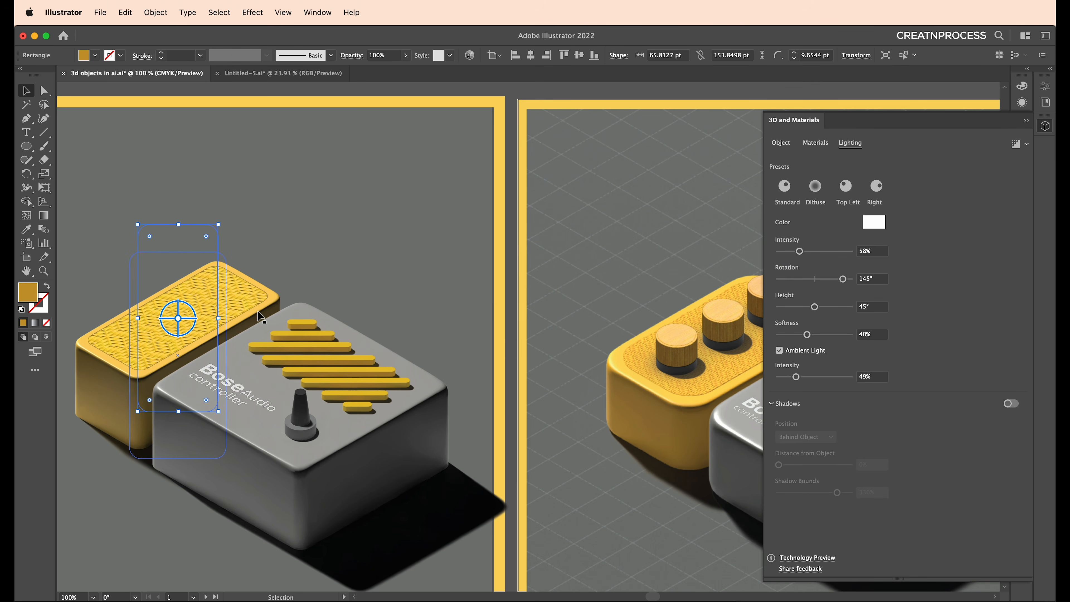
left_click_drag(236, 303, 289, 297)
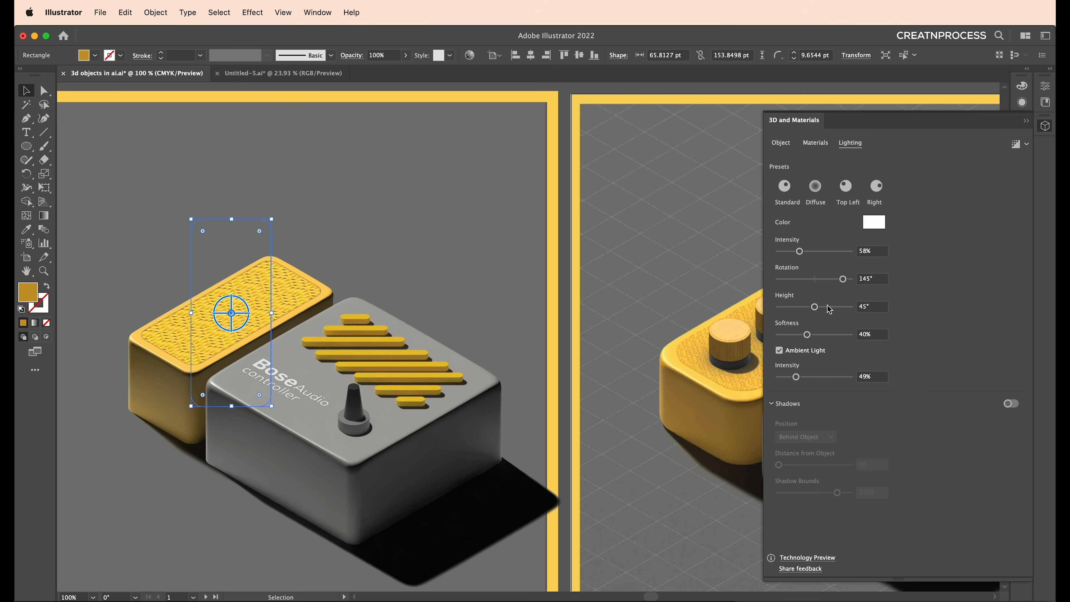
- Try a repeat of 25 for the inner panel's tile material and settle on 170
left_click(815, 142)
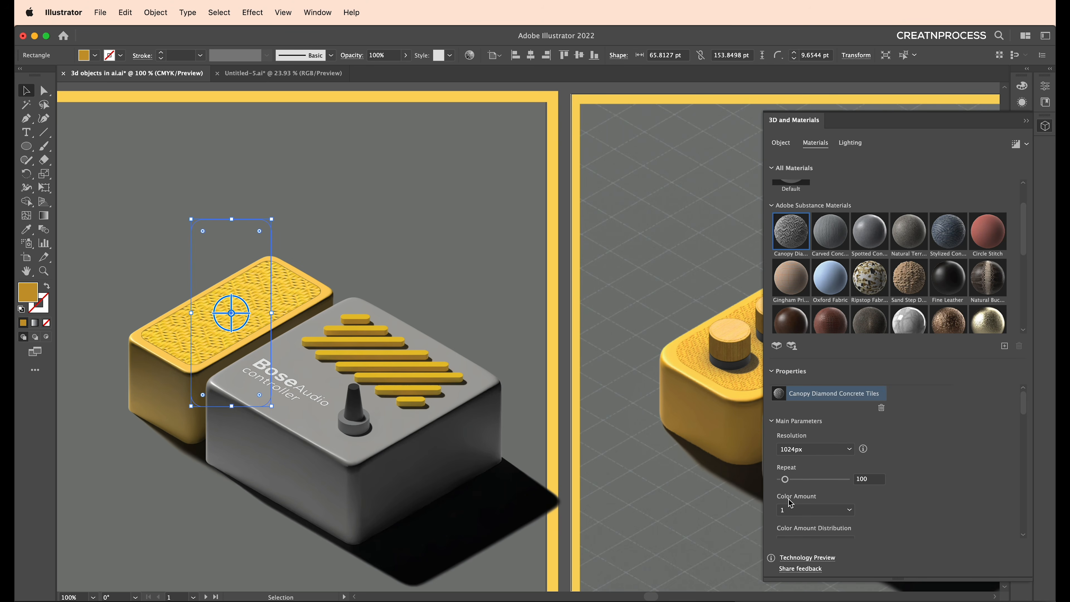
left_click_drag(792, 481, 779, 480)
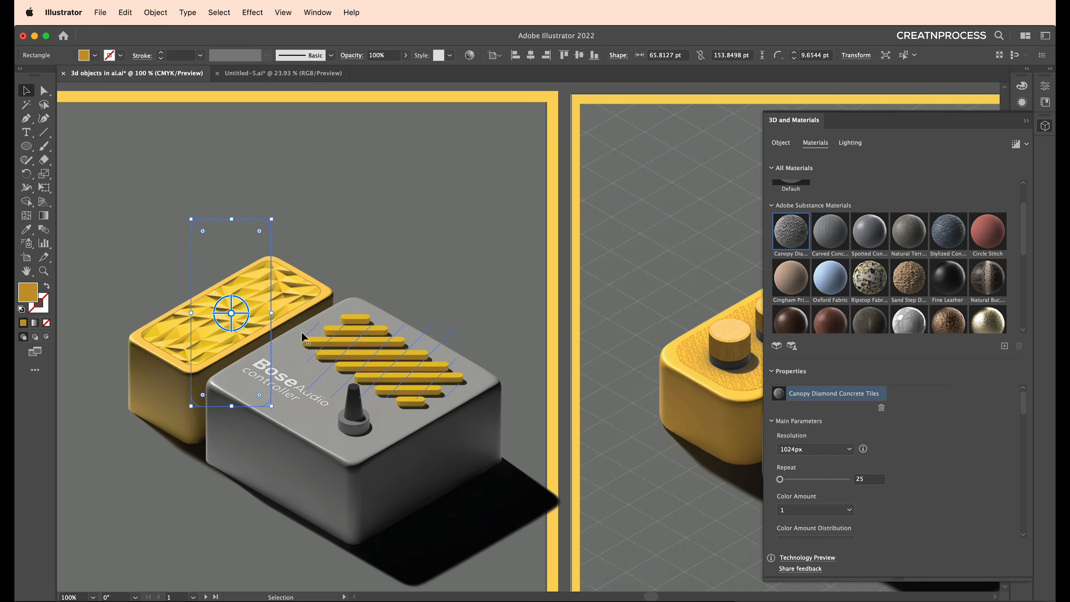
scroll(288, 309, "up", 2)
scroll(411, 335, "left", 4)
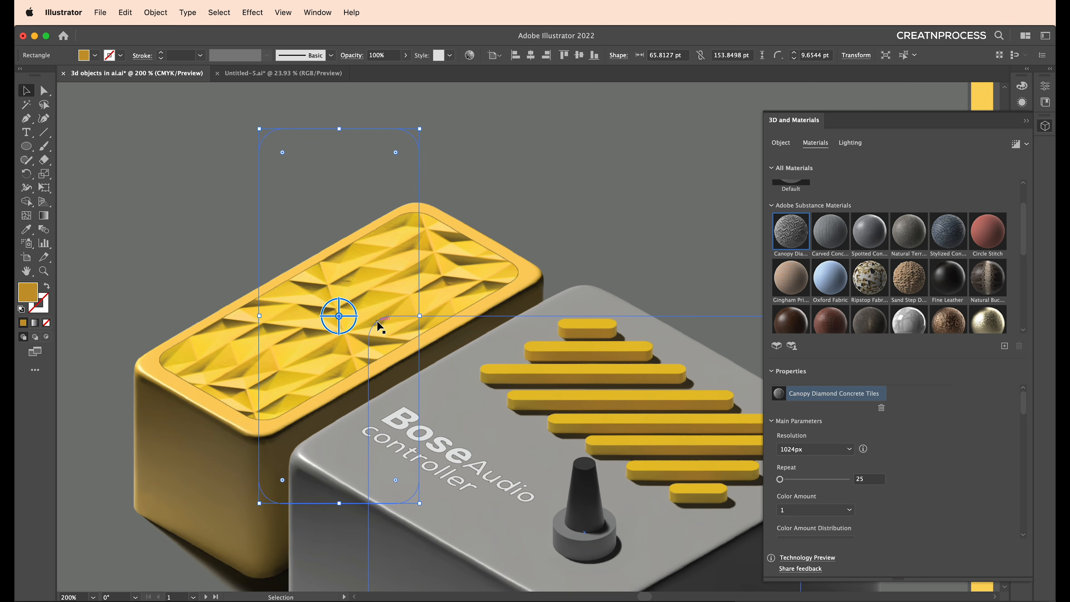
left_click_drag(780, 479, 791, 482)
scroll(447, 361, "down", 2)
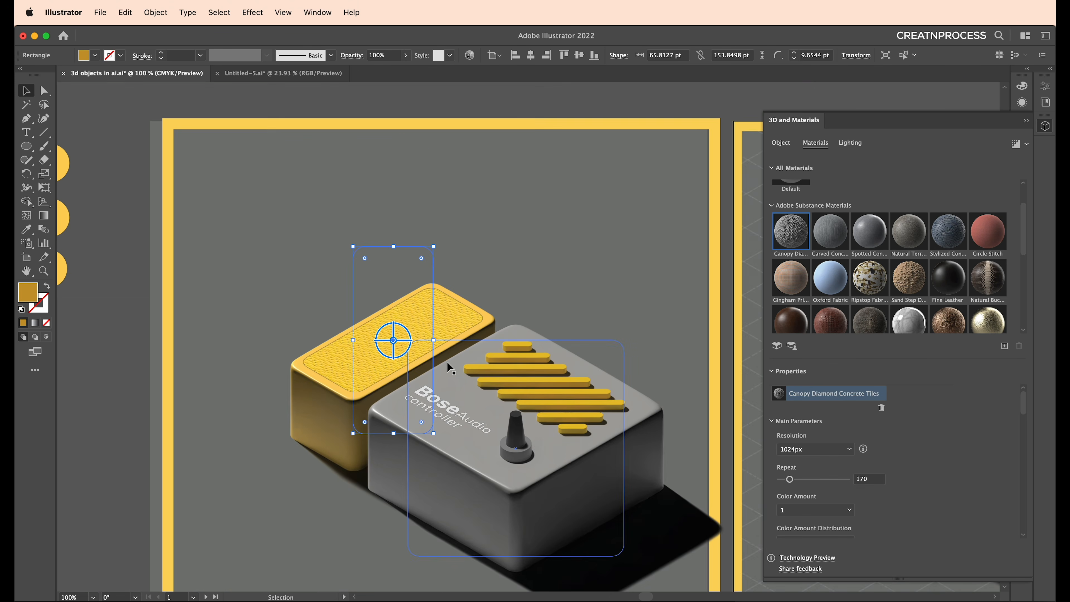
- Turn on the inner panel's shadow and rotate its light from the positive to the negative side
left_click(545, 330)
left_click_drag(544, 330, 406, 306)
scroll(406, 306, "down", 2)
left_click_drag(491, 331, 519, 330)
scroll(382, 316, "up", 4)
left_click(351, 278)
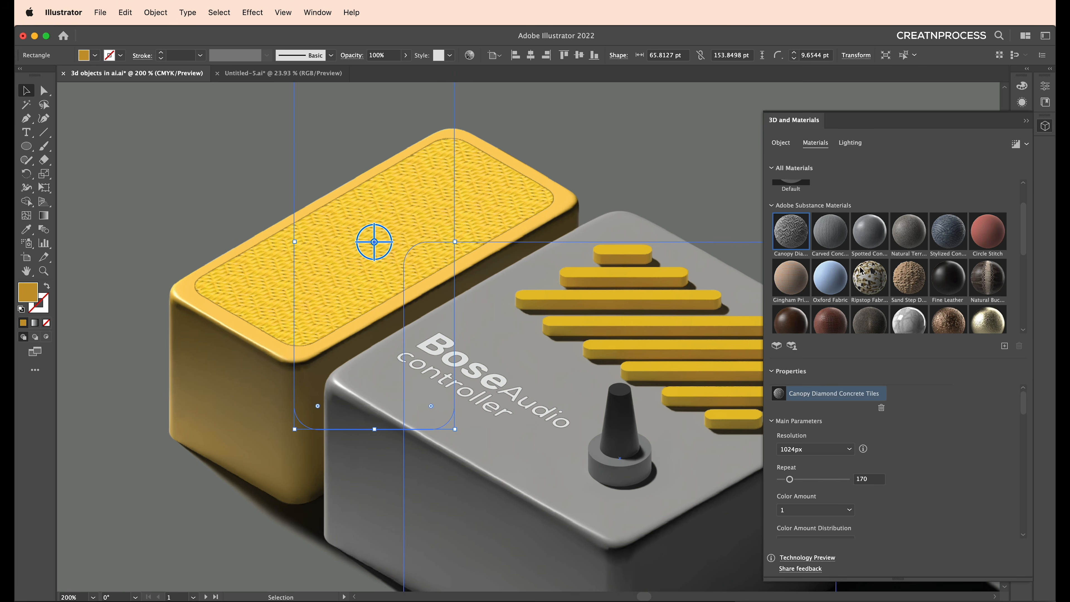
left_click(850, 143)
left_click(1011, 404)
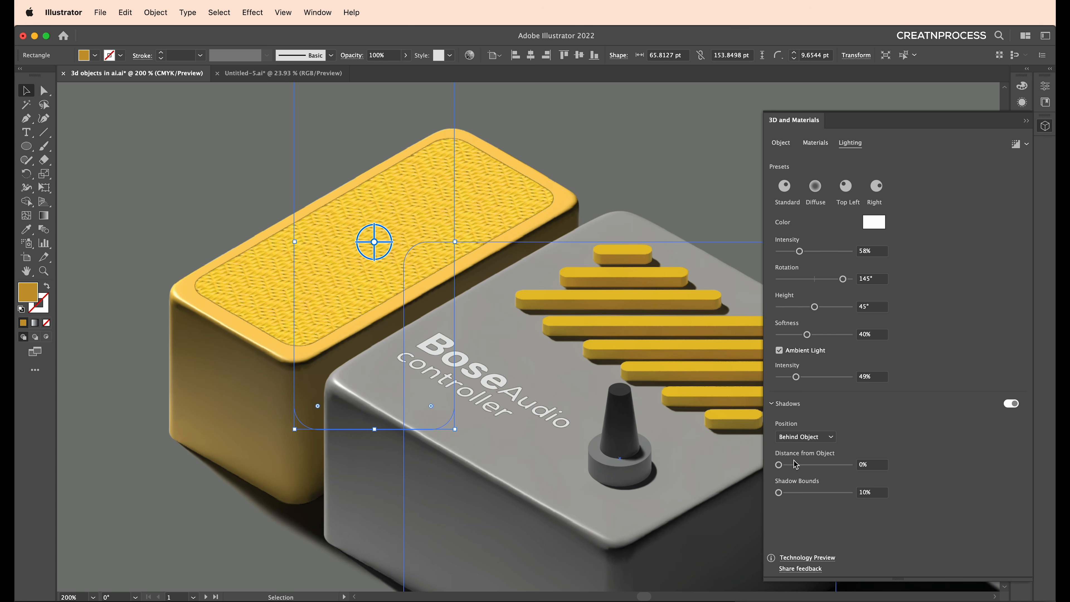
left_click_drag(827, 278, 787, 279)
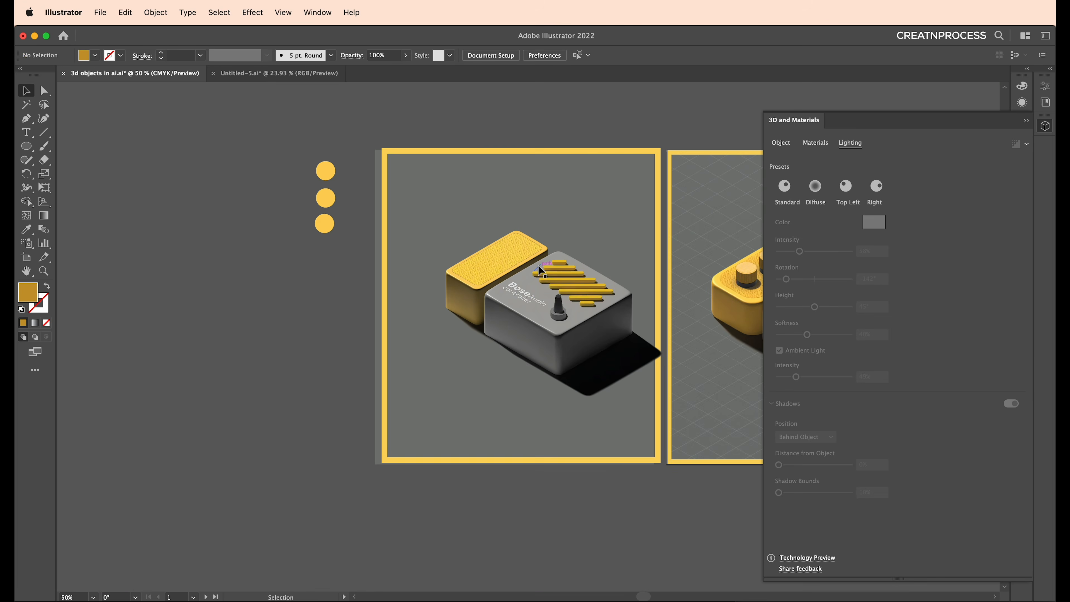
- Move one of the yellow circles beside the artboard to just above the yellow block
scroll(385, 342, "right", 5)
scroll(334, 306, "up", 1)
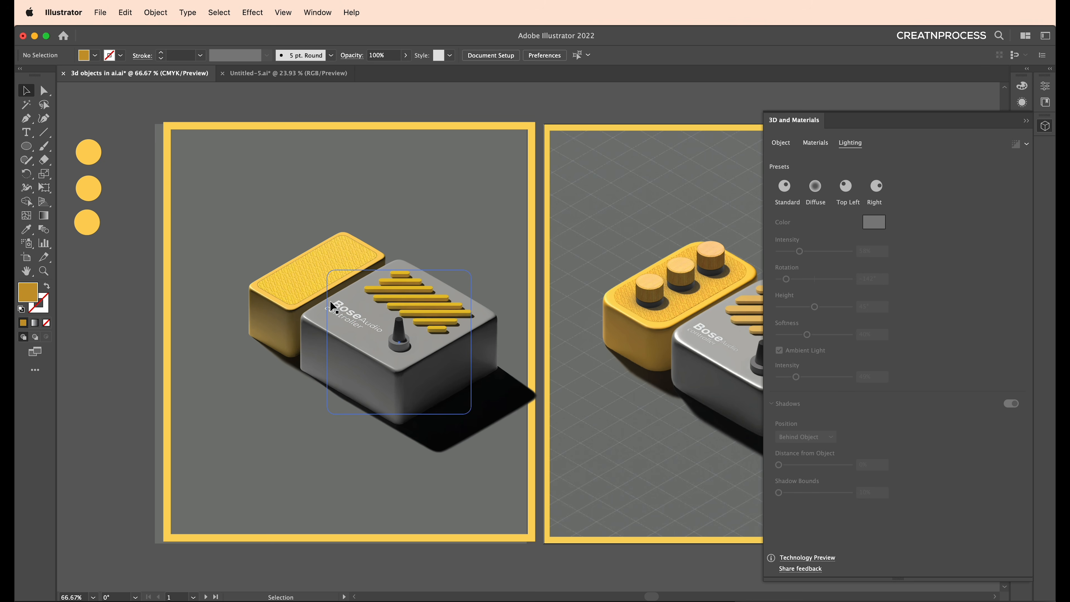
scroll(306, 310, "left", 3)
left_click_drag(150, 207, 336, 293)
scroll(337, 294, "up", 4)
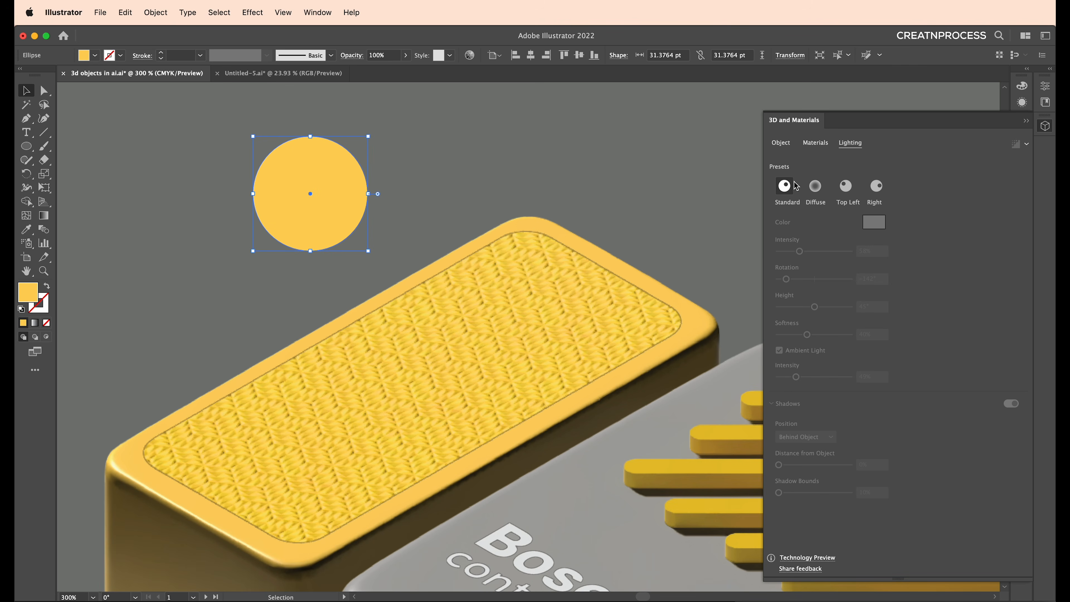
- Extrude the yellow circle into a cylinder with the Isometric Top rotation preset
left_click(780, 143)
left_click(822, 194)
scroll(830, 491, "down", 3)
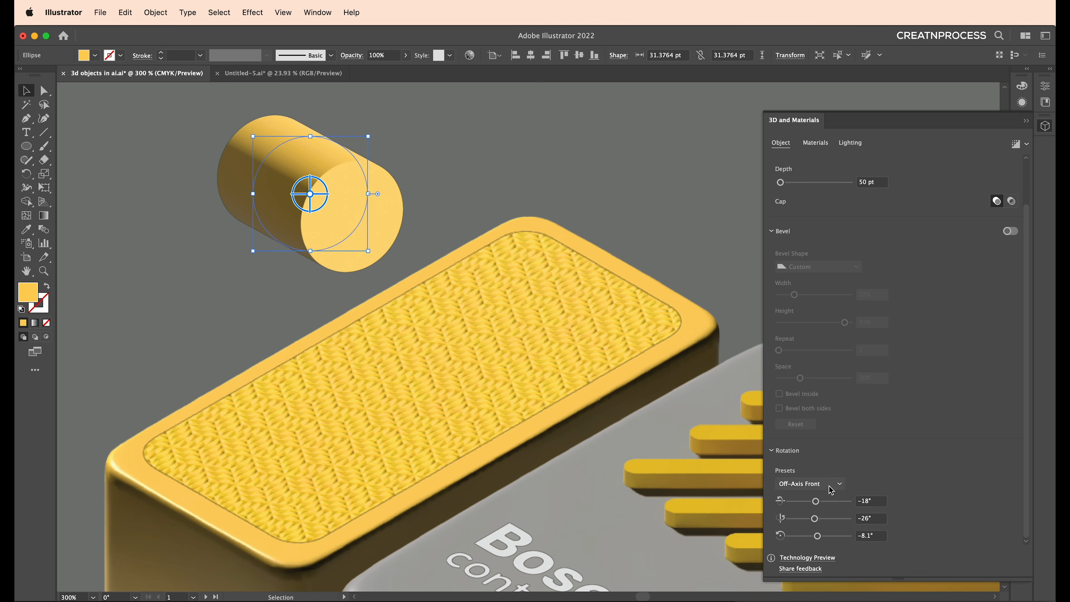
left_click(832, 484)
left_click(826, 468)
- Place the cylinder at the far end of the inner panel and put a duplicate beside the reference render's wooden knobs
left_click_drag(345, 191, 564, 221)
scroll(608, 253, "down", 5)
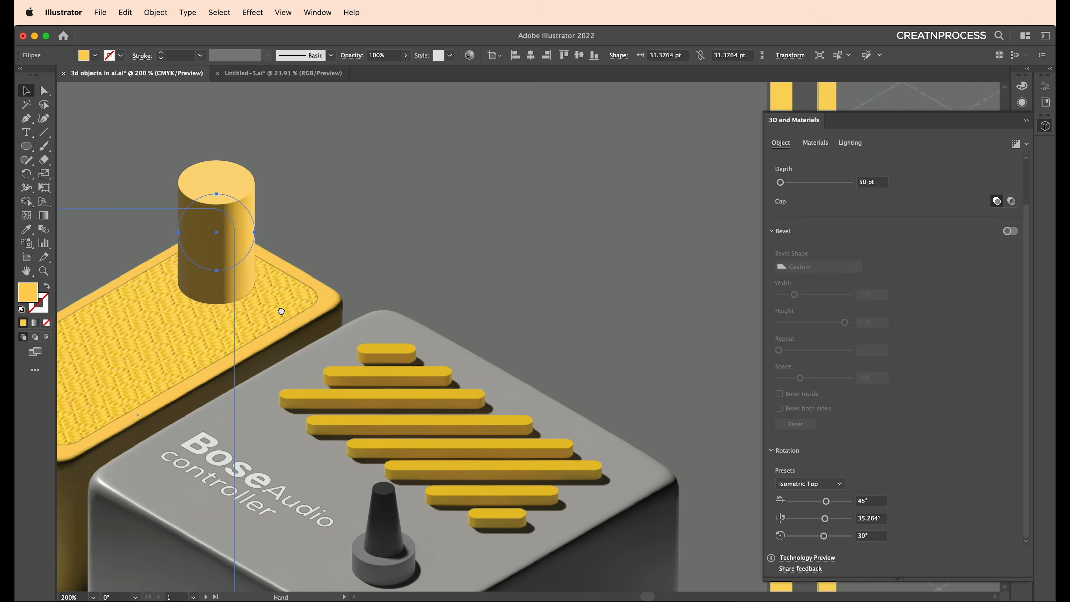
scroll(462, 345, "up", 5)
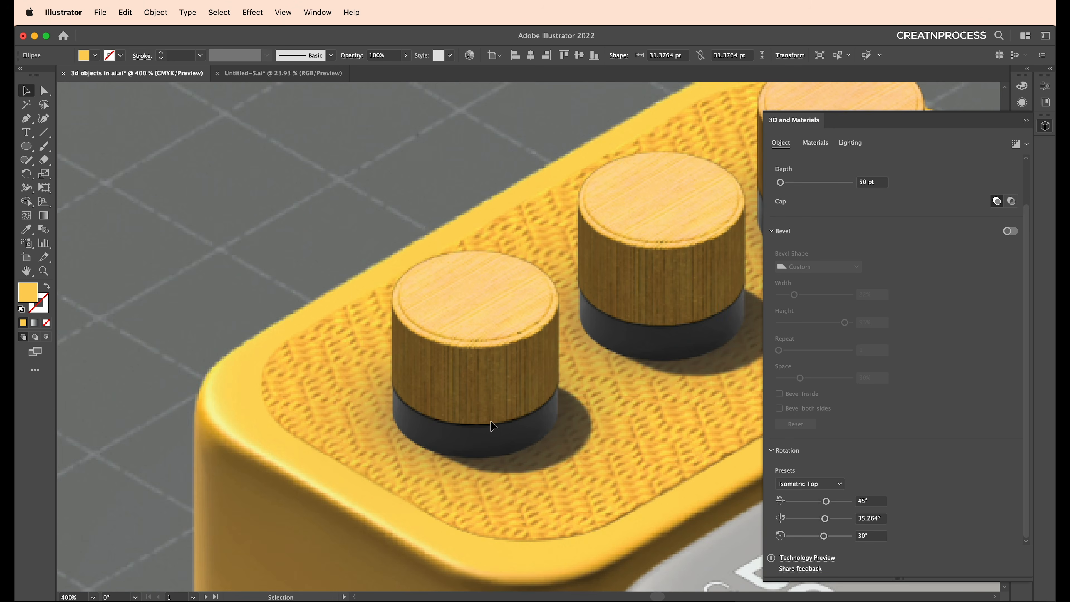
scroll(483, 391, "down", 5)
left_click_drag(183, 315, 453, 344, "alt")
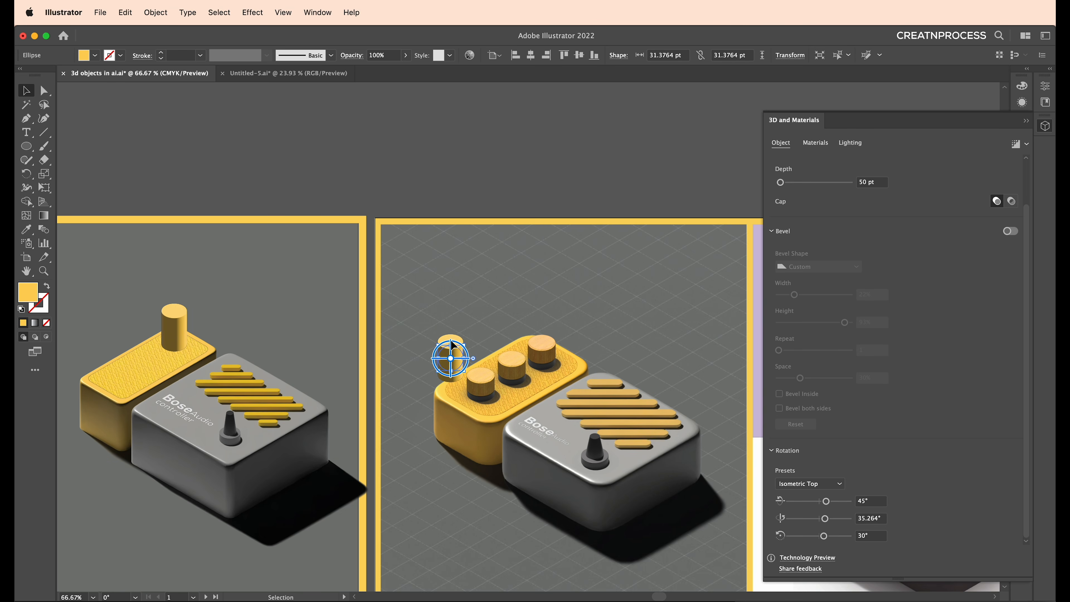
scroll(453, 344, "up", 4)
left_click_drag(526, 404, 438, 218)
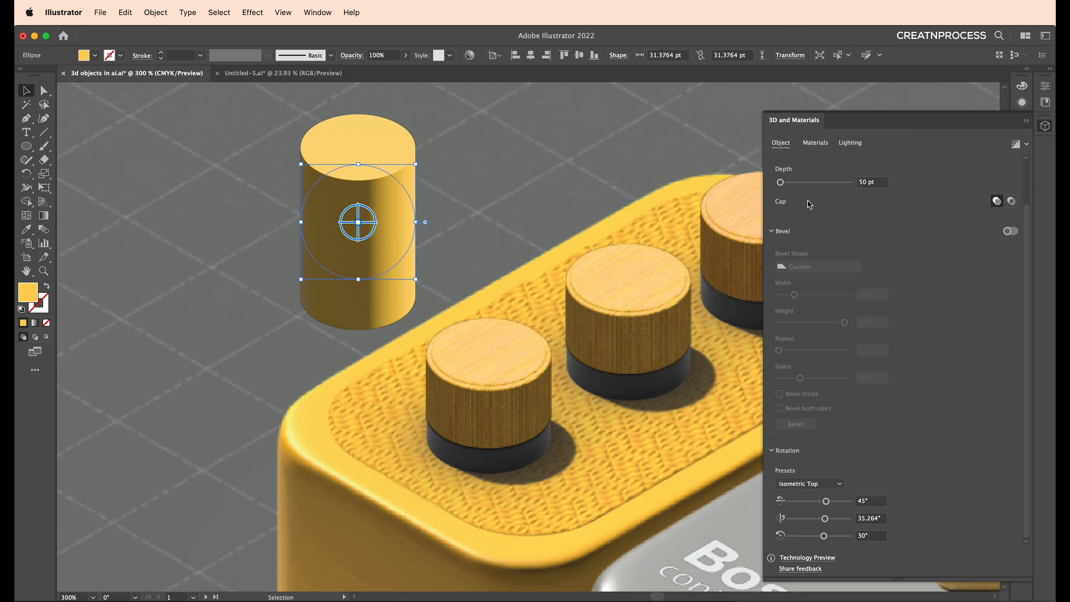
- Set the duplicate cylinder's extrusion depth to 10 pt
left_click(862, 181)
scroll(862, 181, "up", 15)
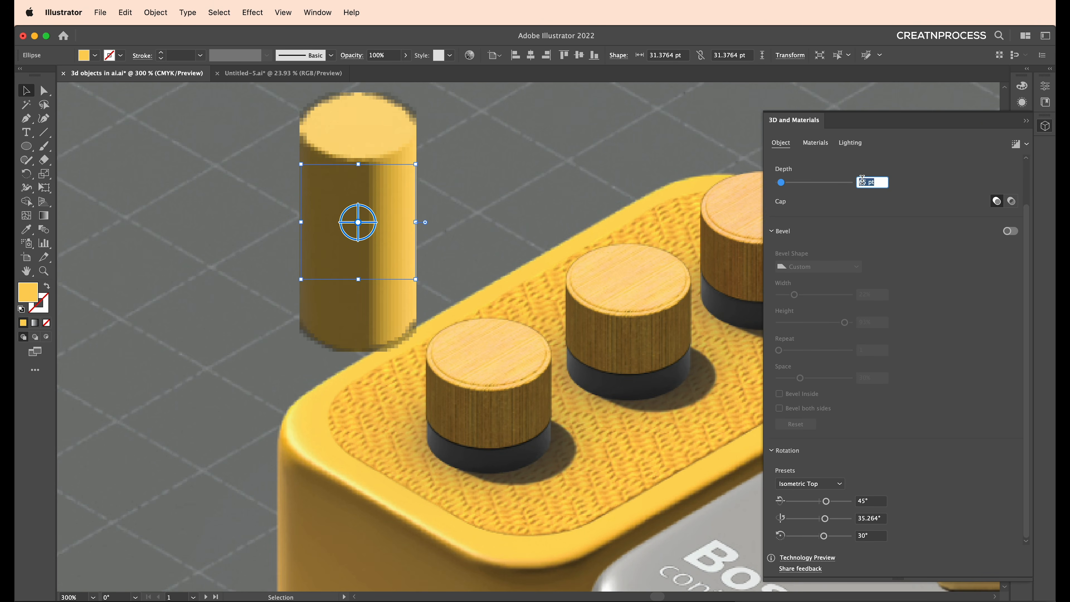
scroll(863, 180, "down", 20)
scroll(862, 181, "down", 12)
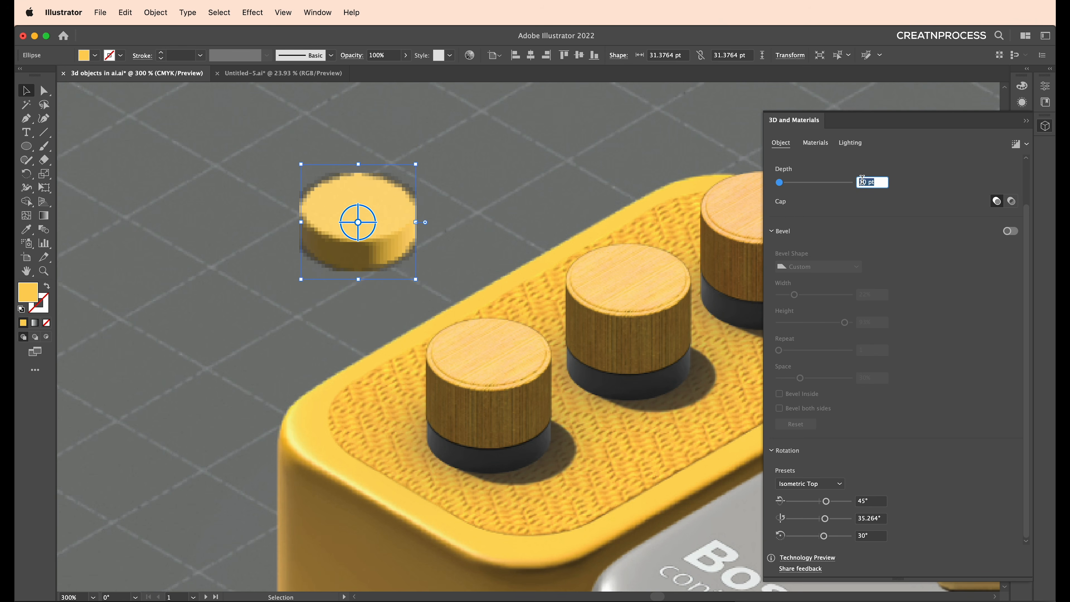
- Fill the flat disc with dark gray 303030 and render it beside the reference's first knob
double_click(34, 291)
left_click(350, 207)
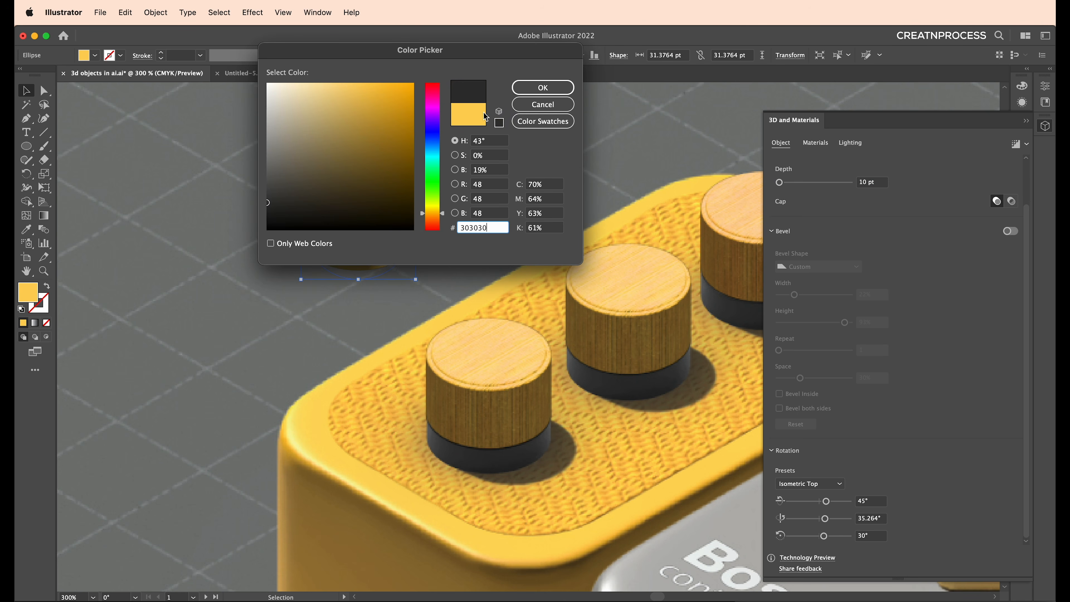
key("Return")
left_click_drag(396, 217, 416, 357)
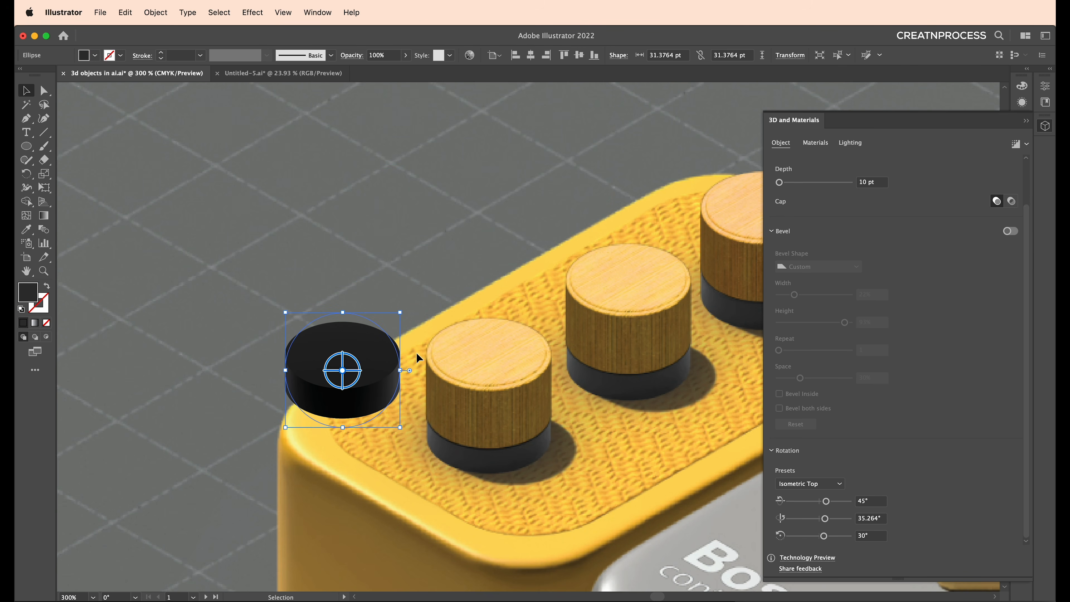
left_click(1015, 145)
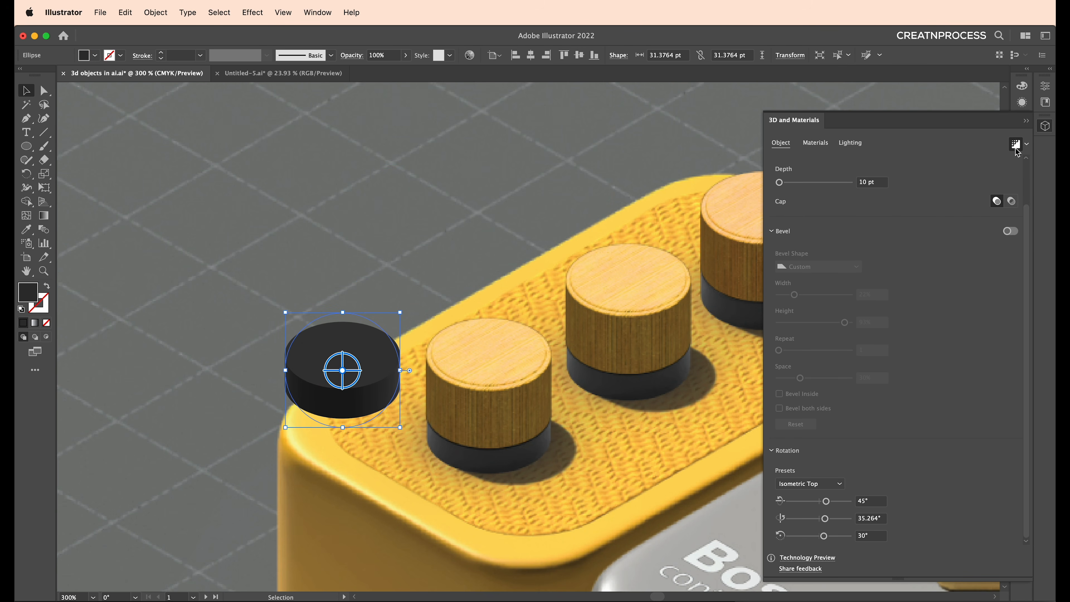
- Light the dark disc at 74% intensity, -100° rotation, 56° height and 76% ambient intensity, with shadows turned on
left_click(851, 143)
left_click_drag(807, 377, 821, 377)
left_click_drag(804, 251, 791, 279)
left_click(1013, 404)
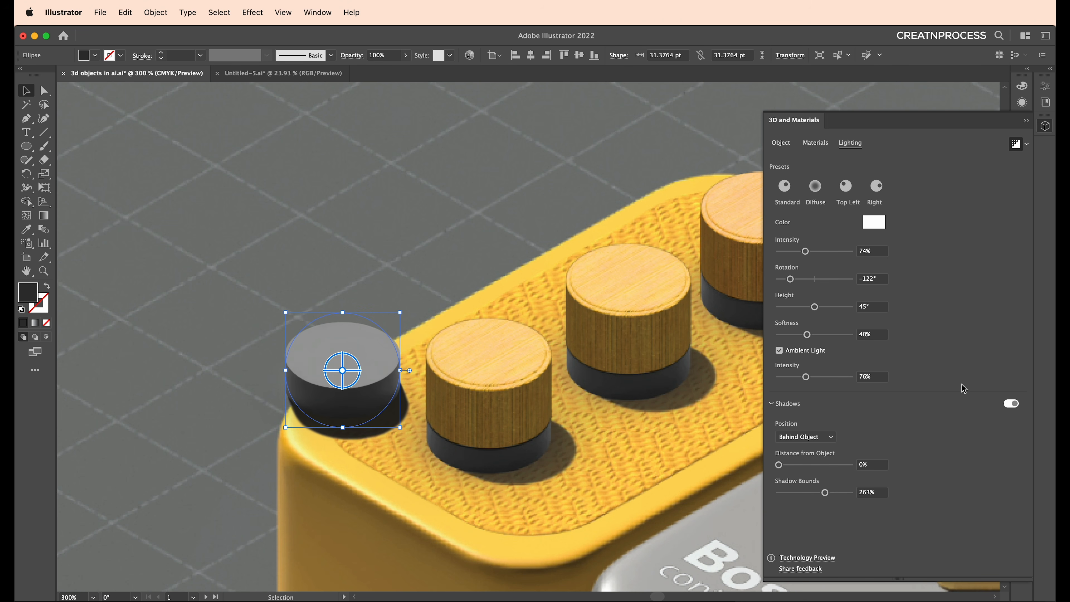
left_click_drag(791, 279, 823, 307)
- Duplicate the dark disc just above the original and turn off the copy's shadow
left_click_drag(358, 373, 306, 226)
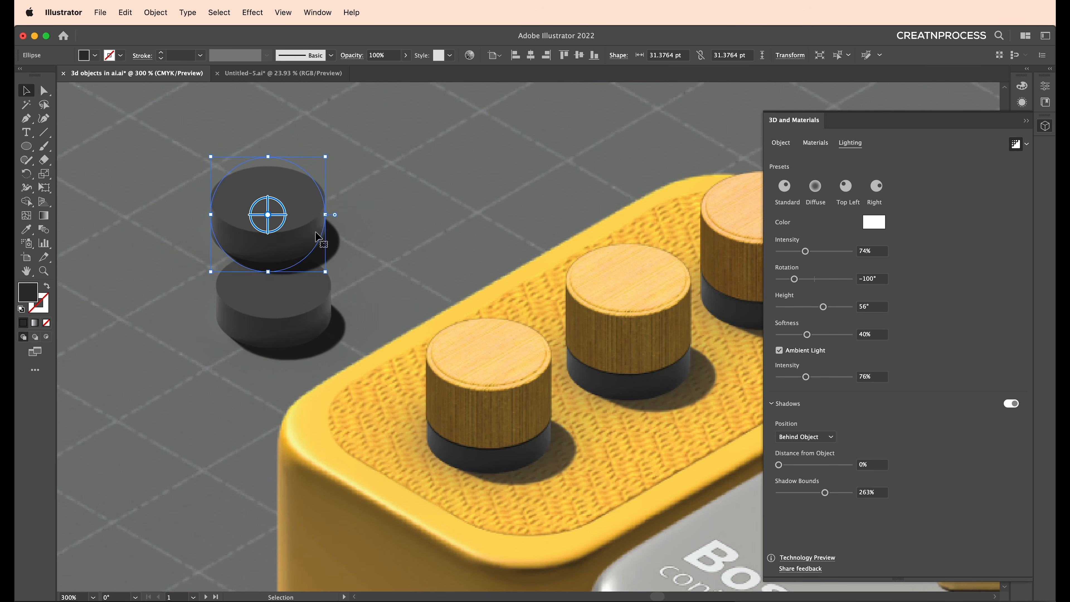
left_click(1013, 404)
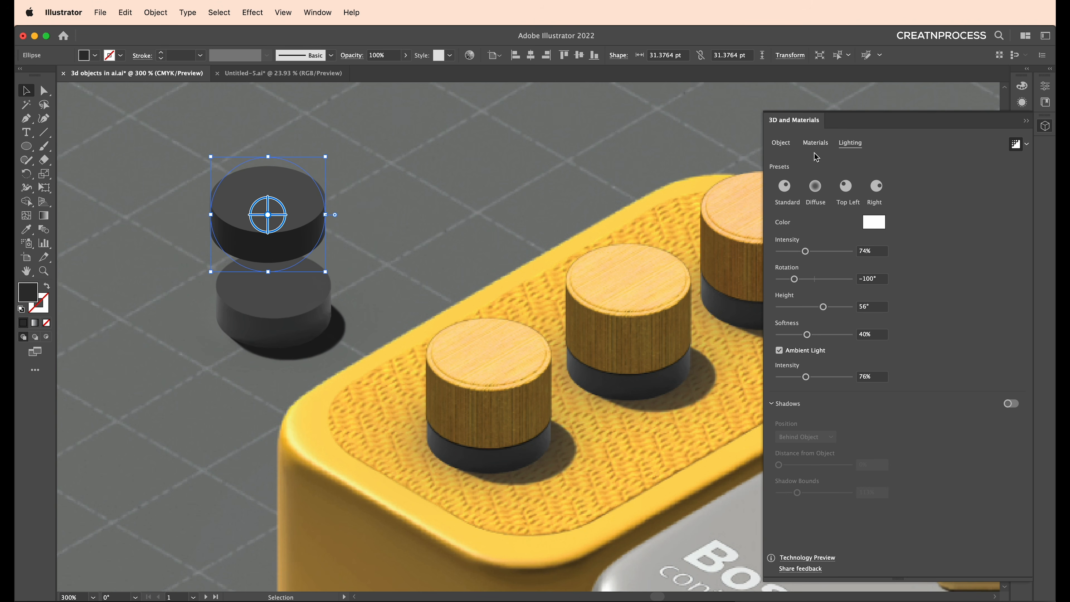
- Set the upper disc's extrusion depth to 26 pt
left_click(781, 143)
left_click(872, 233)
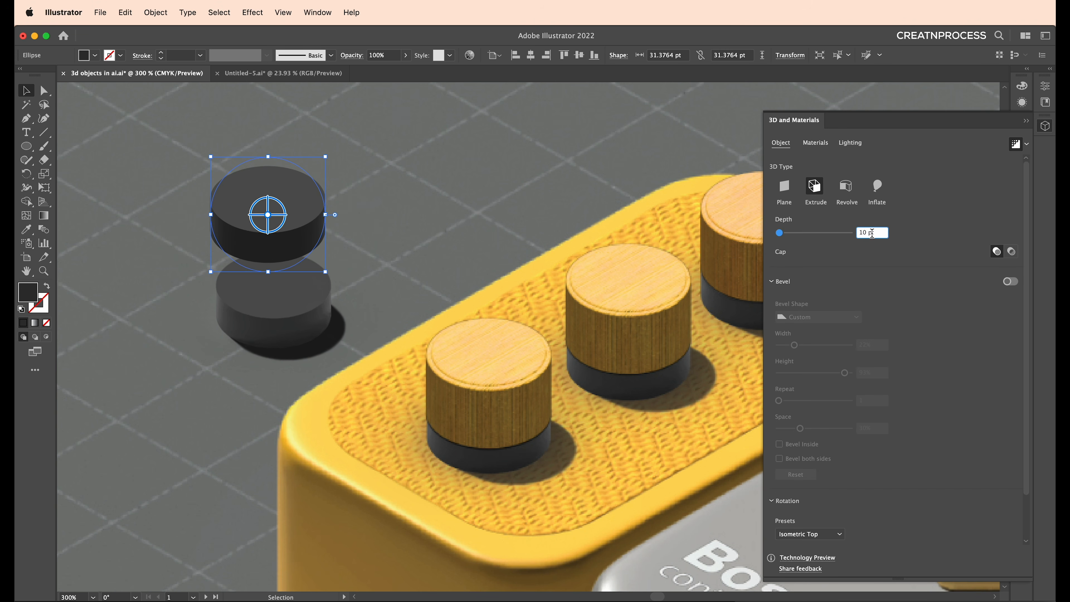
key("Up")
key("Up")
key("Up")
key("Up")
key("Up")
key("Up")
key("Up")
key("Up")
key("Up")
key("Up")
key("Up")
key("Up")
key("Up")
key("Up")
key("Up")
key("Up")
key("Up")
key("Up")
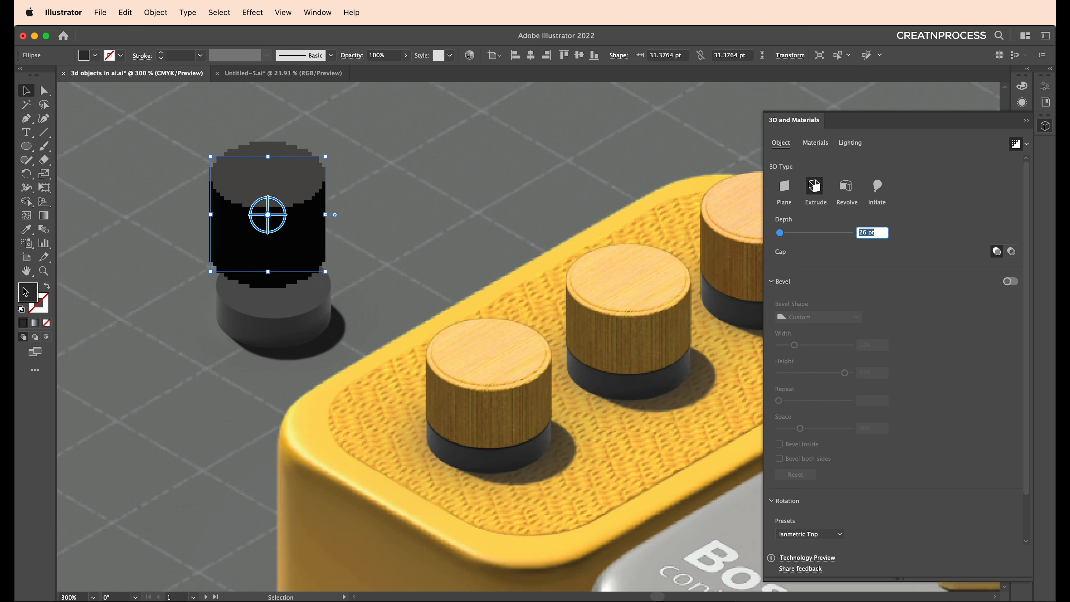
- Fill the upper cylinder with orange-yellow and align it above the dark base disc
double_click(27, 292)
key("super+v")
left_click(543, 87)
left_click_drag(296, 210, 298, 227)
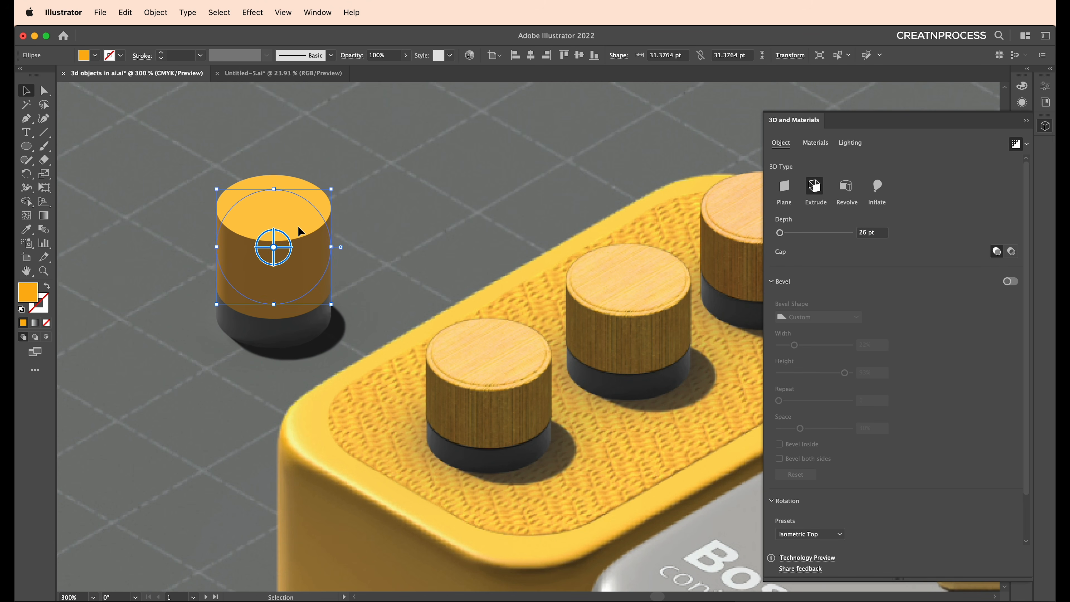
- Reduce the orange cylinder's extrusion depth to 18 pt and lower it onto the dark base
scroll(879, 227, "up", 2)
scroll(877, 232, "down", 10)
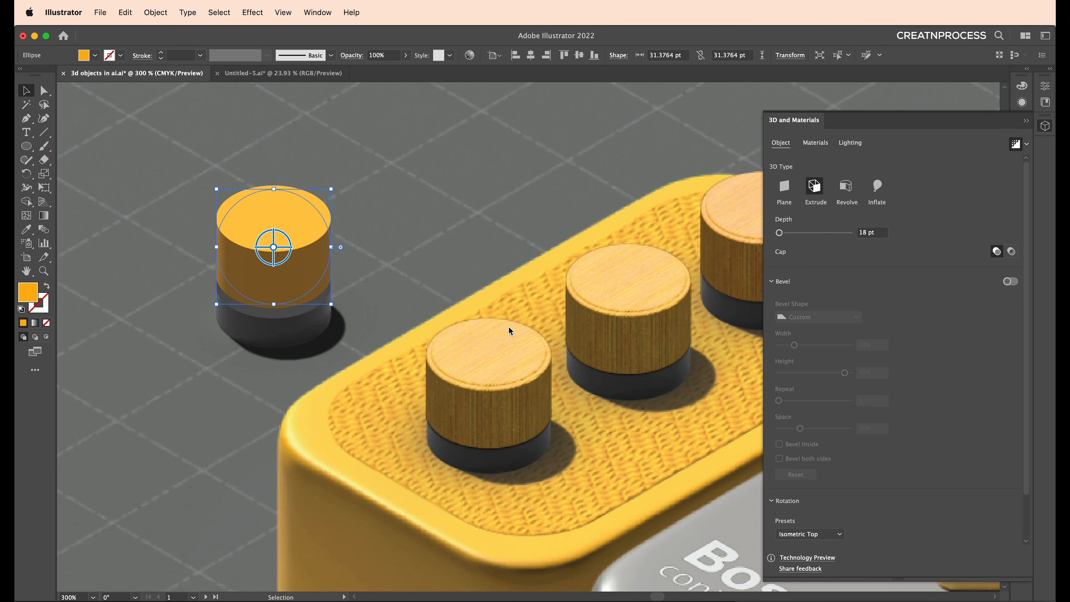
mouse_move(294, 275)
left_mouse_down()
mouse_move(295, 286)
mouse_move(295, 271)
left_mouse_up()
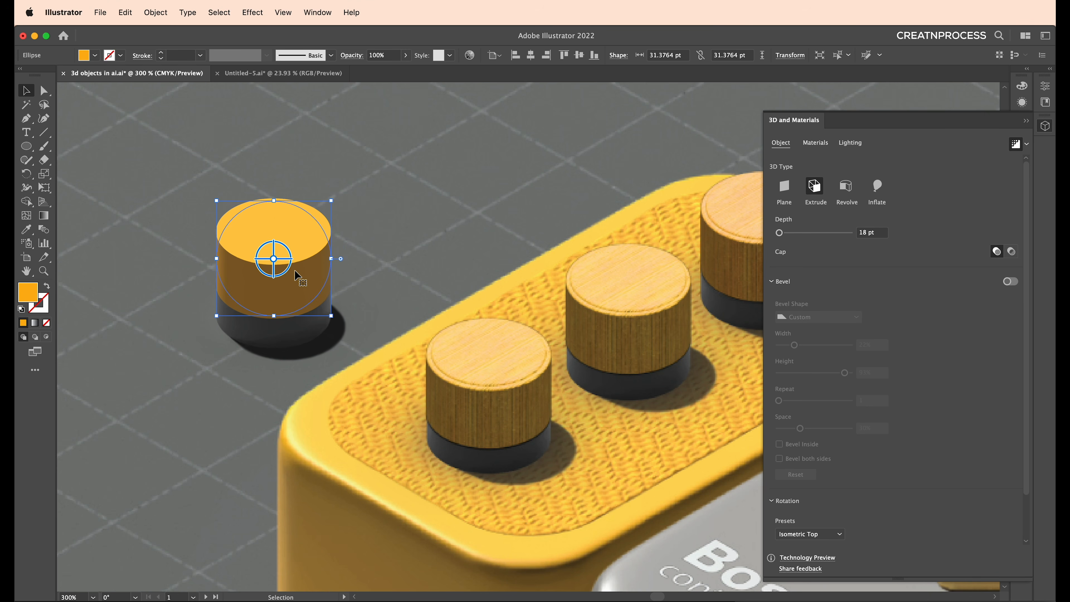
- Apply the Carved Concrete material to the orange cylinder and set the material's color to FFAA00
left_click(816, 143)
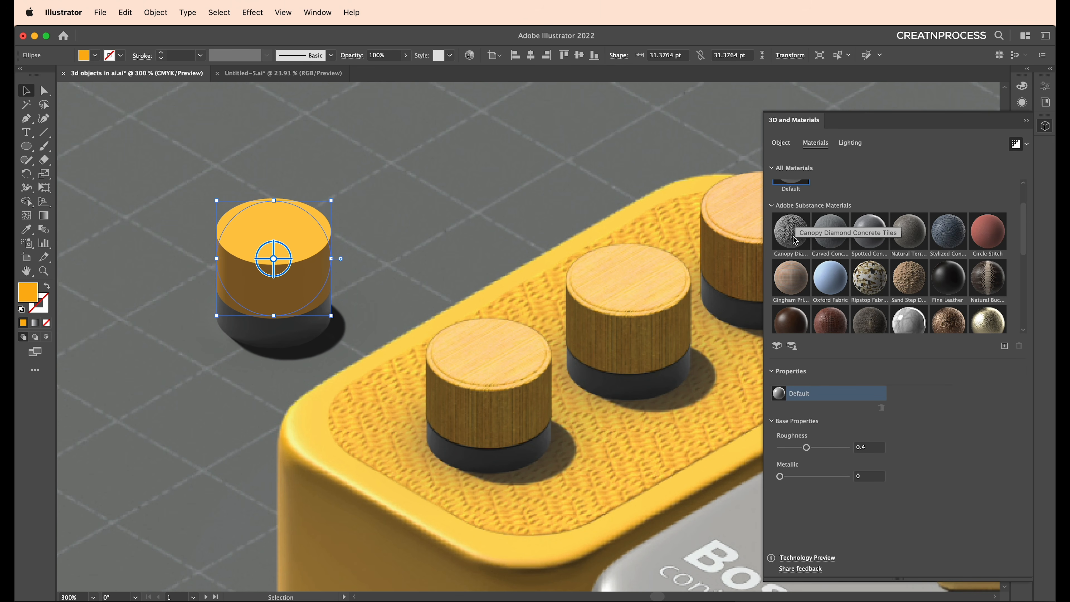
left_click(836, 239)
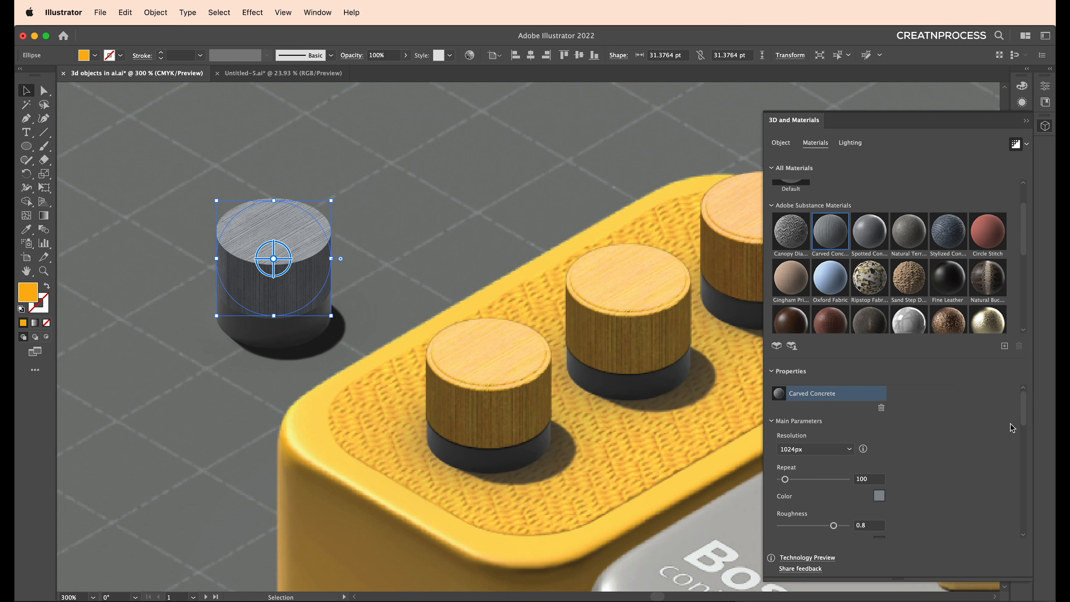
scroll(1012, 428, "down", 5)
left_click(879, 405)
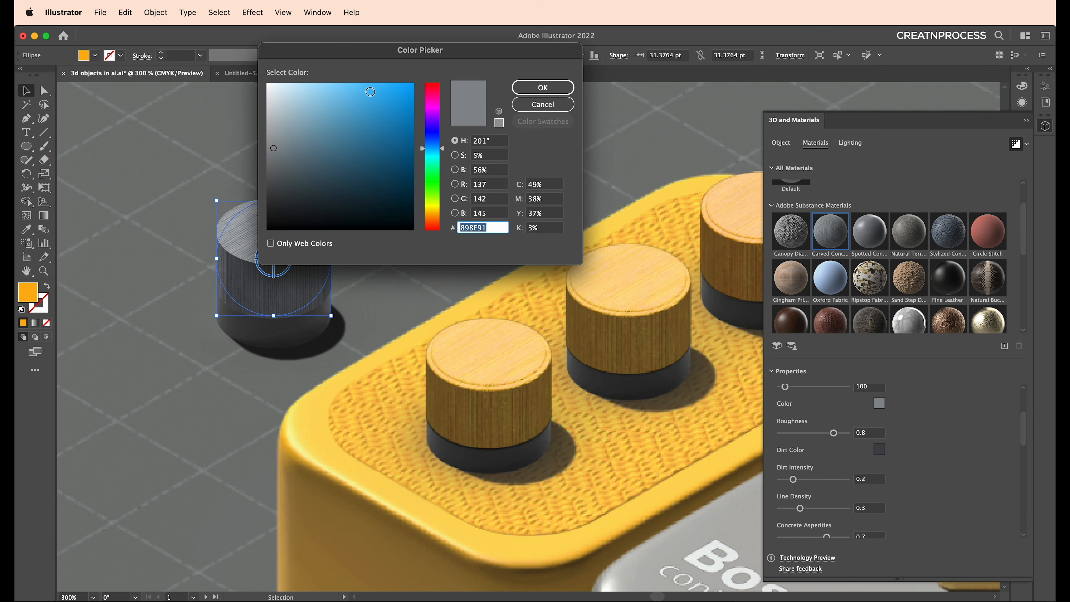
type("FFDA00")
left_click_drag(439, 210, 442, 215)
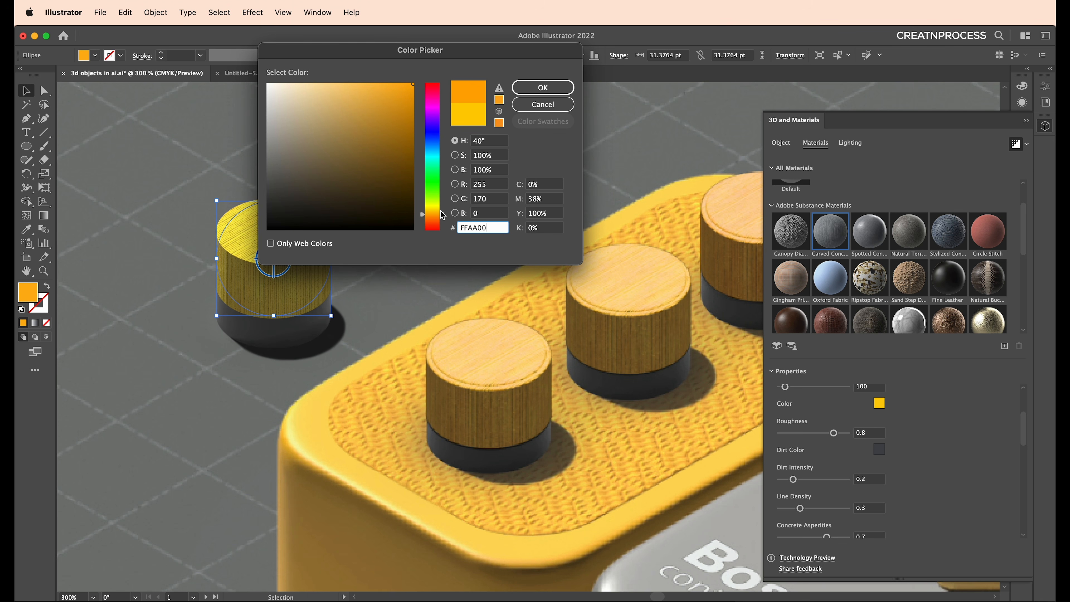
left_click(541, 87)
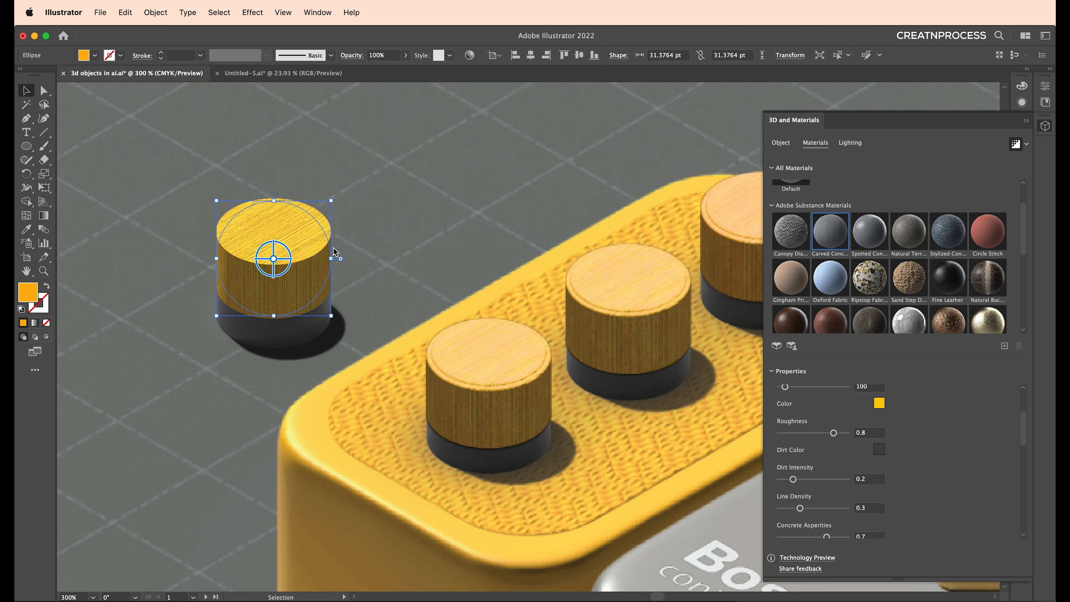
- Set the wooden cylinder's light intensity to 56% and light rotation to -84°
scroll(344, 285, "down", 2)
left_click_drag(344, 285, 472, 281)
scroll(444, 278, "up", 2)
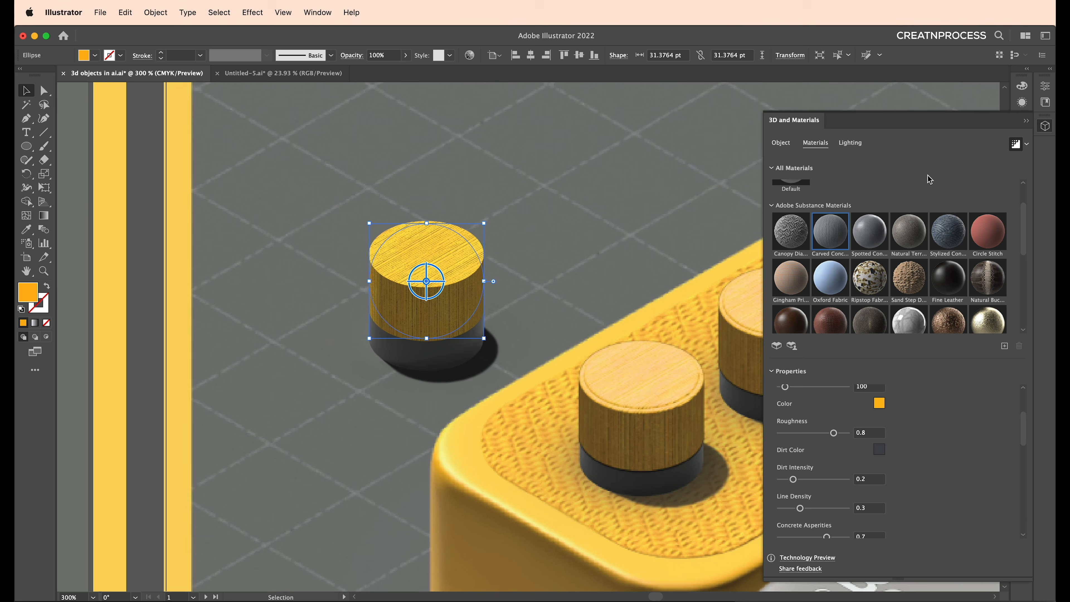
left_click(849, 144)
left_click_drag(803, 254, 798, 280)
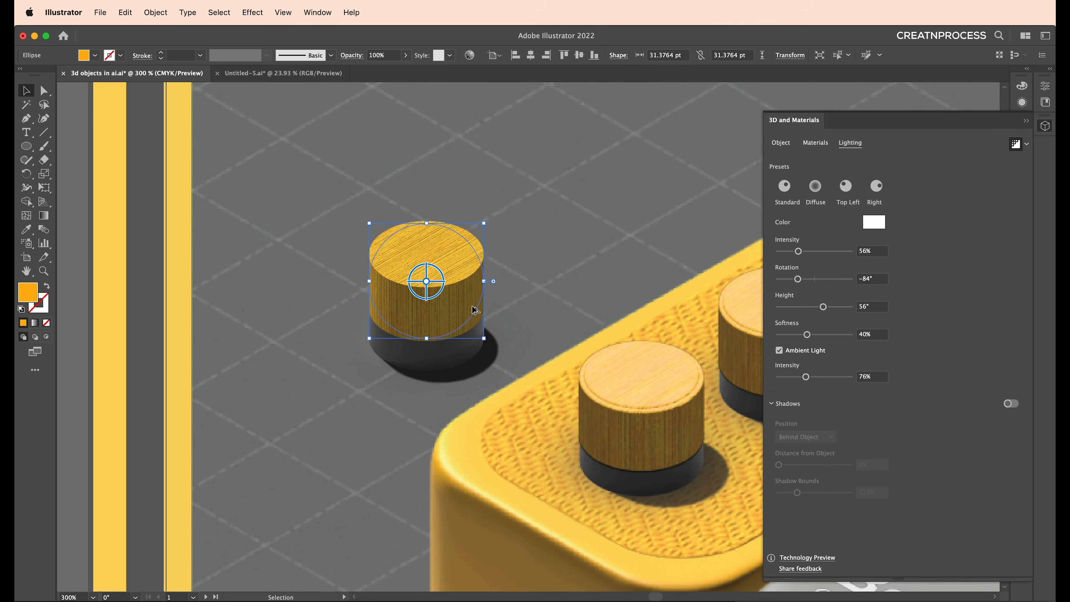
- Move the wooden cap and dark base together to the near end of the yellow textured panel and delete the tall placeholder cylinder
scroll(475, 310, "down", 2)
left_click(462, 330, "shift")
scroll(462, 330, "down", 2)
key("space")
left_click_drag(462, 330, 282, 338)
scroll(282, 337, "up", 2)
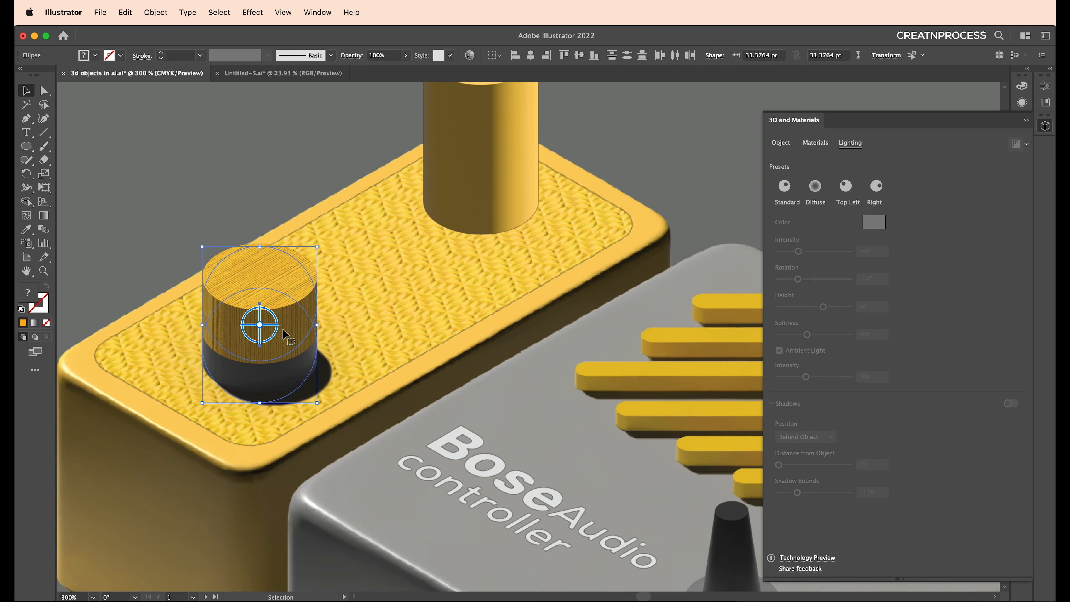
left_click(476, 194)
key("Delete")
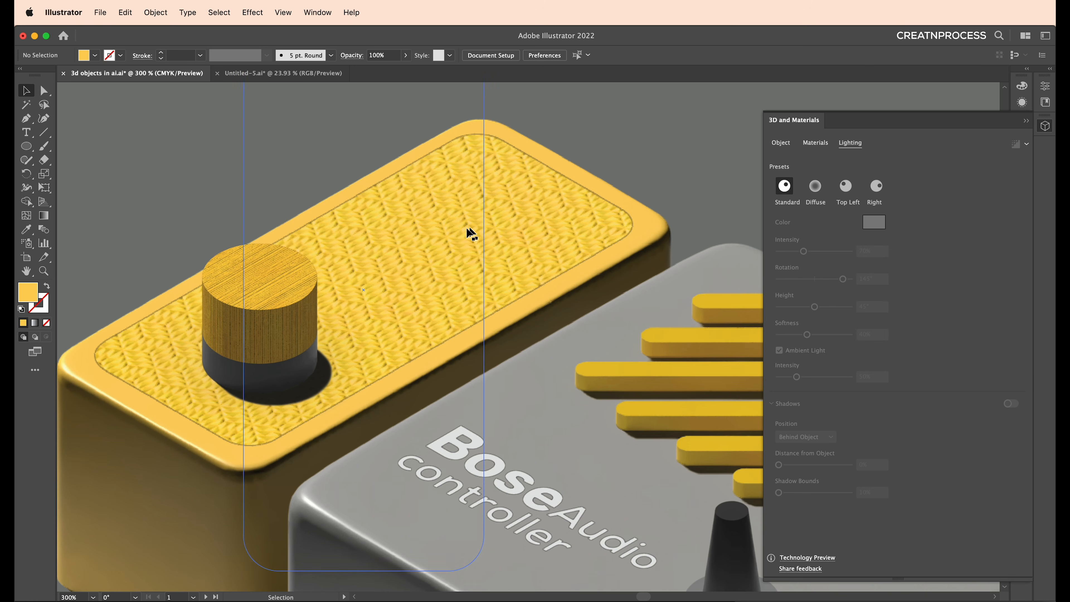
- Duplicate the finished knob twice along the yellow panel toward its far end, evenly spaced
left_click_drag(310, 327, 427, 266)
left_click_drag(427, 266, 536, 204)
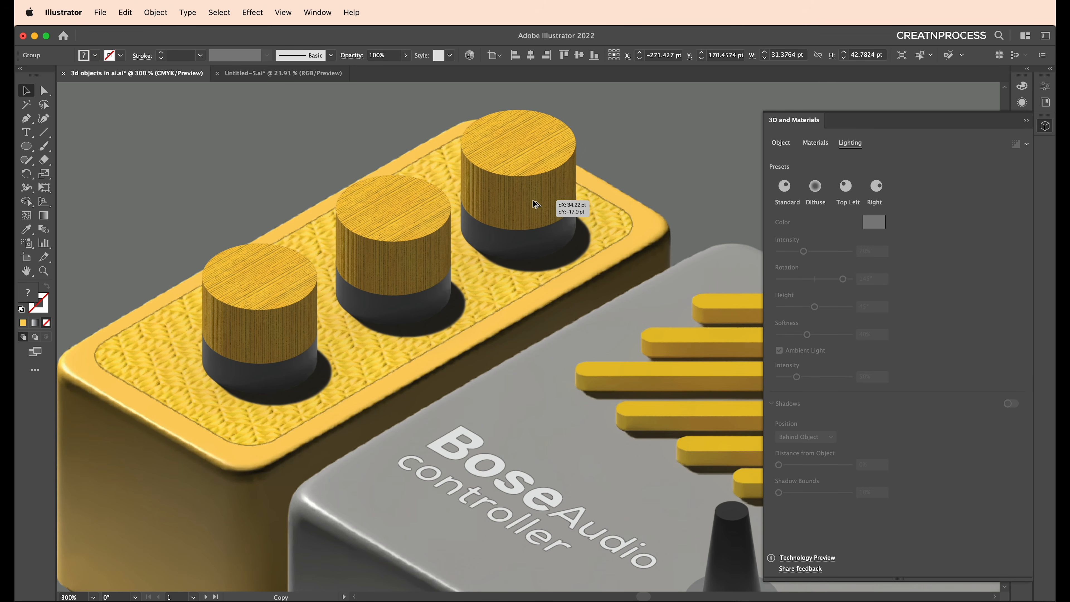
left_click_drag(536, 205, 537, 205)
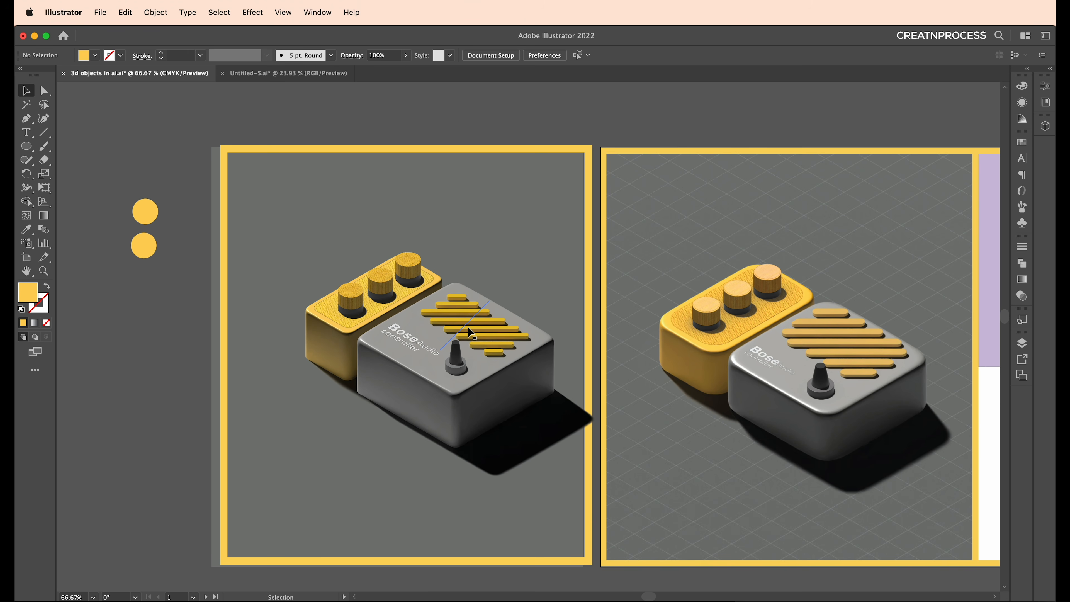
- Examine the 3D object and lighting settings of the Ai icon and keyboard keycap examples beside the reference render
key("super+minus")
key("super+minus")
left_click_drag(955, 410, 626, 413)
scroll(698, 415, "up", 2)
scroll(701, 421, "up", 2)
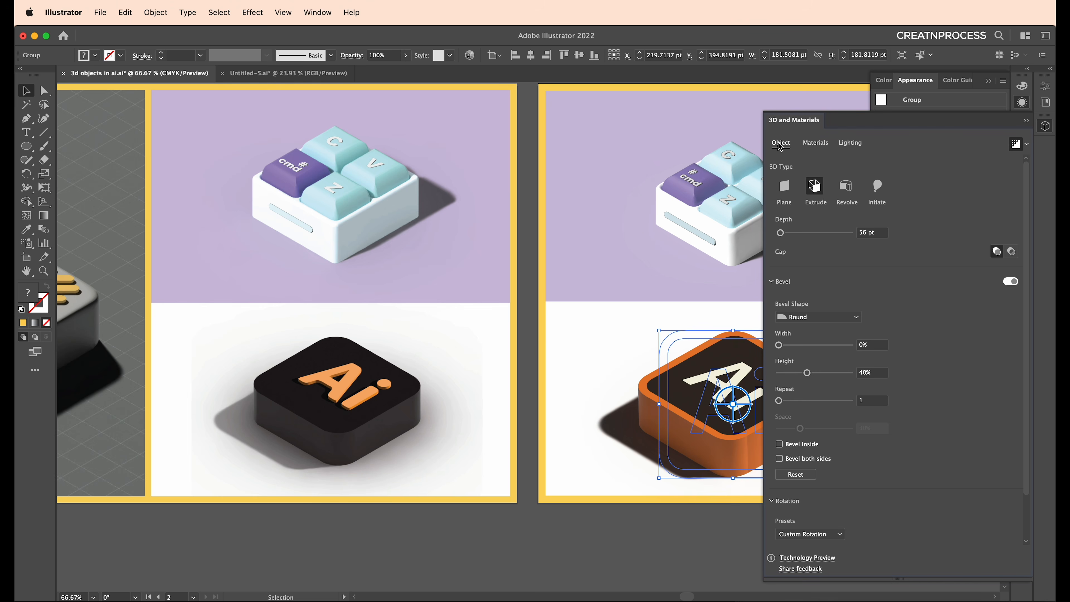
left_click(850, 143)
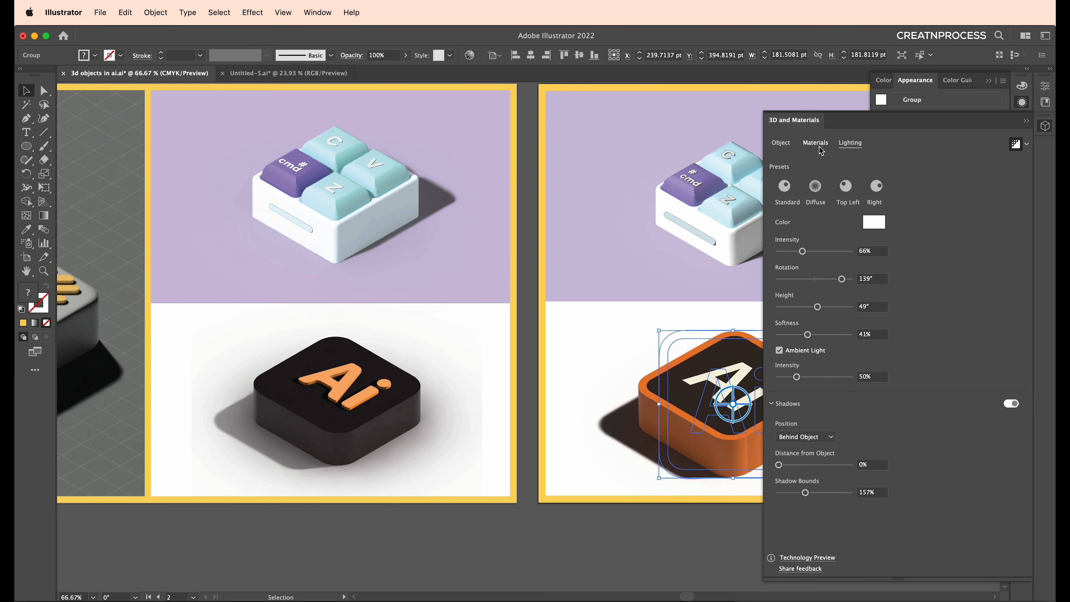
left_click(780, 143)
left_click(695, 228)
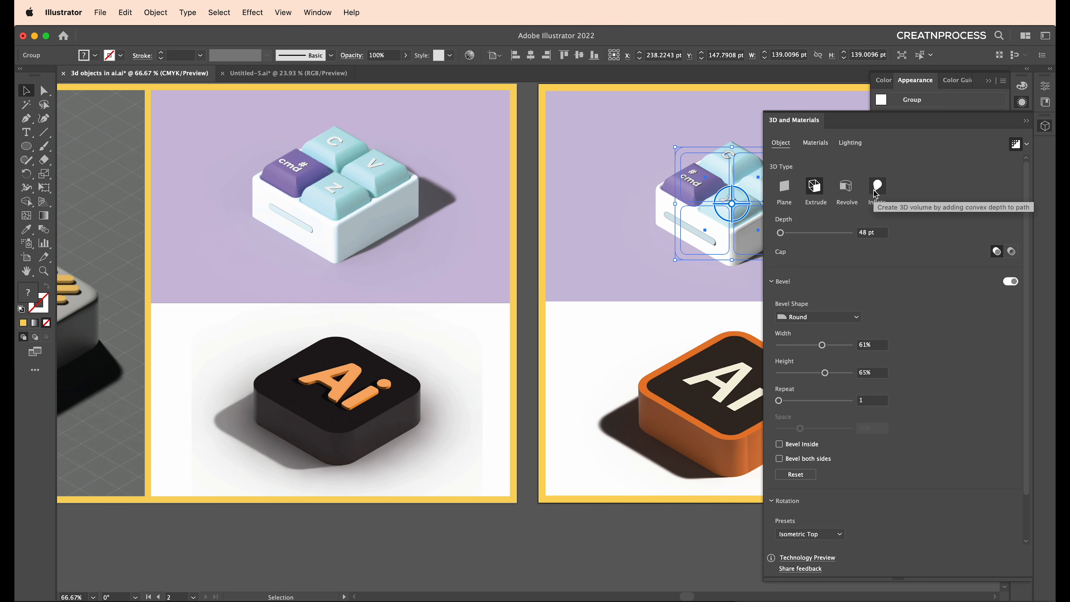
left_click(850, 143)
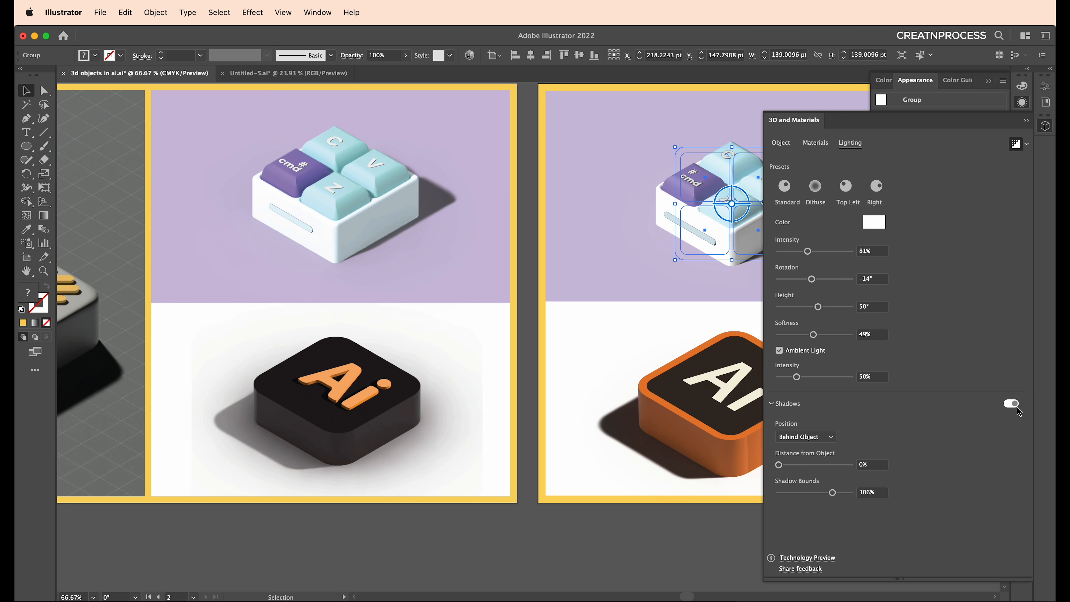
left_click(716, 236)
left_click(743, 238)
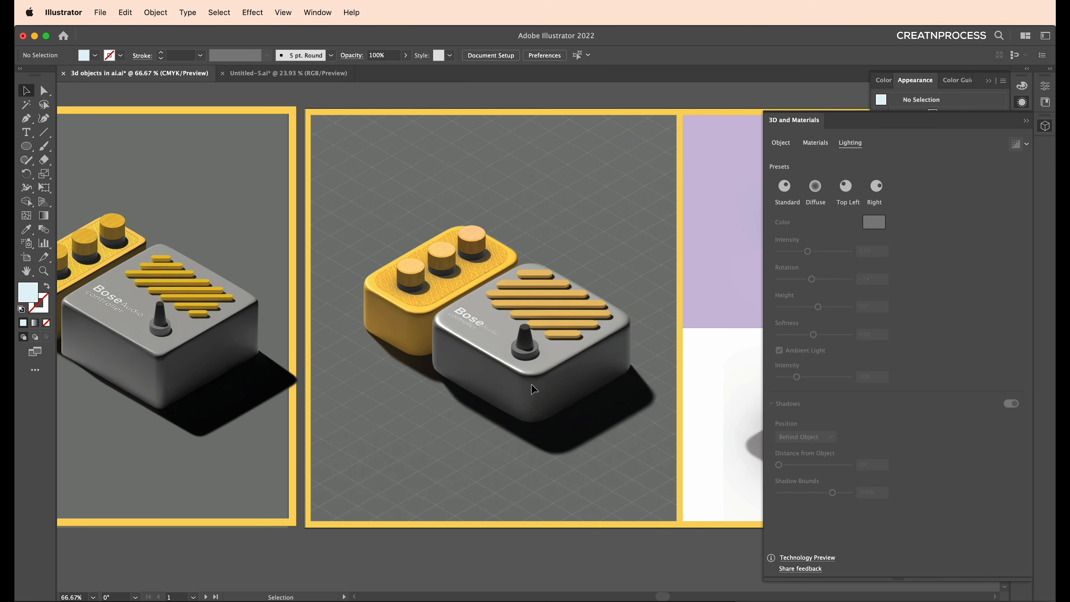
left_click(782, 143)
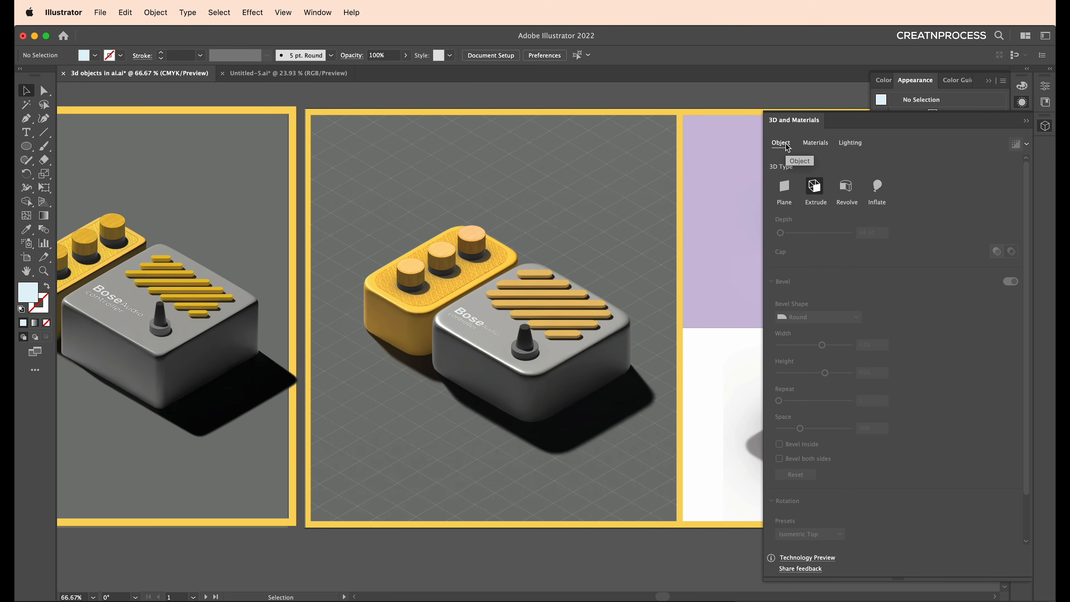
left_click(840, 144)
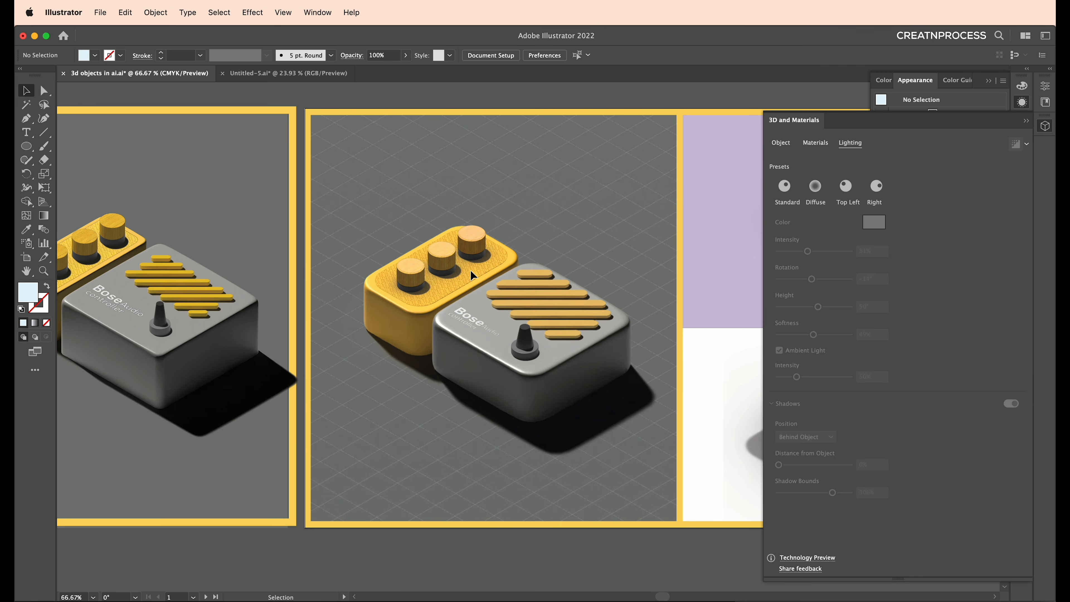
- Shift the whole controller artwork so it sits centered within its yellow frame
key("c")
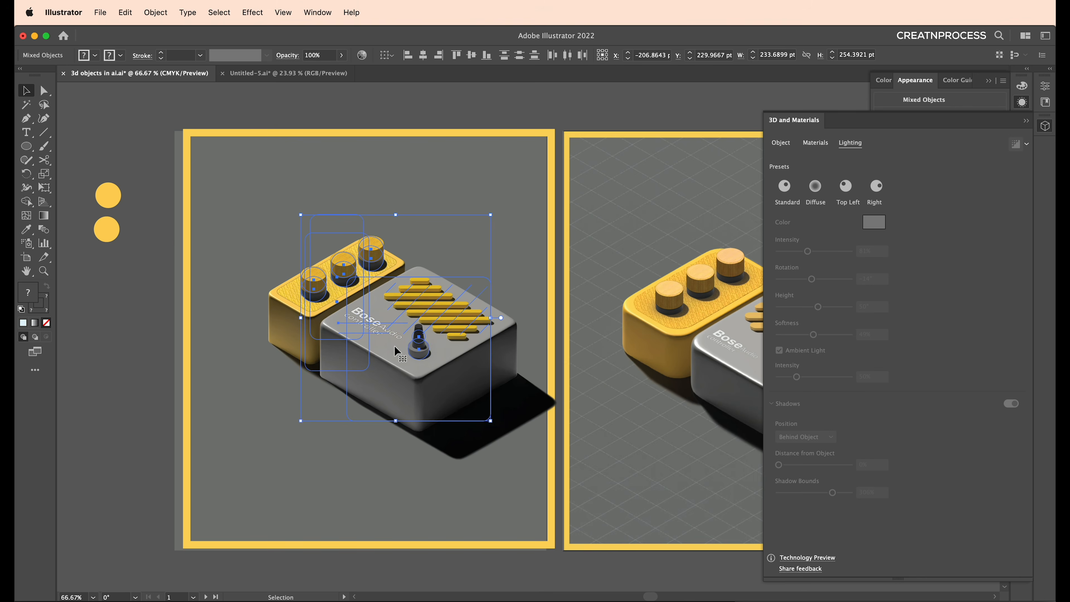
left_click_drag(396, 351, 358, 344)
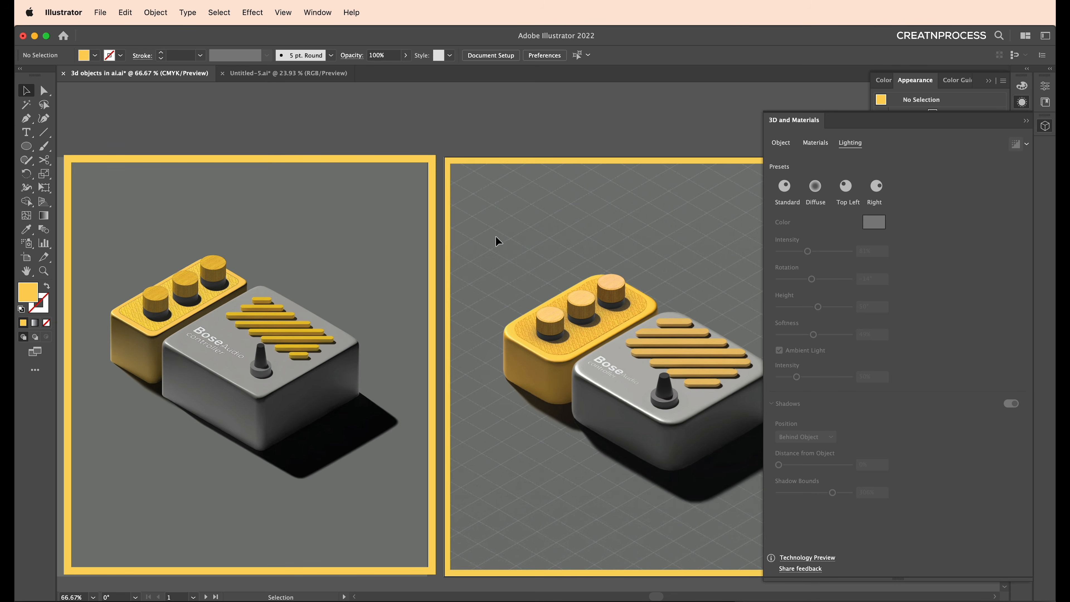
- Unlock all objects and move the gray background rectangle out of the yellow frame onto the empty canvas beside it
key("super+minus")
key("super+minus")
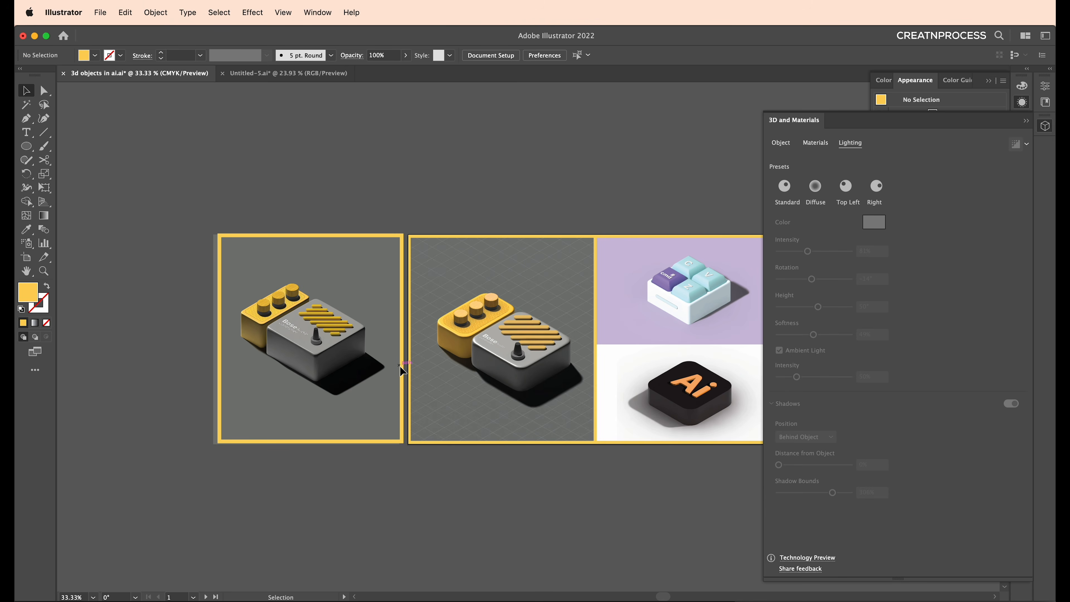
key("super+alt+2")
left_click_drag(398, 411, 331, 369)
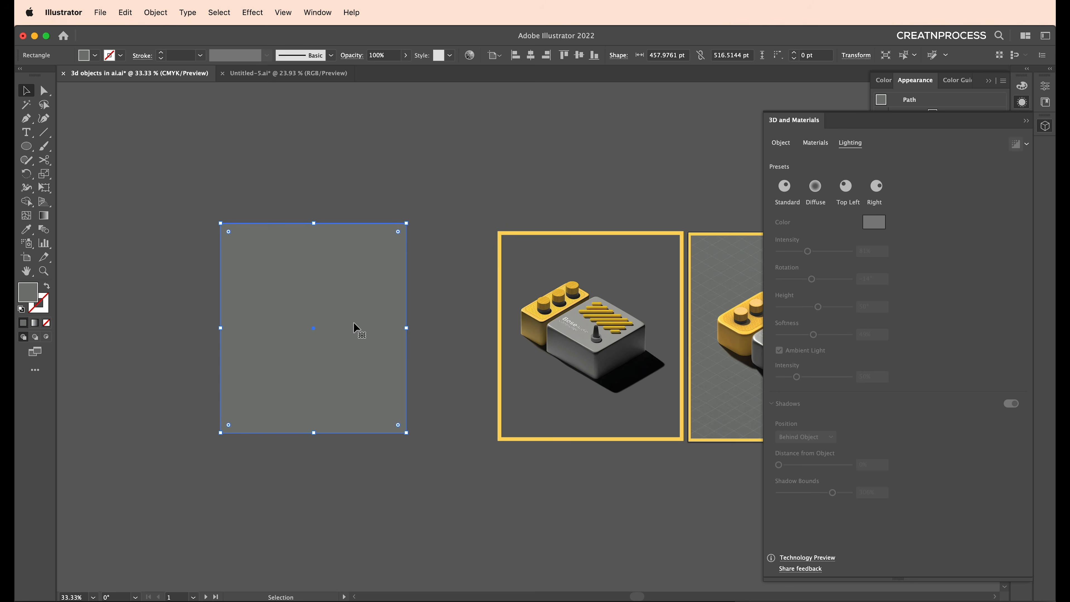
- Split the gray background rectangle into a grid of 50 rows and 50 columns
left_click(152, 12)
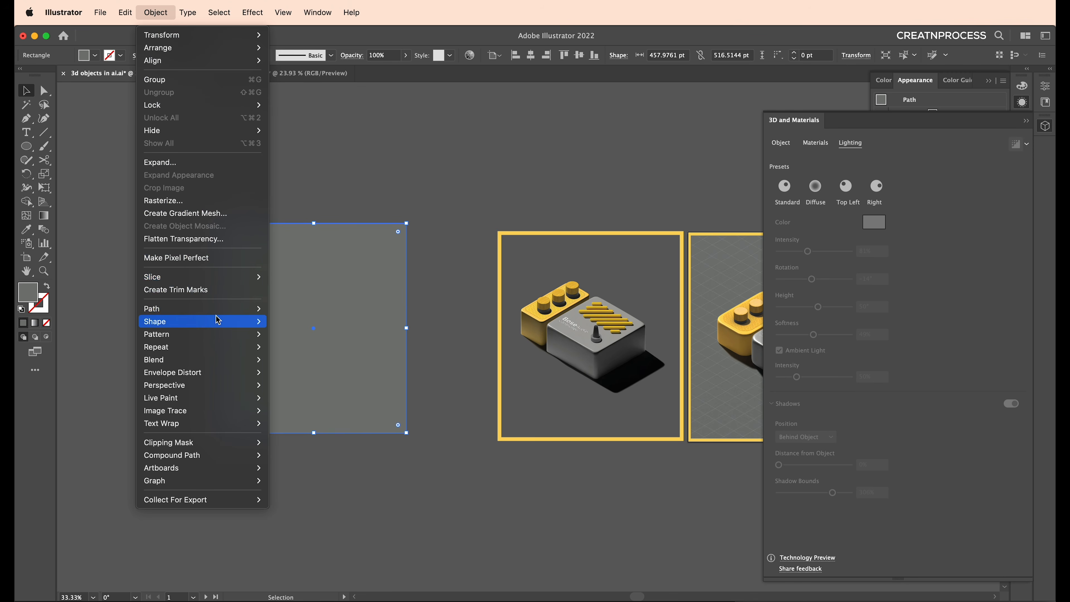
mouse_move(219, 309)
left_click(349, 447)
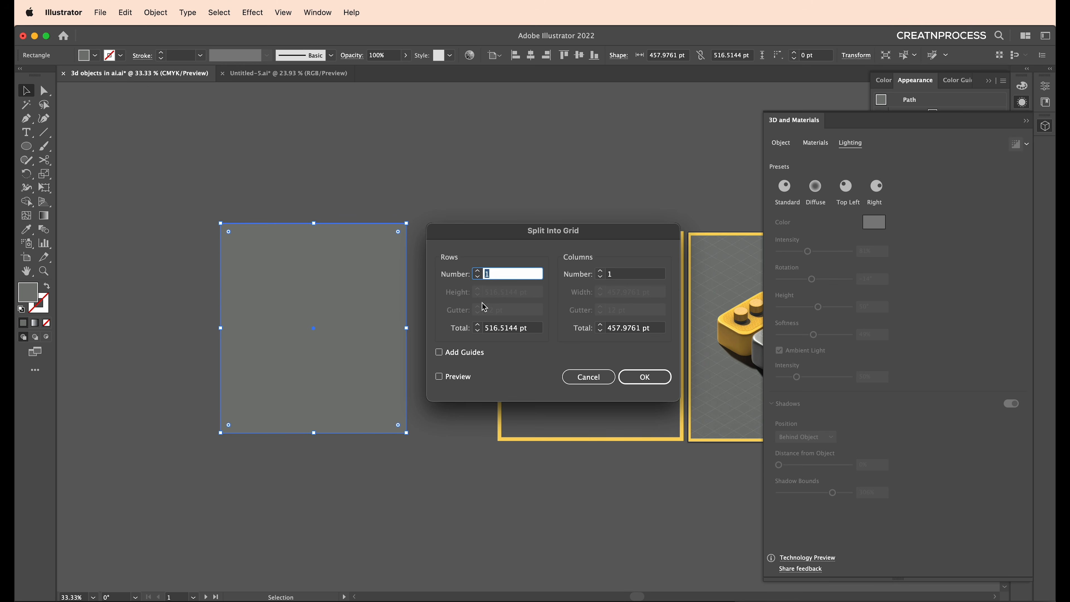
left_click(440, 378)
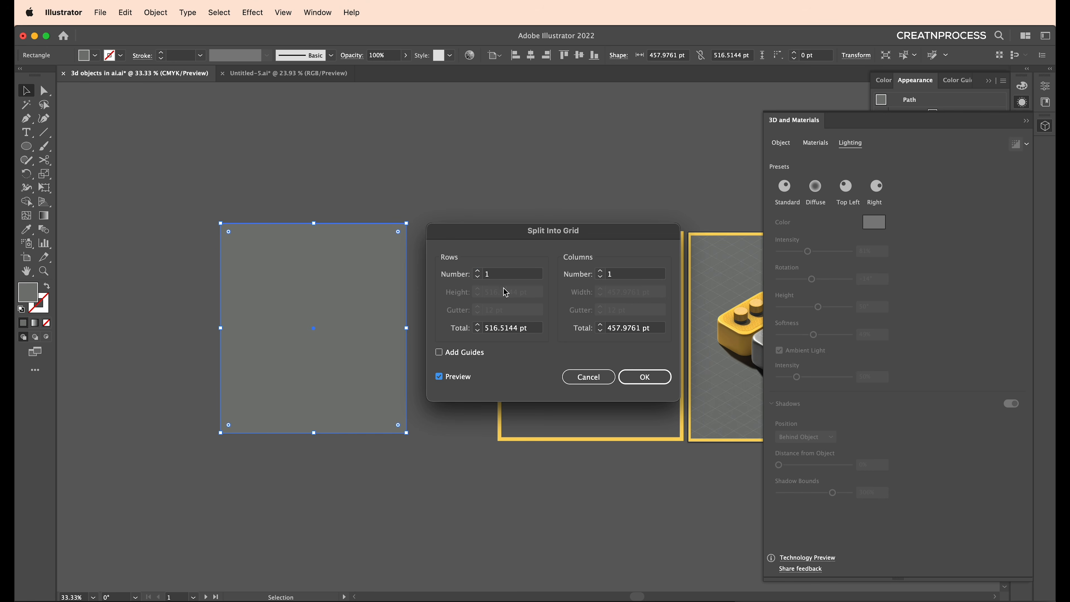
left_click(506, 274)
type("28")
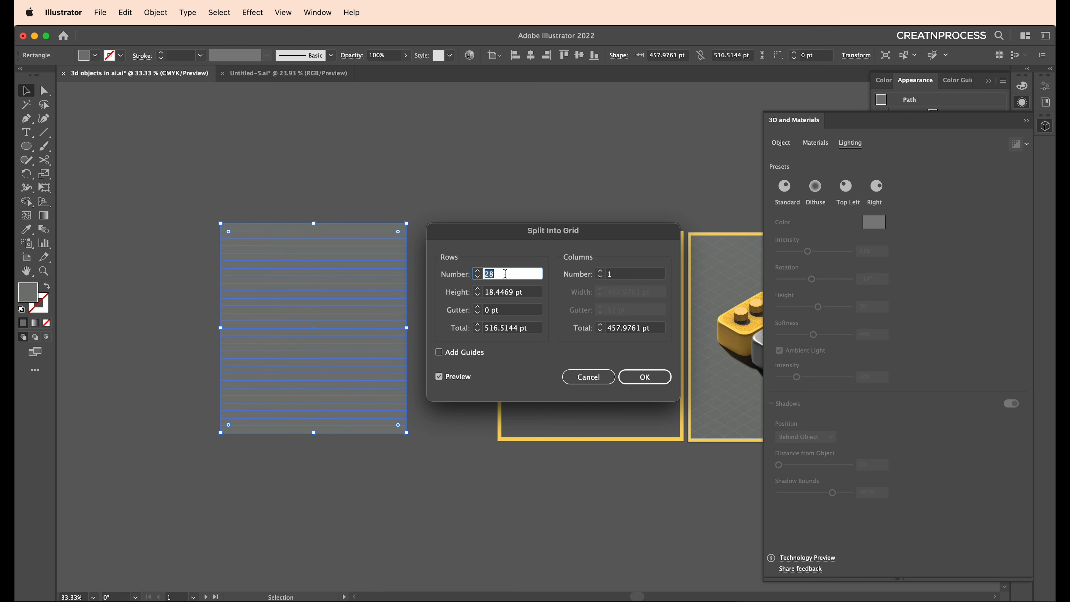
type("50")
double_click(639, 274)
type("50")
left_click(655, 377)
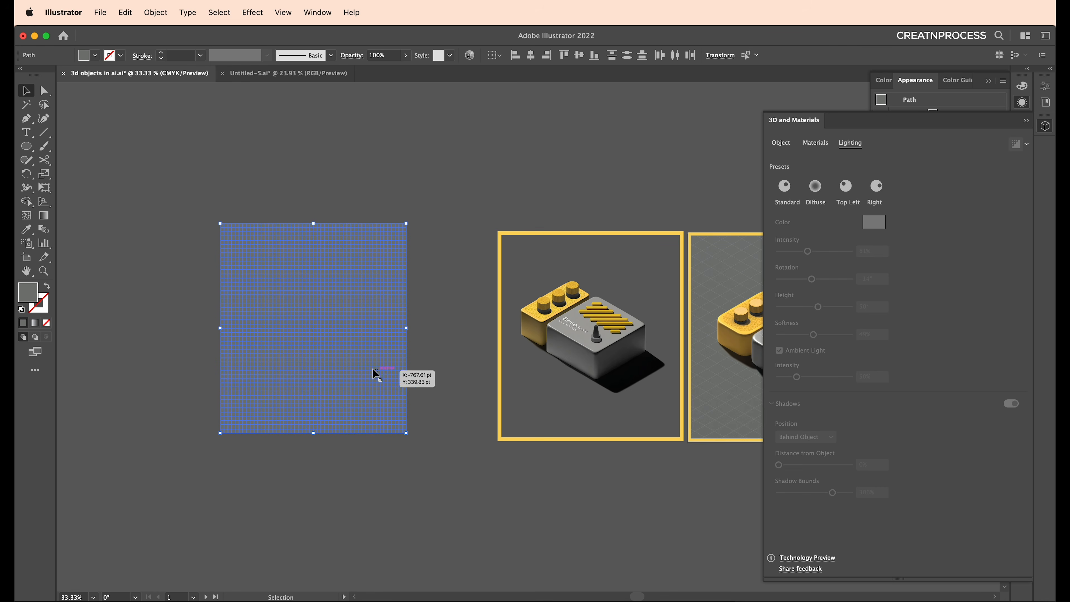
- Give the grid cells a stroke in neutral gray #898989
left_click(121, 55)
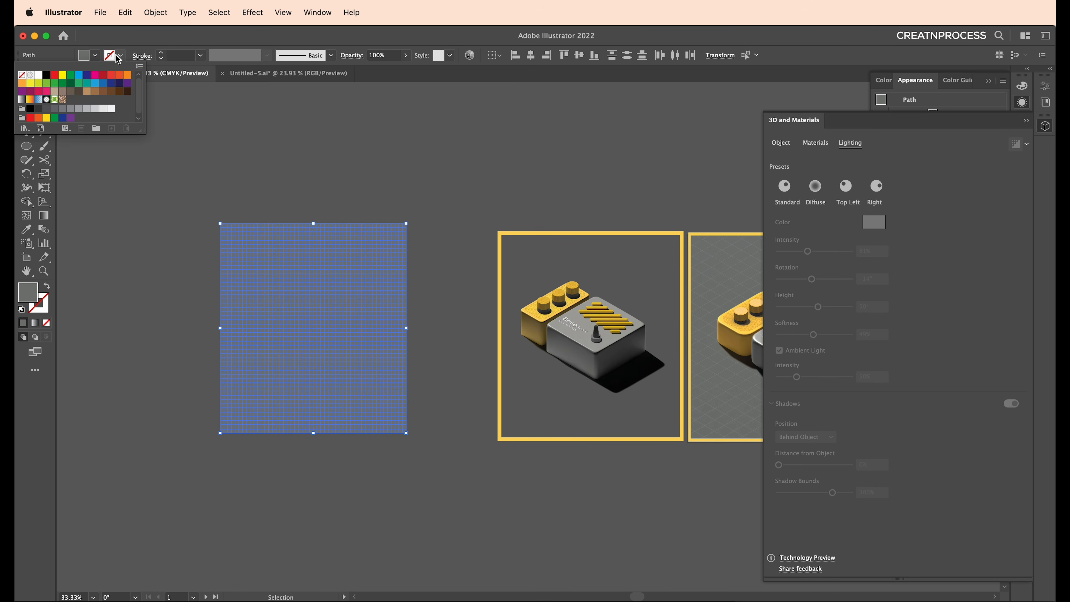
left_click(87, 109)
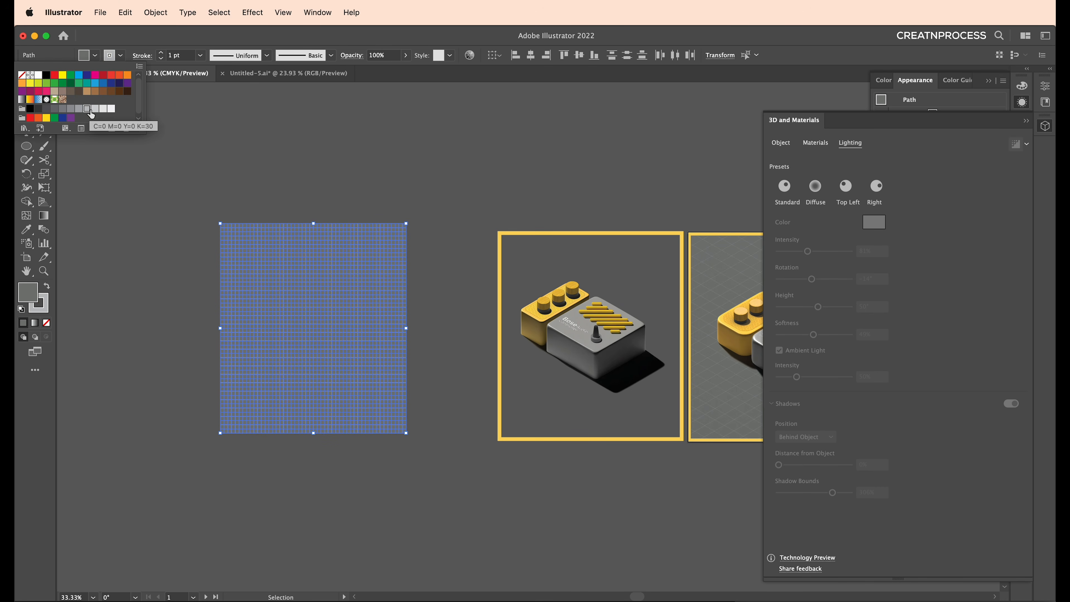
left_click(320, 175)
left_click(337, 174)
left_click(320, 228)
left_click(105, 56)
double_click(46, 303)
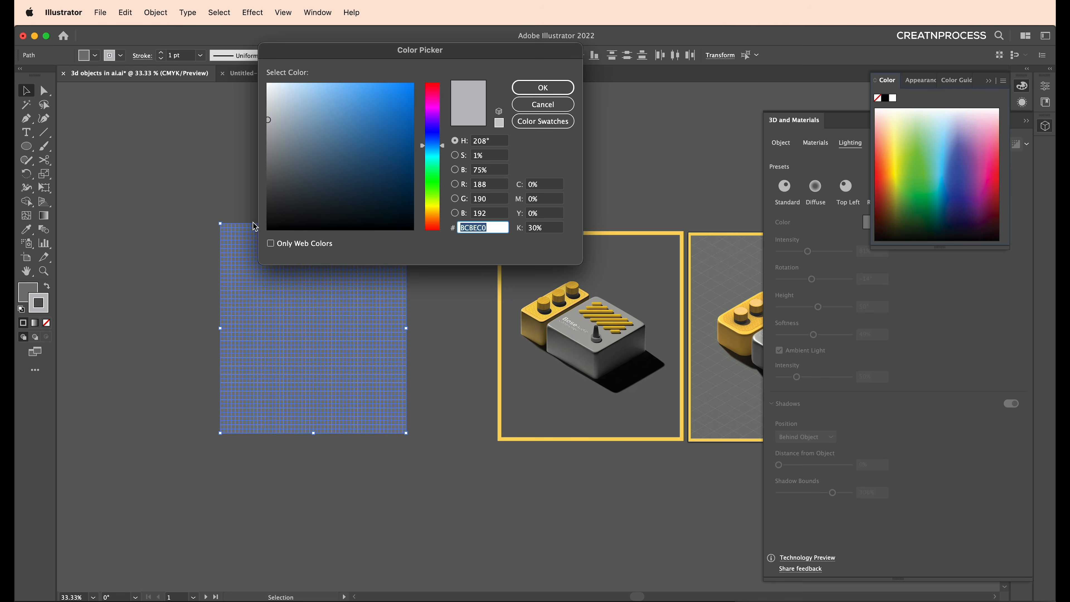
left_click_drag(274, 137, 257, 151)
left_click(521, 87)
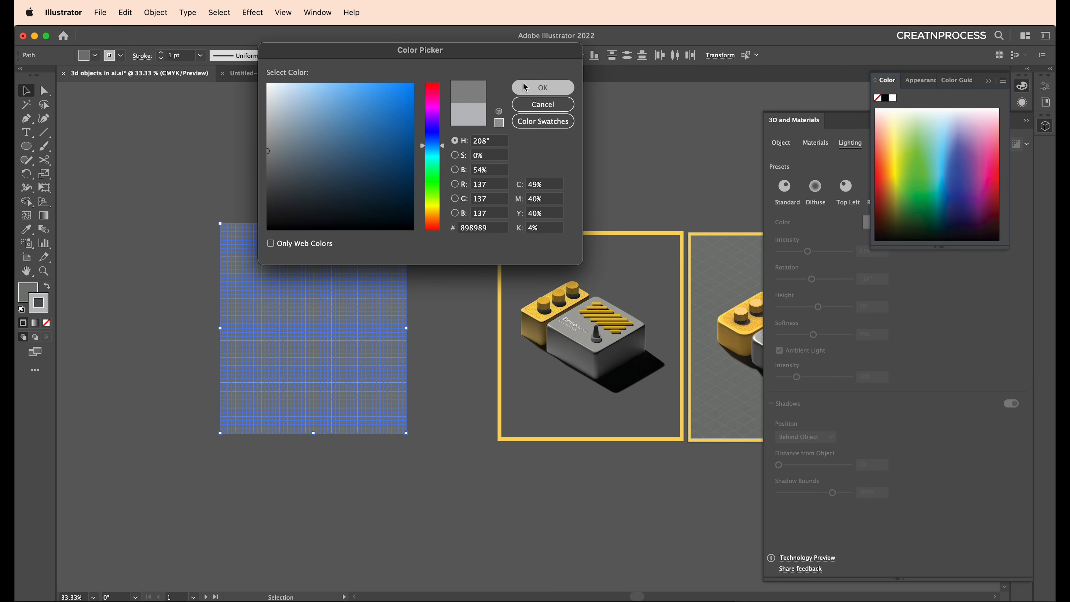
- Set the grid cells' stroke weight to 0.25 pt
left_click(200, 56)
left_click(214, 69)
left_click(258, 182)
left_click(316, 253)
- Group the grid cells and enlarge the group to about 1585 by 1788 pt
key("super+g")
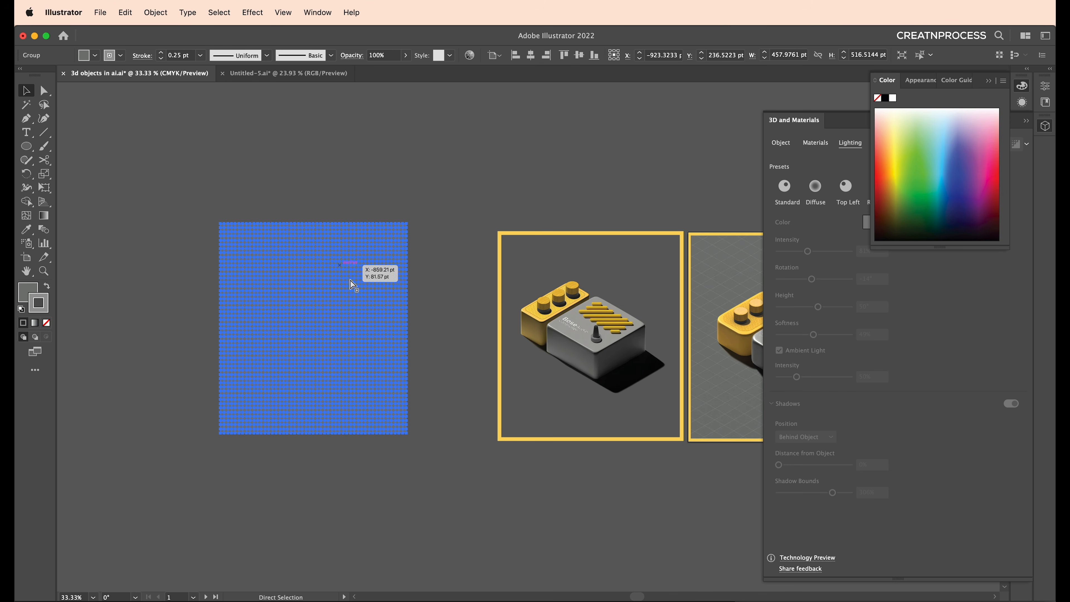
scroll(422, 450, "down", 2)
left_click_drag(422, 450, 556, 590)
- Turn the grid group into a 3D plane with the Isometric Top rotation and move it over the controller artwork's frame
left_click(262, 16)
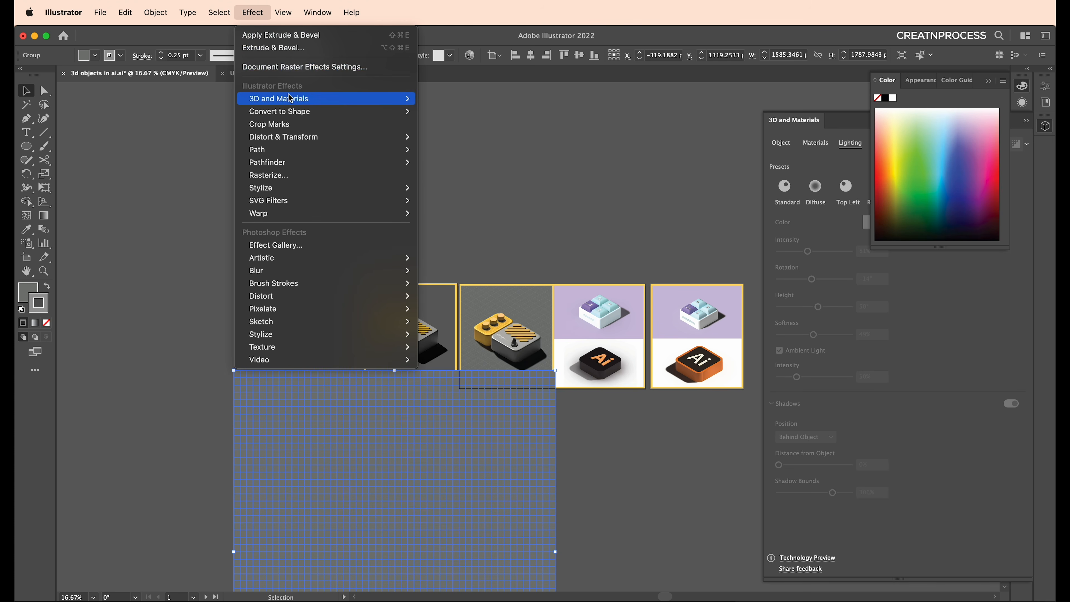
mouse_move(295, 98)
left_click(444, 101)
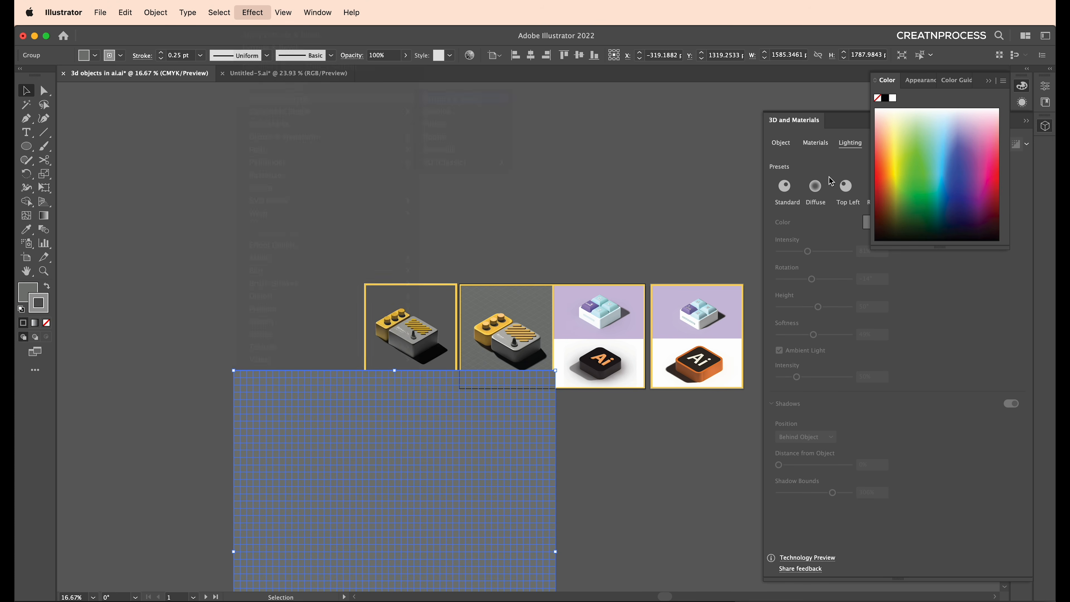
left_click(792, 152)
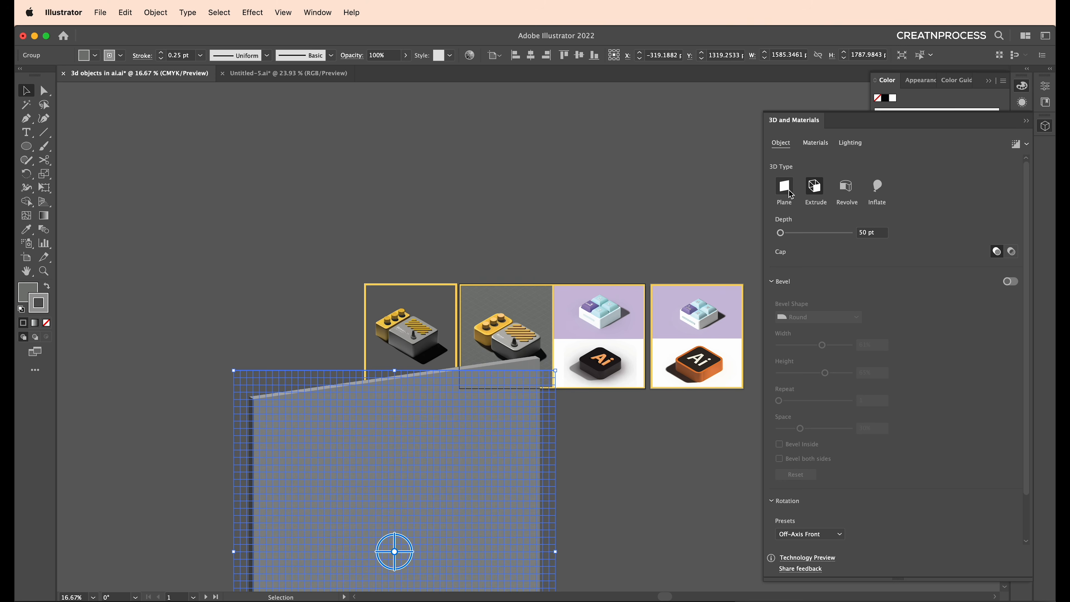
left_click(784, 188)
left_click(809, 318)
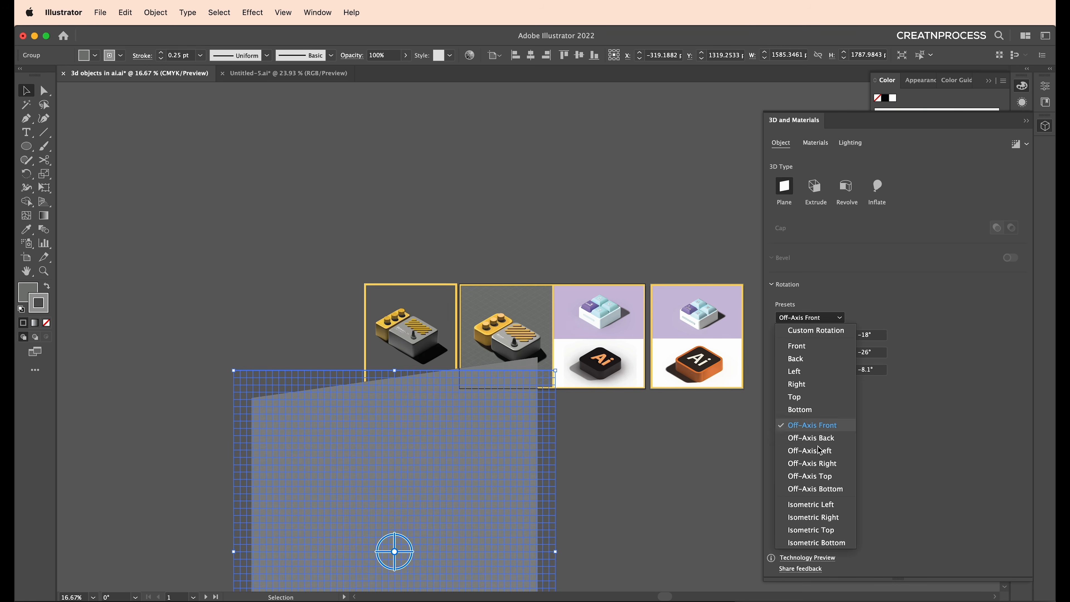
left_click(813, 529)
left_click_drag(473, 508, 467, 330)
- Set the isometric grid's fill to dark gray #555655 and send it behind the controller artwork
scroll(440, 349, "up", 2)
scroll(291, 446, "down", 1)
double_click(26, 300)
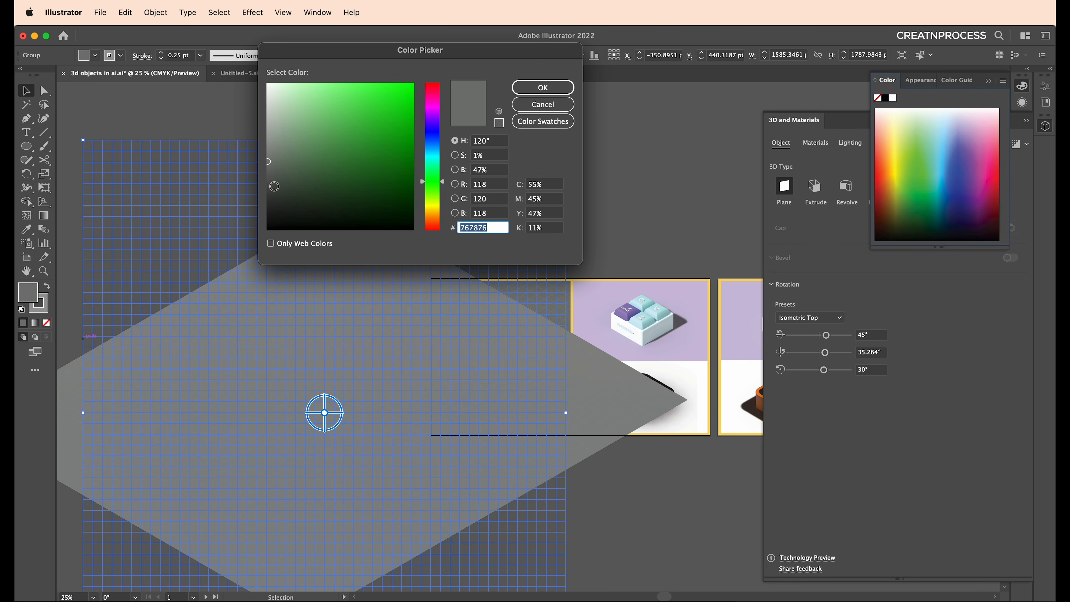
left_click(270, 179)
left_click(515, 87)
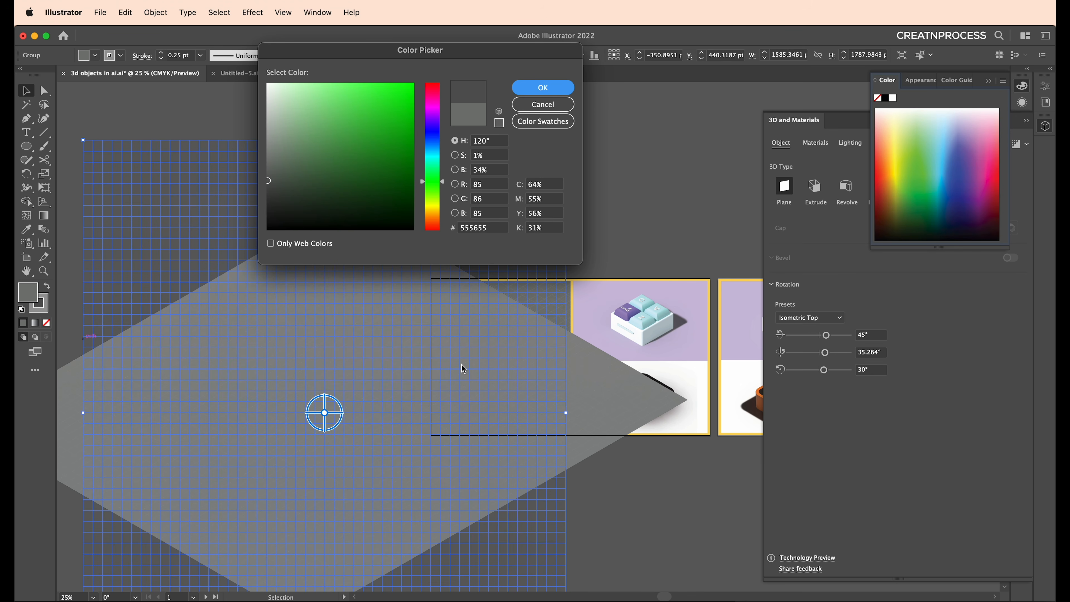
right_click(419, 360)
mouse_move(501, 515)
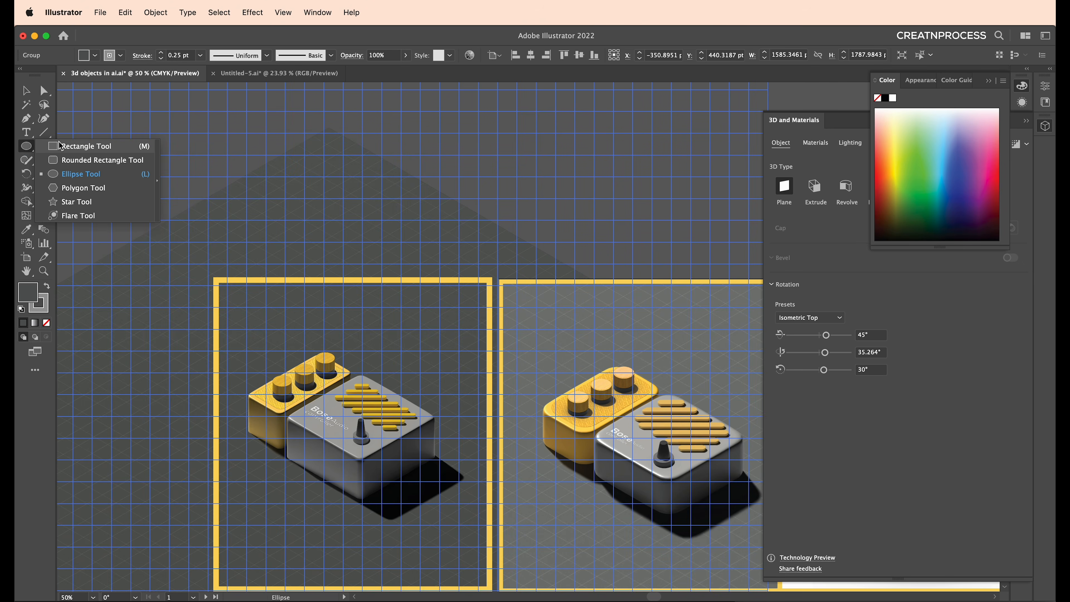
- Draw a rectangle matching the controller's yellow frame and use it as a clipping mask on the isometric grid
left_click(97, 145)
left_click_drag(214, 279, 487, 591)
key("v")
left_click(436, 221, "shift")
right_click(436, 221)
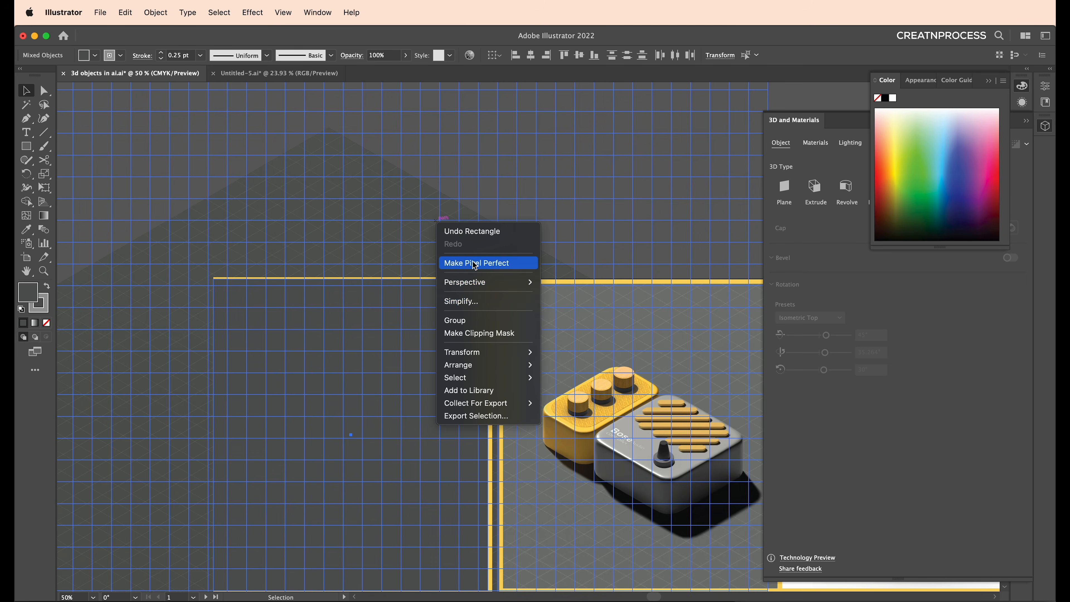
left_click(468, 334)
- Send the clipped grid to the back, behind the controller and its yellow frame
scroll(428, 328, "down", 2)
left_click_drag(429, 368, 402, 322)
right_click(402, 322)
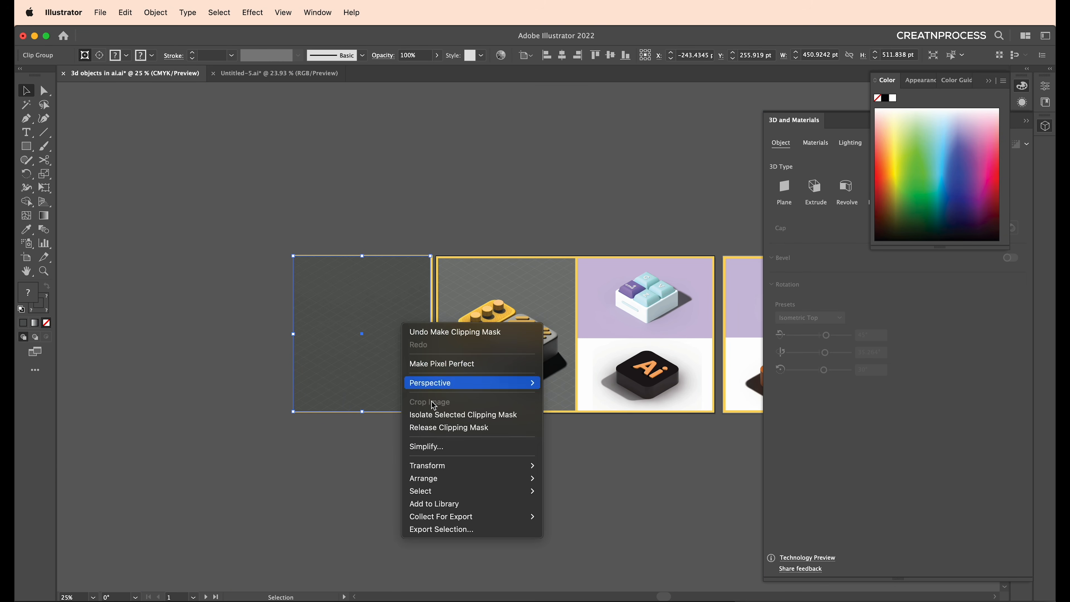
left_click(598, 519)
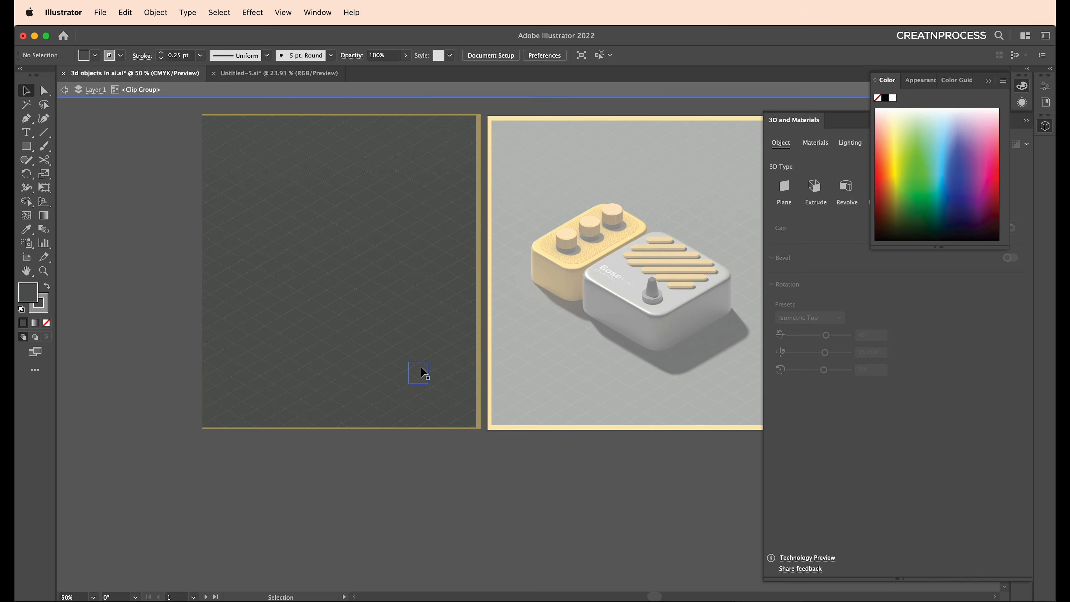
- Inside the clip group, set the isometric grid's fill to gray #666666 and its stroke to a lighter gray
left_click(423, 370)
double_click(38, 299)
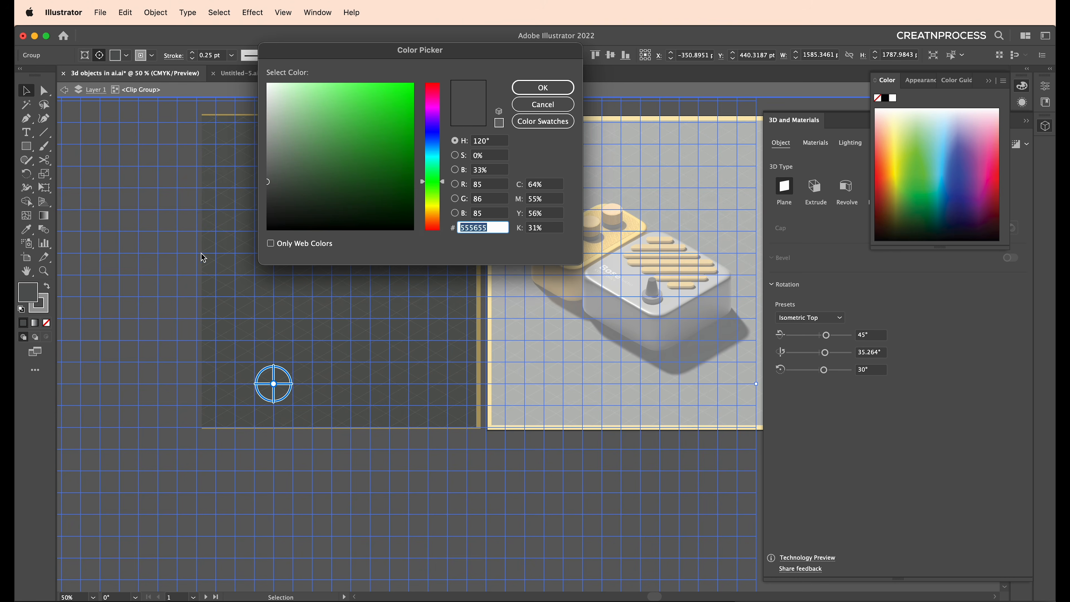
left_click(268, 171)
left_click(543, 87)
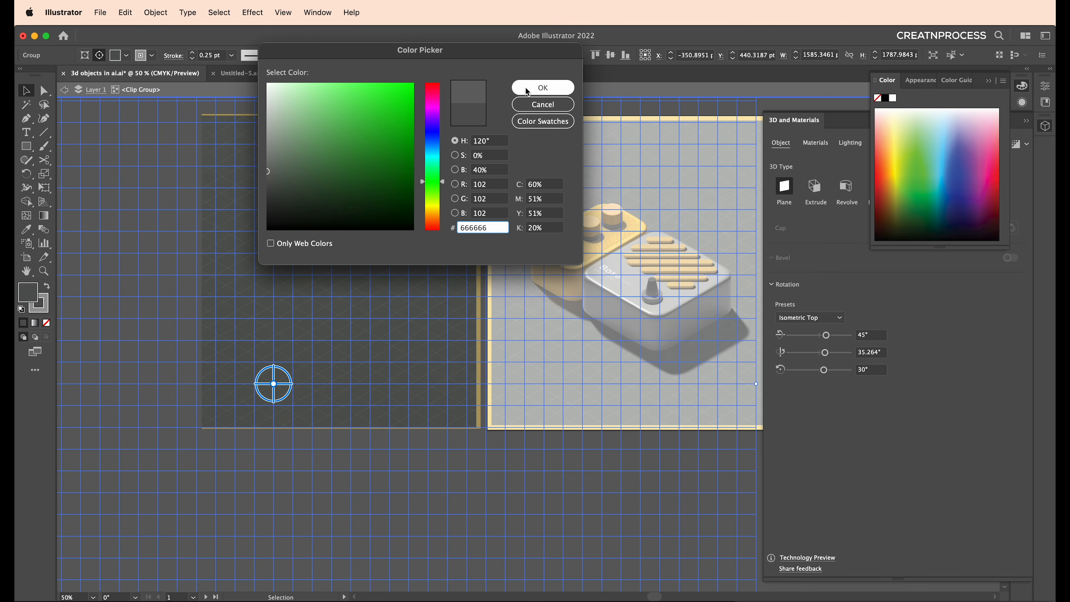
double_click(43, 311)
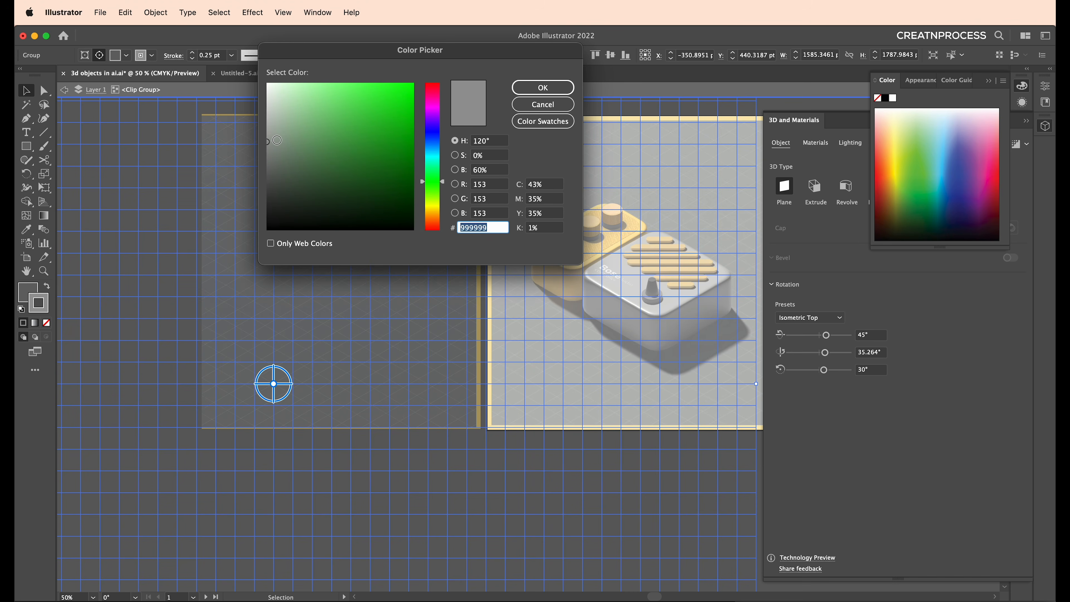
left_click(526, 89)
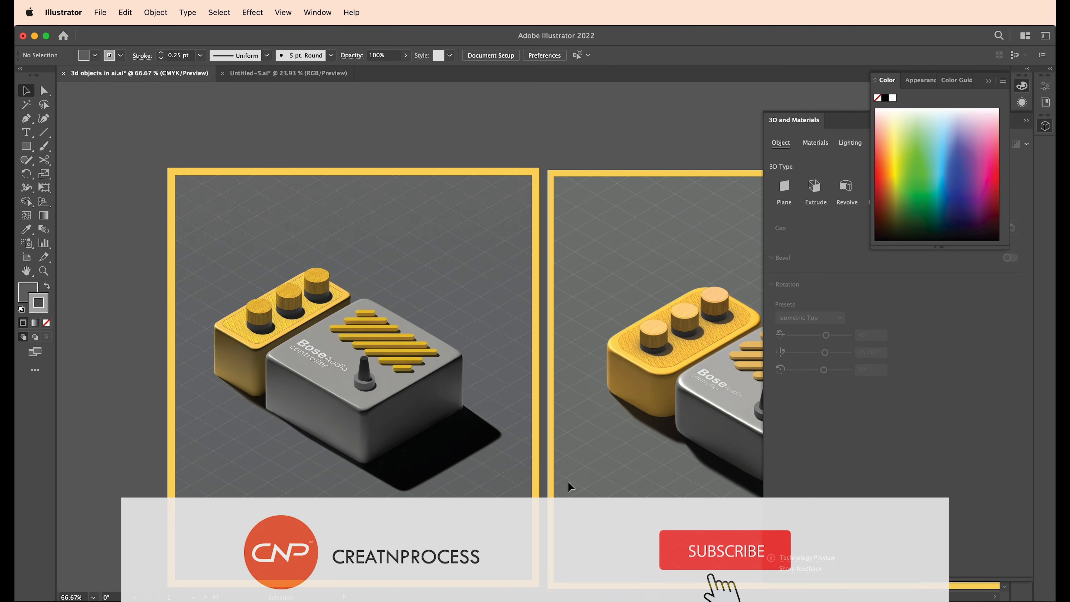
left_click_drag(671, 515, 465, 468)
scroll(465, 466, "down", 2)
scroll(604, 483, "right", 5)
scroll(616, 471, "up", 2)
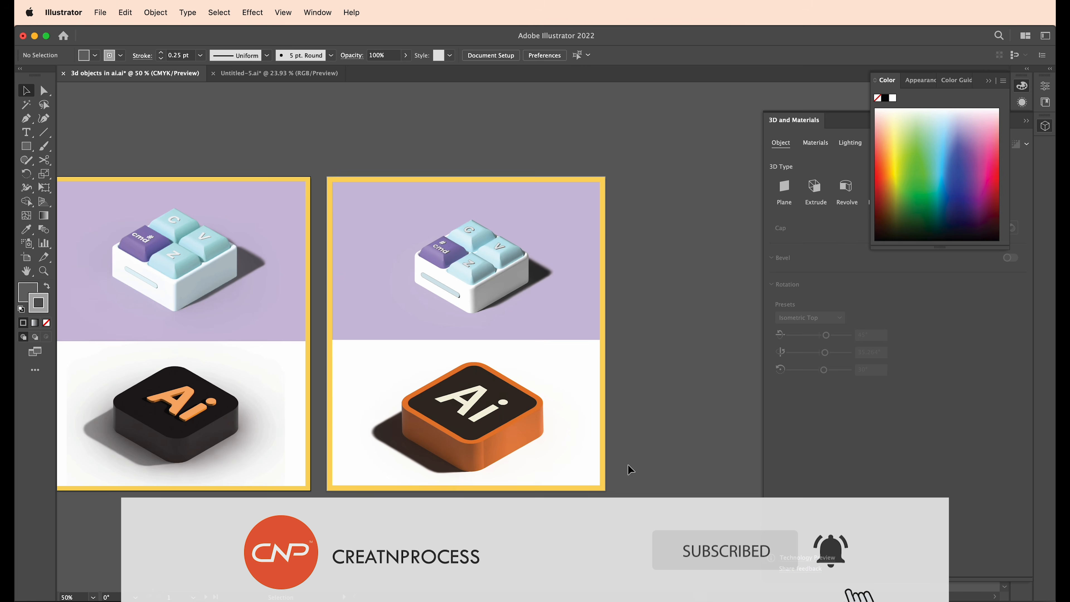